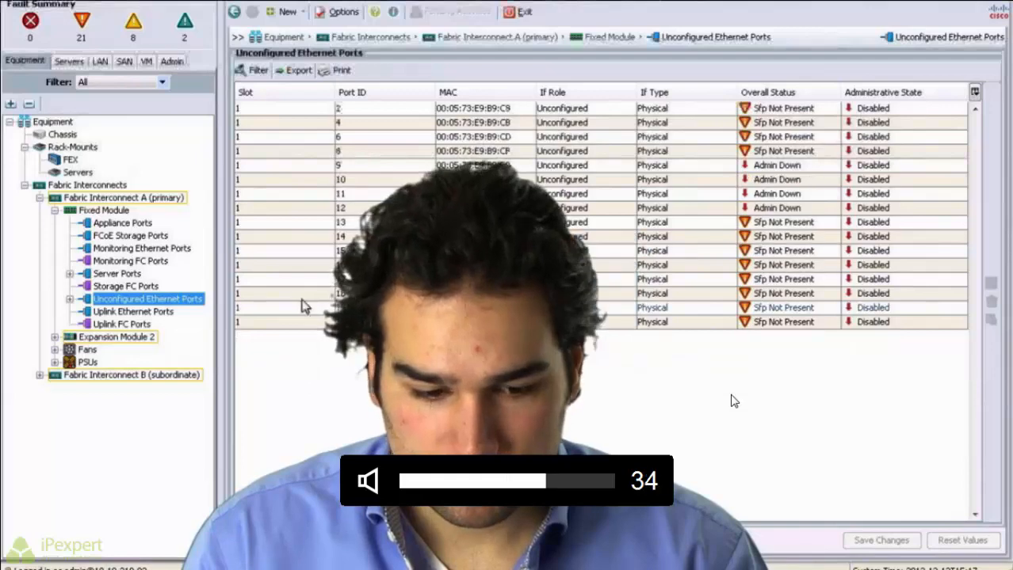
Step: Show the unconfigured Ethernet ports under Fabric Interconnect B's fixed module
{"action": "left_click", "coordinate": [40, 375]}
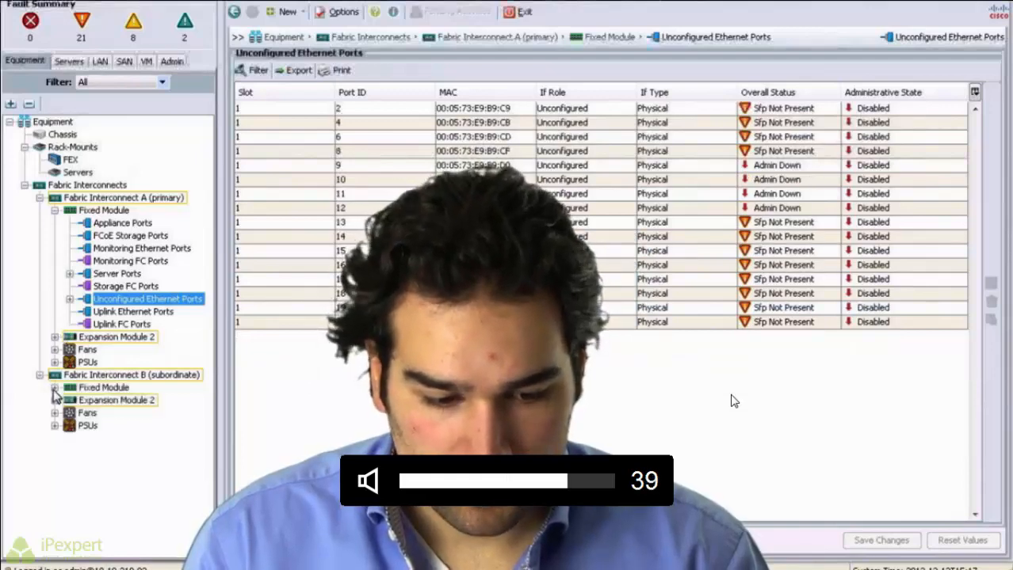
{"action": "left_click", "coordinate": [54, 387]}
{"action": "left_click", "coordinate": [70, 476]}
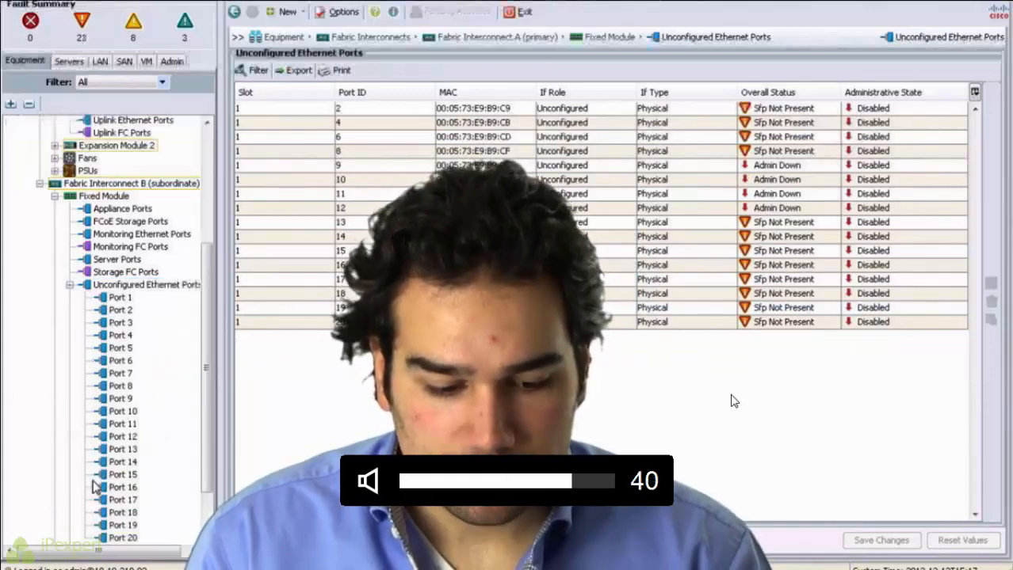
{"action": "left_click", "coordinate": [127, 285]}
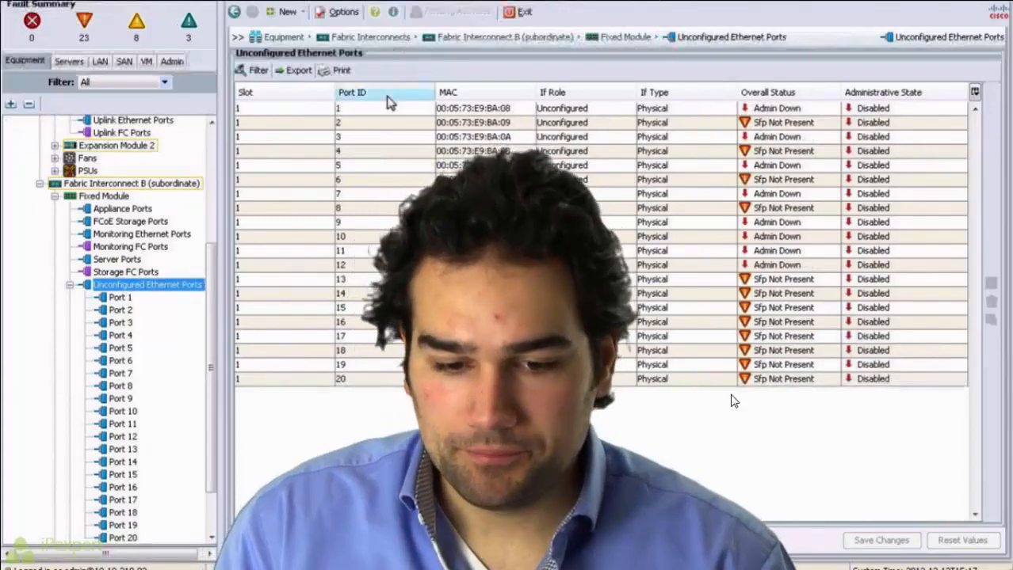
Step: Configure ports 1, 3, 5 and 7 on Fabric Interconnect B as server ports
{"action": "left_click", "coordinate": [372, 107]}
{"action": "left_click", "coordinate": [364, 137], "text": "ctrl"}
{"action": "left_click", "coordinate": [362, 166], "text": "ctrl"}
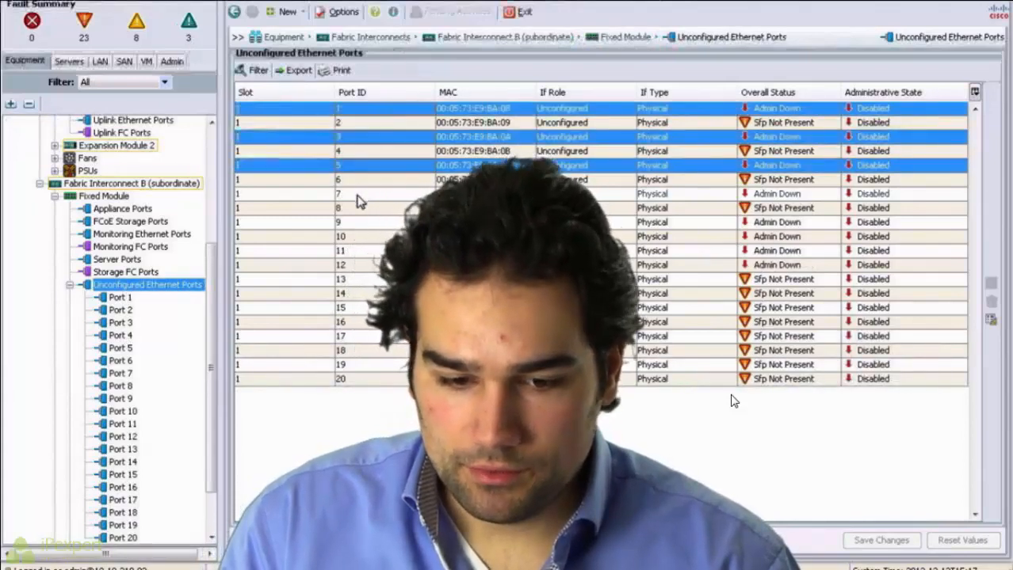
{"action": "left_click", "coordinate": [356, 193], "text": "ctrl"}
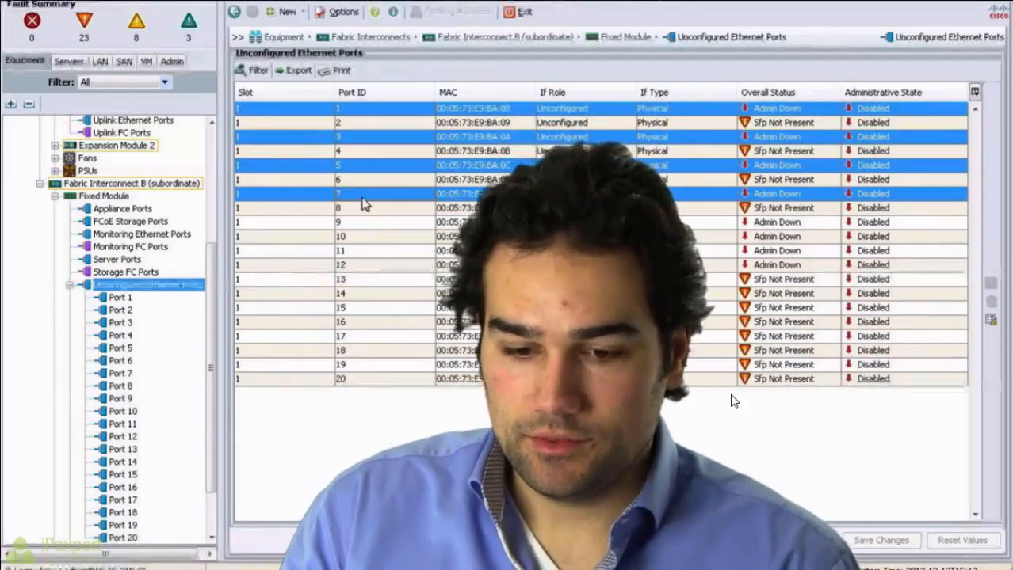
{"action": "right_click", "coordinate": [356, 194]}
{"action": "left_click", "coordinate": [404, 240]}
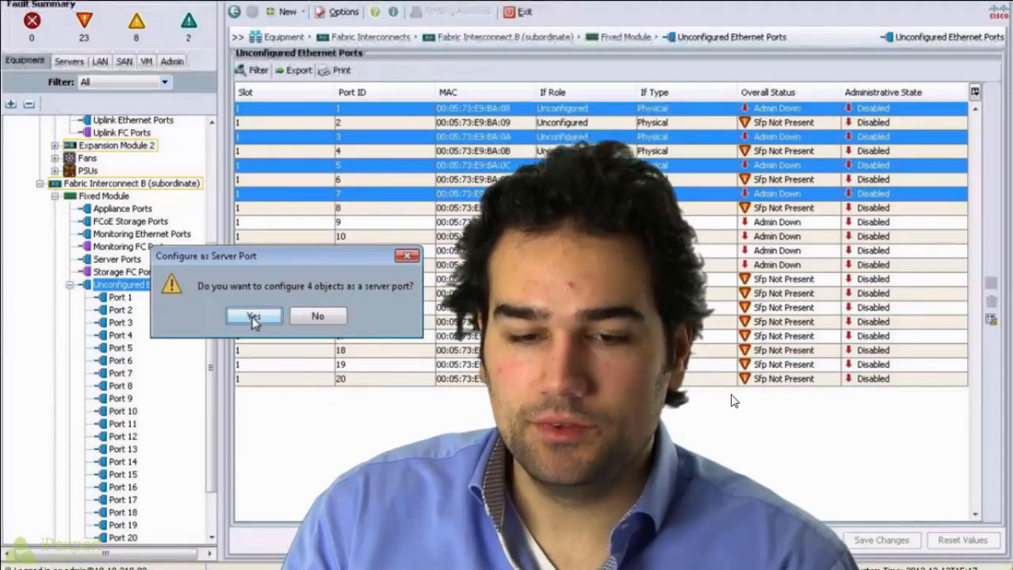
{"action": "left_click", "coordinate": [254, 317]}
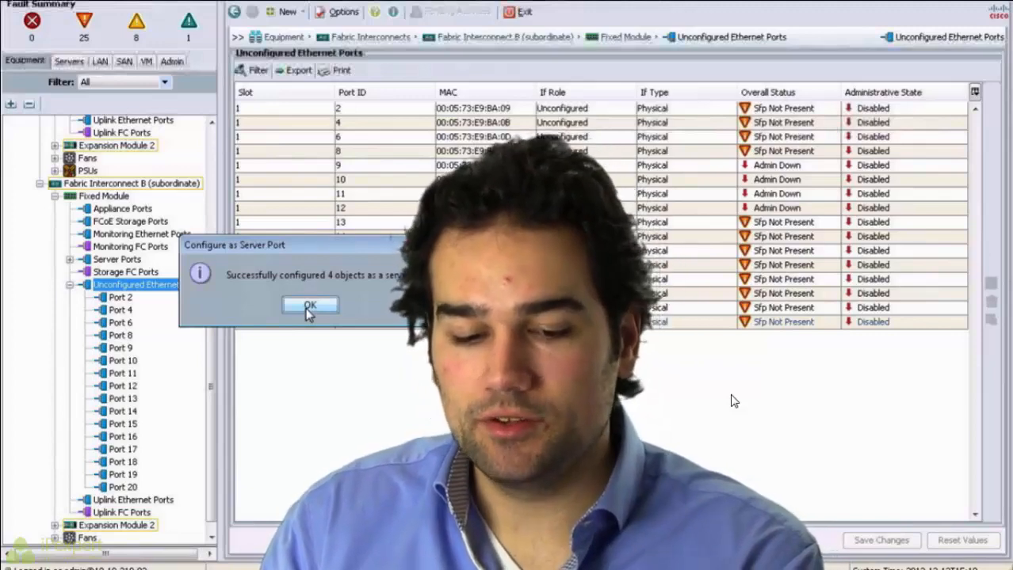
{"action": "left_click", "coordinate": [309, 306]}
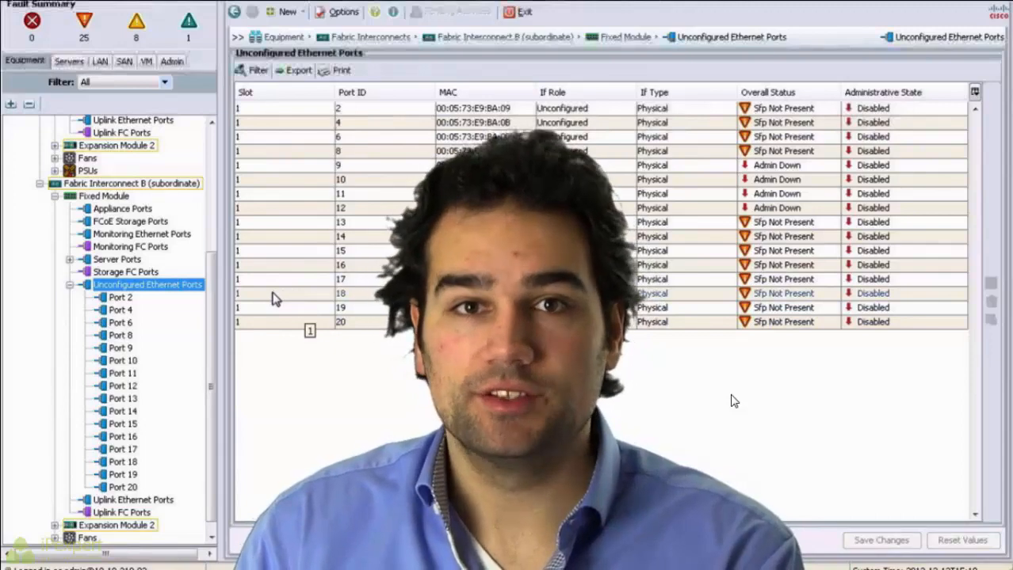
Step: Expand Chassis to reveal Chassis 1 and display the equipment Main Topology View
{"action": "left_click", "coordinate": [213, 145]}
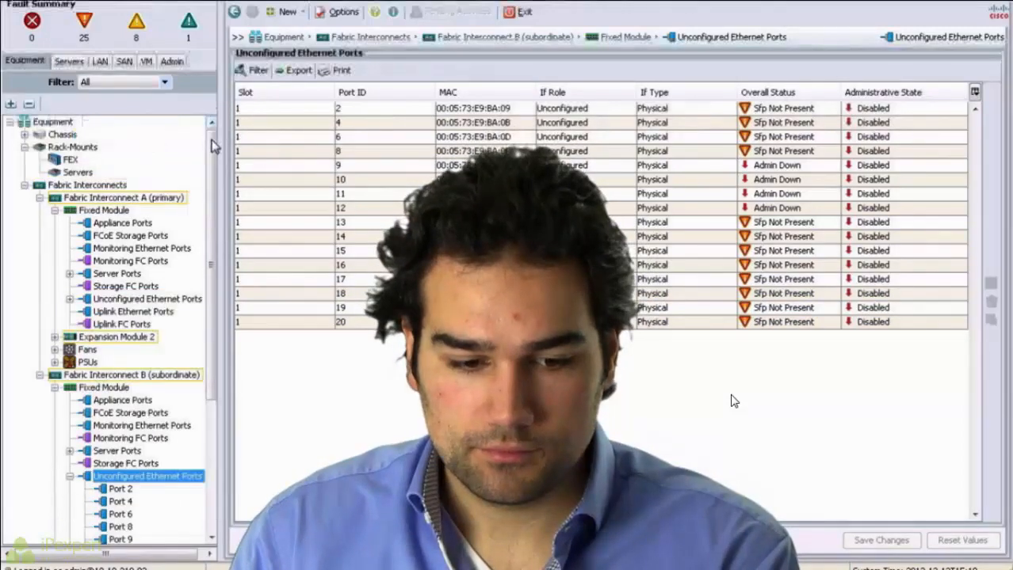
{"action": "left_click", "coordinate": [24, 135]}
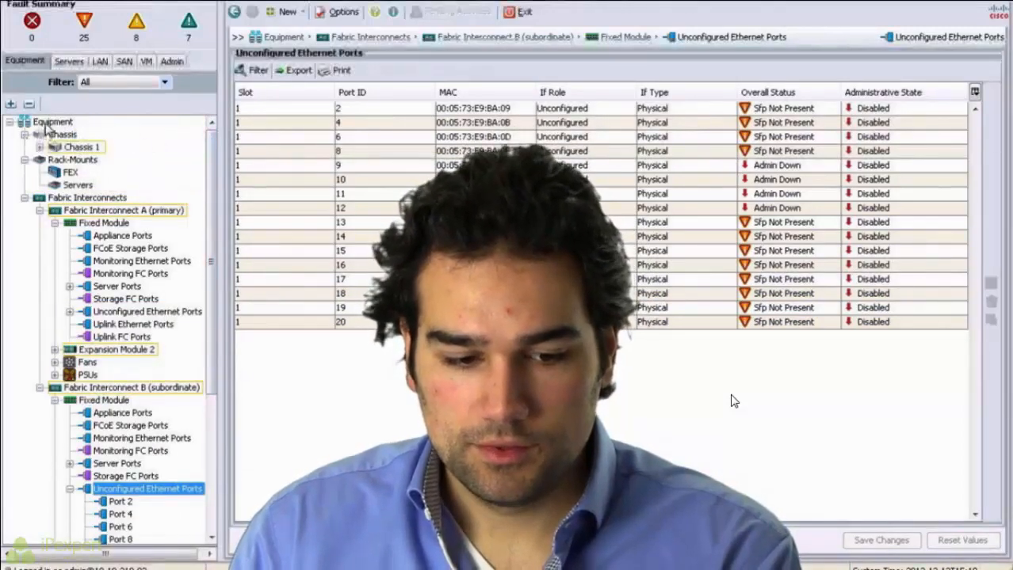
{"action": "left_click", "coordinate": [49, 122]}
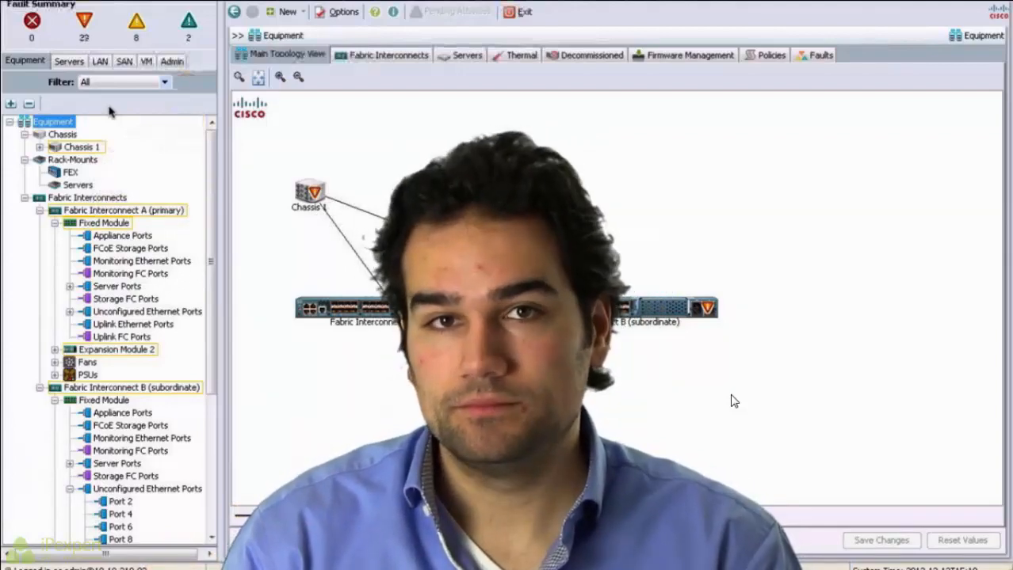
{"action": "left_click", "coordinate": [73, 63]}
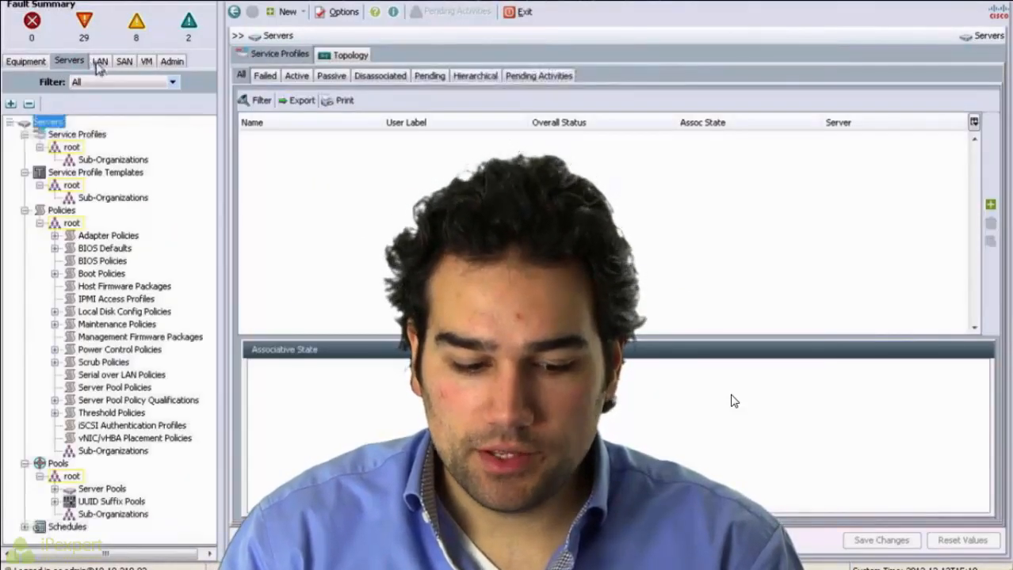
{"action": "left_click", "coordinate": [99, 63]}
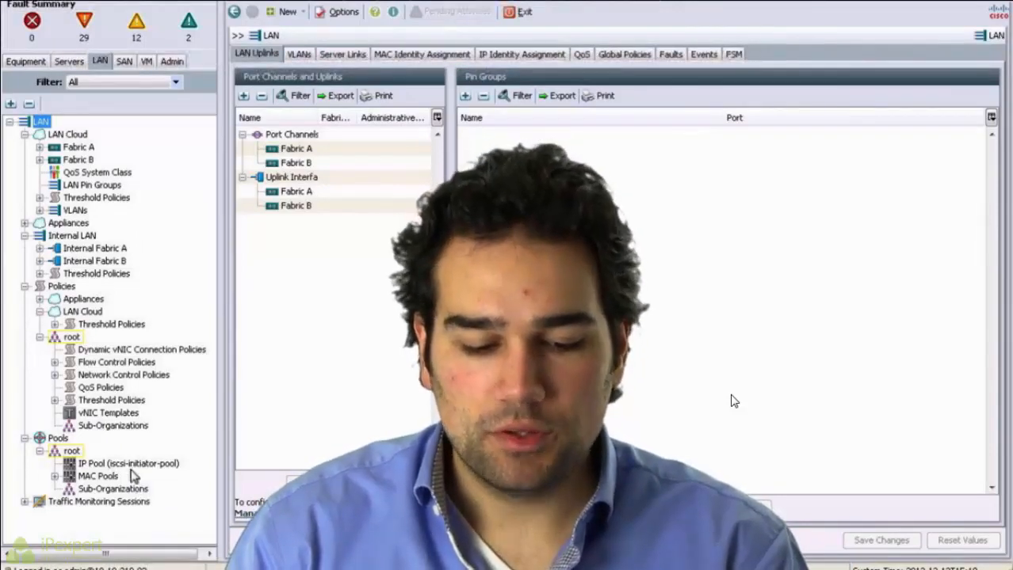
{"action": "left_click", "coordinate": [173, 62]}
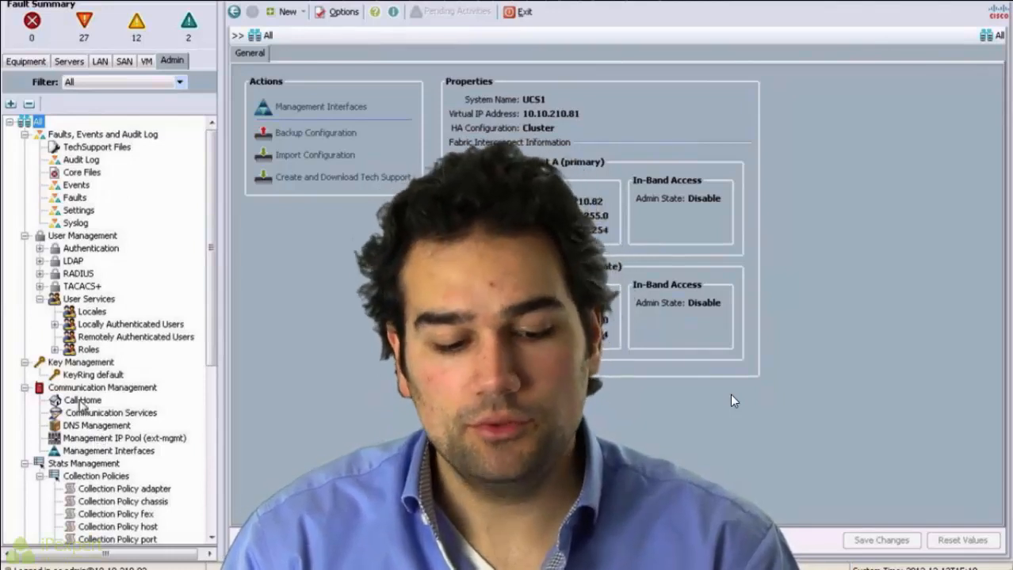
{"action": "left_click", "coordinate": [124, 82]}
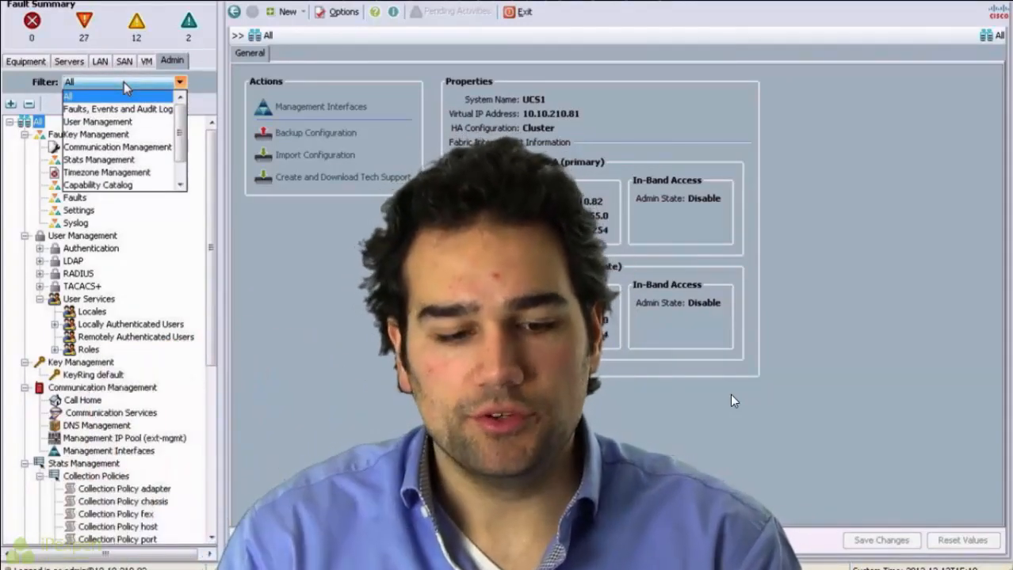
{"action": "left_click", "coordinate": [127, 185]}
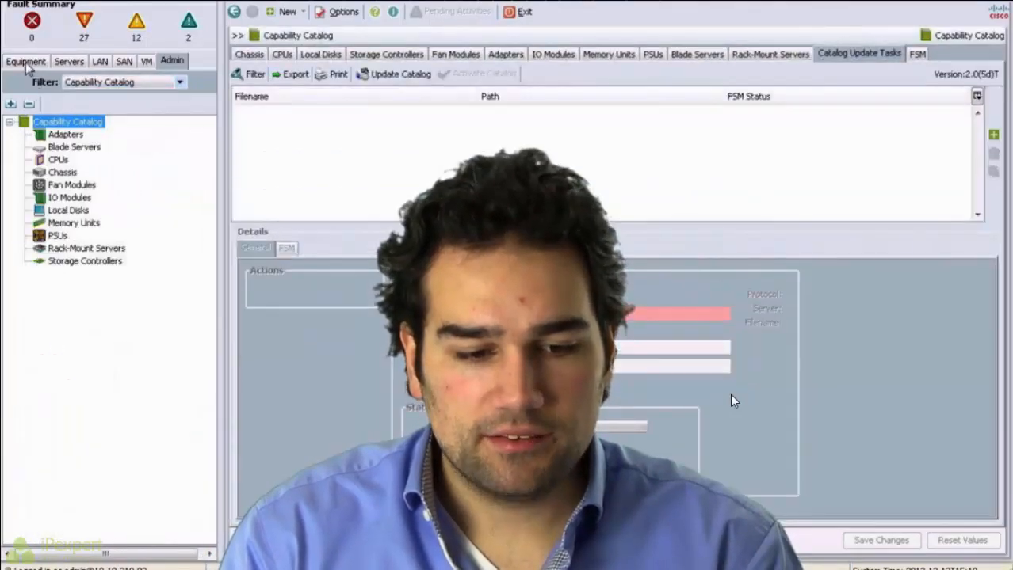
{"action": "left_click", "coordinate": [26, 63]}
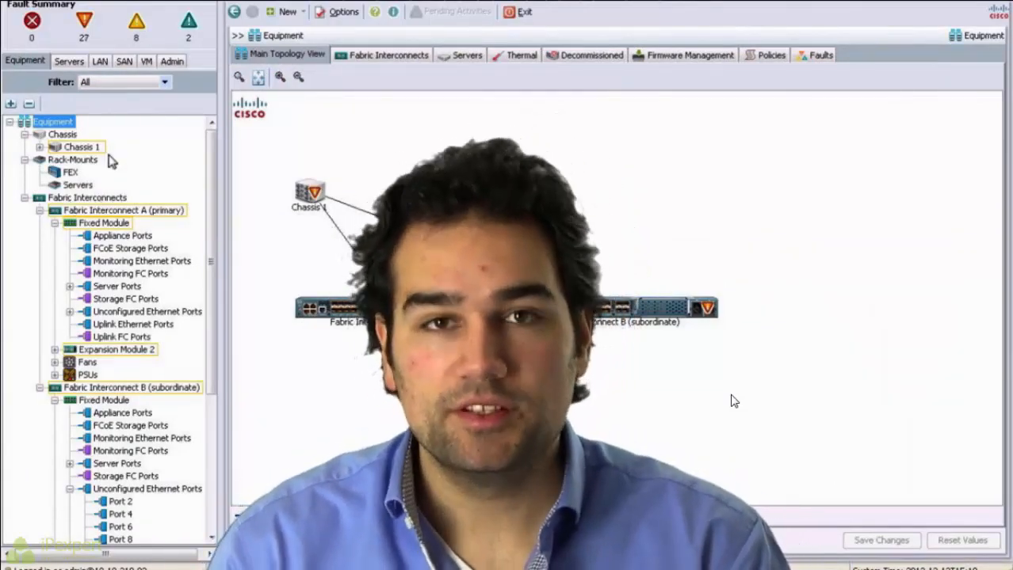
Step: Return to the Admin section and set its navigation filter to All
{"action": "left_click", "coordinate": [171, 62]}
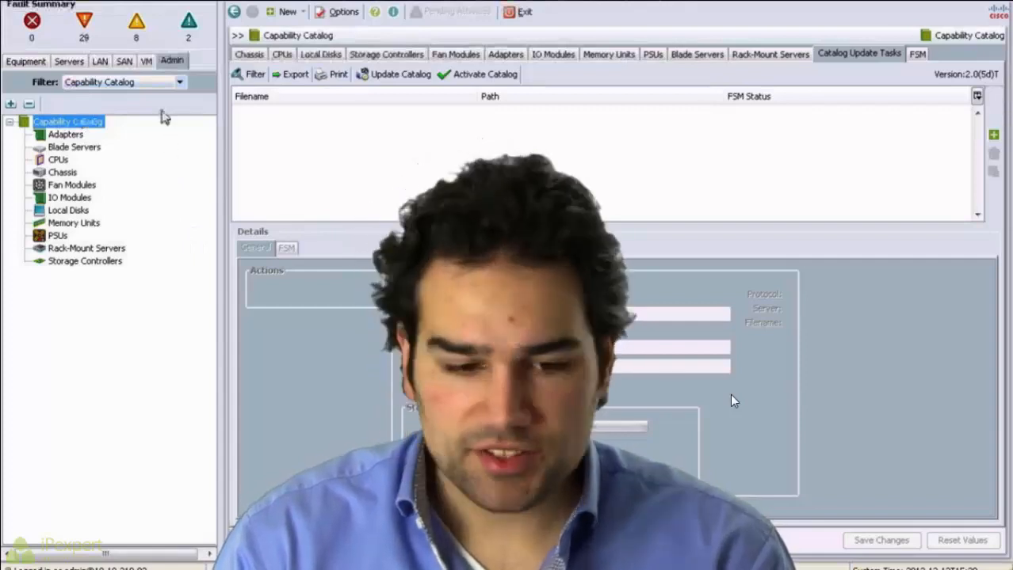
{"action": "left_click", "coordinate": [158, 82]}
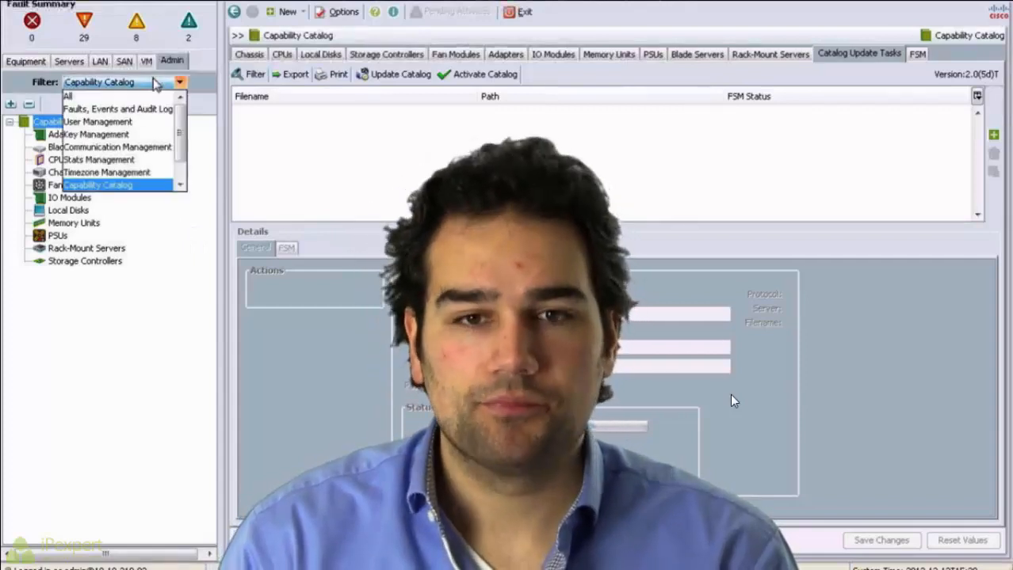
{"action": "left_click", "coordinate": [119, 98]}
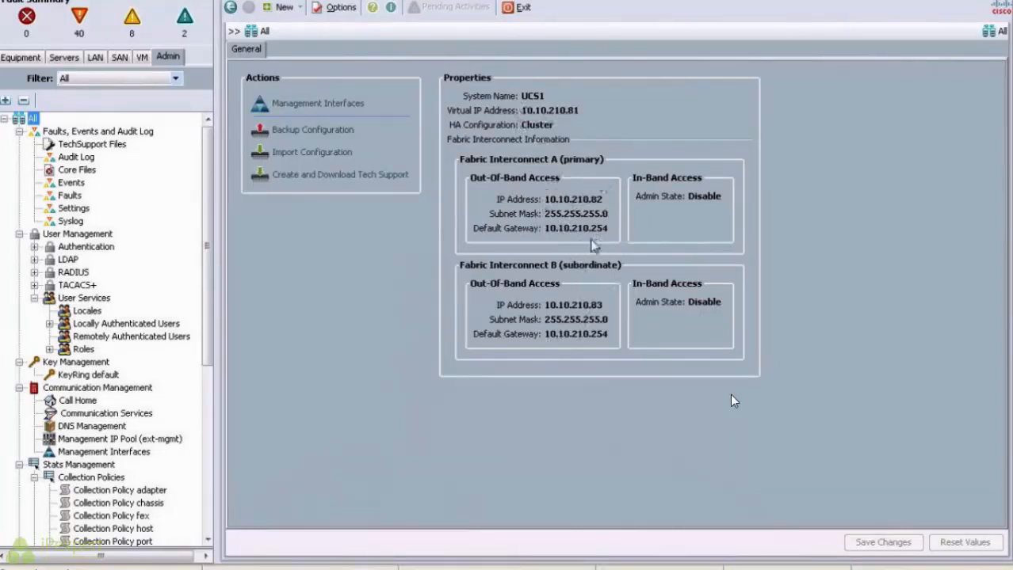
Step: Check the Management Interfaces monitoring policy without changes, then view Locally Authenticated Users
{"action": "left_click", "coordinate": [324, 104]}
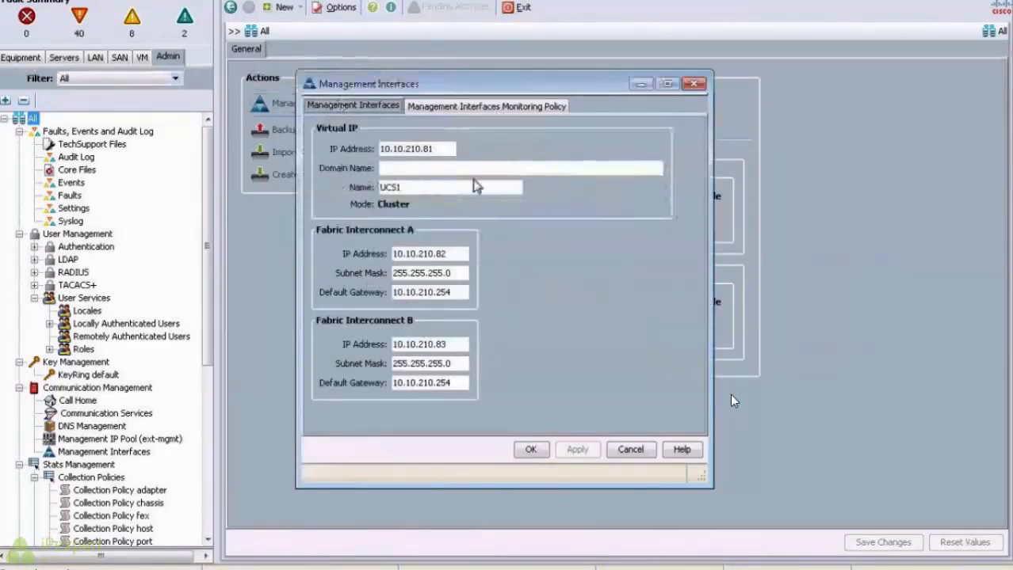
{"action": "left_click", "coordinate": [474, 106]}
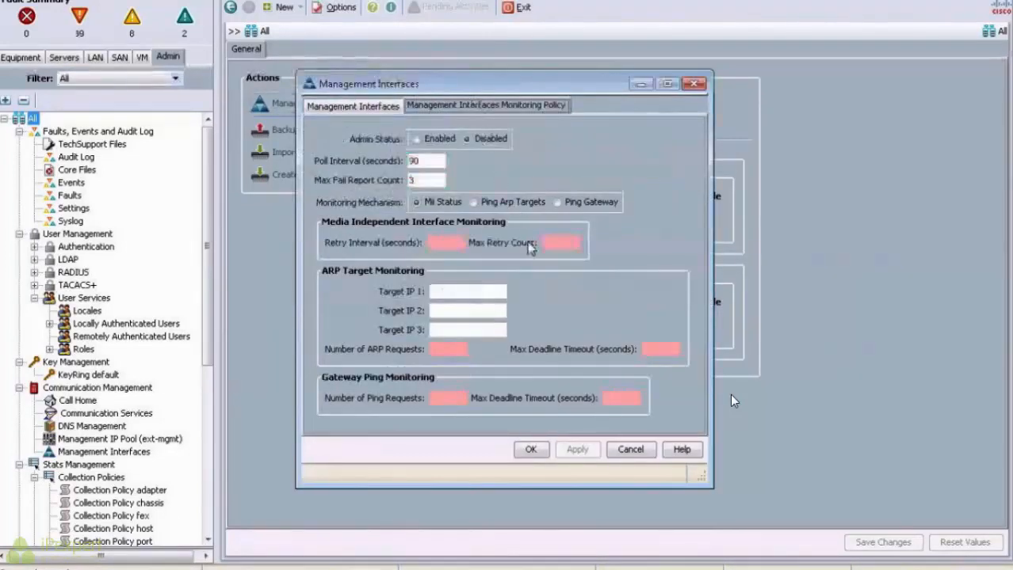
{"action": "left_click", "coordinate": [631, 450]}
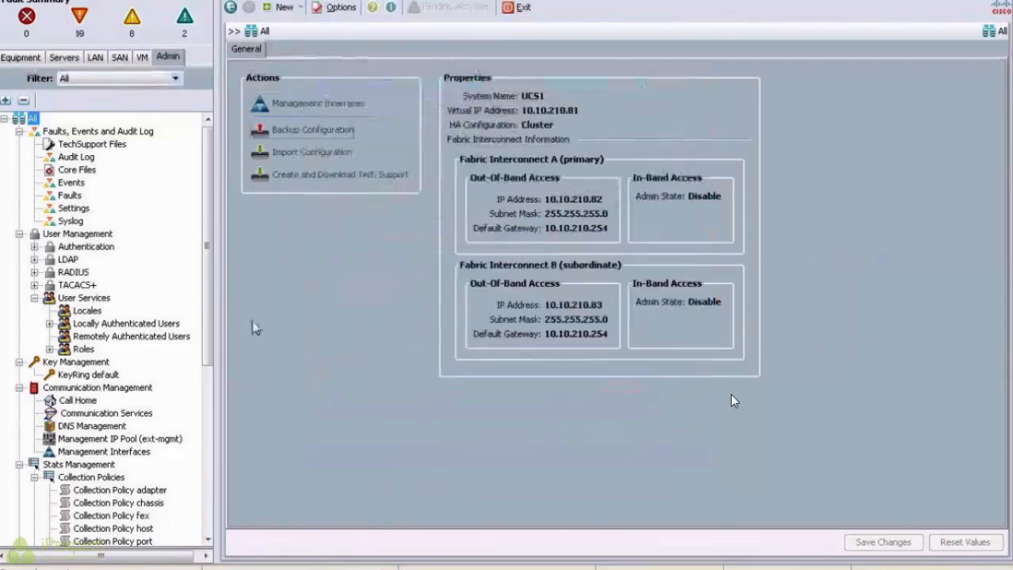
{"action": "left_click", "coordinate": [92, 325]}
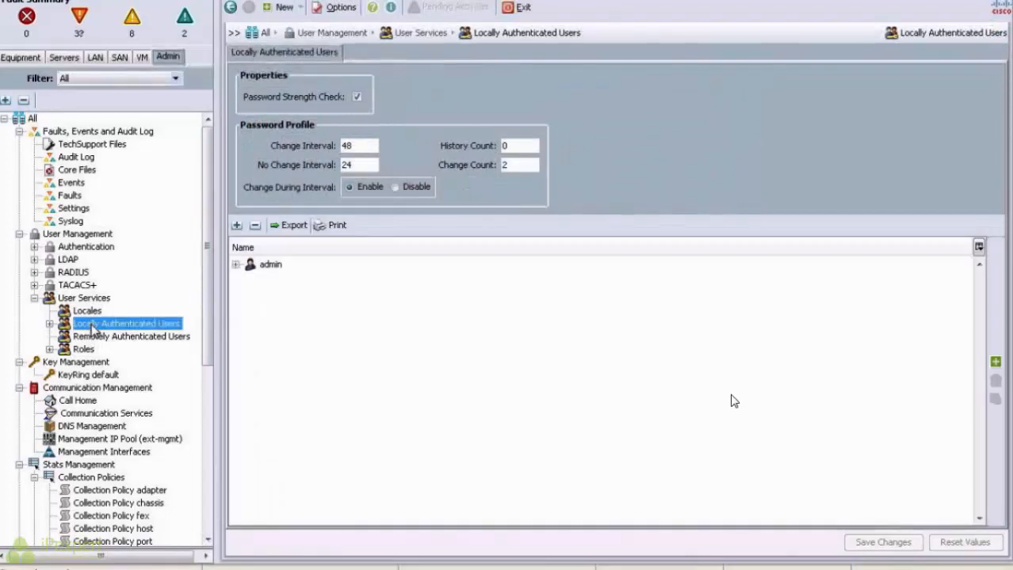
Step: Turn off the password strength check and save the change
{"action": "left_click", "coordinate": [357, 98]}
{"action": "left_click", "coordinate": [853, 543]}
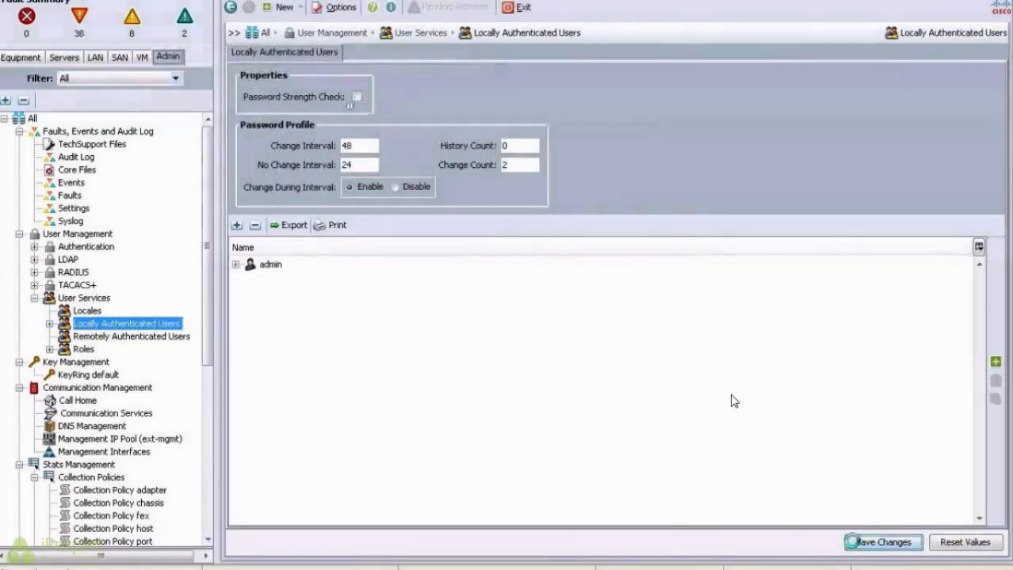
{"action": "left_click", "coordinate": [510, 305]}
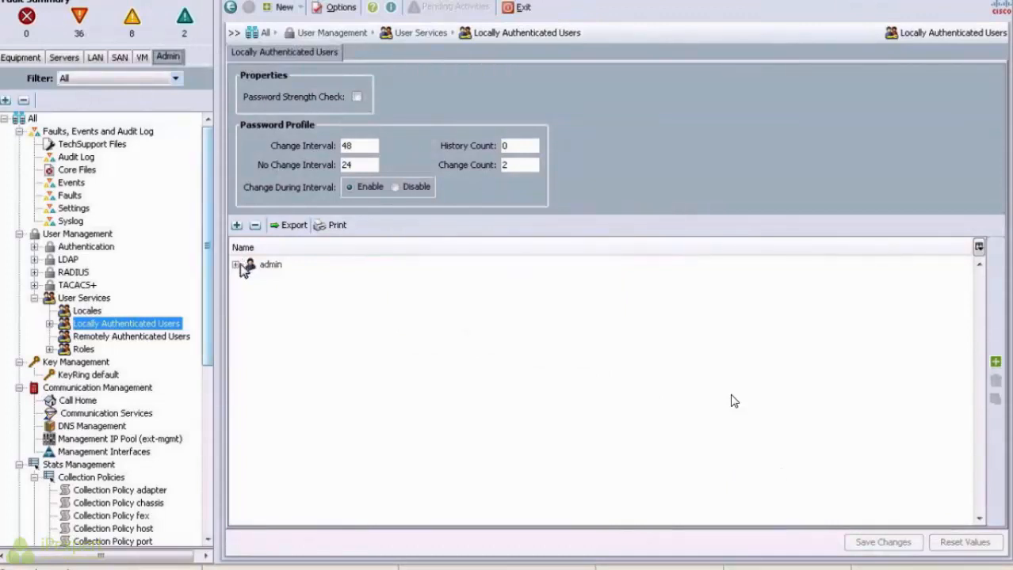
Step: Give the admin account a new password, then open the ext-mgmt management IP pool
{"action": "left_click", "coordinate": [240, 268]}
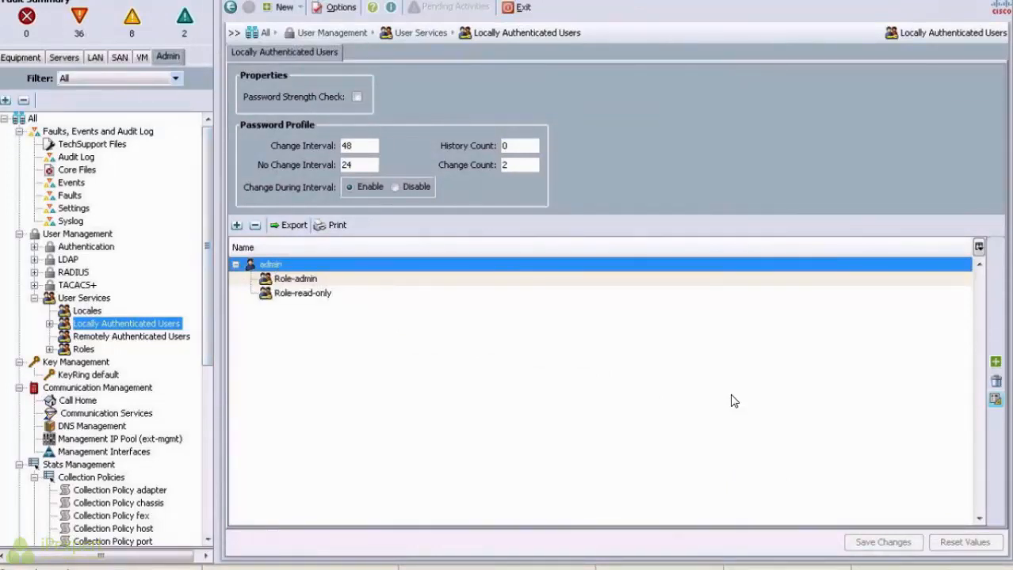
{"action": "left_click", "coordinate": [994, 400]}
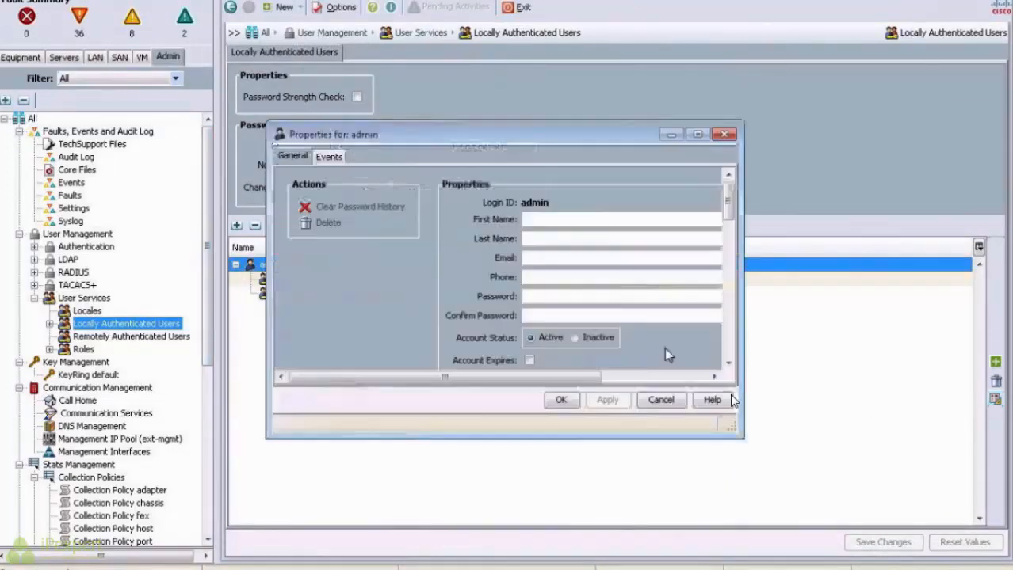
{"action": "left_click", "coordinate": [552, 296]}
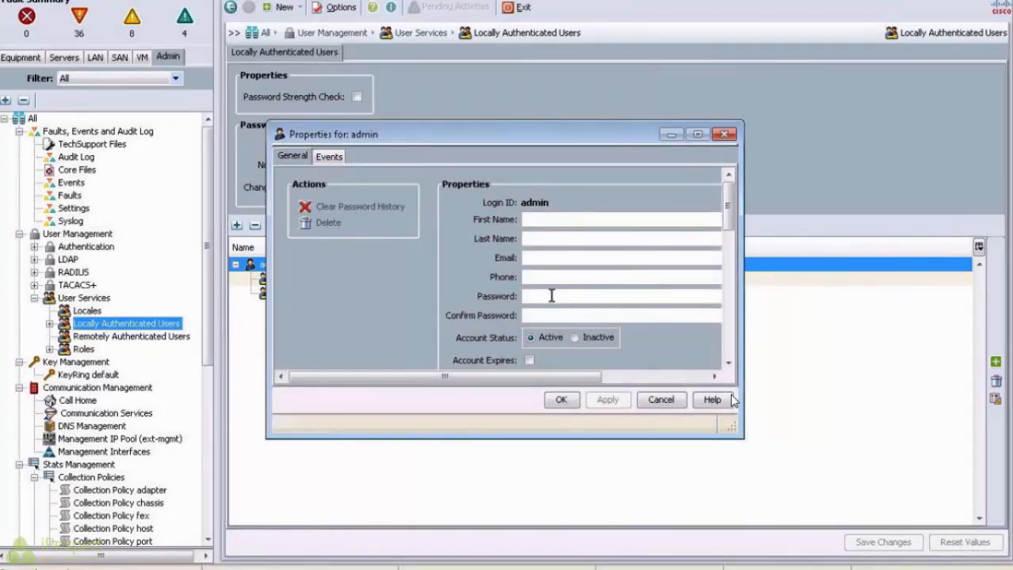
{"action": "type", "text": "••••••"}
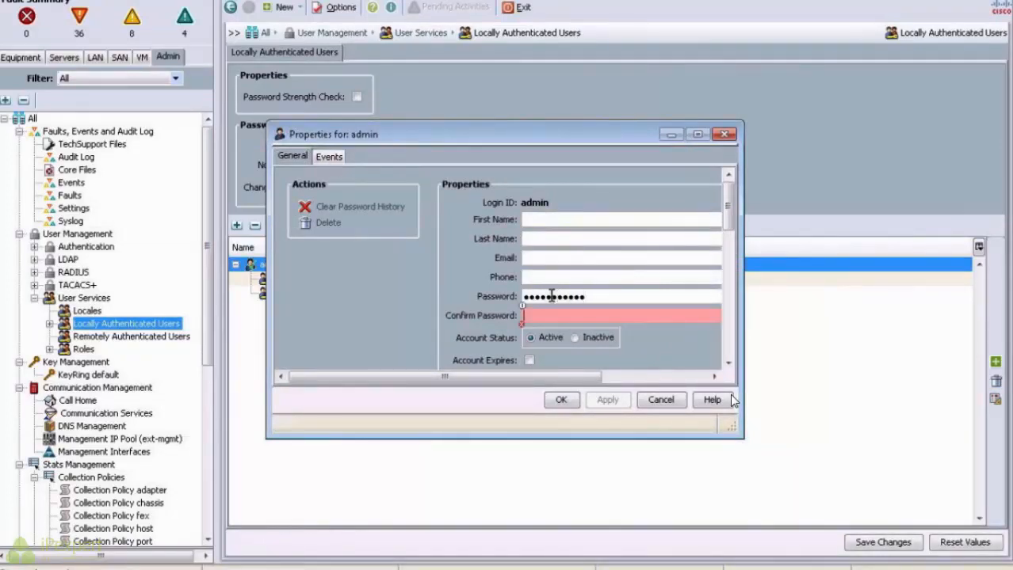
{"action": "type", "text": "••••••••••••"}
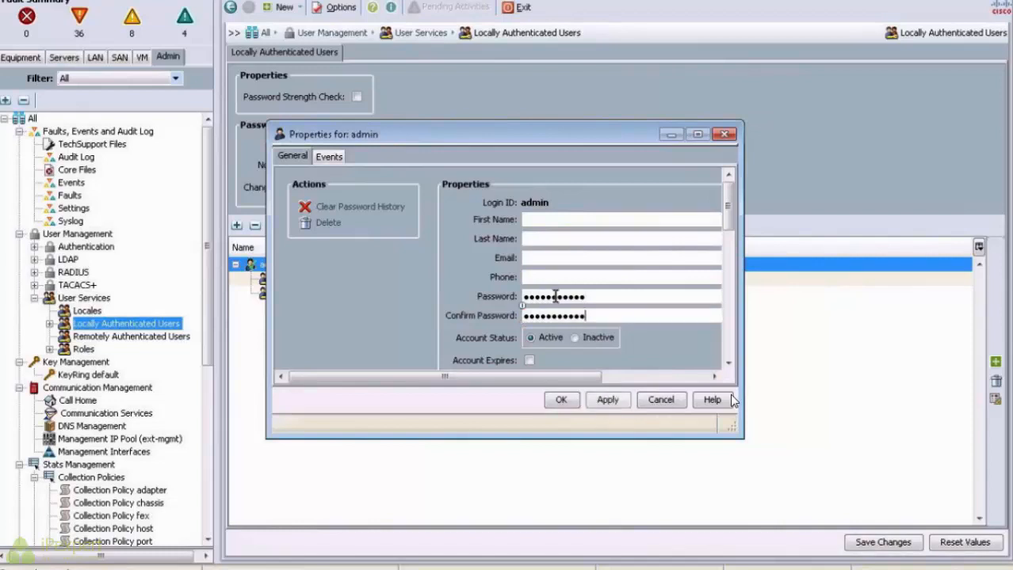
{"action": "left_click", "coordinate": [561, 402]}
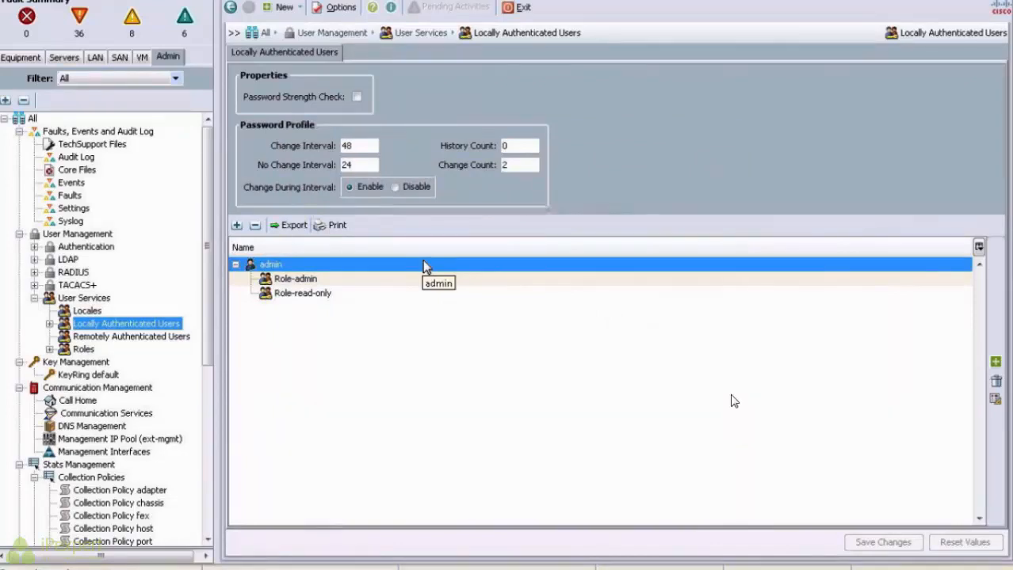
{"action": "left_click", "coordinate": [122, 440]}
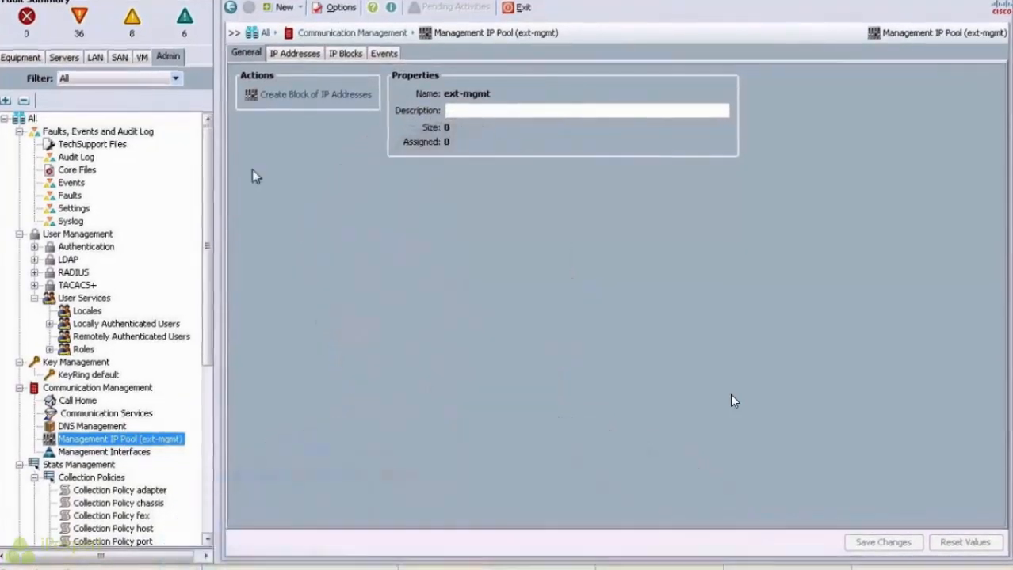
Step: Add an ext-mgmt block starting at 10.10.210.91, size 8, gateway 10.10.210.254
{"action": "left_click", "coordinate": [318, 97]}
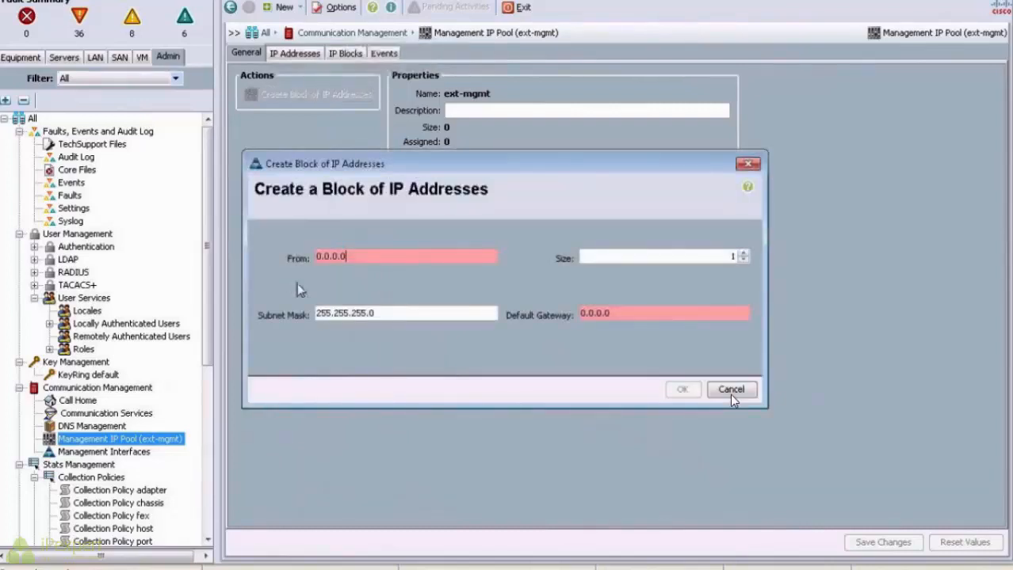
{"action": "left_click_drag", "start_coordinate": [350, 259], "coordinate": [265, 256]}
{"action": "type", "text": "10.10.210.91"}
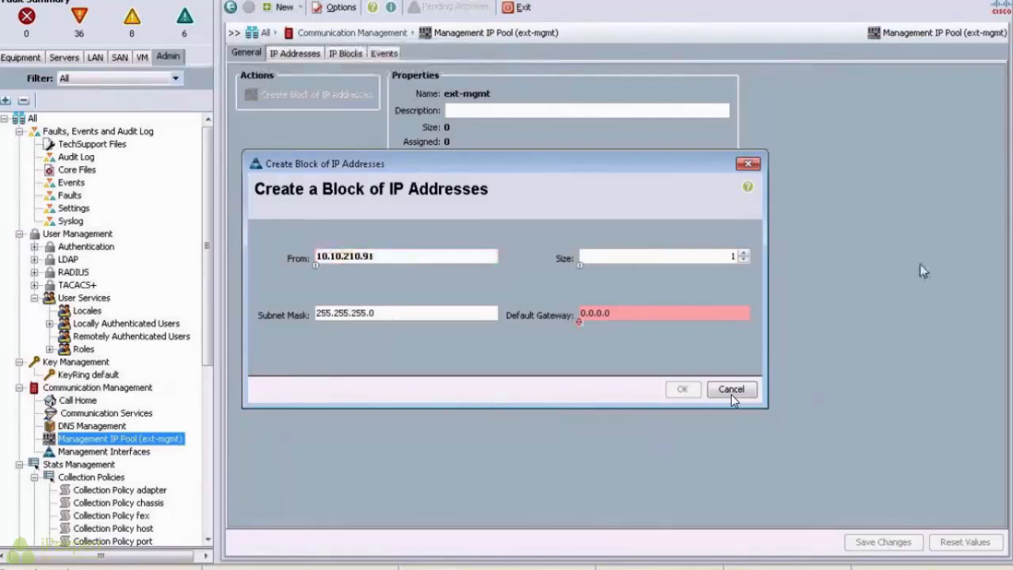
{"action": "double_click", "coordinate": [731, 256]}
{"action": "type", "text": "8"}
{"action": "left_click", "coordinate": [622, 310]}
{"action": "key", "text": "ctrl+a"}
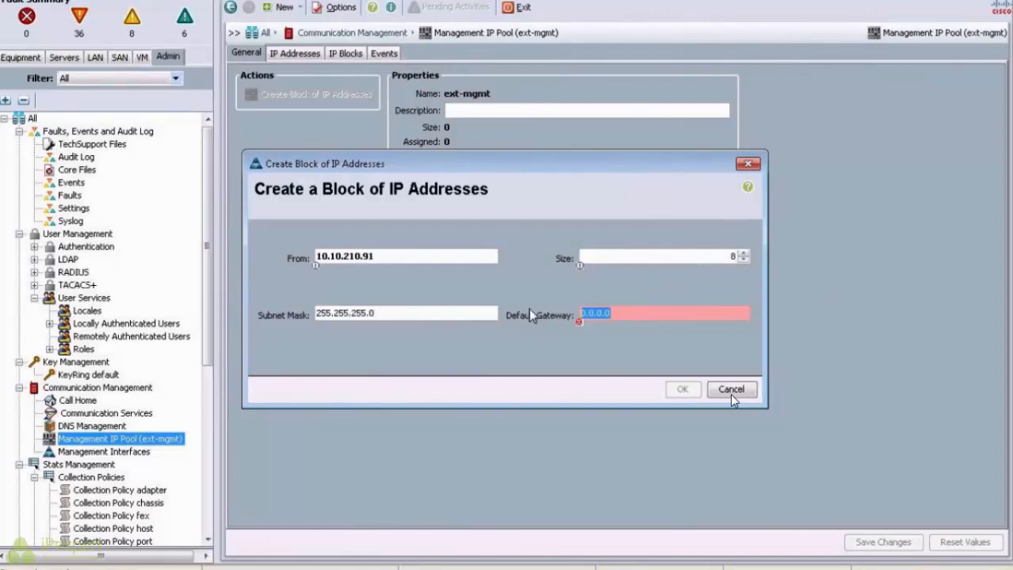
{"action": "type", "text": "10.10.210.254"}
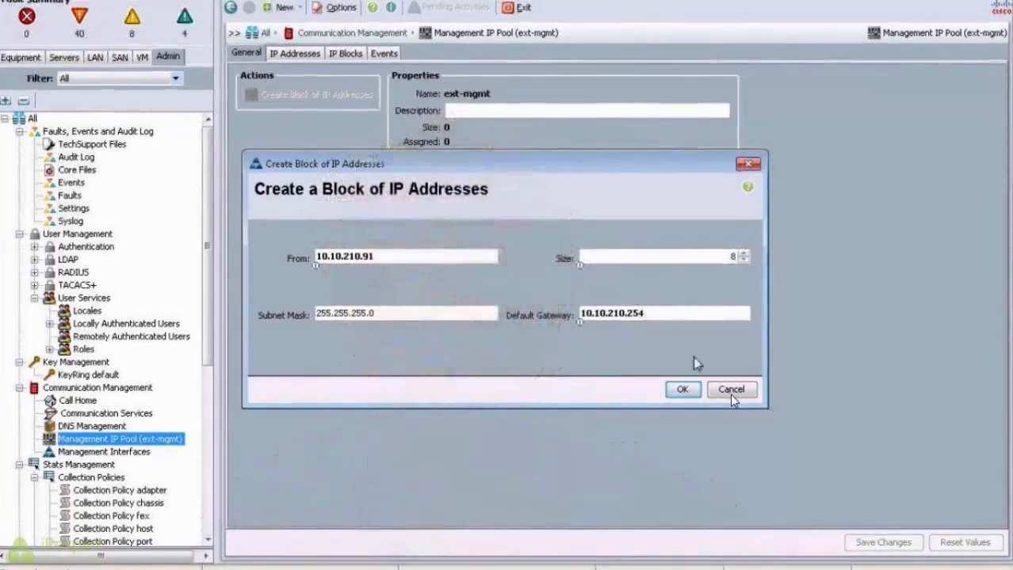
{"action": "left_click", "coordinate": [680, 392]}
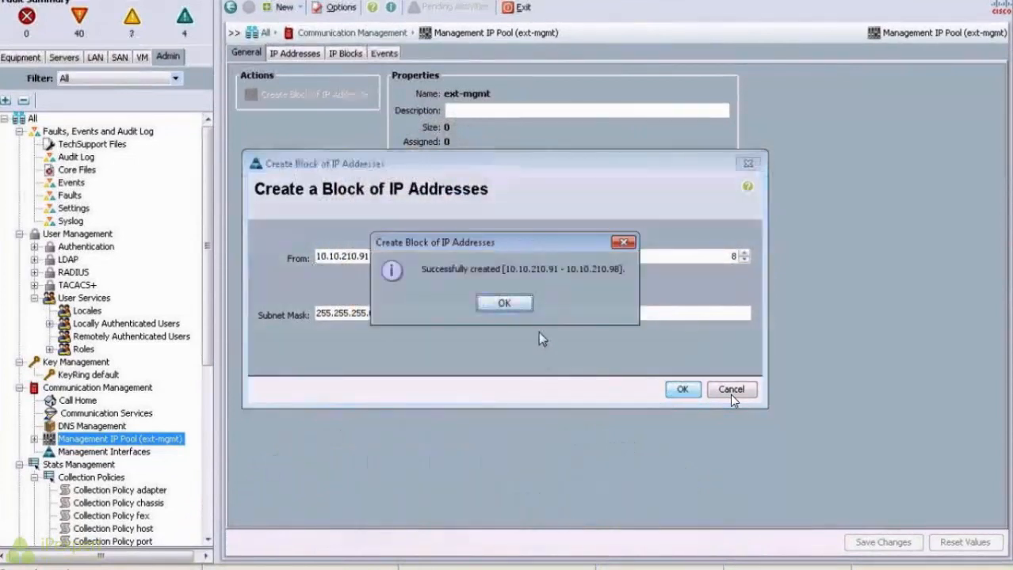
{"action": "left_click", "coordinate": [504, 304]}
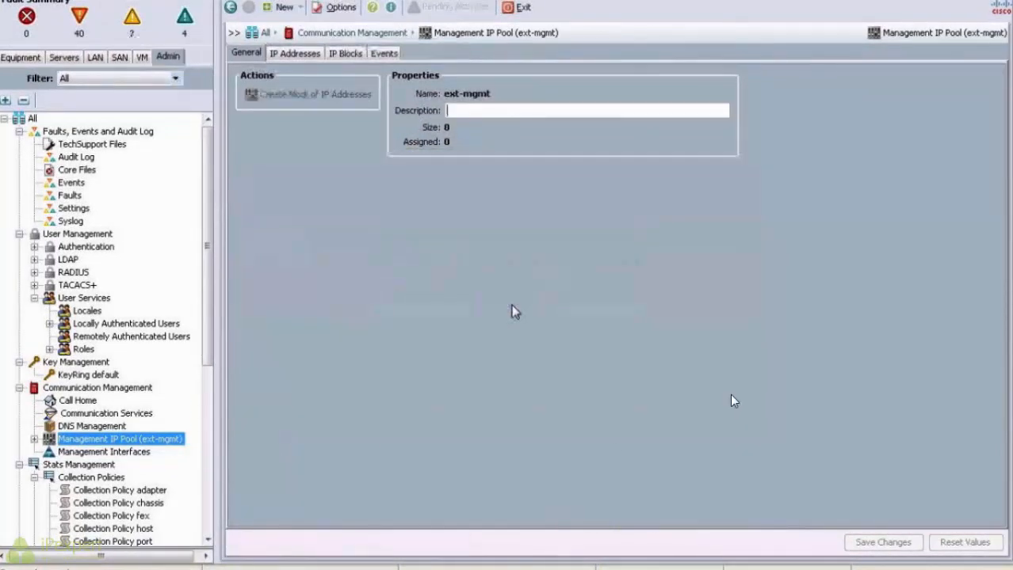
Step: Review the ext-mgmt address assignments, then return to the Equipment hierarchy
{"action": "left_click", "coordinate": [292, 56]}
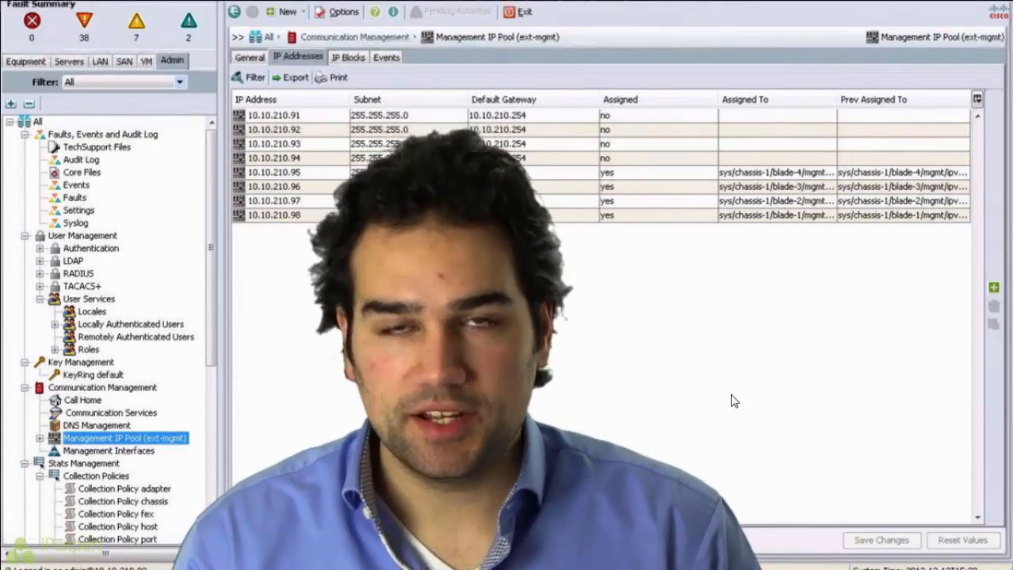
{"action": "left_click", "coordinate": [26, 63]}
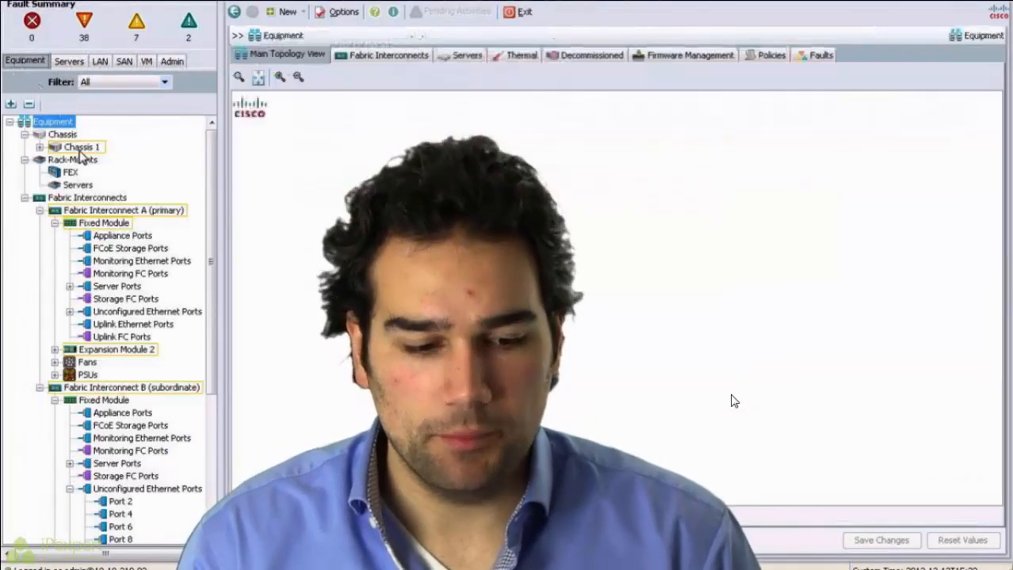
Step: Open the CIMC inventory details for Server 1 in Chassis 1
{"action": "left_click", "coordinate": [40, 148]}
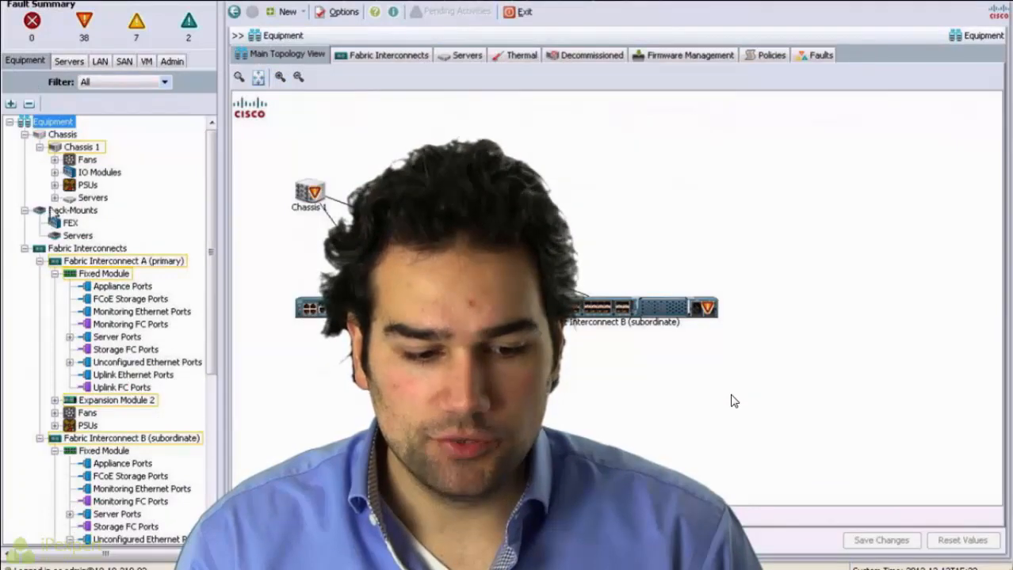
{"action": "left_click", "coordinate": [55, 198]}
{"action": "left_click", "coordinate": [70, 210]}
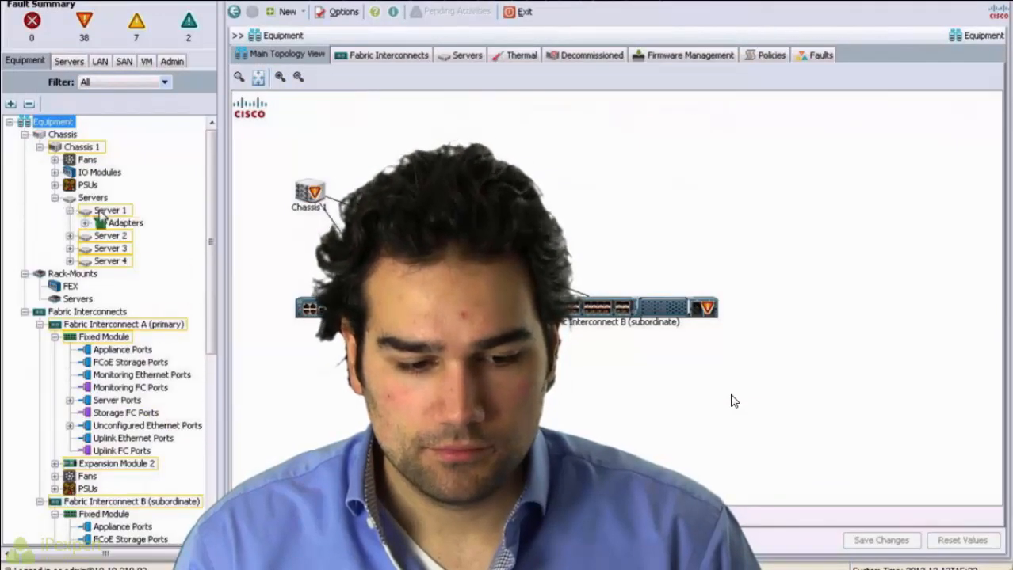
{"action": "left_click", "coordinate": [105, 211]}
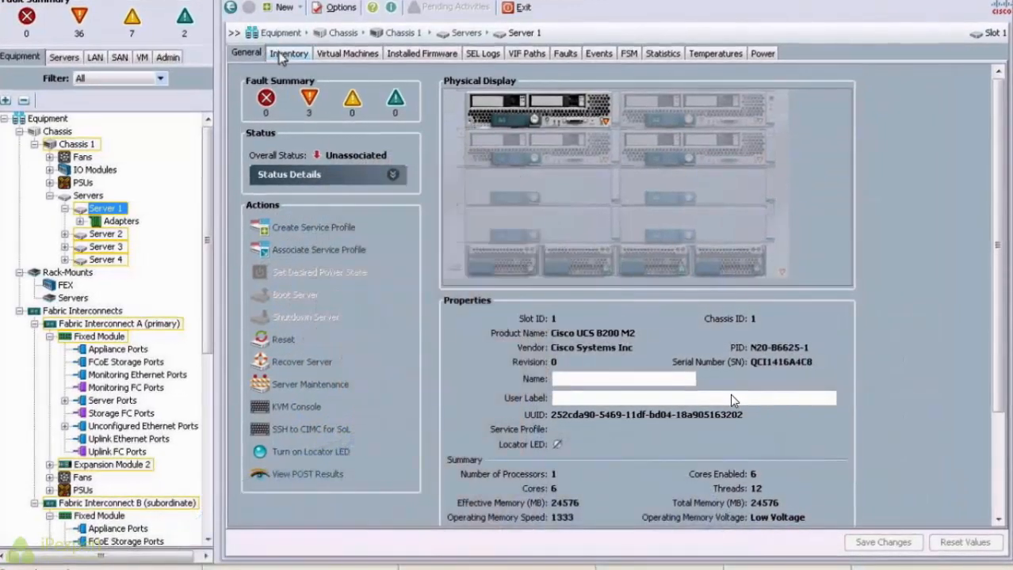
{"action": "left_click", "coordinate": [279, 55]}
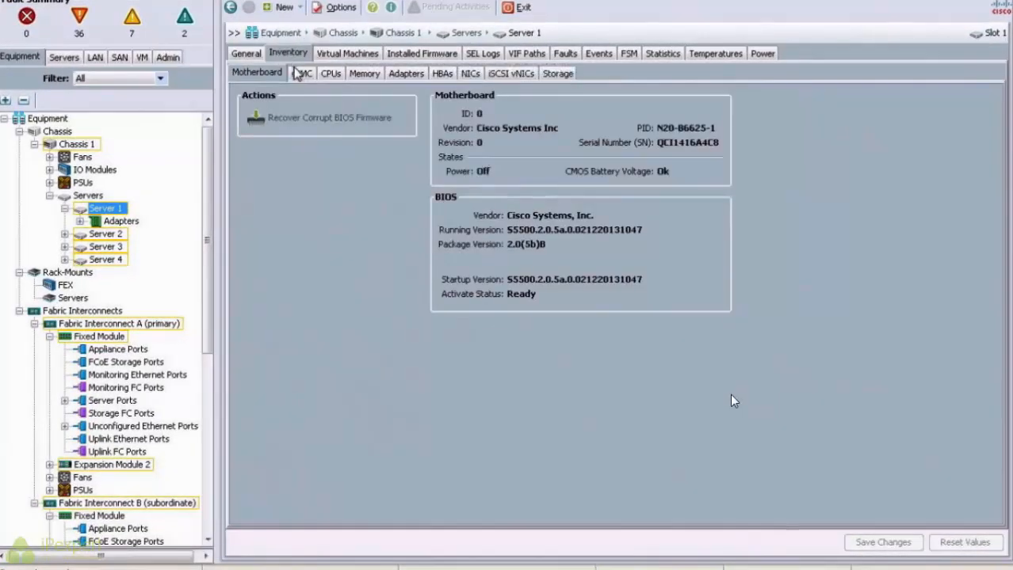
{"action": "left_click", "coordinate": [301, 75]}
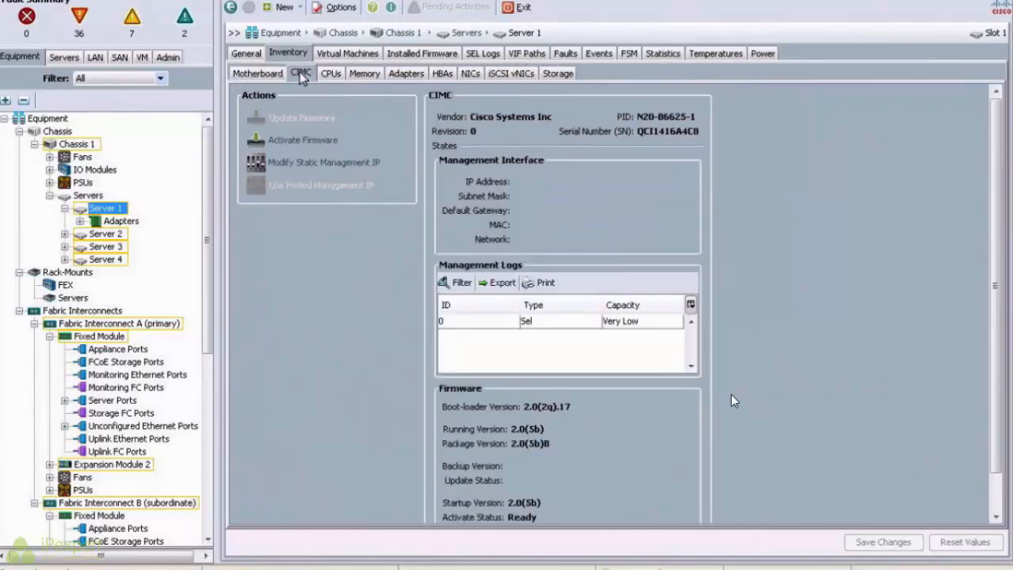
Step: Inspect Server 1's static management IP settings (10.10.210.98) and cancel without changes
{"action": "left_click", "coordinate": [323, 167]}
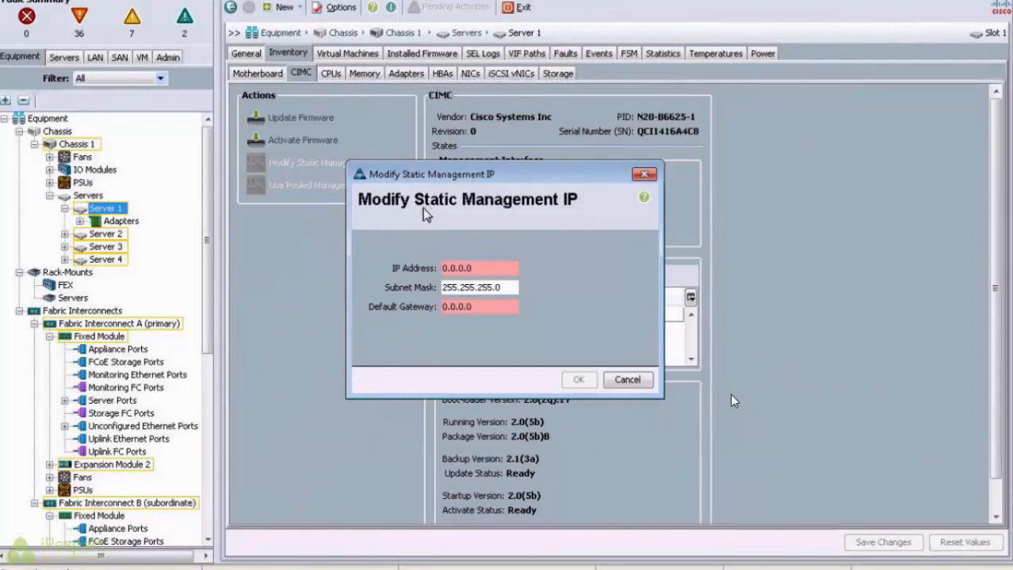
{"action": "left_click", "coordinate": [626, 380]}
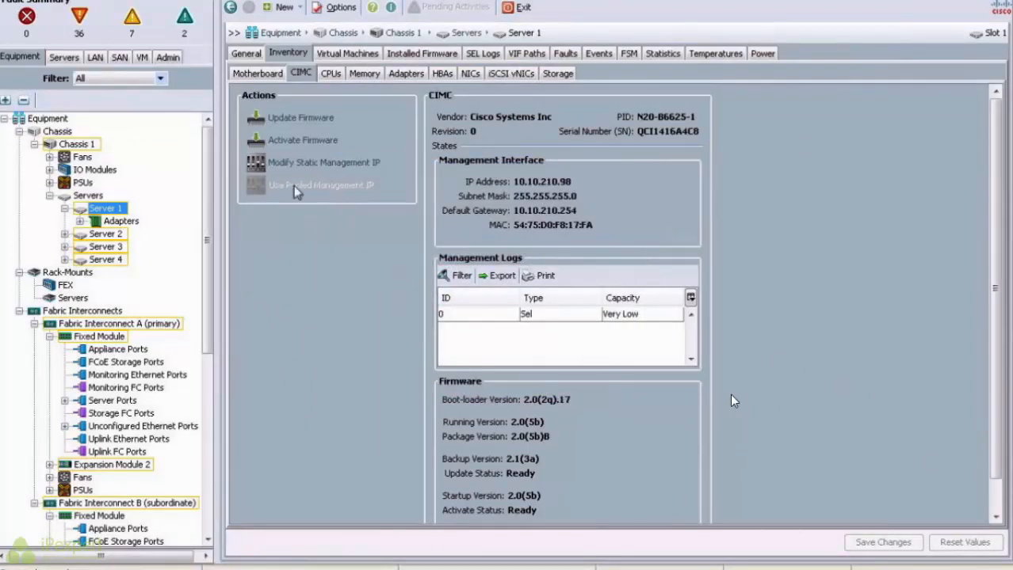
{"action": "left_click", "coordinate": [325, 164]}
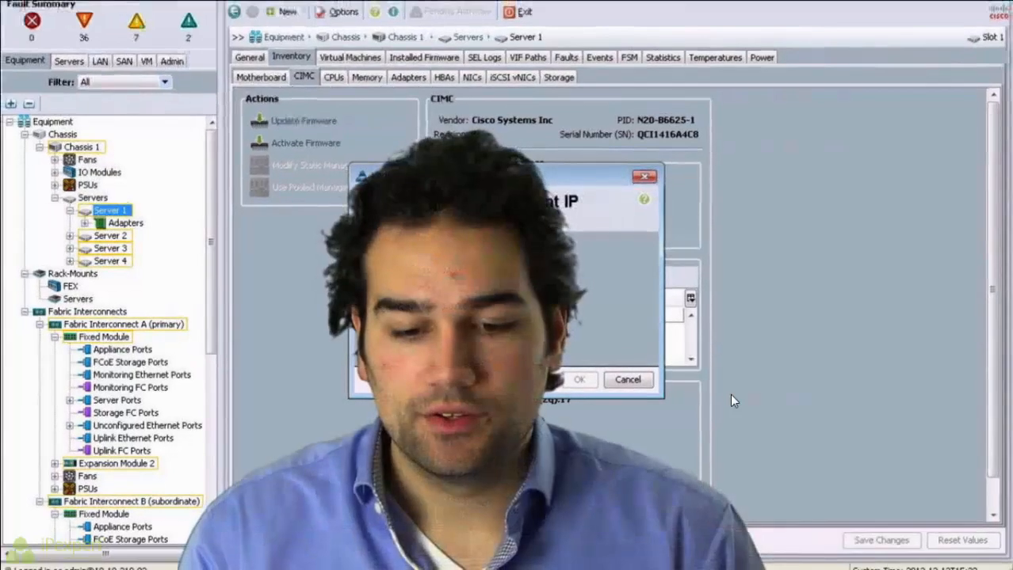
{"action": "left_click_drag", "start_coordinate": [514, 175], "coordinate": [290, 179]}
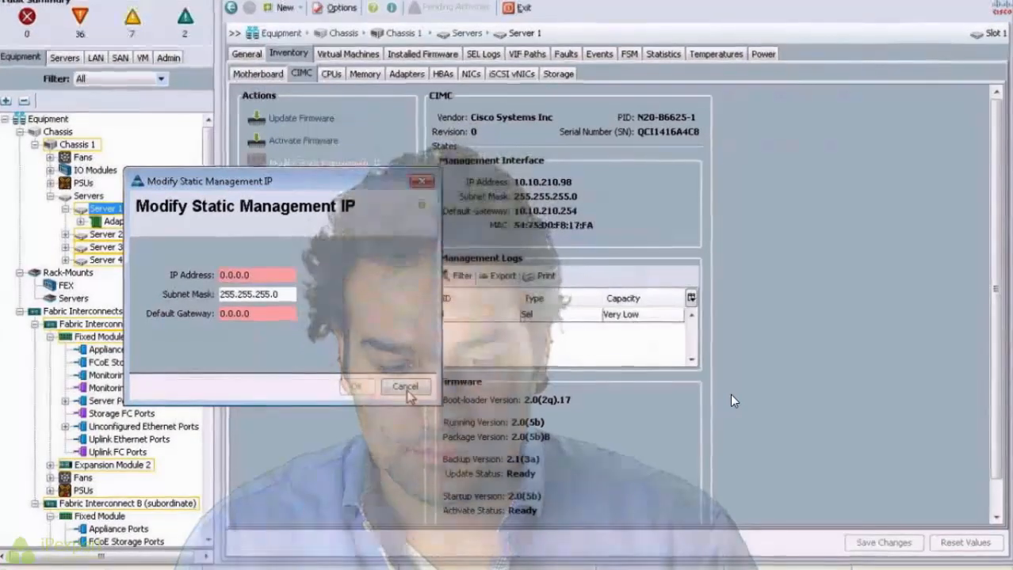
{"action": "left_click", "coordinate": [405, 388]}
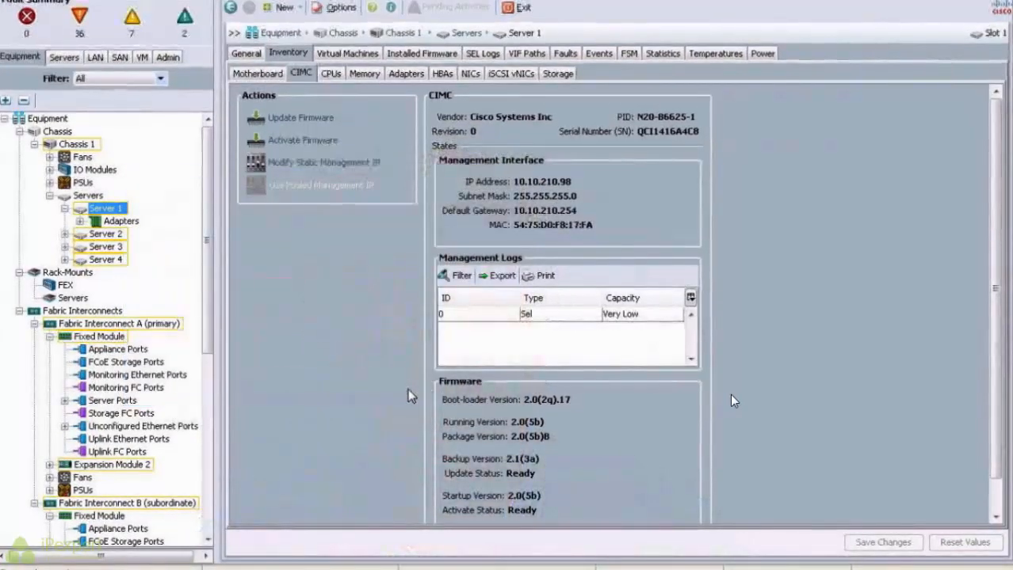
Step: Create global VLANs with prefix Data and IDs 500-505 (Data500–Data505)
{"action": "left_click", "coordinate": [54, 62]}
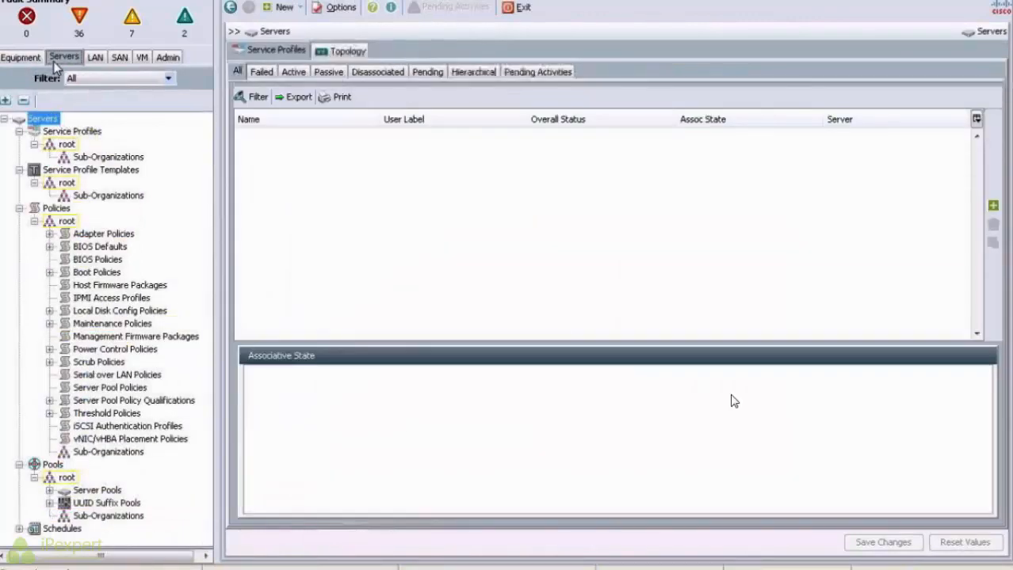
{"action": "left_click", "coordinate": [95, 58]}
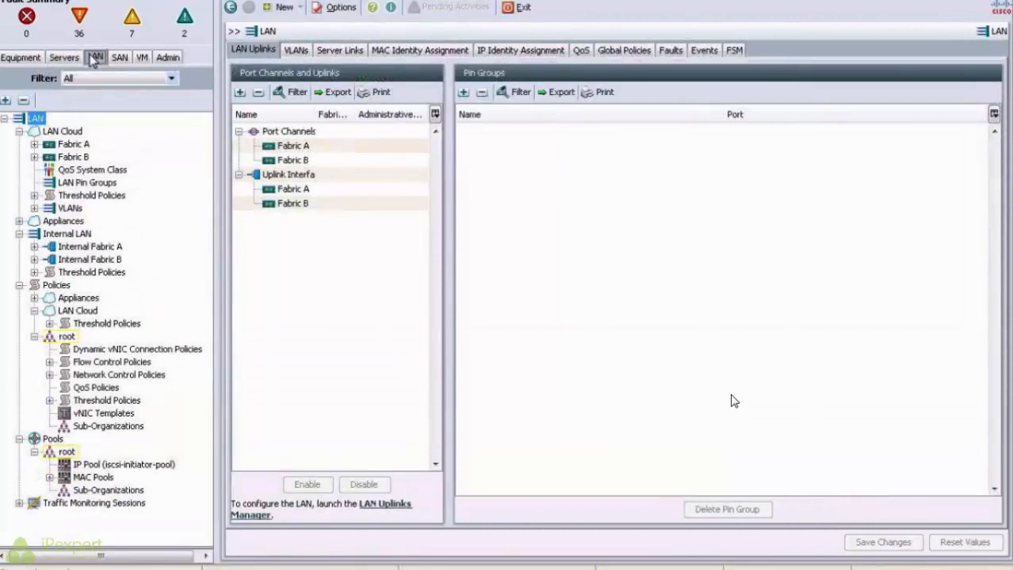
{"action": "left_click", "coordinate": [70, 209]}
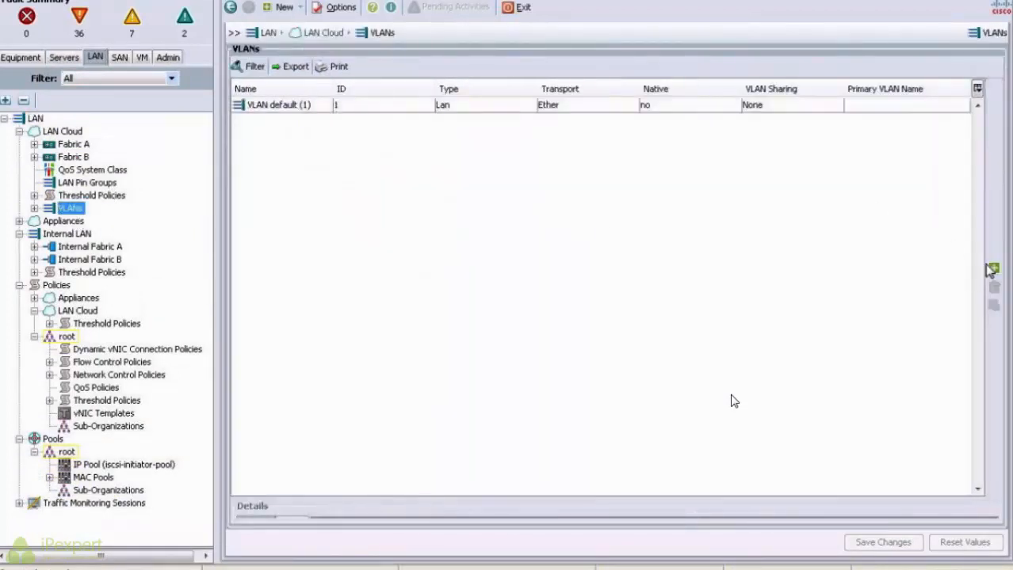
{"action": "left_click", "coordinate": [992, 270]}
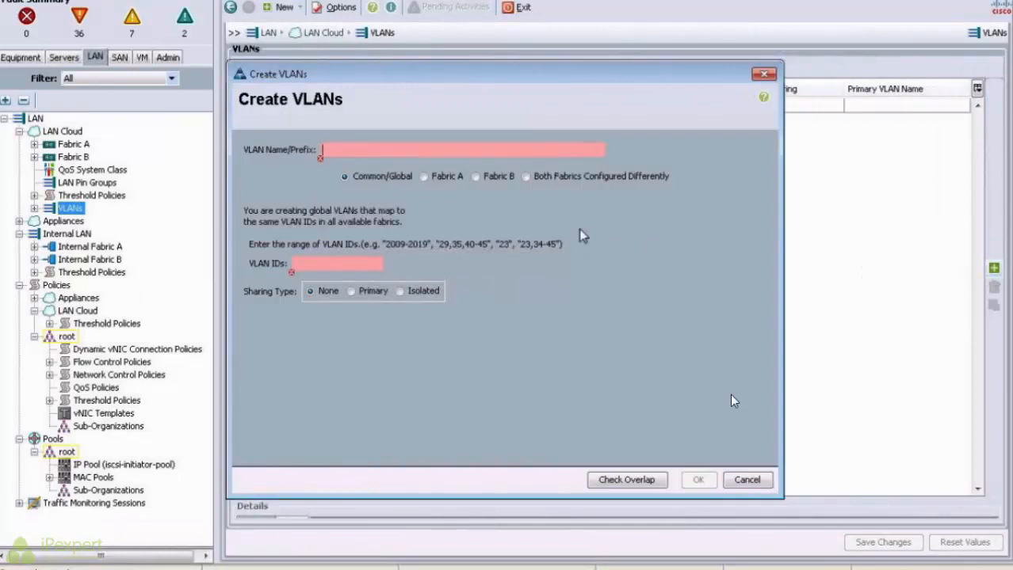
{"action": "type", "text": "Data"}
{"action": "left_click", "coordinate": [342, 270]}
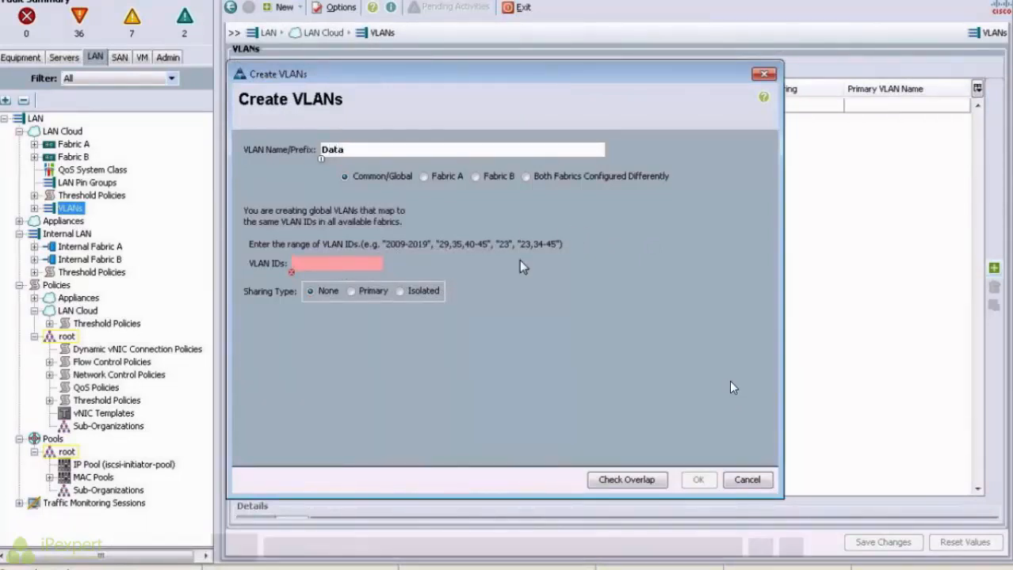
{"action": "type", "text": "500-505"}
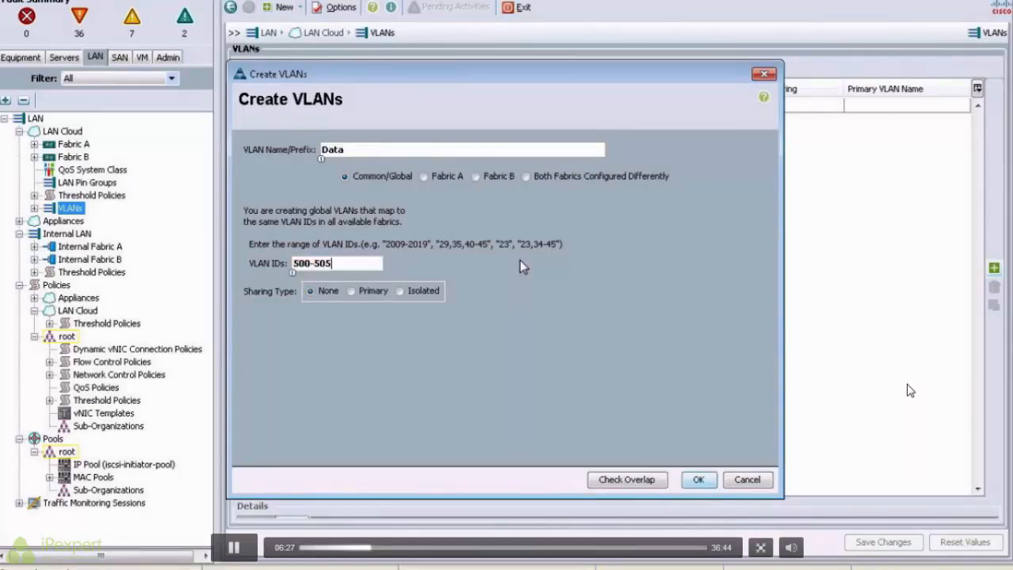
{"action": "left_click", "coordinate": [698, 480]}
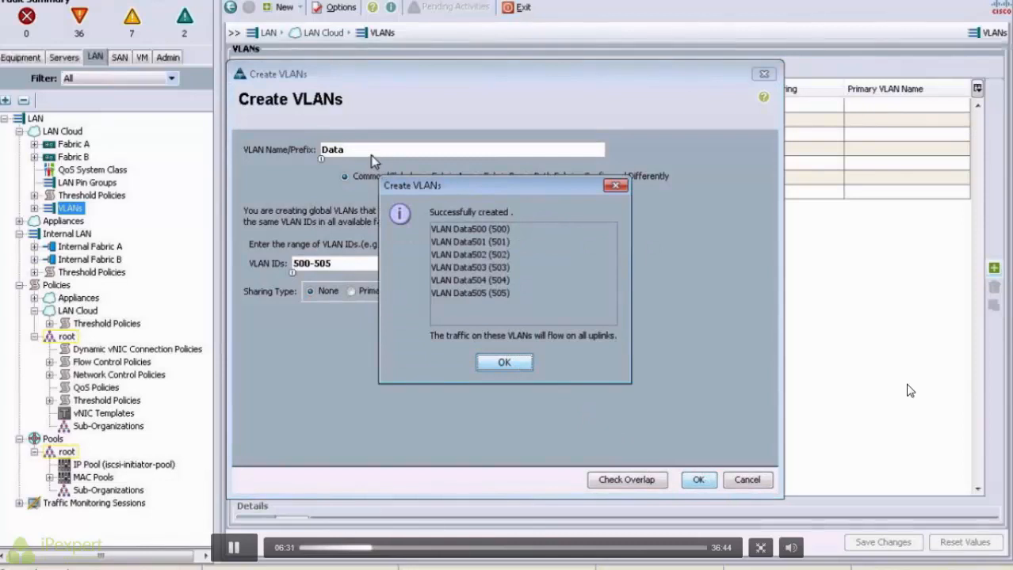
{"action": "left_click", "coordinate": [504, 362]}
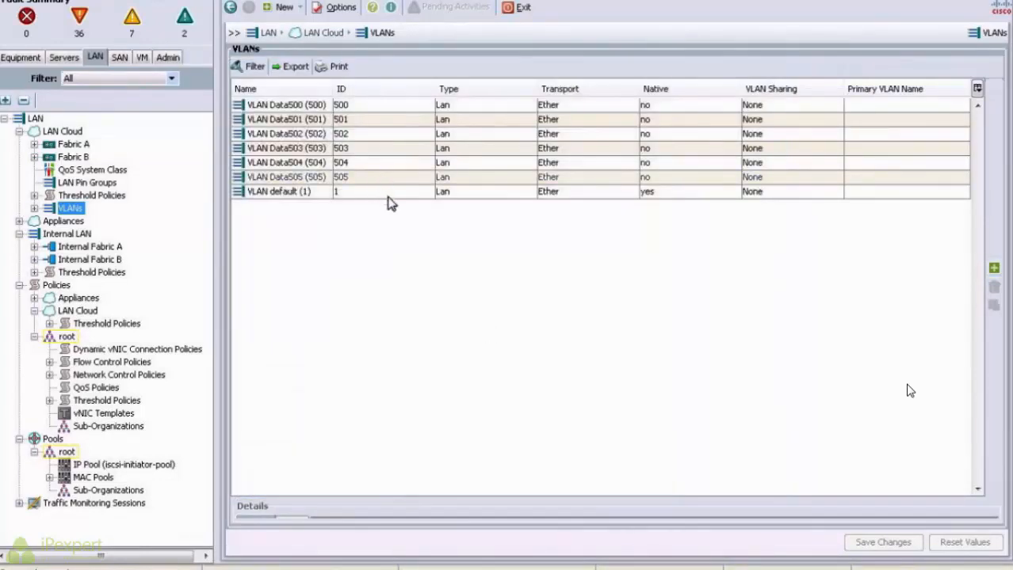
Step: Create global VLANs with prefix DMZ and IDs 701-705 (DMZ701–DMZ705)
{"action": "left_click", "coordinate": [993, 268]}
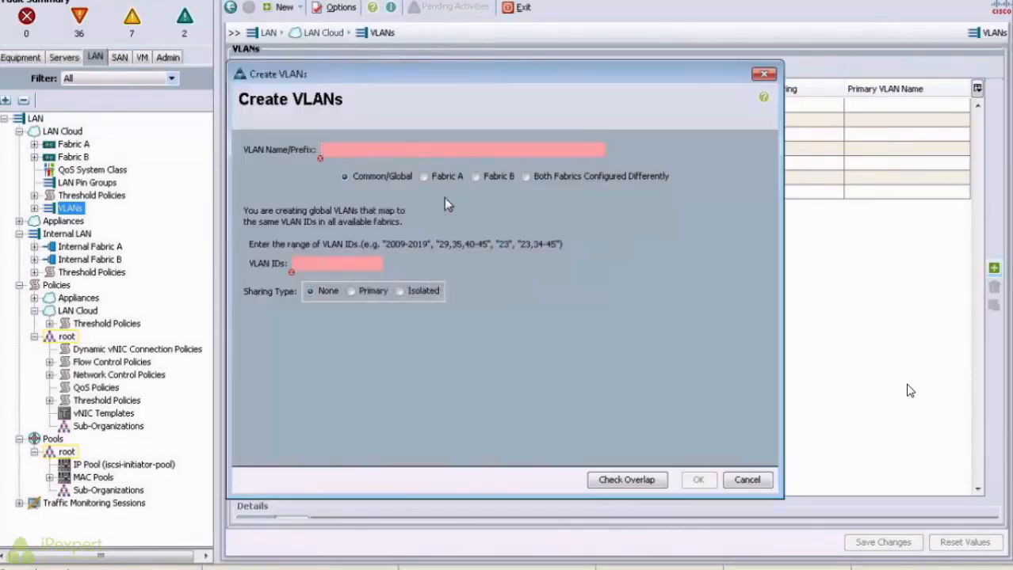
{"action": "type", "text": "DMZ"}
{"action": "left_click", "coordinate": [331, 263]}
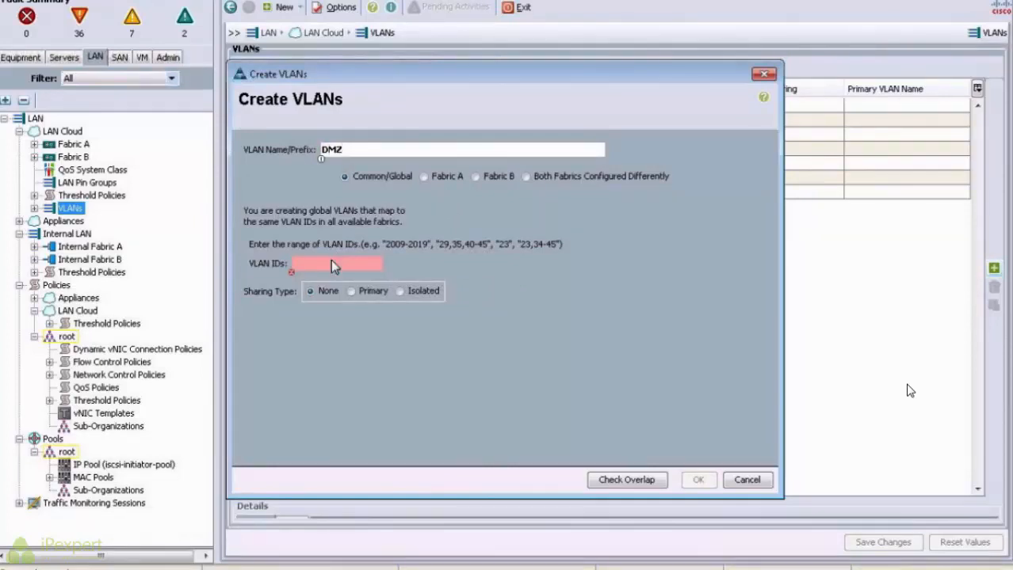
{"action": "type", "text": "701-705"}
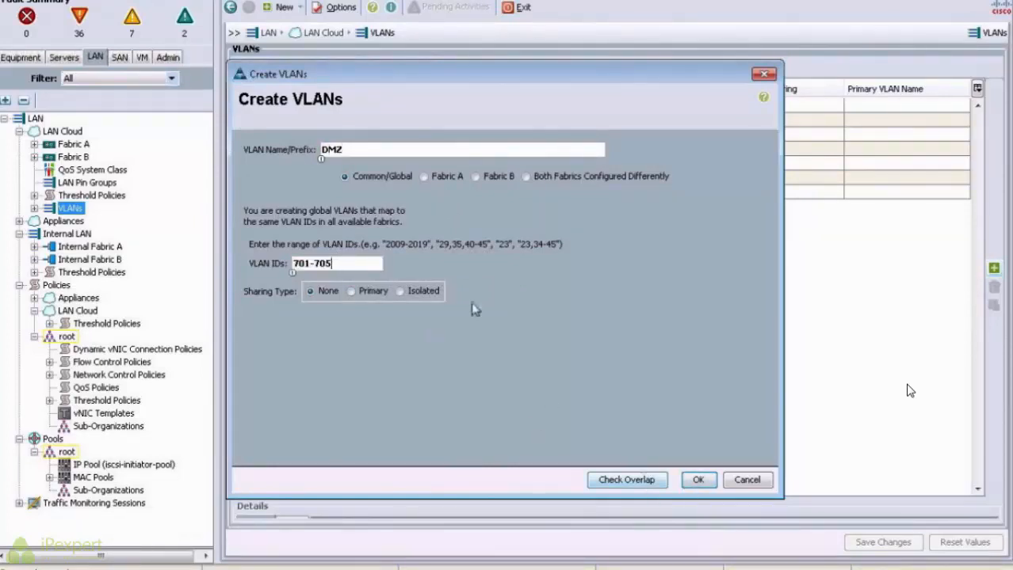
{"action": "key", "text": "Return"}
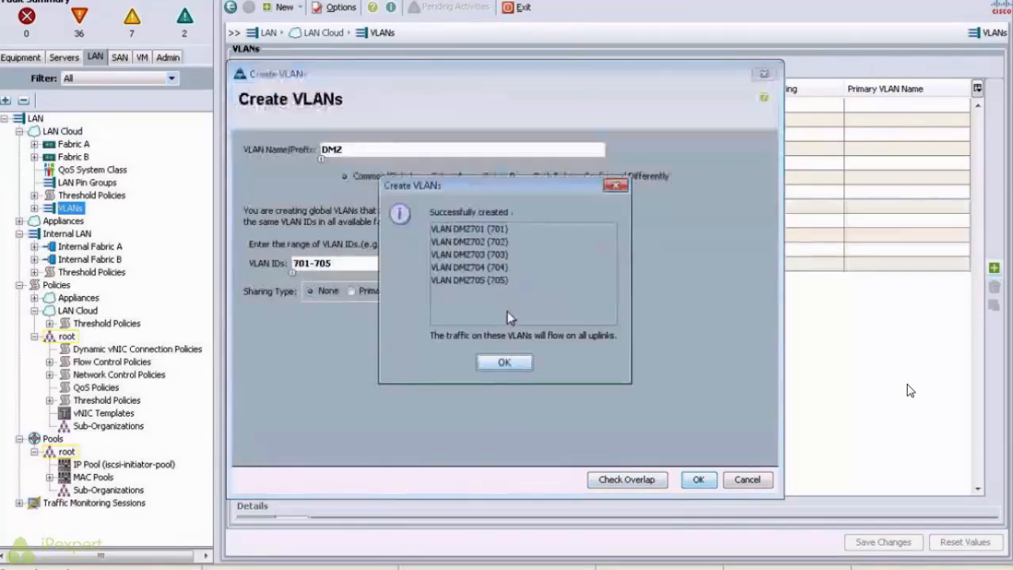
{"action": "left_click", "coordinate": [504, 363]}
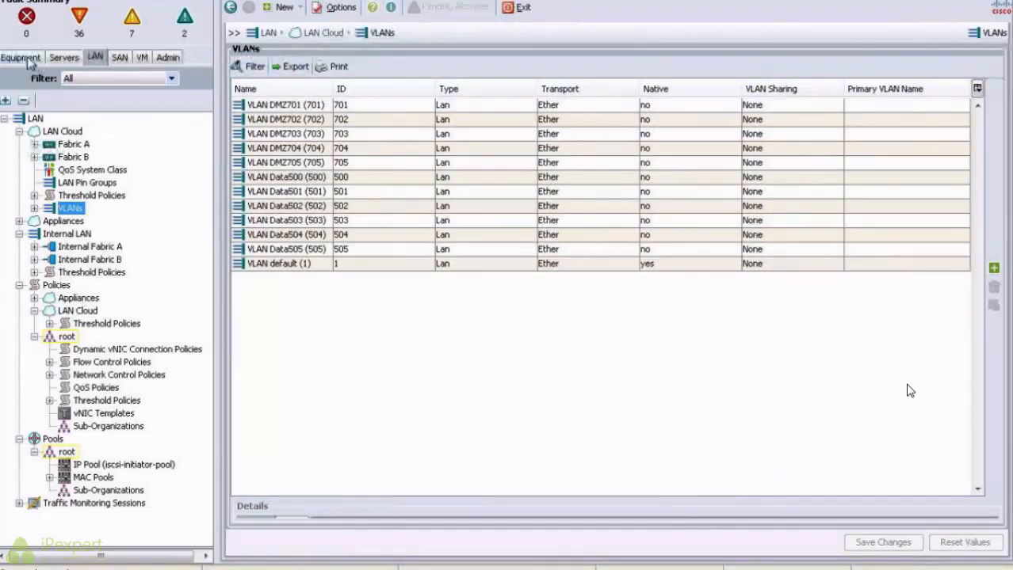
Step: Configure ports 9 and 10 on Fabric Interconnect A as uplink ports
{"action": "left_click", "coordinate": [34, 145]}
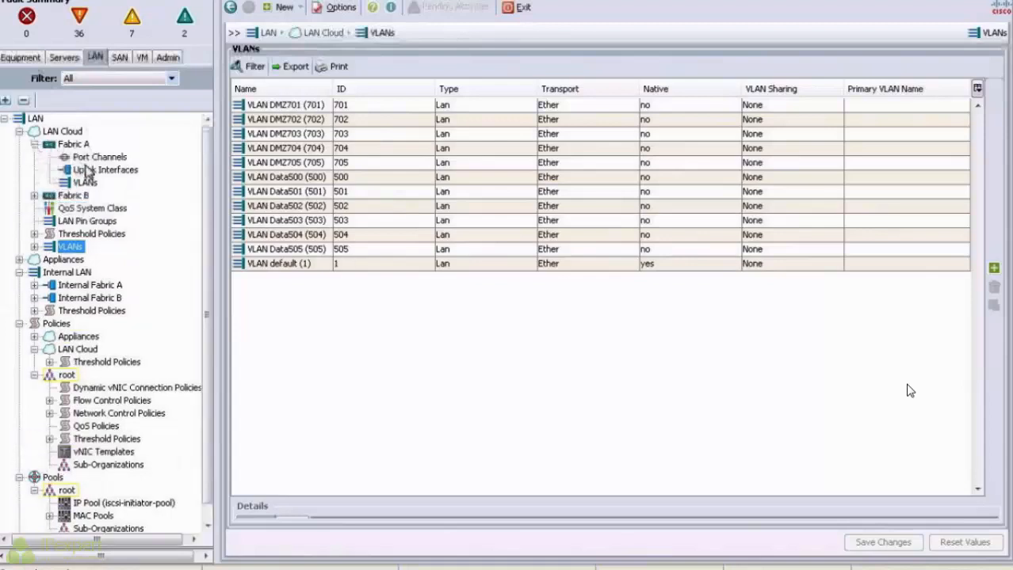
{"action": "left_click", "coordinate": [17, 57]}
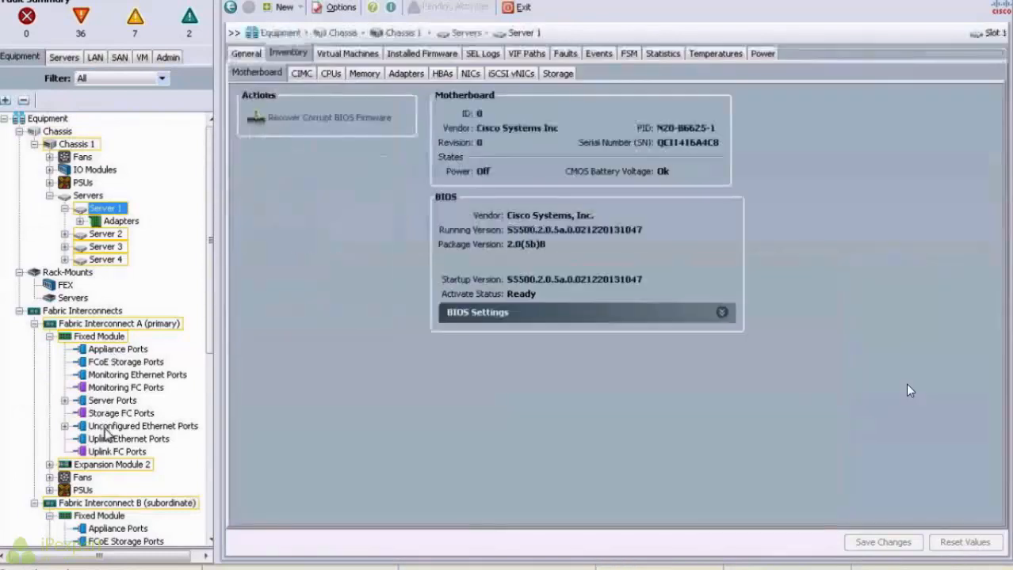
{"action": "left_click", "coordinate": [111, 426]}
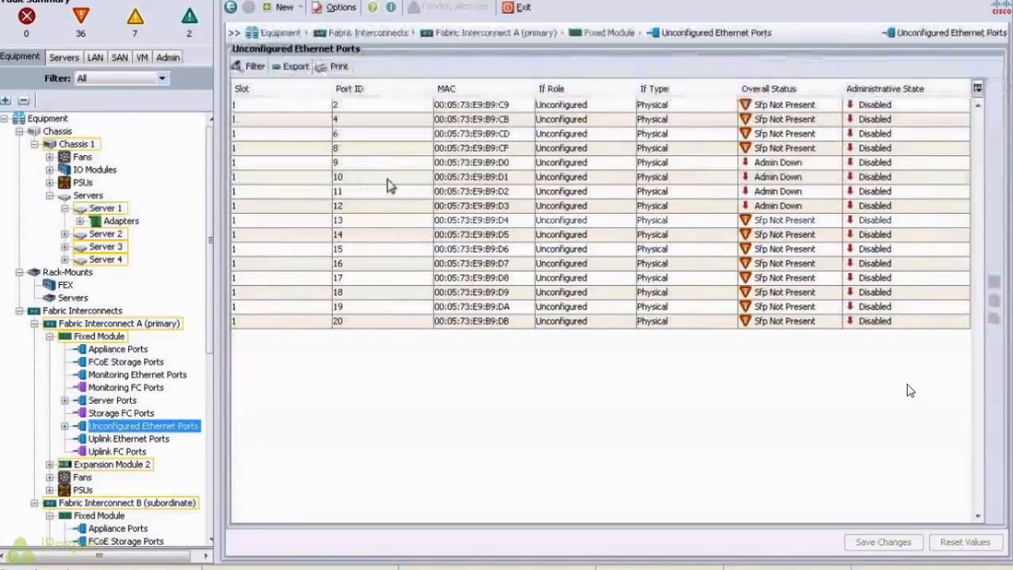
{"action": "left_click", "coordinate": [362, 165]}
{"action": "left_click", "coordinate": [367, 182], "text": "ctrl"}
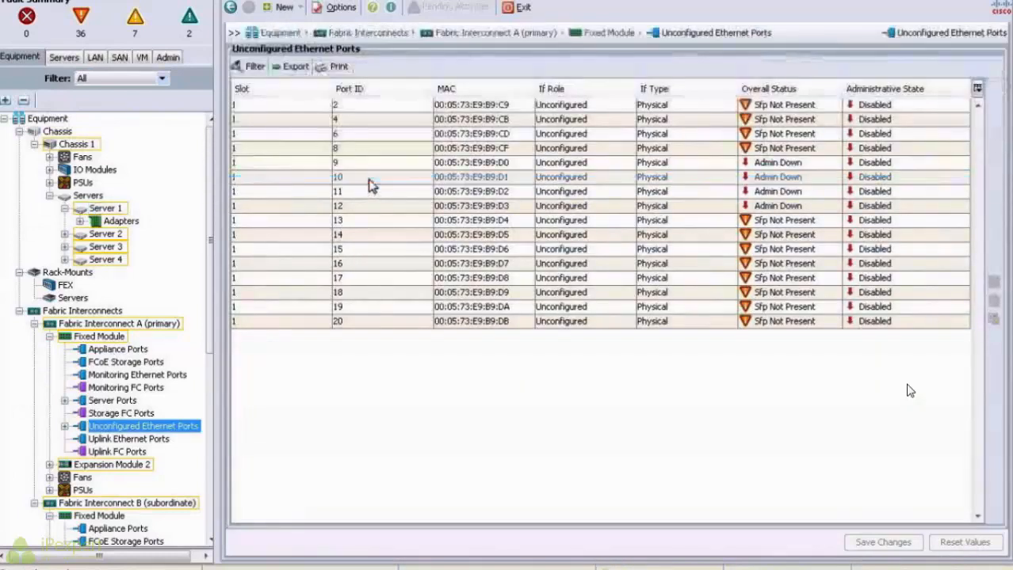
{"action": "left_click", "coordinate": [369, 165]}
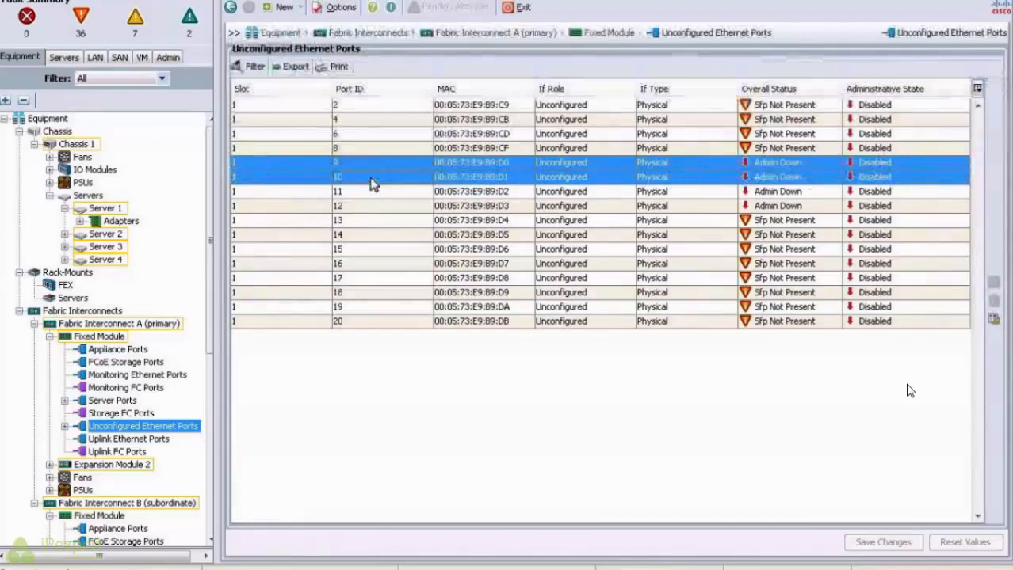
{"action": "right_click", "coordinate": [374, 183]}
{"action": "left_click", "coordinate": [420, 247]}
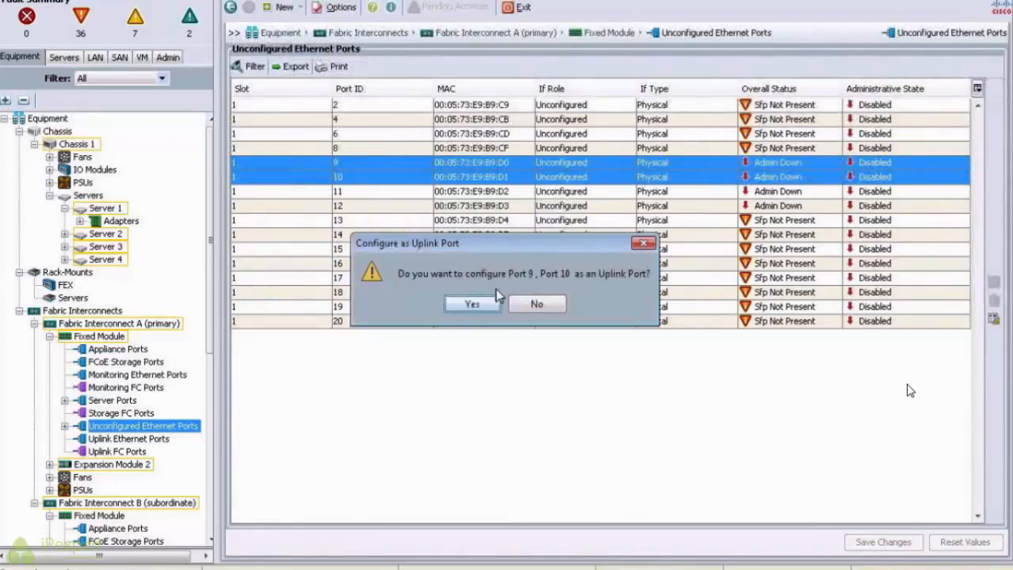
{"action": "left_click", "coordinate": [479, 305]}
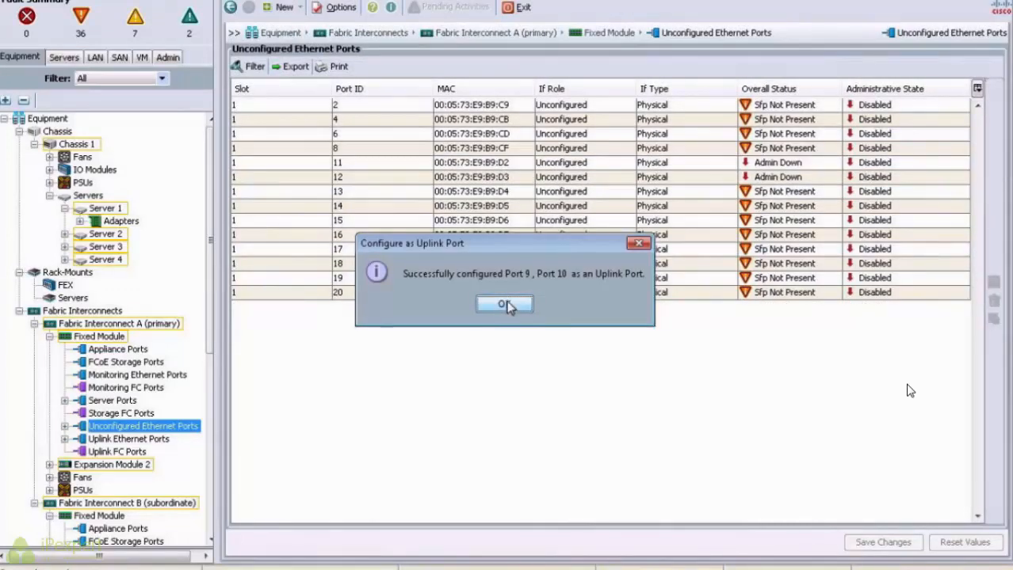
{"action": "key", "text": "Return"}
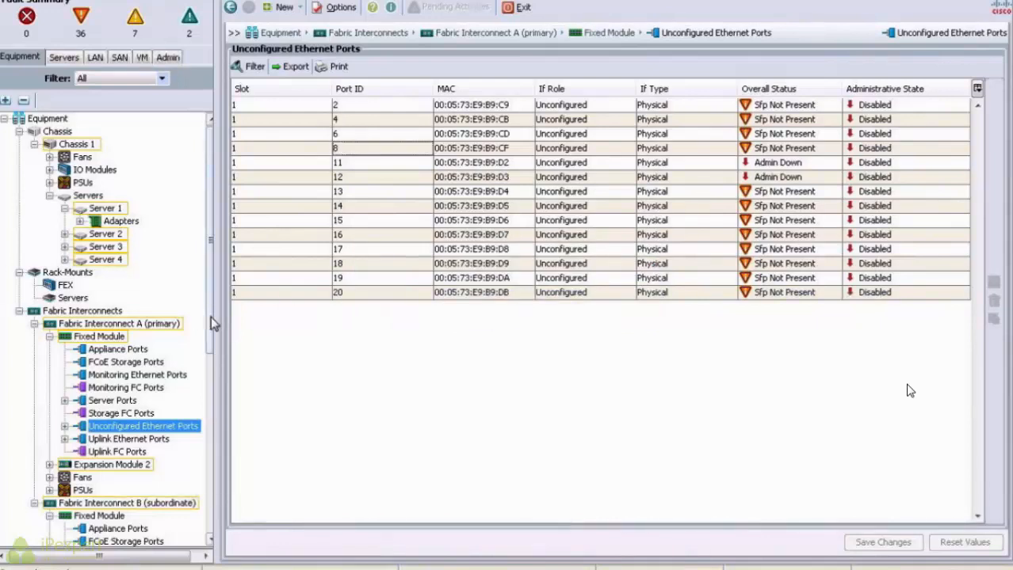
Step: Configure ports 9 and 10 on Fabric Interconnect B as uplink ports
{"action": "left_click_drag", "start_coordinate": [211, 316], "coordinate": [213, 431]}
{"action": "left_click", "coordinate": [131, 389]}
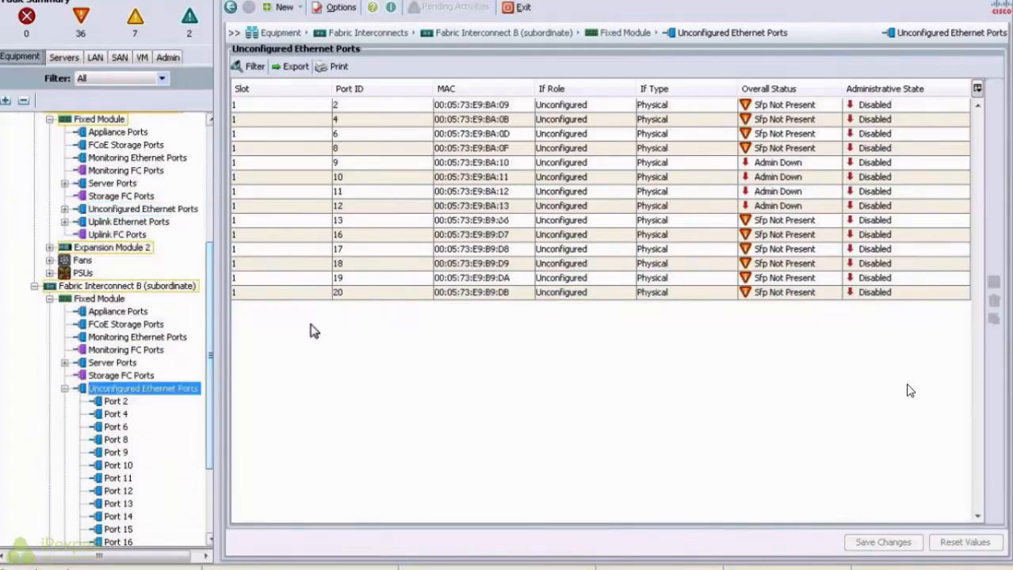
{"action": "left_click", "coordinate": [325, 164]}
{"action": "left_click", "coordinate": [325, 180], "text": "shift"}
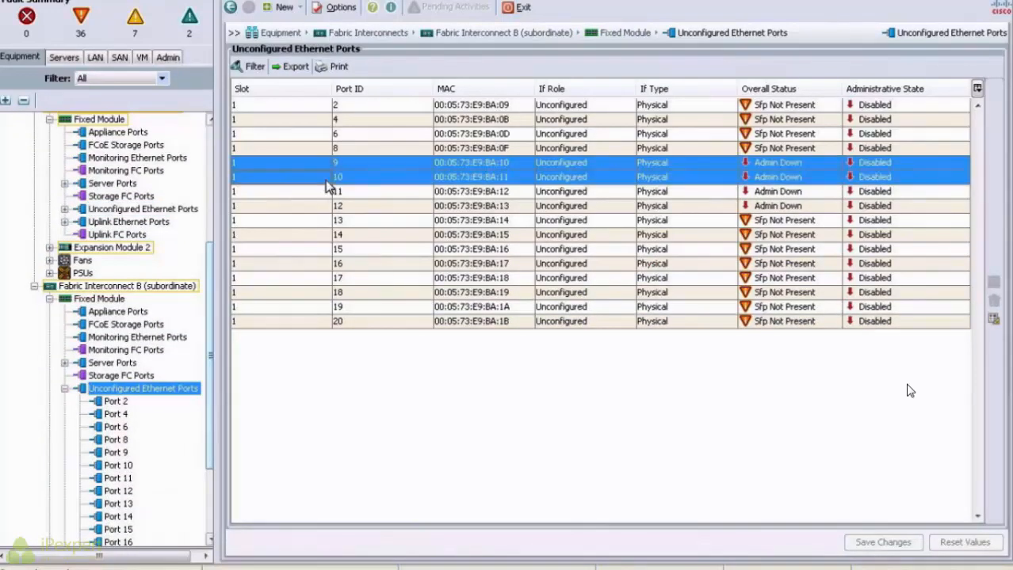
{"action": "right_click", "coordinate": [325, 180]}
{"action": "left_click", "coordinate": [361, 248]}
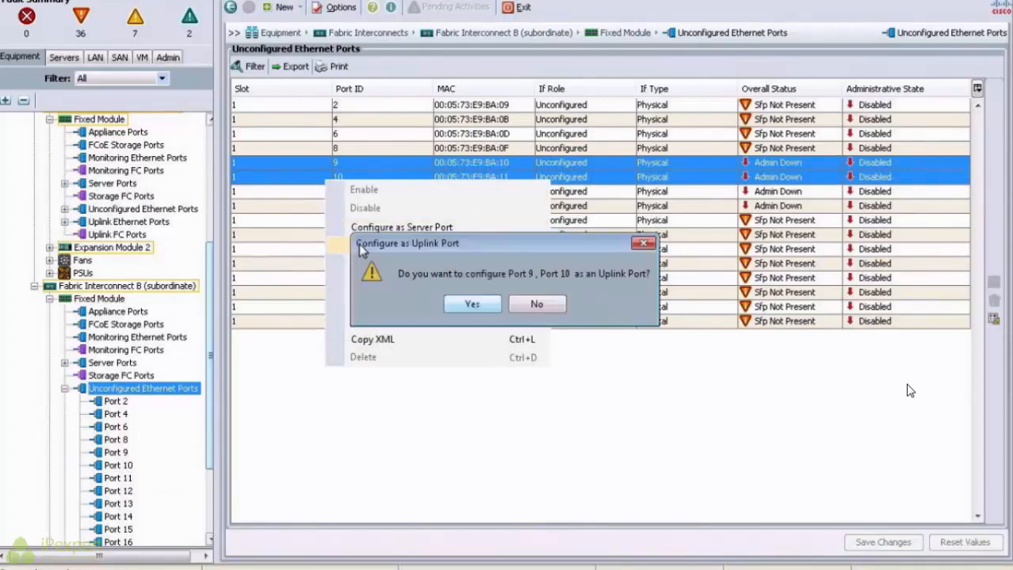
{"action": "left_click", "coordinate": [475, 305]}
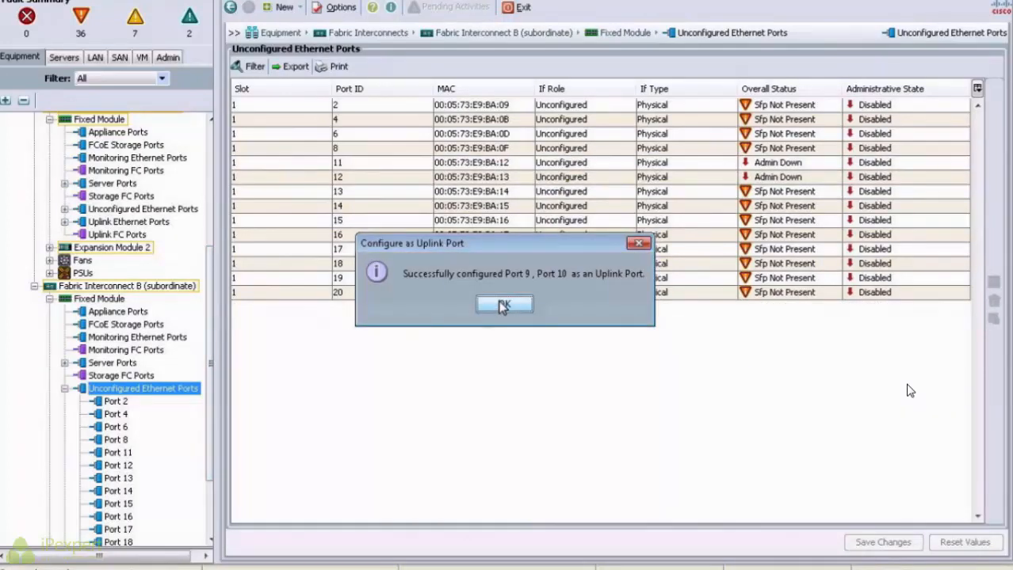
{"action": "left_click", "coordinate": [504, 306]}
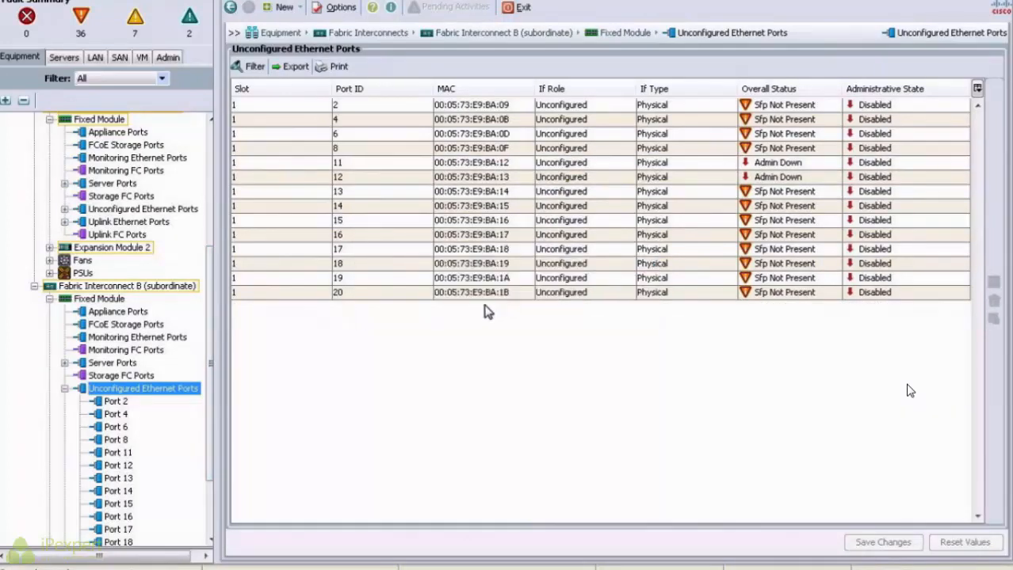
Step: Check uplink interfaces 1/9 and 1/10 on both fabrics in the LAN view, then open LAN Cloud
{"action": "left_click", "coordinate": [93, 57]}
{"action": "left_click", "coordinate": [49, 170]}
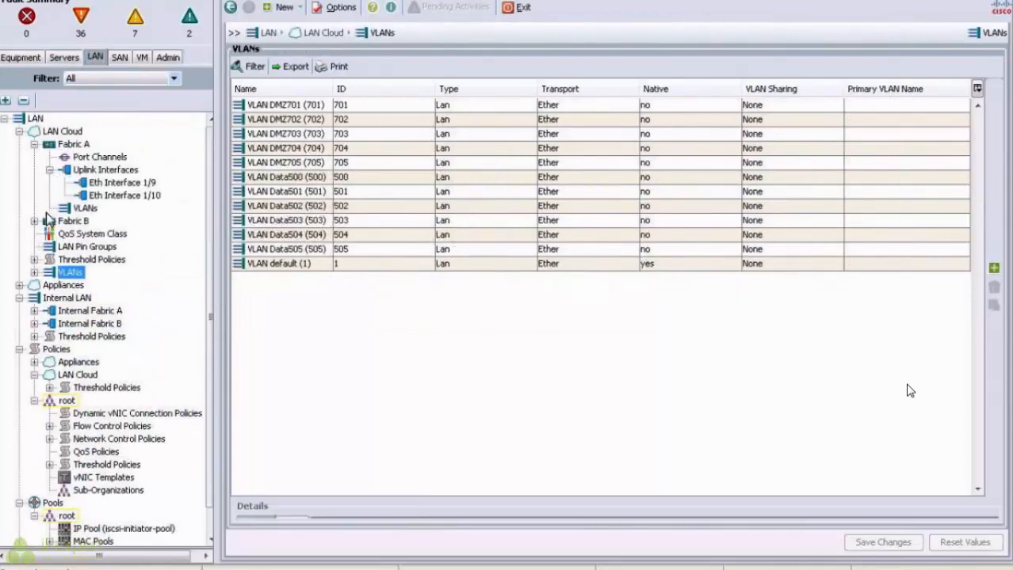
{"action": "left_click", "coordinate": [34, 221]}
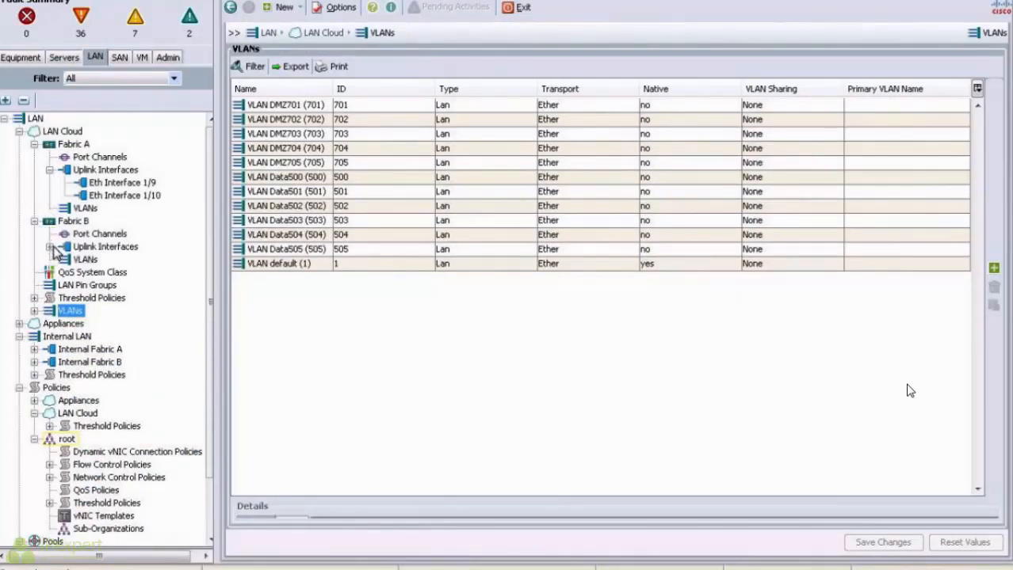
{"action": "left_click", "coordinate": [50, 247]}
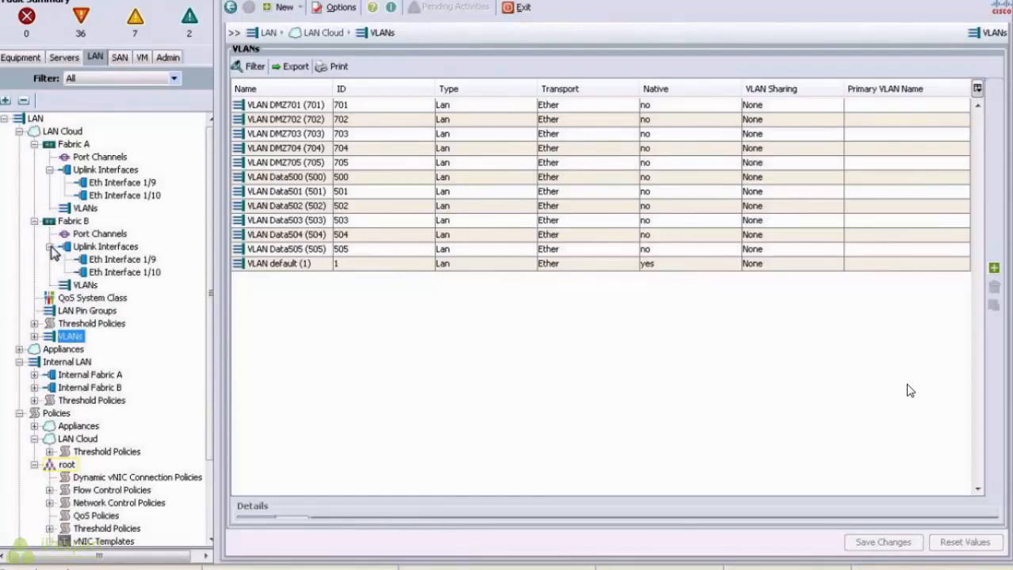
{"action": "left_click", "coordinate": [120, 183]}
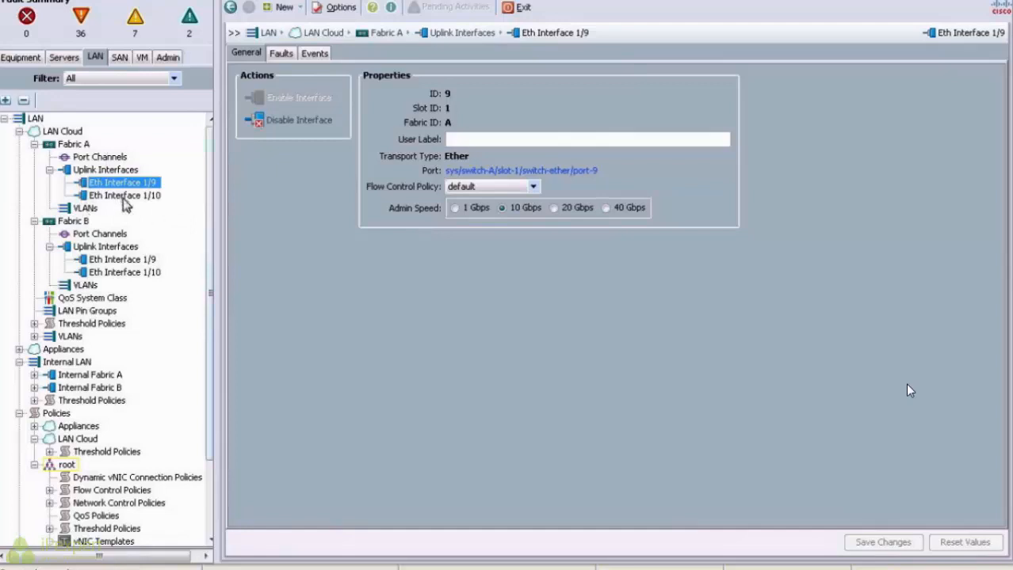
{"action": "left_click", "coordinate": [69, 132]}
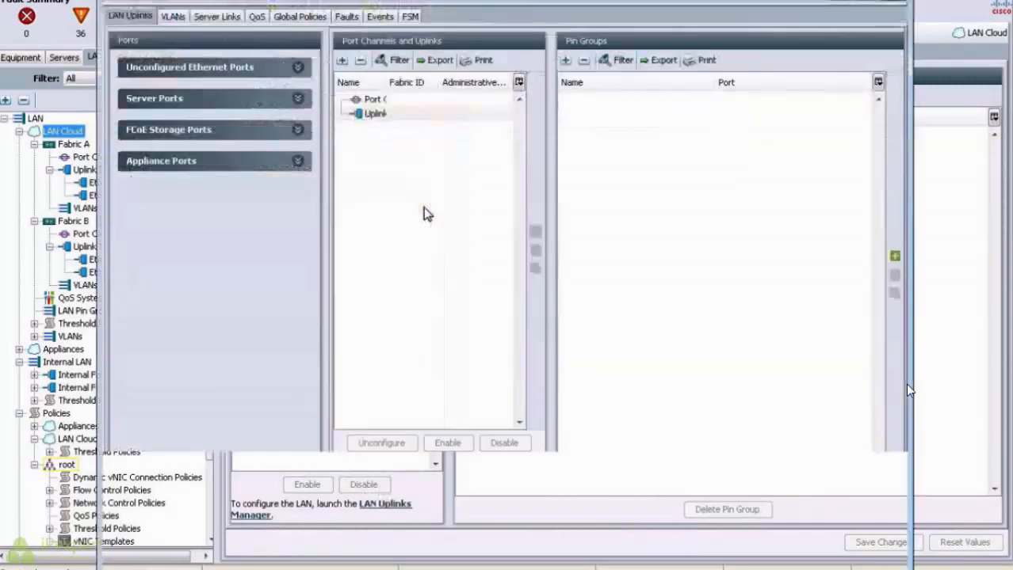
Step: In the LAN Uplinks VLAN Manager, pin DMZ701–DMZ705 to Eth Interface 1/10 on Fabric A
{"action": "left_click", "coordinate": [173, 16]}
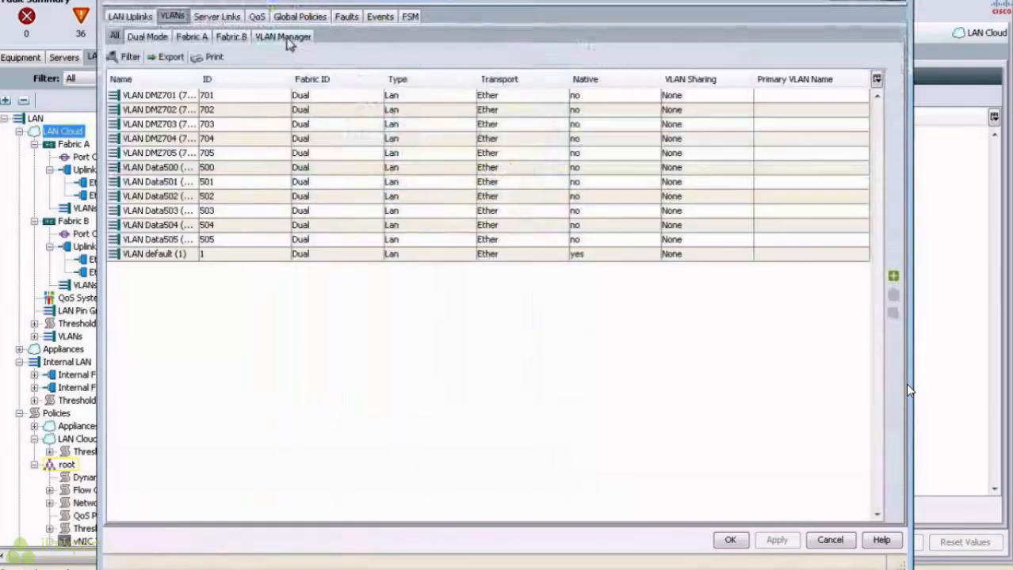
{"action": "left_click", "coordinate": [284, 36]}
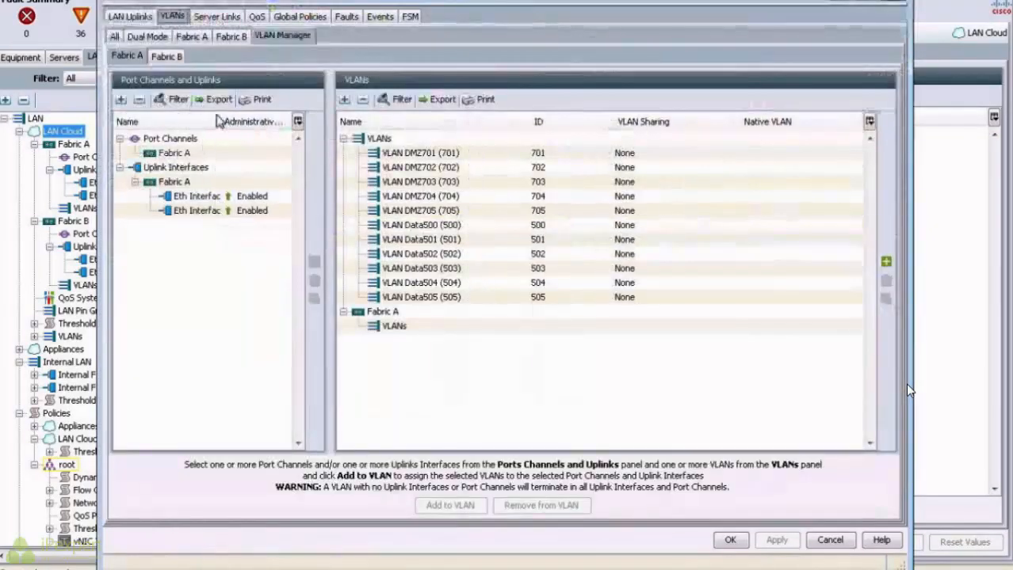
{"action": "left_click_drag", "start_coordinate": [220, 120], "coordinate": [255, 121]}
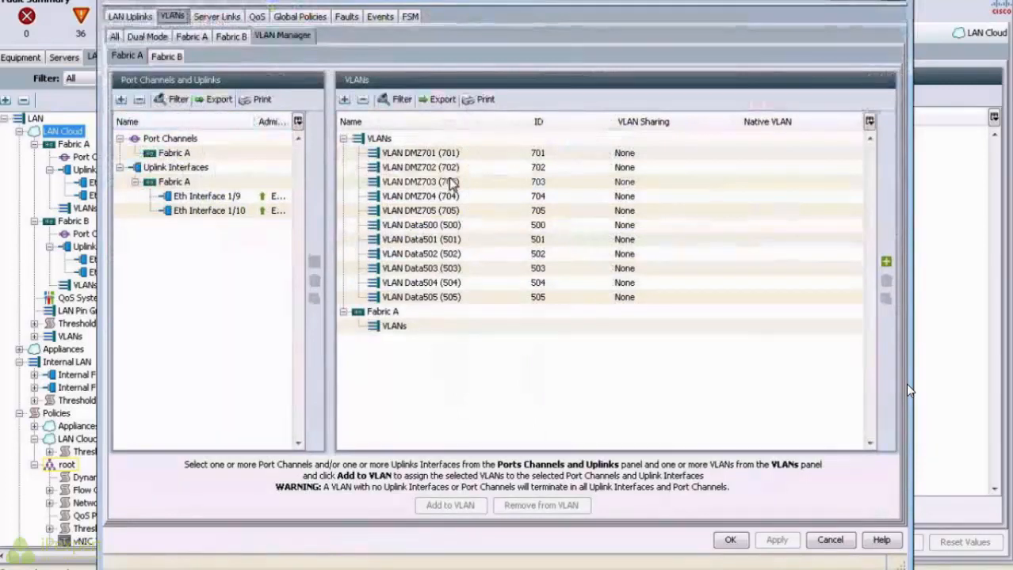
{"action": "left_click", "coordinate": [422, 153]}
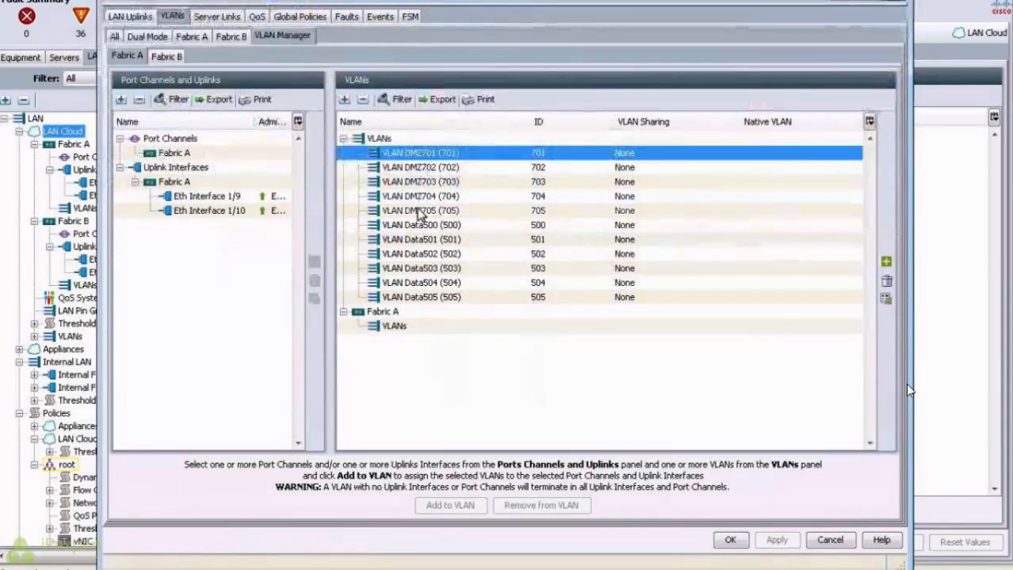
{"action": "left_click", "coordinate": [420, 212], "text": "shift"}
{"action": "left_click", "coordinate": [220, 211]}
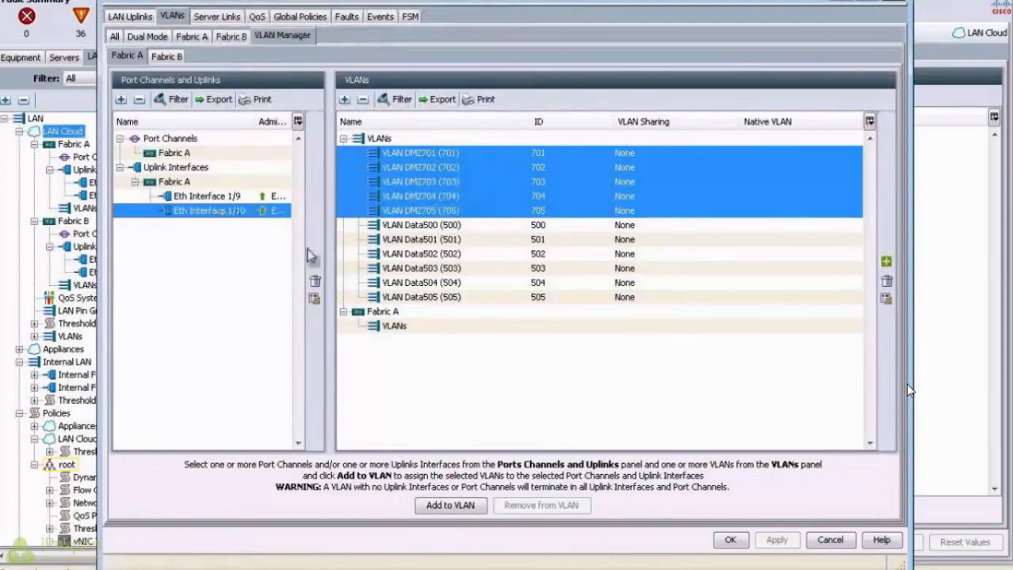
{"action": "left_click", "coordinate": [475, 505]}
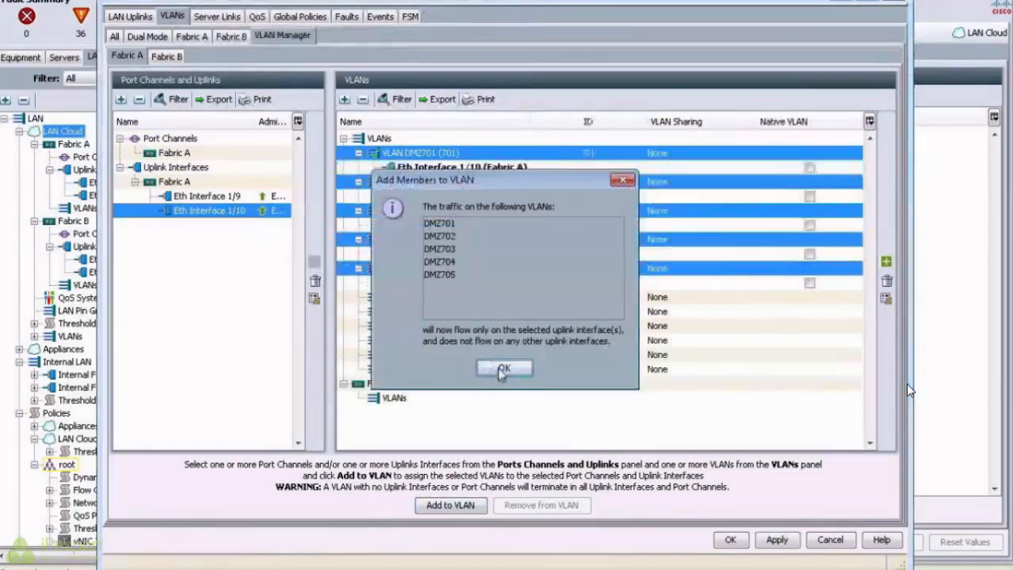
{"action": "left_click", "coordinate": [501, 372]}
Step: Pin VLANs Data500–Data505 to Eth Interface 1/9 on Fabric A
{"action": "left_click", "coordinate": [222, 198]}
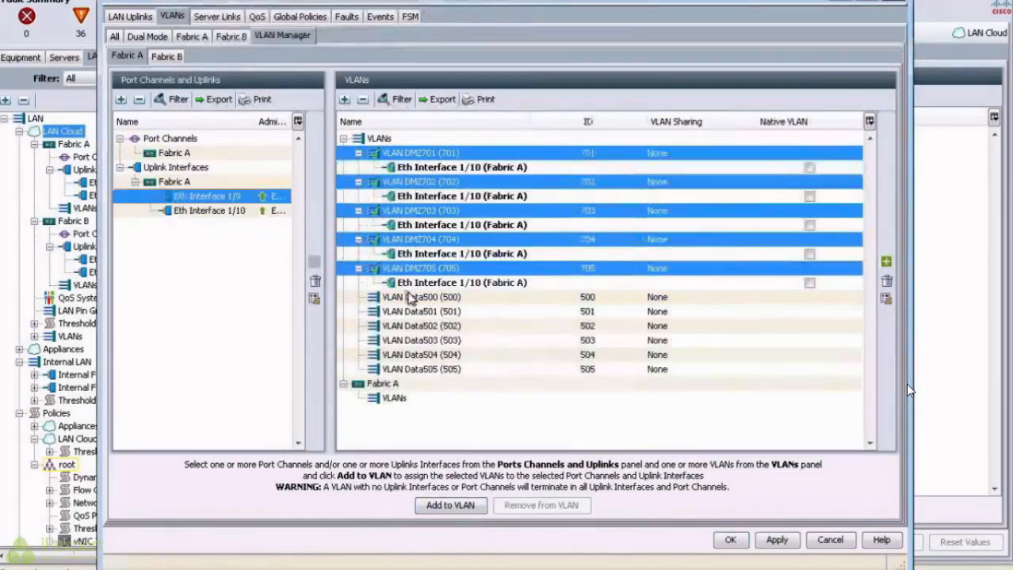
{"action": "left_click", "coordinate": [410, 301]}
{"action": "left_click", "coordinate": [426, 369], "text": "shift"}
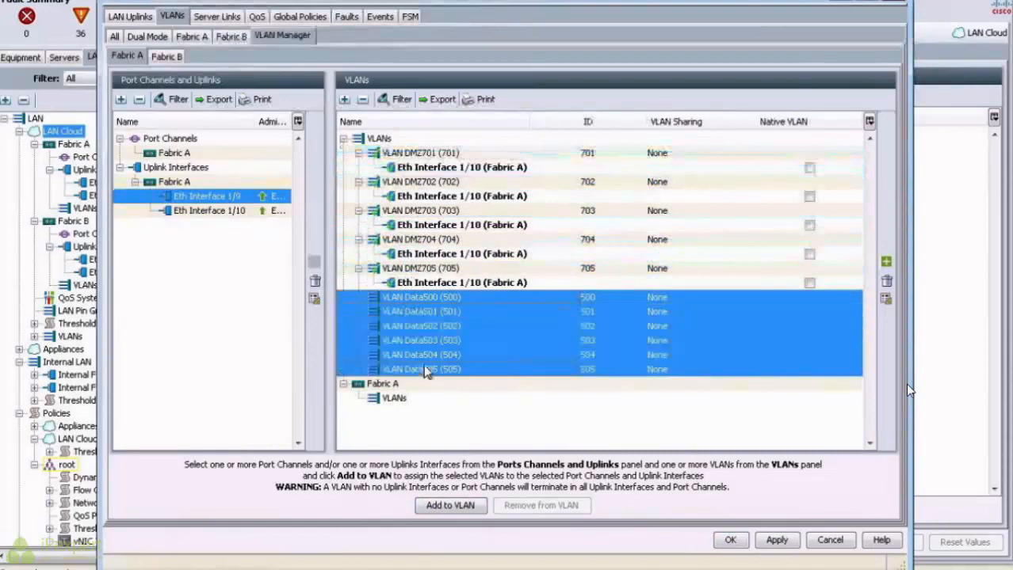
{"action": "left_click", "coordinate": [470, 505]}
{"action": "left_click", "coordinate": [500, 372]}
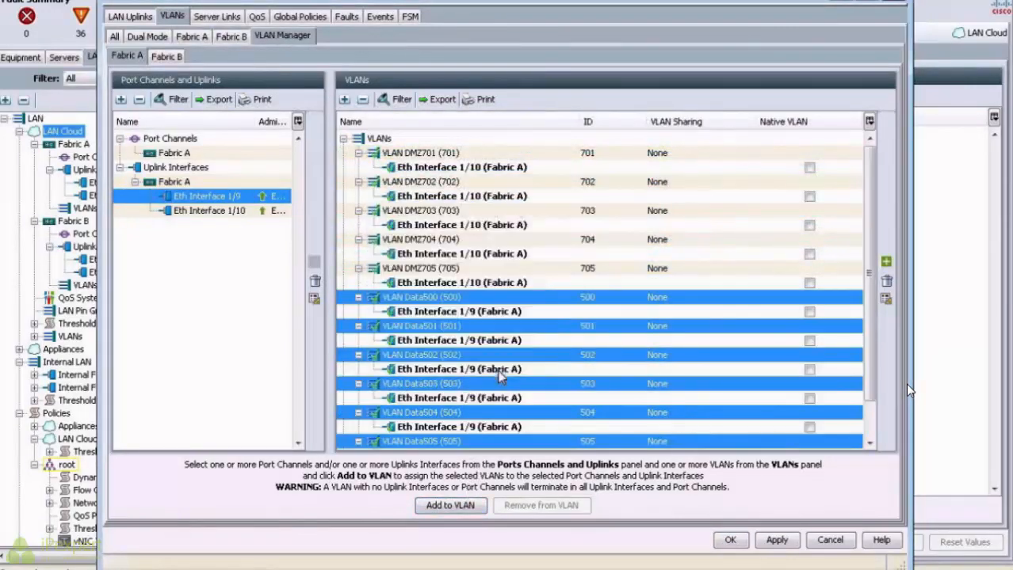
{"action": "left_click", "coordinate": [176, 62]}
Step: Pin VLANs Data500–Data505 to Eth Interface 1/9 on Fabric B
{"action": "left_click", "coordinate": [203, 196]}
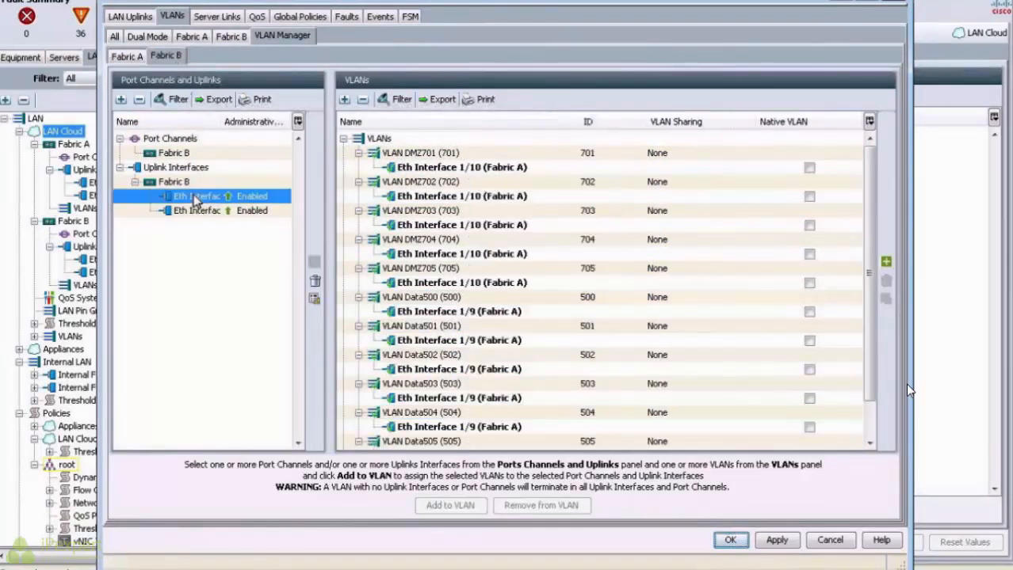
{"action": "left_click", "coordinate": [420, 297]}
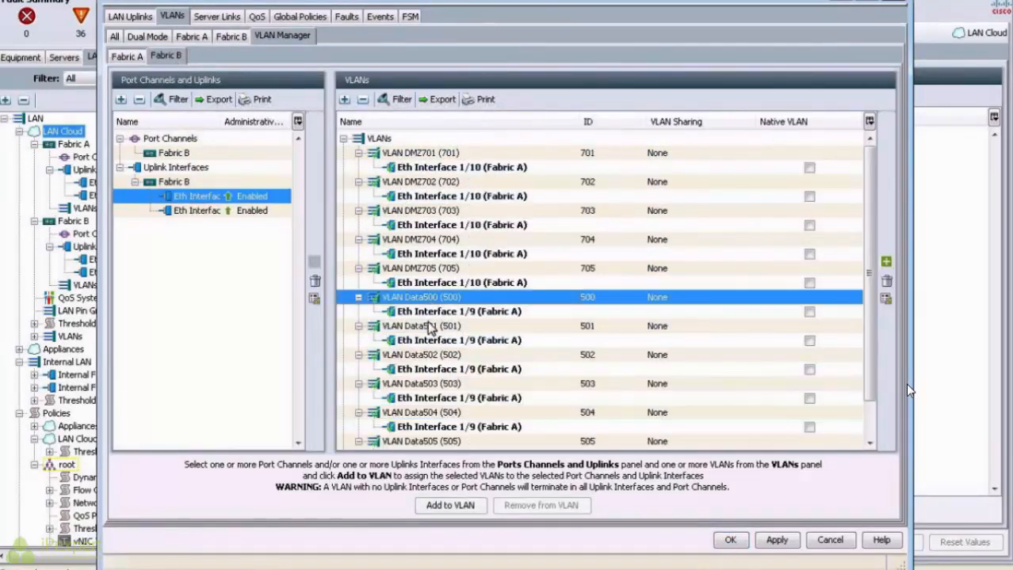
{"action": "left_click", "coordinate": [426, 327], "text": "ctrl"}
{"action": "left_click", "coordinate": [426, 356], "text": "ctrl"}
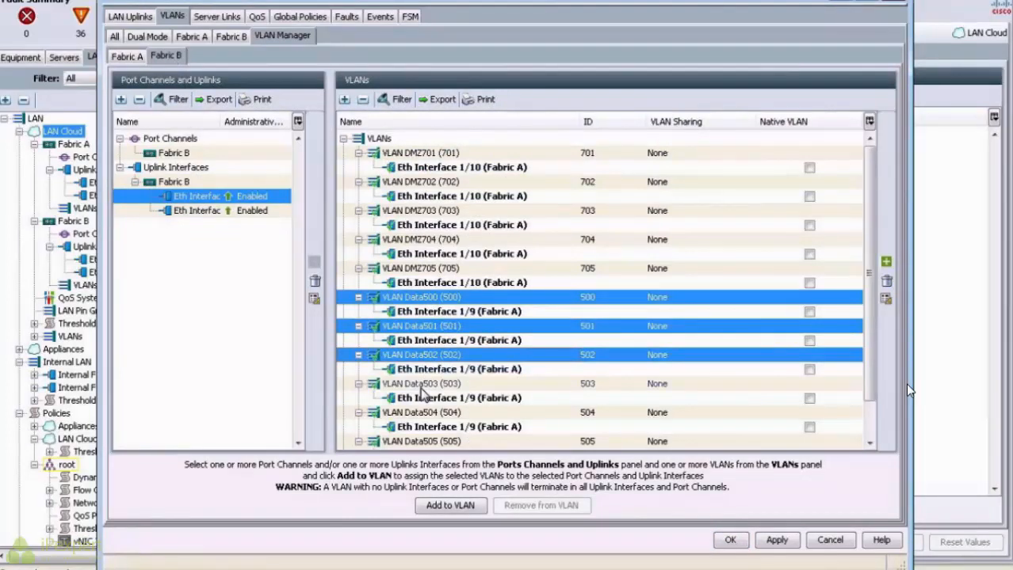
{"action": "left_click", "coordinate": [425, 385], "text": "ctrl"}
{"action": "left_click", "coordinate": [426, 413], "text": "ctrl"}
{"action": "left_click", "coordinate": [425, 442], "text": "ctrl"}
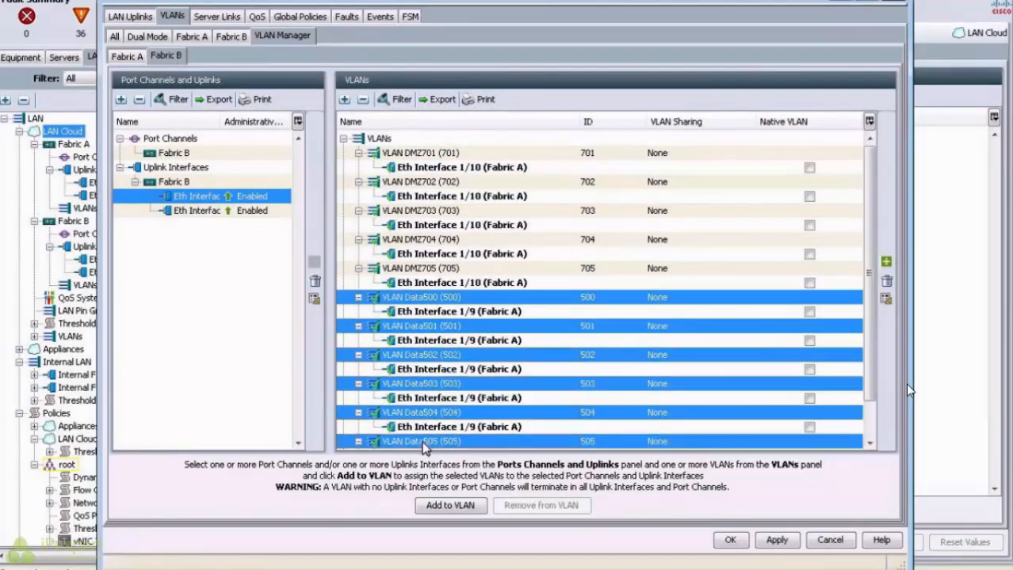
{"action": "scroll", "coordinate": [439, 444], "scroll_direction": "down", "scroll_amount": 1}
{"action": "left_click", "coordinate": [450, 506]}
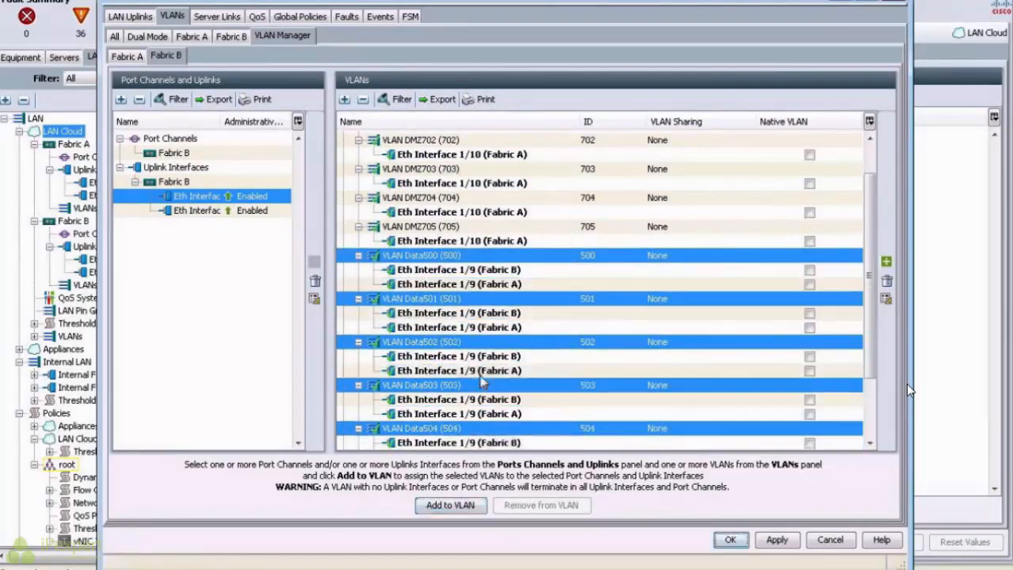
Step: Pin DMZ701–DMZ705 to Eth Interface 1/10 on Fabric B and apply the changes
{"action": "left_click", "coordinate": [198, 211]}
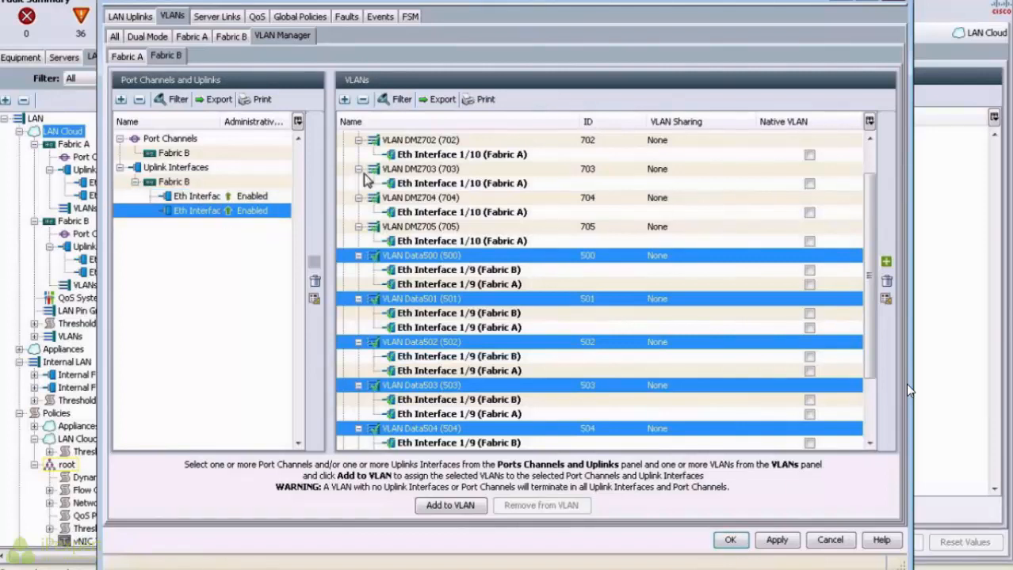
{"action": "left_click", "coordinate": [439, 227]}
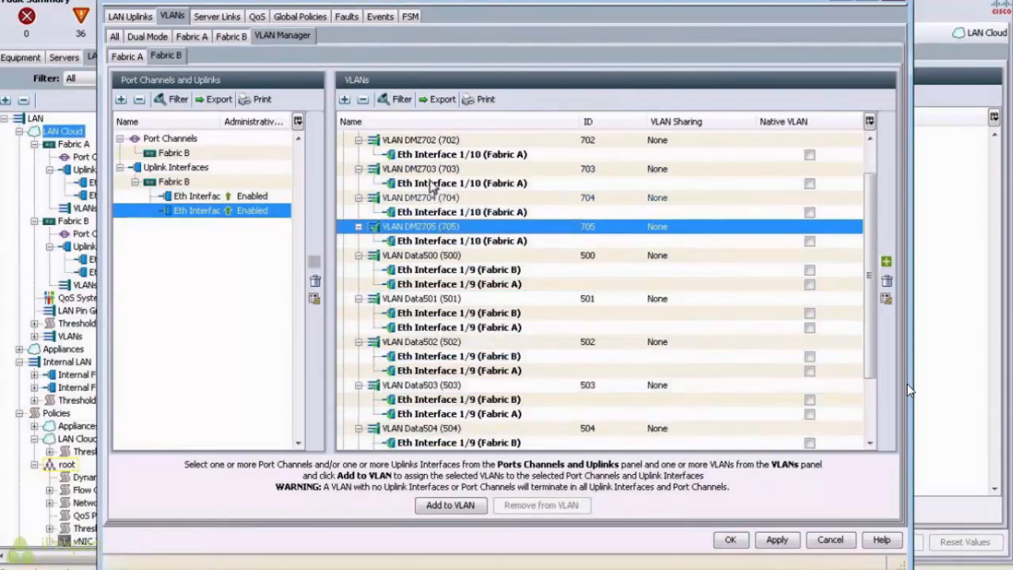
{"action": "left_click", "coordinate": [432, 198], "text": "ctrl"}
{"action": "left_click", "coordinate": [429, 171], "text": "ctrl"}
{"action": "left_click", "coordinate": [426, 141], "text": "ctrl"}
{"action": "scroll", "coordinate": [425, 144], "scroll_direction": "up", "scroll_amount": 1}
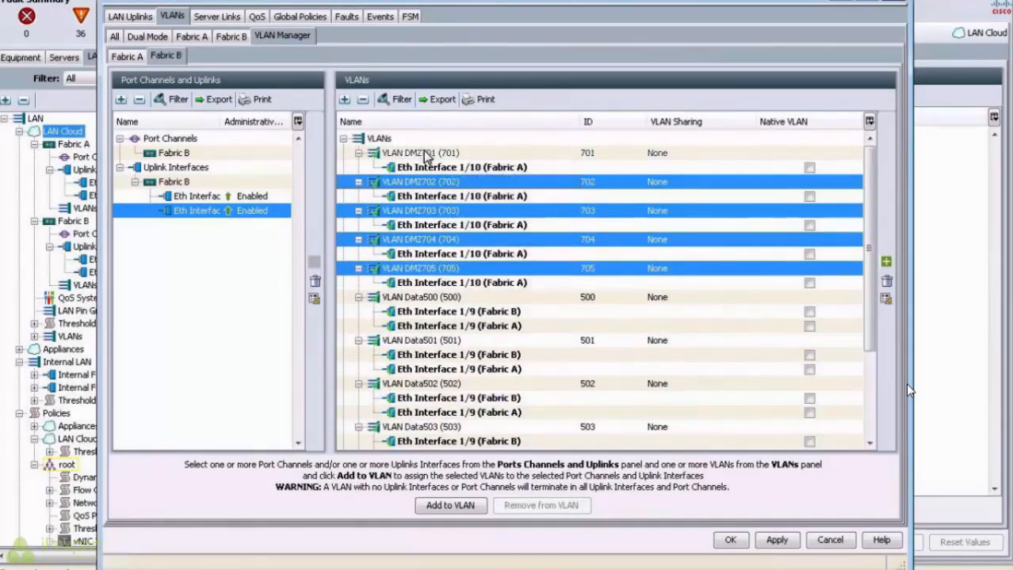
{"action": "left_click", "coordinate": [426, 156], "text": "ctrl"}
{"action": "left_click", "coordinate": [462, 507]}
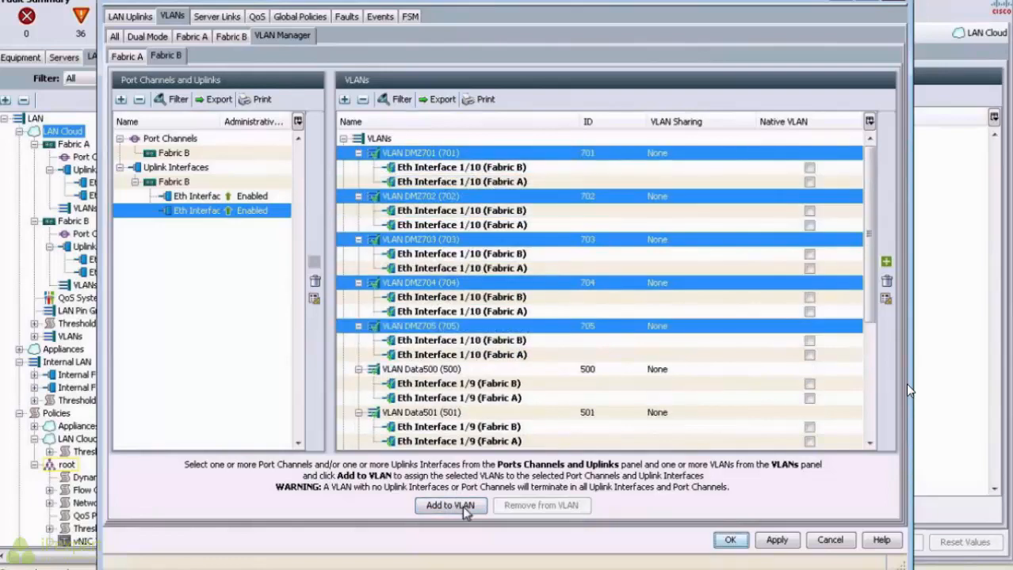
{"action": "left_click", "coordinate": [766, 547]}
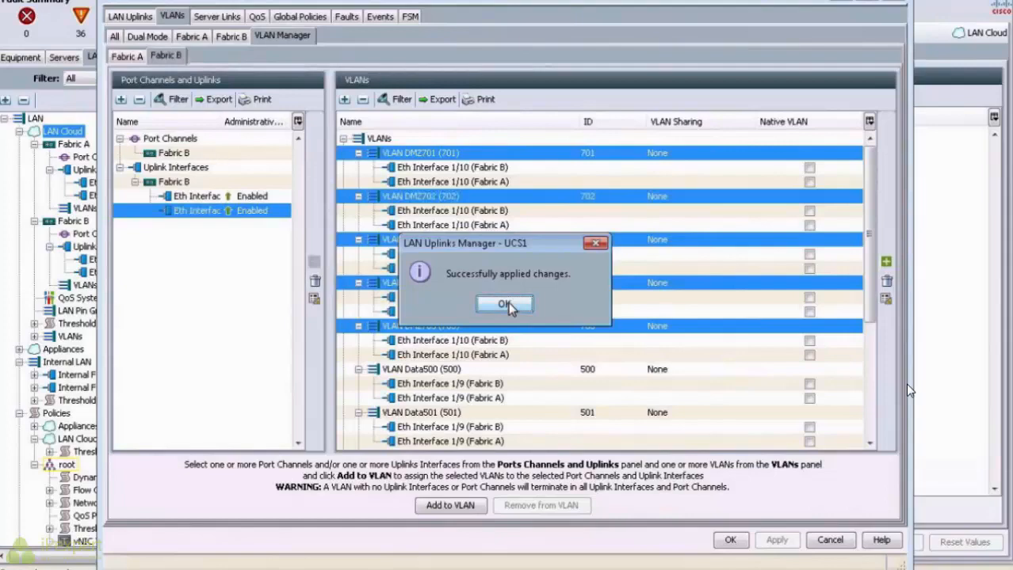
{"action": "left_click", "coordinate": [504, 305]}
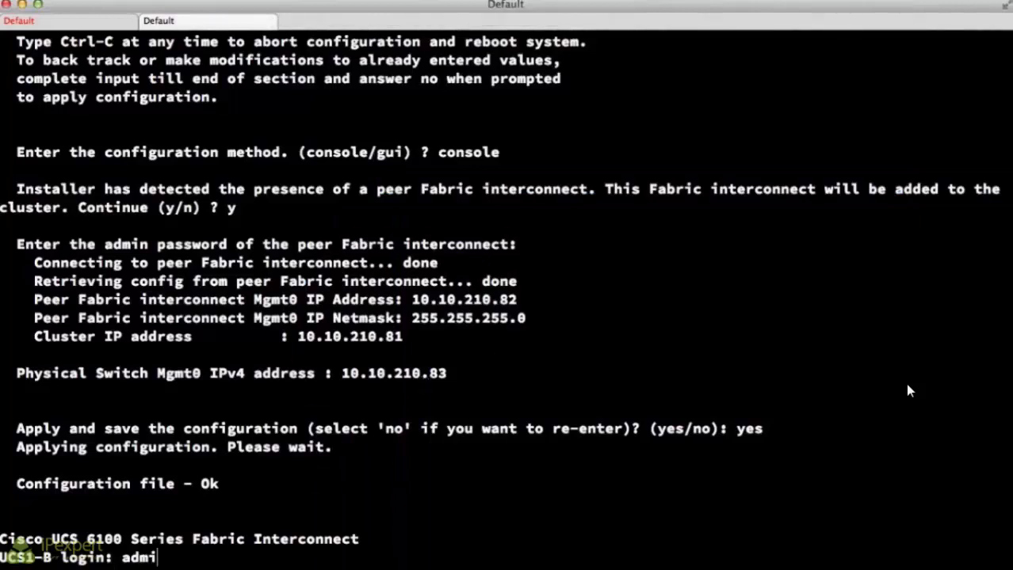
Step: Log in to UCS1-B and enter the Fabric B NX-OS shell with 'connect nxos'
{"action": "type", "text": "n"}
{"action": "key", "text": "Return"}
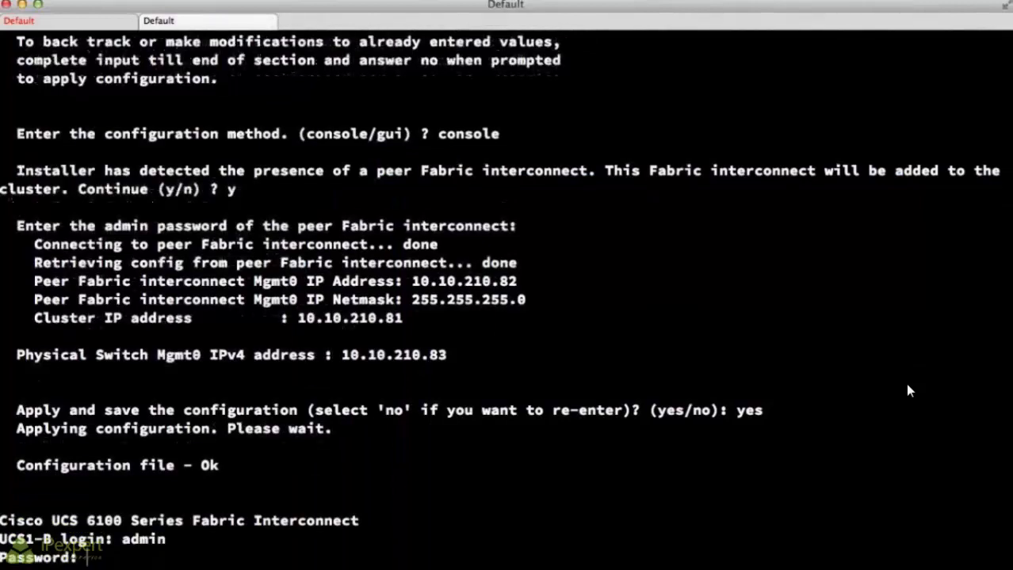
{"action": "key", "text": "Return"}
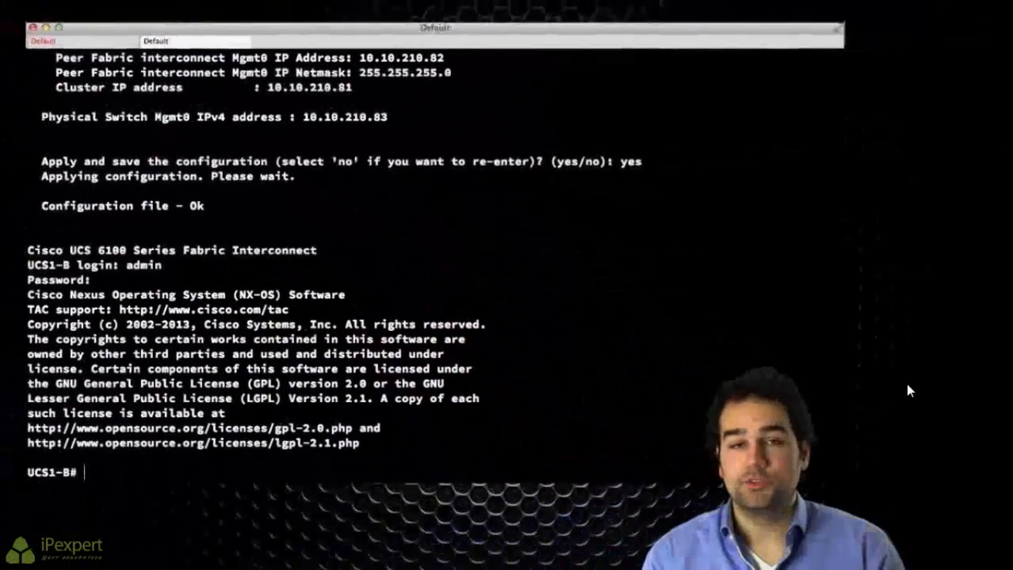
{"action": "type", "text": "con"}
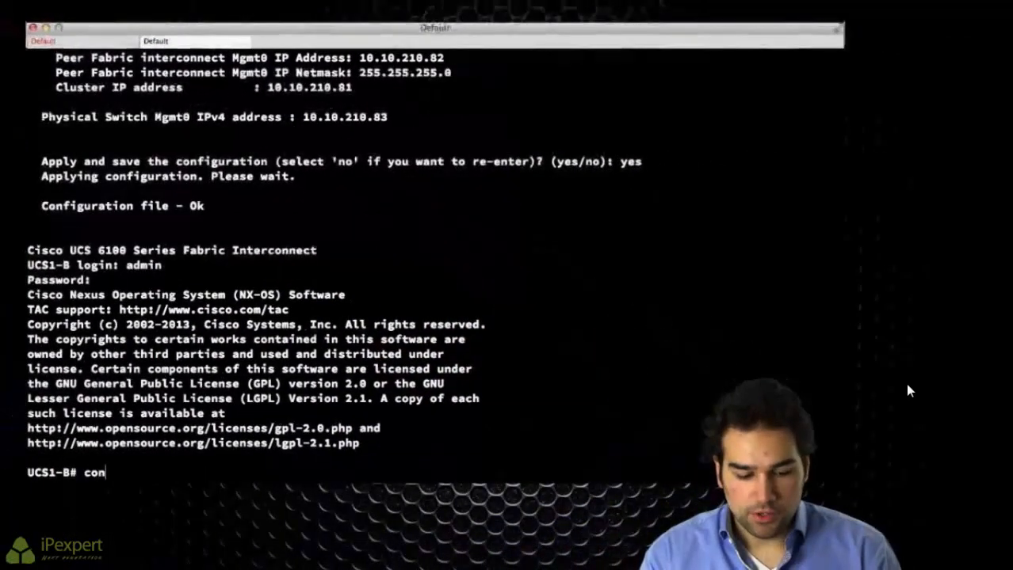
{"action": "type", "text": "nect nxos b"}
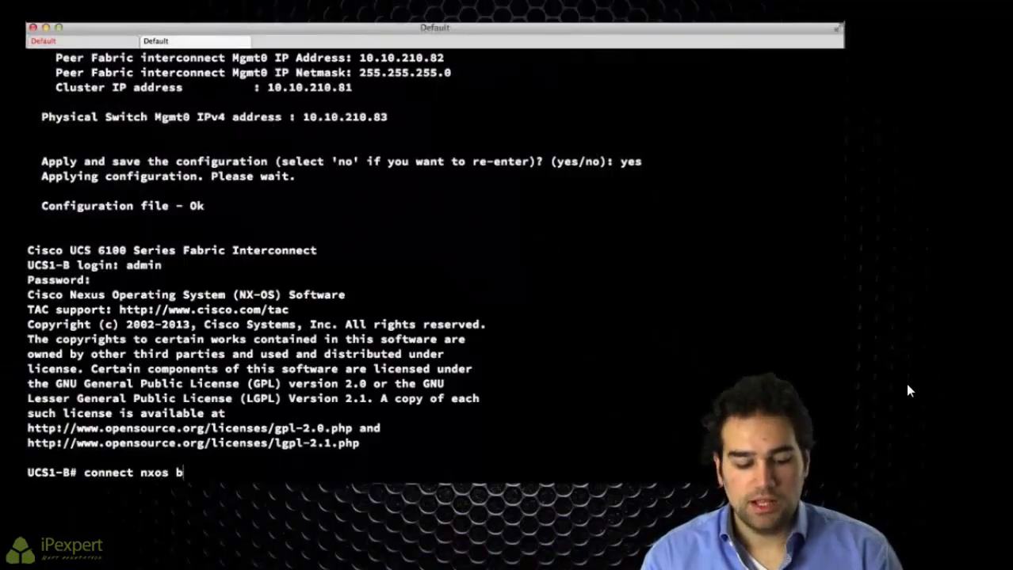
{"action": "key", "text": "Return"}
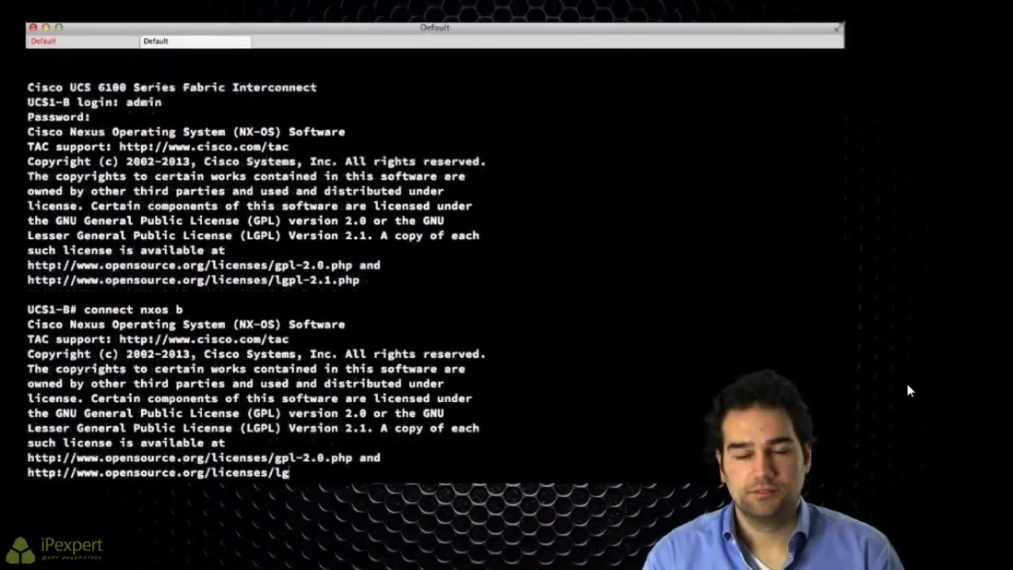
Step: Confirm e1/9 allows VLANs 1,500-505 and e1/10 allows 1,701-705 via show run
{"action": "type", "text": "show run int e1/9"}
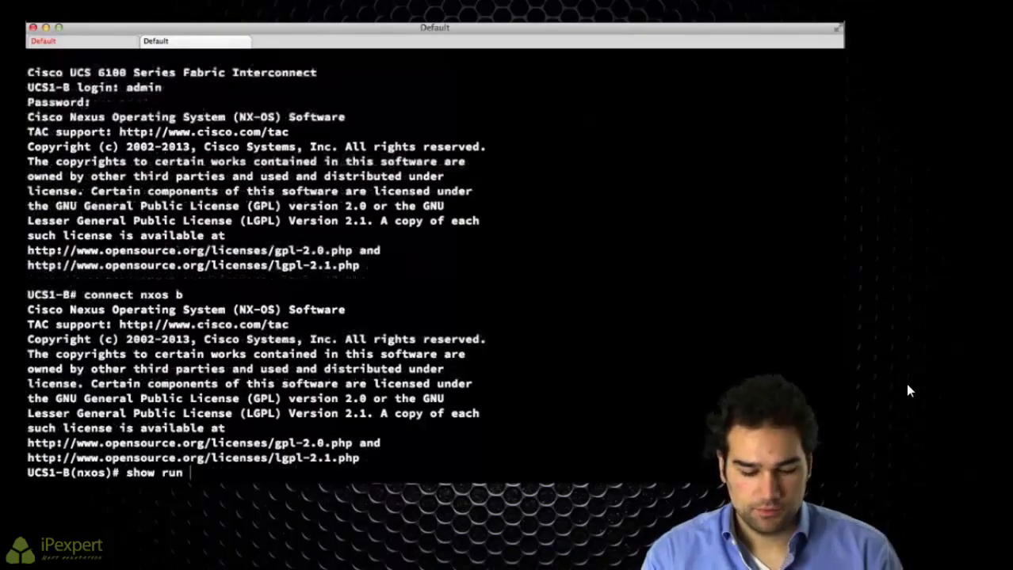
{"action": "key", "text": "Return"}
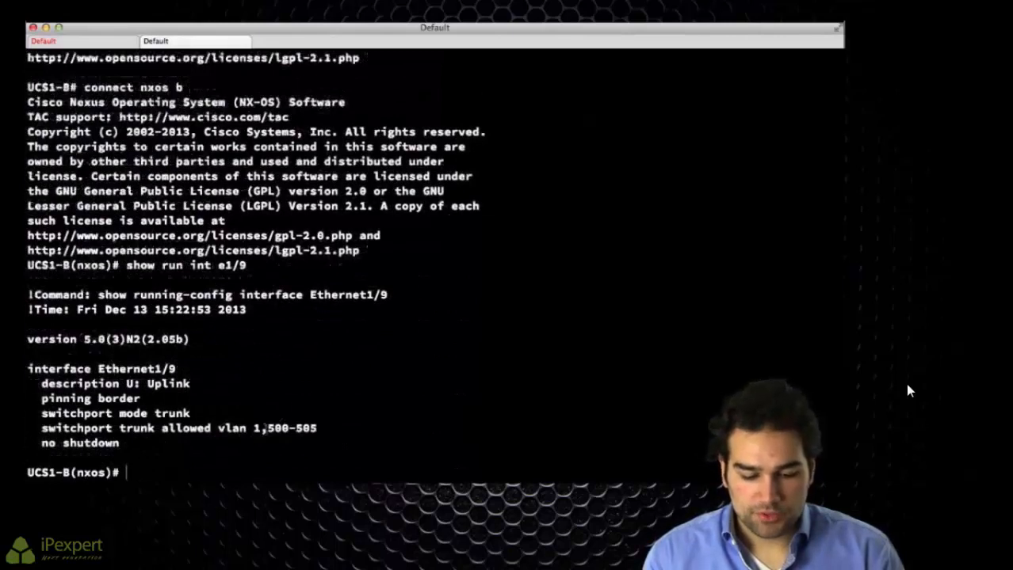
{"action": "left_click_drag", "start_coordinate": [267, 428], "coordinate": [334, 428]}
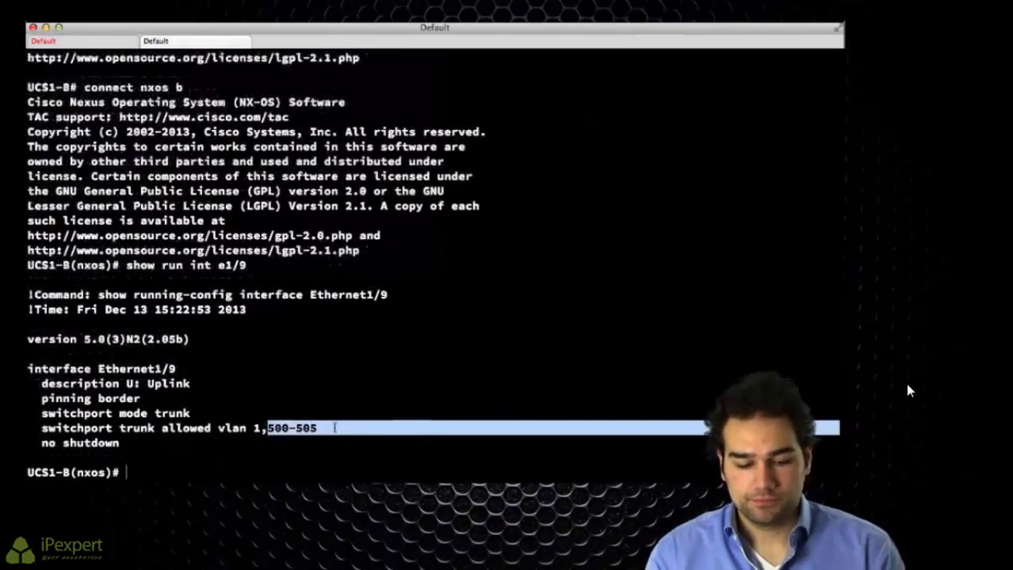
{"action": "type", "text": "sh run int e"}
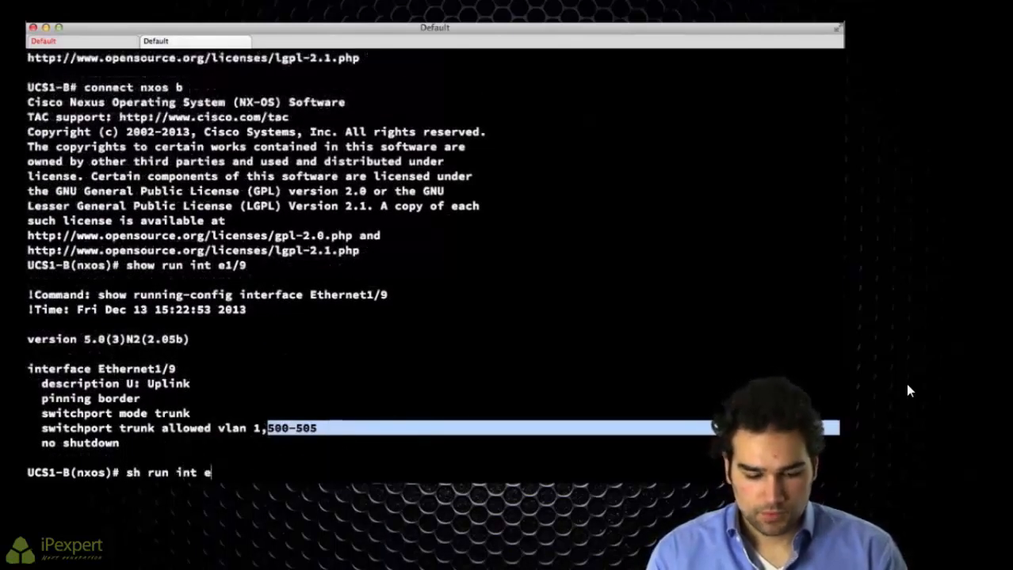
{"action": "type", "text": "1/10"}
{"action": "key", "text": "Return"}
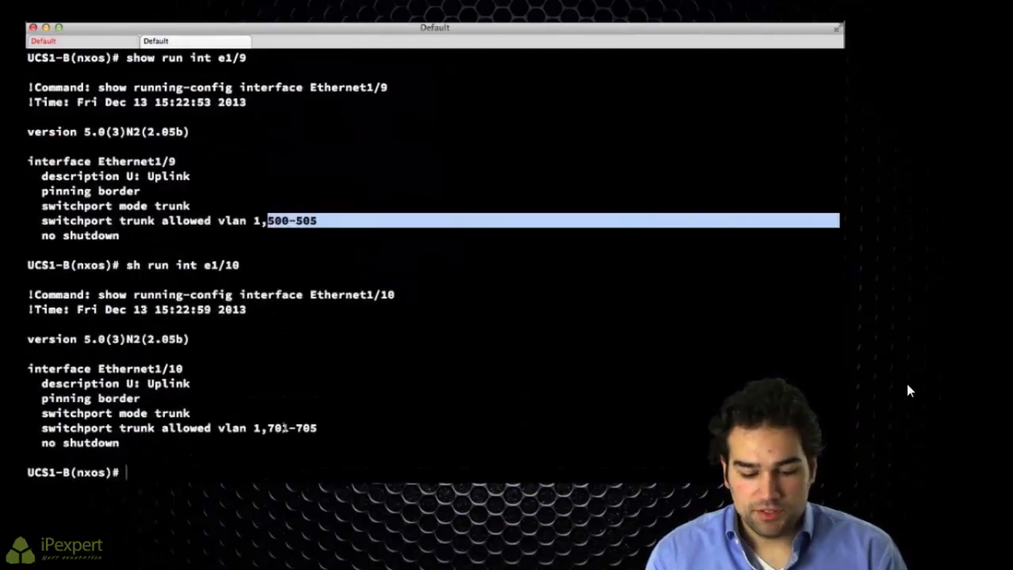
{"action": "left_click_drag", "start_coordinate": [267, 428], "coordinate": [324, 427]}
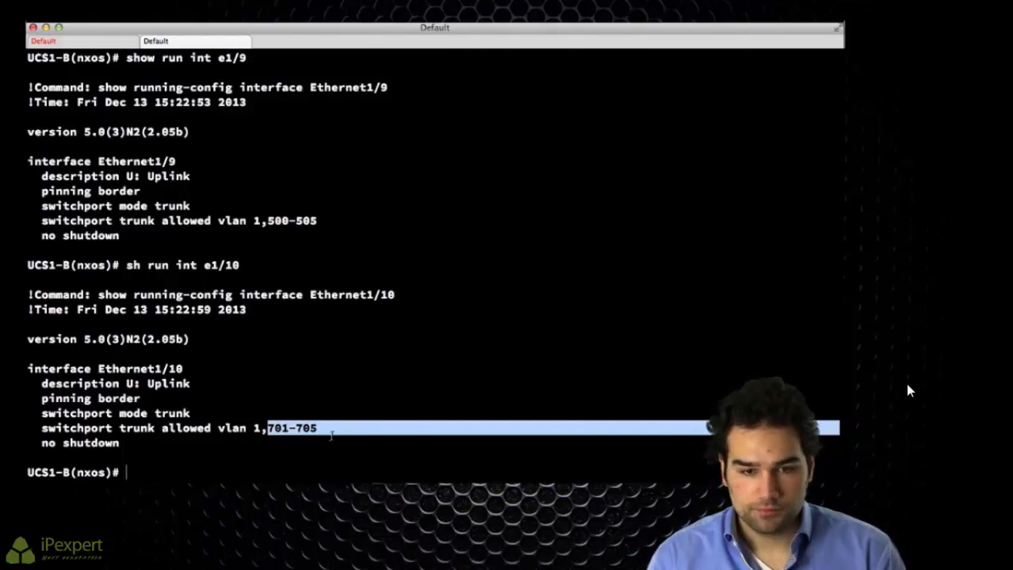
{"action": "key", "text": "super+Tab"}
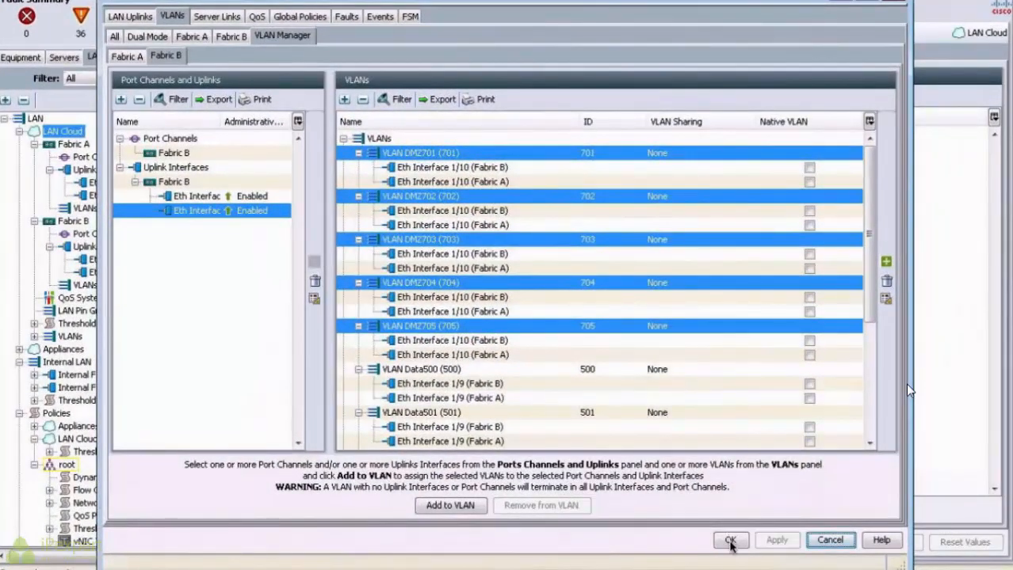
Step: Close the LAN Uplinks Manager with OK and switch the navigation pane to SAN
{"action": "left_click", "coordinate": [730, 543]}
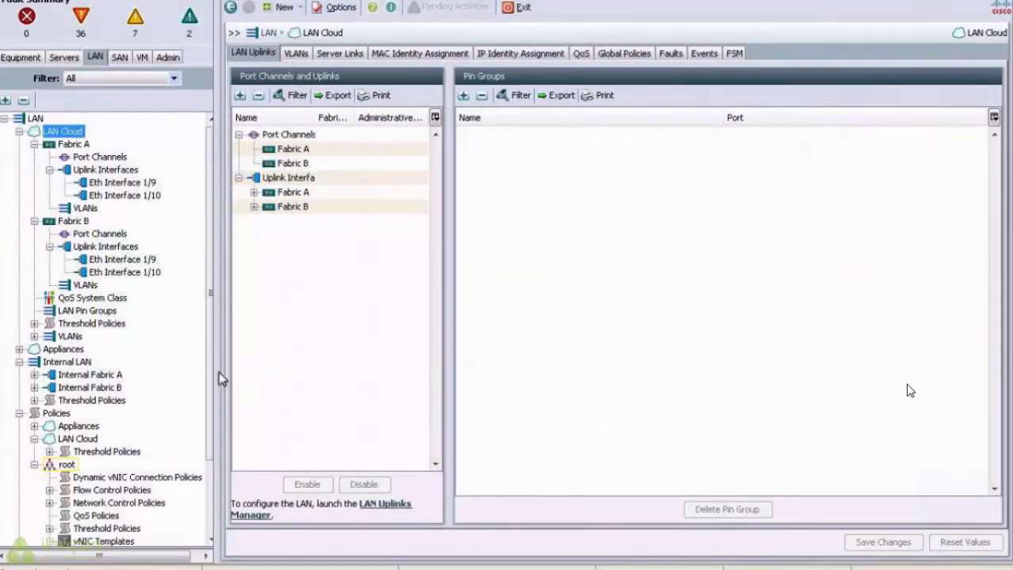
{"action": "left_click_drag", "start_coordinate": [209, 375], "coordinate": [208, 488]}
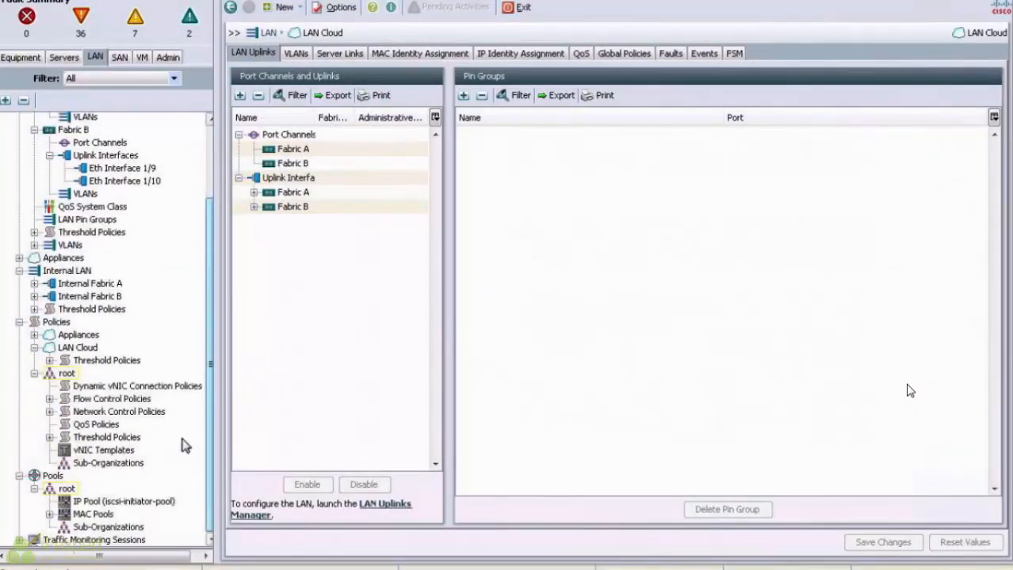
{"action": "left_click", "coordinate": [118, 58]}
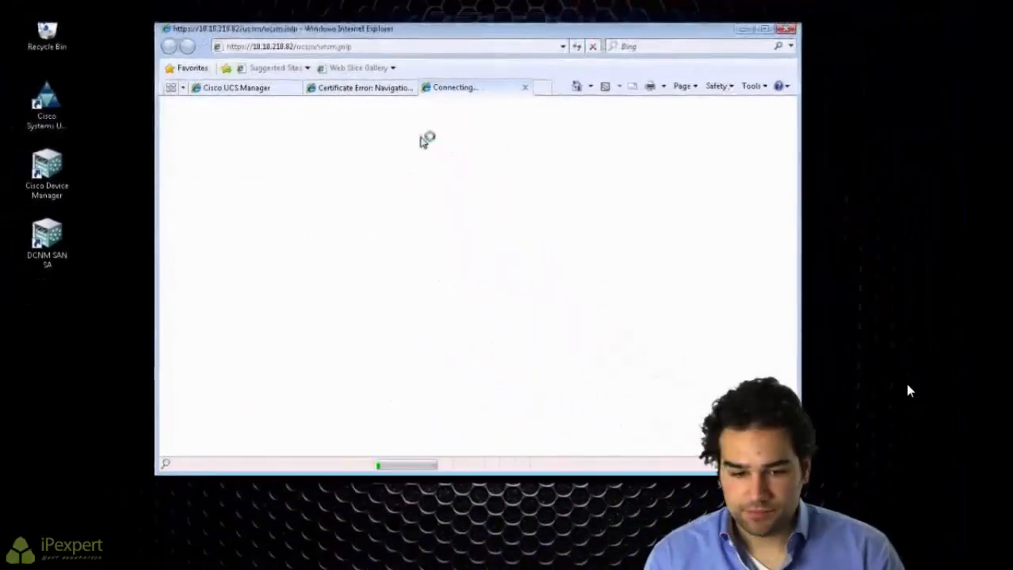
Step: Bypass the 10.10.210.82 certificate warning via 'Continue to this website (not recommended)'
{"action": "left_click_drag", "start_coordinate": [416, 32], "coordinate": [368, 26]}
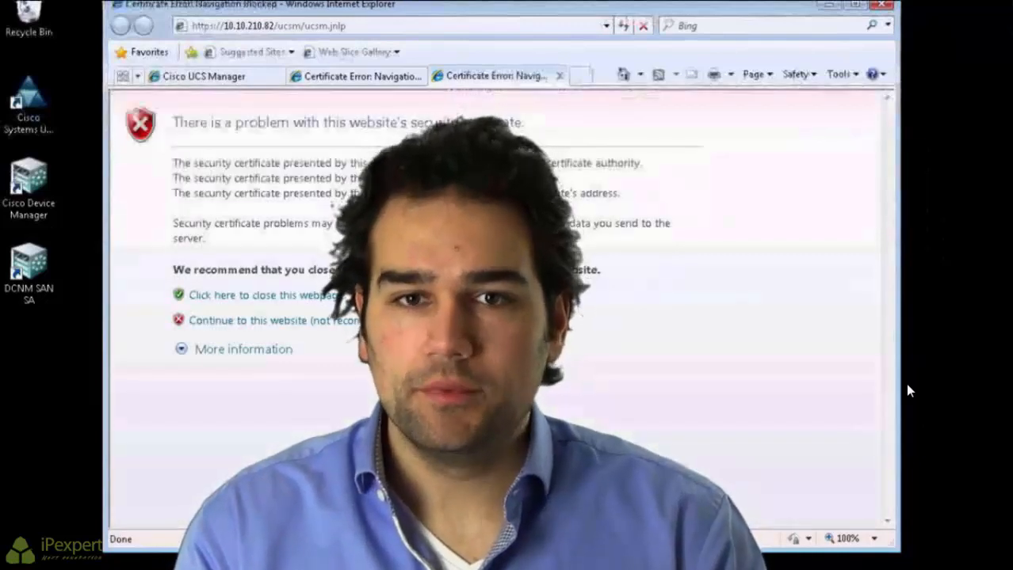
{"action": "key", "text": "Tab"}
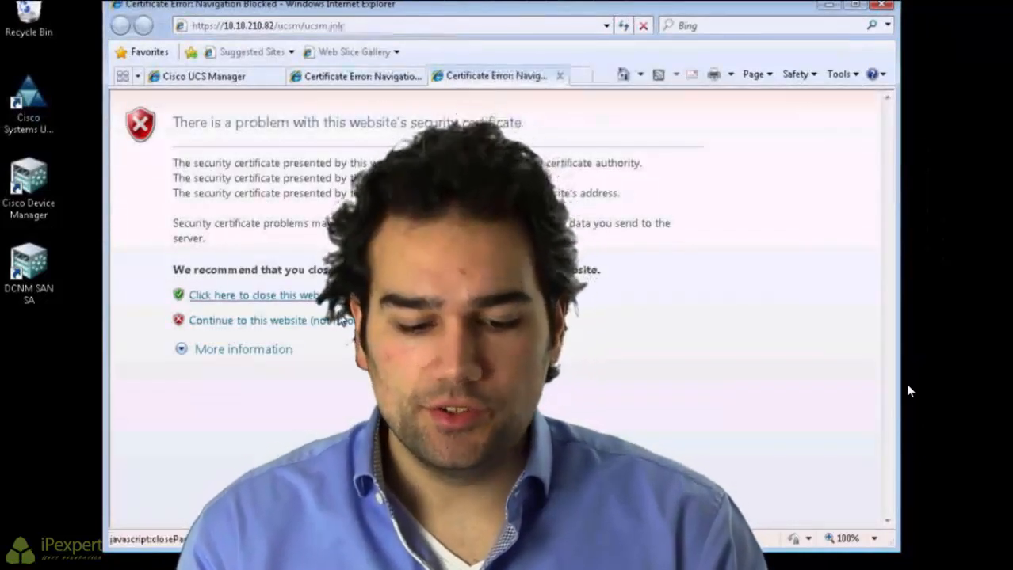
{"action": "key", "text": "Tab"}
{"action": "key", "text": "Return"}
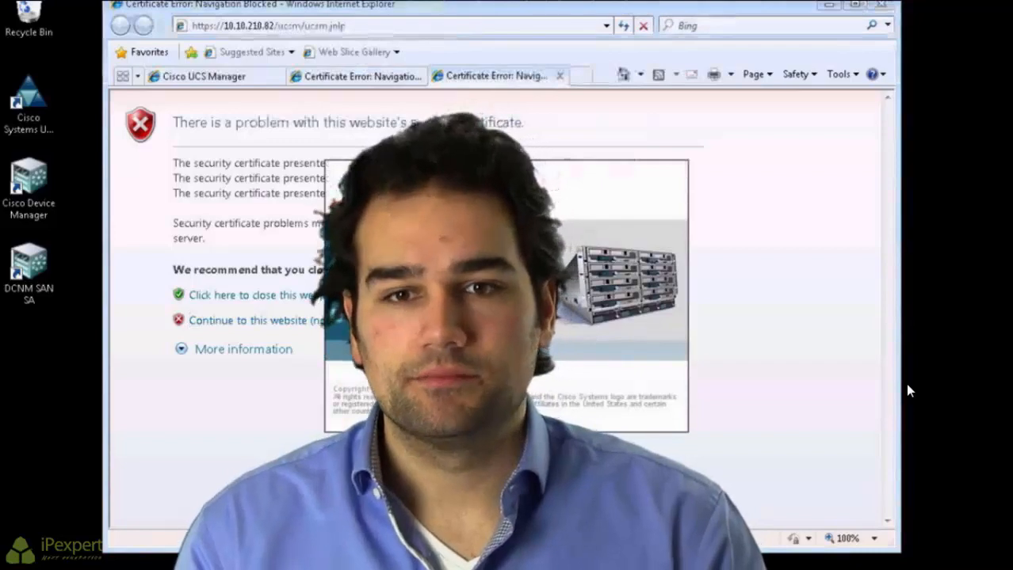
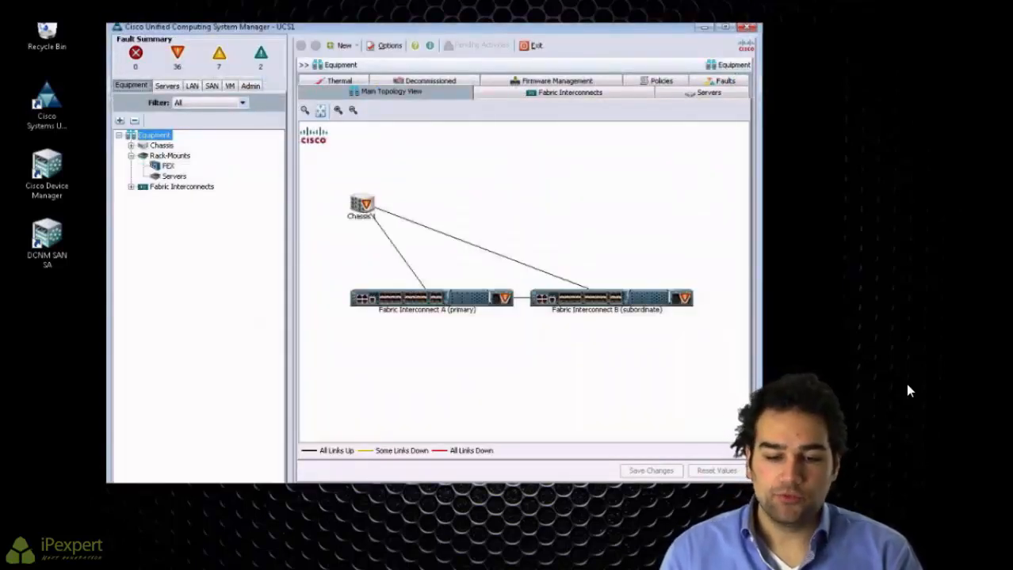
Step: Maximize UCS Manager and expand Fabric Interconnects in the Equipment tree to show A and B
{"action": "double_click", "coordinate": [411, 29]}
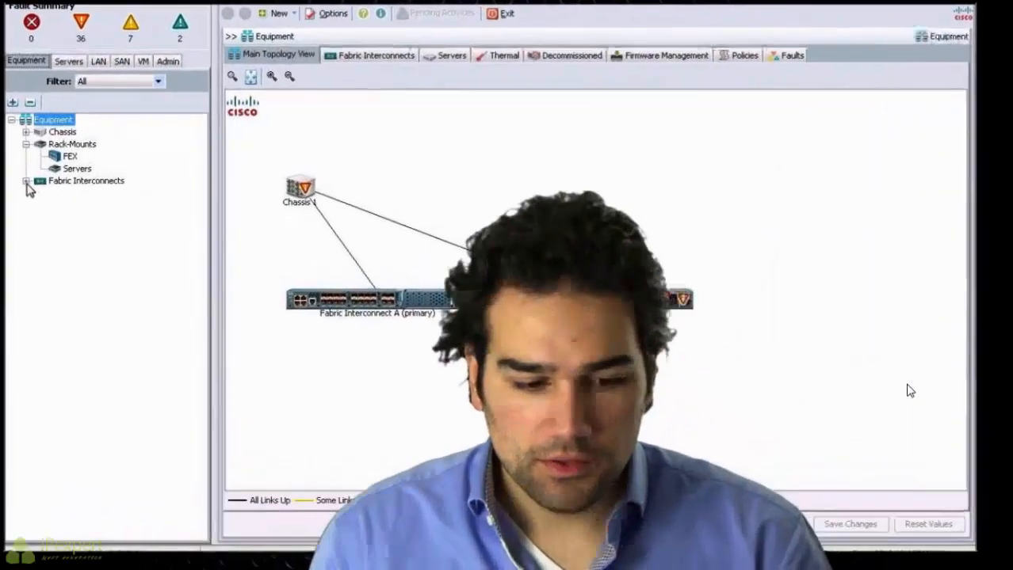
{"action": "left_click", "coordinate": [26, 181]}
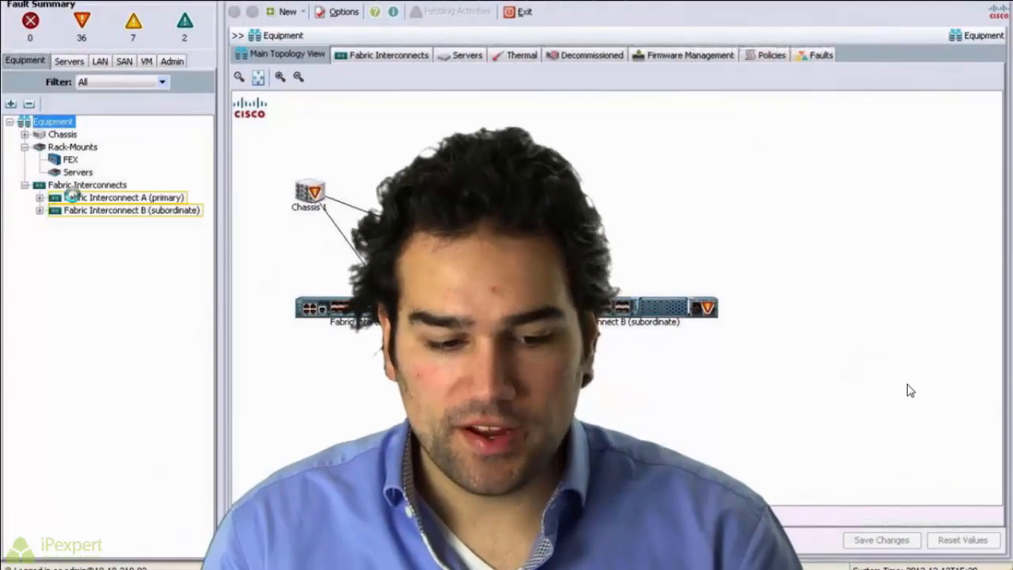
Step: Select Fabric Interconnect A and review its Operable status, End Host mode, properties and firmware versions
{"action": "left_click", "coordinate": [123, 198]}
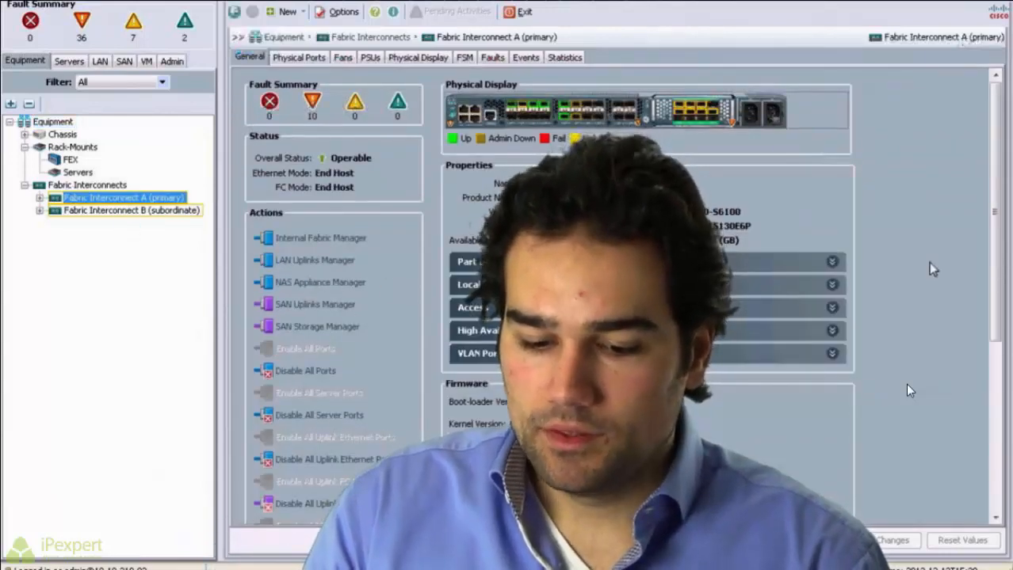
{"action": "scroll", "coordinate": [909, 390], "scroll_direction": "down", "scroll_amount": 3}
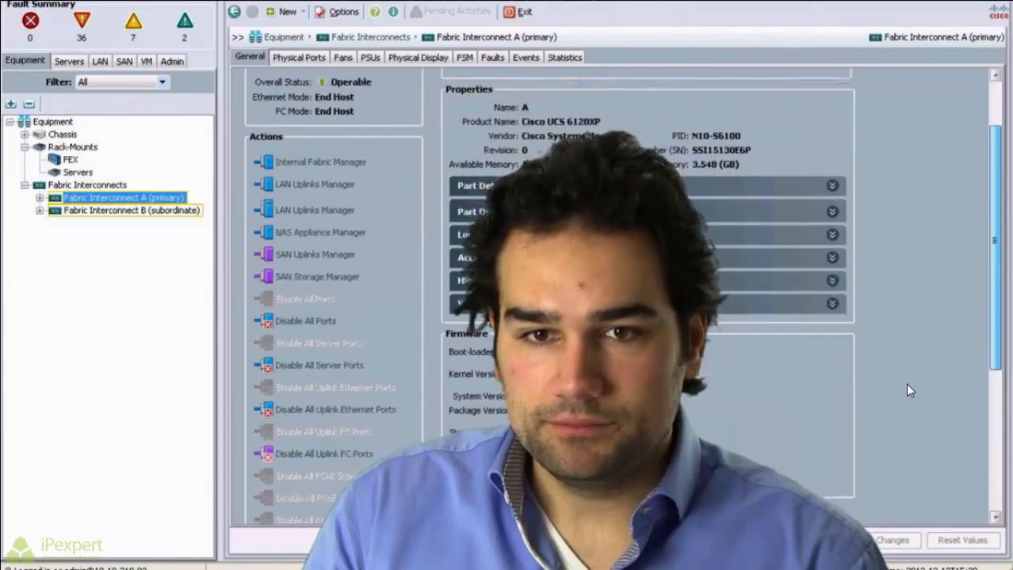
{"action": "scroll", "coordinate": [909, 390], "scroll_direction": "down", "scroll_amount": 10}
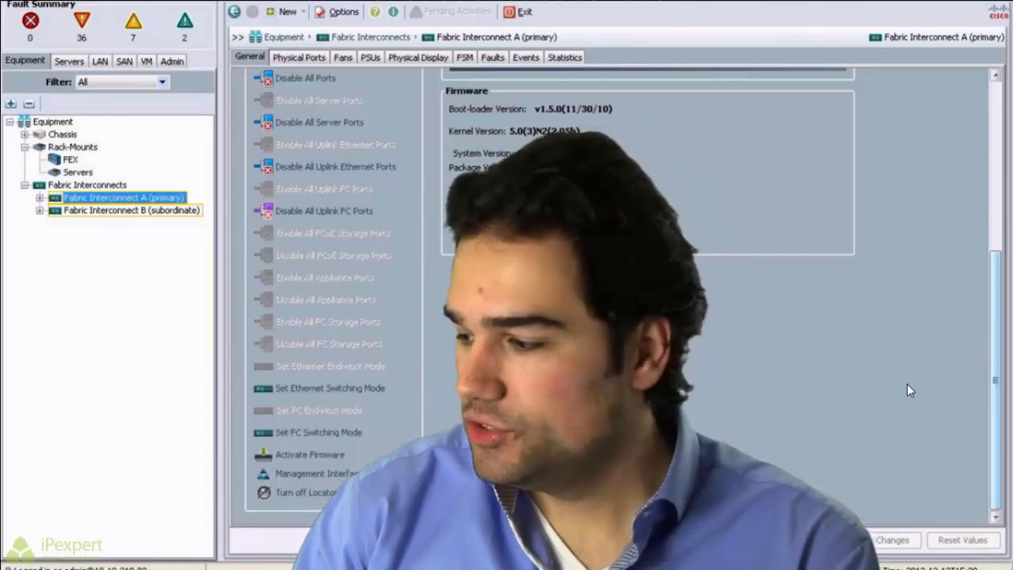
{"action": "scroll", "coordinate": [910, 391], "scroll_direction": "up", "scroll_amount": 6}
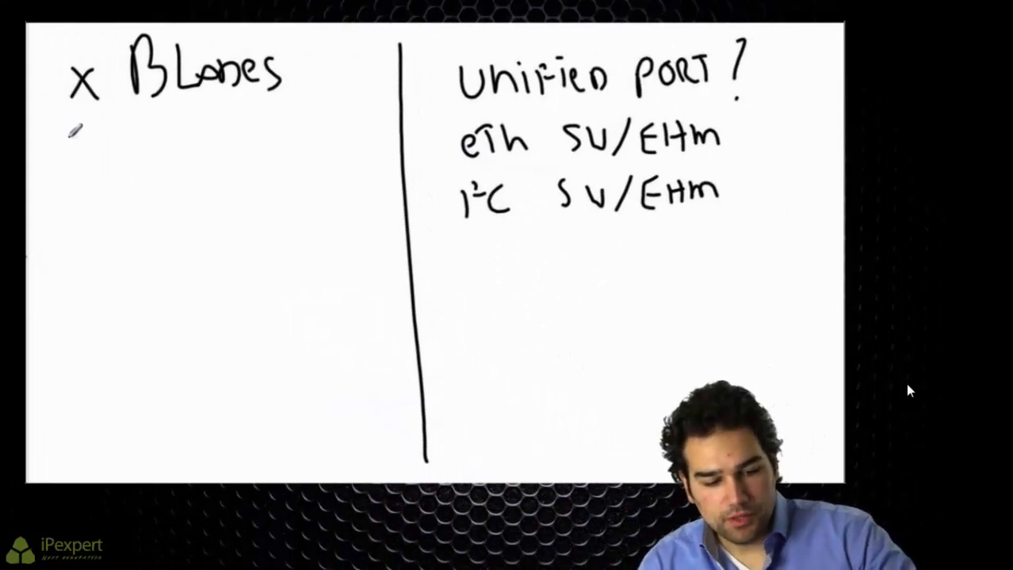
Step: Handwrite an underlined 'Blade Type' heading beneath 'x Blades'
{"action": "left_click_drag", "start_coordinate": [65, 151], "coordinate": [78, 171]}
{"action": "left_click_drag", "start_coordinate": [92, 136], "coordinate": [94, 164]}
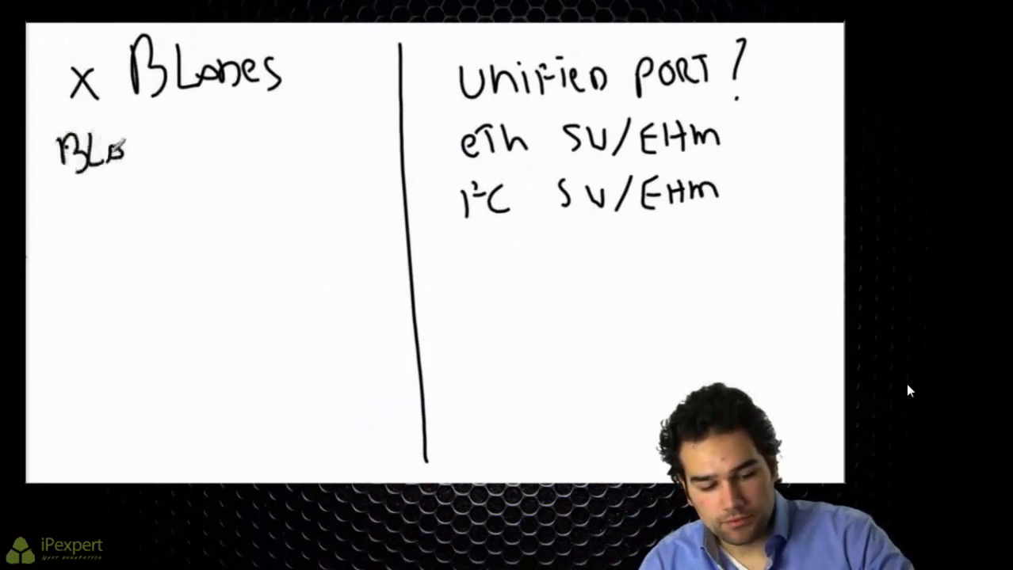
{"action": "mouse_move", "coordinate": [188, 130]}
{"action": "left_mouse_down"}
{"action": "mouse_move", "coordinate": [206, 140]}
{"action": "mouse_move", "coordinate": [268, 119]}
{"action": "left_mouse_up"}
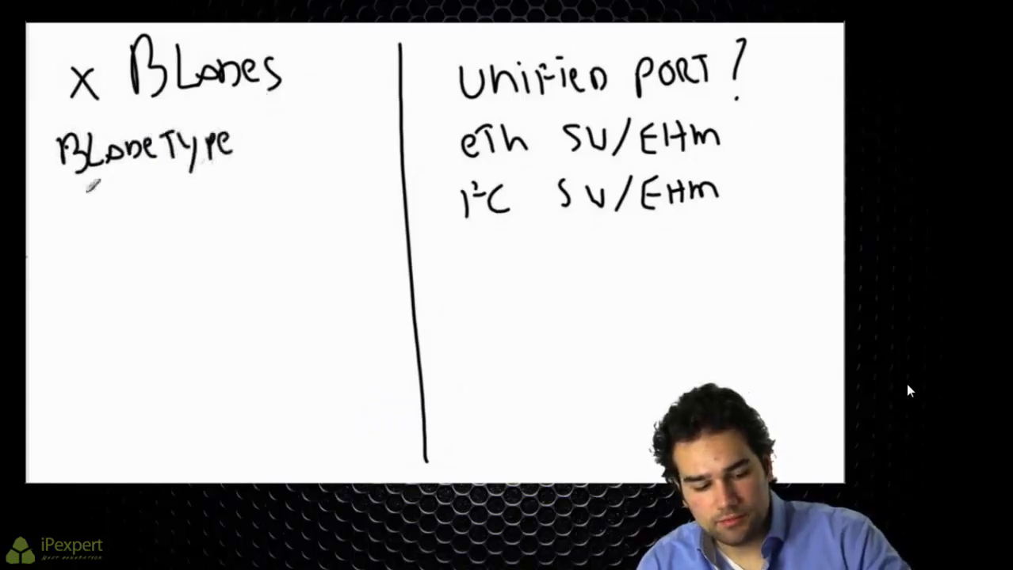
{"action": "left_click_drag", "start_coordinate": [73, 181], "coordinate": [231, 161]}
Step: List B200 with its M2 and M3 versions under the Blade Type heading
{"action": "left_click_drag", "start_coordinate": [145, 214], "coordinate": [162, 189]}
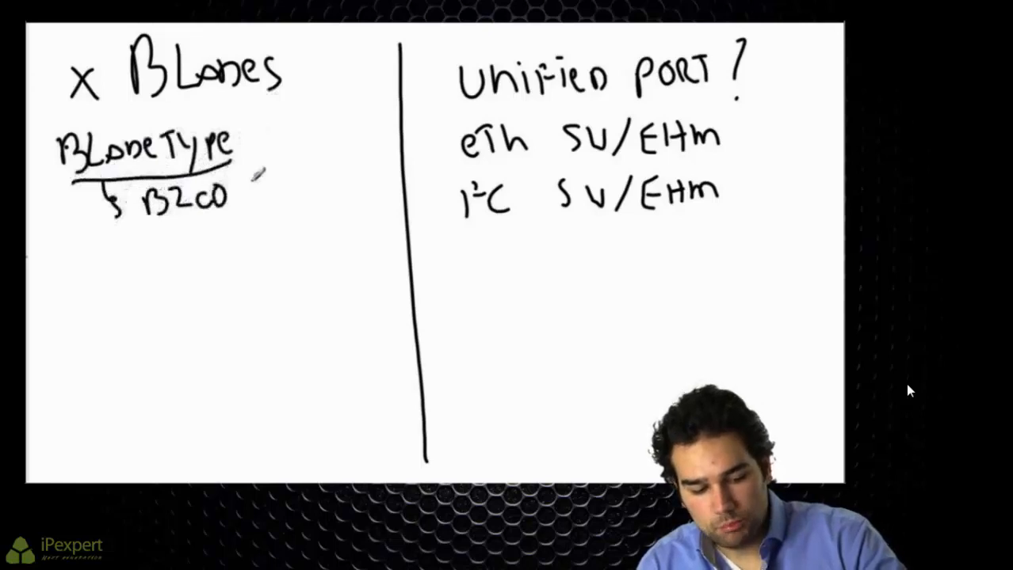
{"action": "left_click_drag", "start_coordinate": [284, 198], "coordinate": [299, 202]}
{"action": "mouse_move", "coordinate": [249, 236]}
{"action": "left_mouse_down"}
{"action": "mouse_move", "coordinate": [277, 225]}
{"action": "mouse_move", "coordinate": [290, 241]}
{"action": "left_mouse_up"}
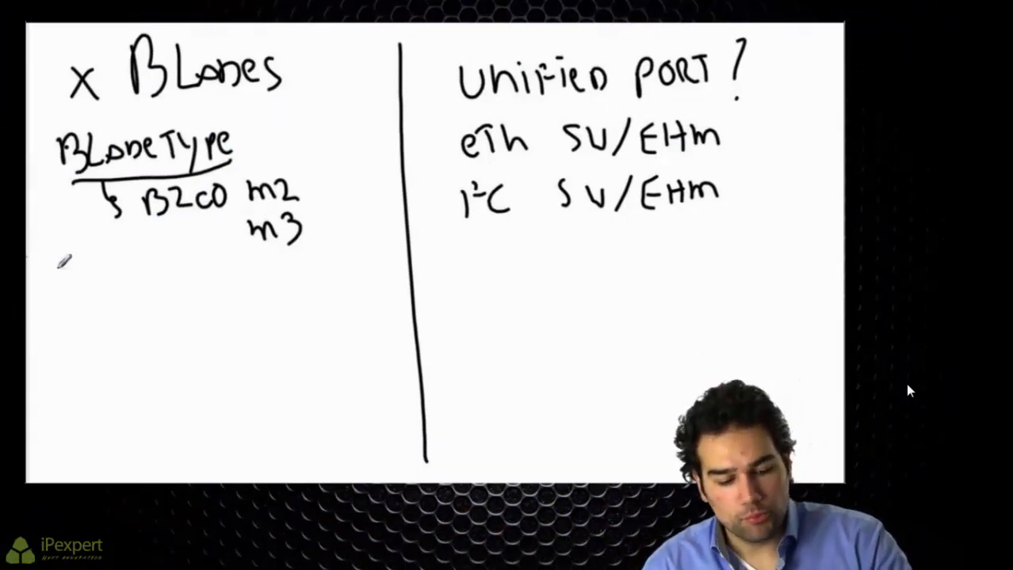
Step: Handwrite an underlined 'ADAPTER' heading below the blade types
{"action": "left_click_drag", "start_coordinate": [61, 277], "coordinate": [54, 301]}
{"action": "mouse_move", "coordinate": [61, 277]}
{"action": "left_mouse_down"}
{"action": "mouse_move", "coordinate": [74, 300]}
{"action": "mouse_move", "coordinate": [72, 289]}
{"action": "mouse_move", "coordinate": [82, 295]}
{"action": "left_mouse_up"}
{"action": "mouse_move", "coordinate": [82, 279]}
{"action": "left_mouse_down"}
{"action": "mouse_move", "coordinate": [96, 279]}
{"action": "mouse_move", "coordinate": [84, 295]}
{"action": "left_mouse_up"}
{"action": "left_click_drag", "start_coordinate": [104, 280], "coordinate": [122, 294]}
{"action": "left_click_drag", "start_coordinate": [126, 277], "coordinate": [129, 286]}
{"action": "mouse_move", "coordinate": [146, 274]}
{"action": "left_mouse_down"}
{"action": "mouse_move", "coordinate": [146, 290]}
{"action": "mouse_move", "coordinate": [154, 272]}
{"action": "left_mouse_up"}
{"action": "left_click_drag", "start_coordinate": [156, 282], "coordinate": [175, 287]}
{"action": "left_click_drag", "start_coordinate": [175, 275], "coordinate": [192, 287]}
{"action": "left_click_drag", "start_coordinate": [57, 312], "coordinate": [198, 298]}
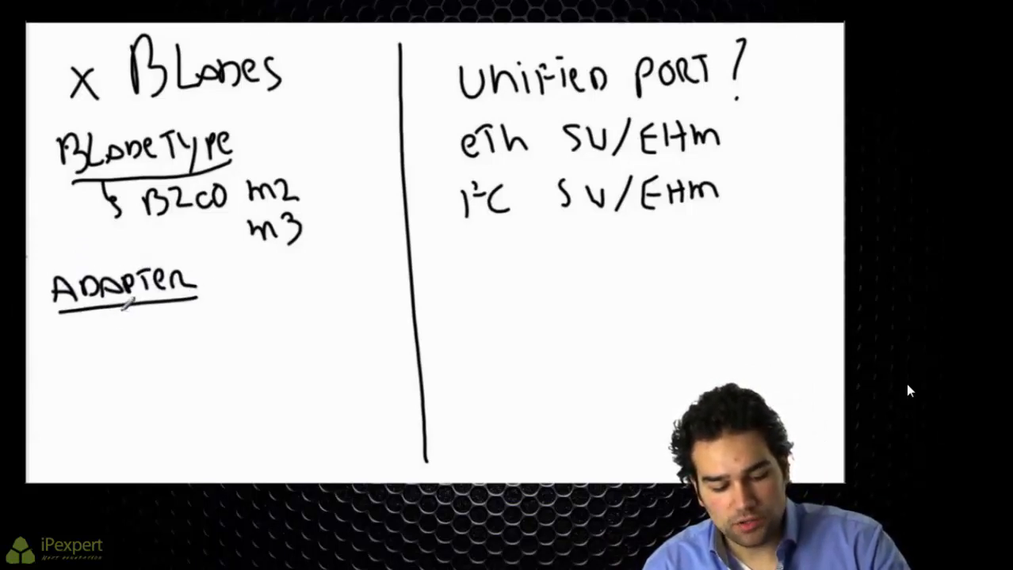
Step: Branch the adapter entries menlo, palo and VIC1240 beneath the ADAPTER heading
{"action": "mouse_move", "coordinate": [125, 318]}
{"action": "left_mouse_down"}
{"action": "mouse_move", "coordinate": [120, 333]}
{"action": "mouse_move", "coordinate": [233, 316]}
{"action": "left_mouse_up"}
{"action": "left_click_drag", "start_coordinate": [86, 306], "coordinate": [131, 374]}
{"action": "mouse_move", "coordinate": [158, 352]}
{"action": "left_mouse_down"}
{"action": "mouse_move", "coordinate": [157, 376]}
{"action": "mouse_move", "coordinate": [192, 341]}
{"action": "mouse_move", "coordinate": [215, 350]}
{"action": "mouse_move", "coordinate": [81, 318]}
{"action": "mouse_move", "coordinate": [130, 378]}
{"action": "mouse_move", "coordinate": [158, 389]}
{"action": "mouse_move", "coordinate": [246, 379]}
{"action": "mouse_move", "coordinate": [260, 406]}
{"action": "mouse_move", "coordinate": [277, 388]}
{"action": "left_mouse_up"}
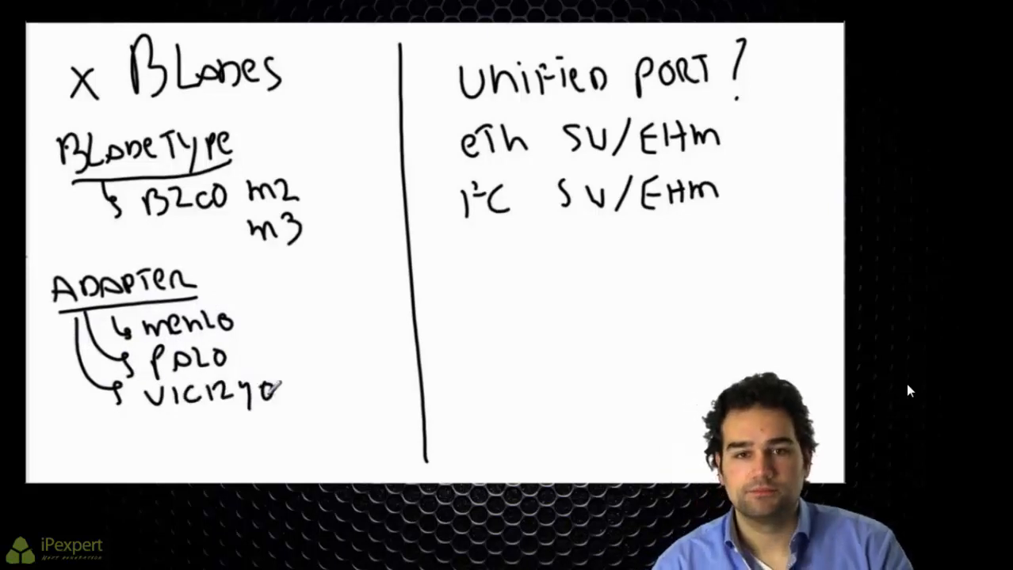
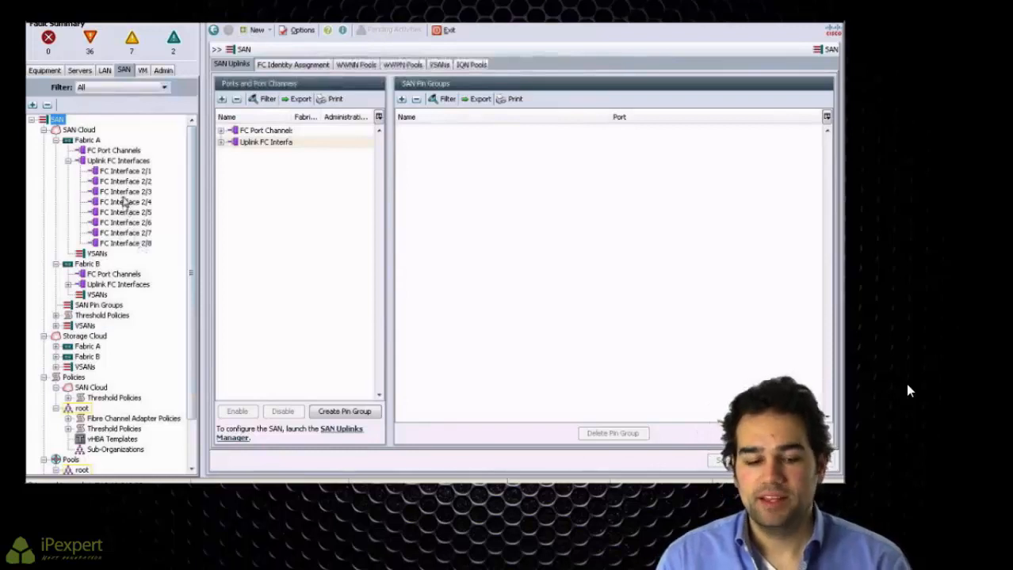
Step: Review FC Interface 2/3's actions, the Storage Cloud properties and Fabric A's FC Interface 2/1
{"action": "right_click", "coordinate": [127, 192]}
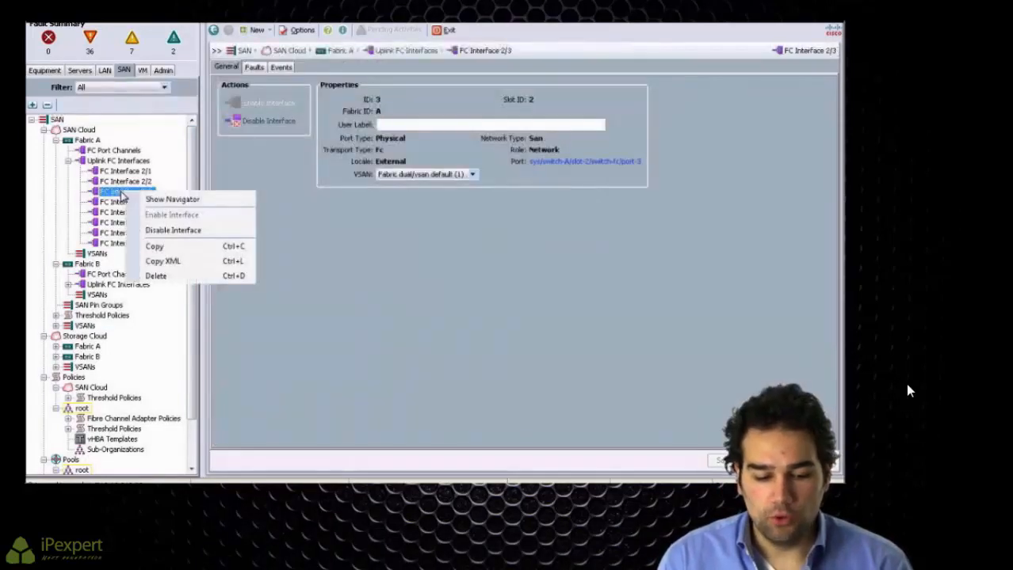
{"action": "key", "text": "Escape"}
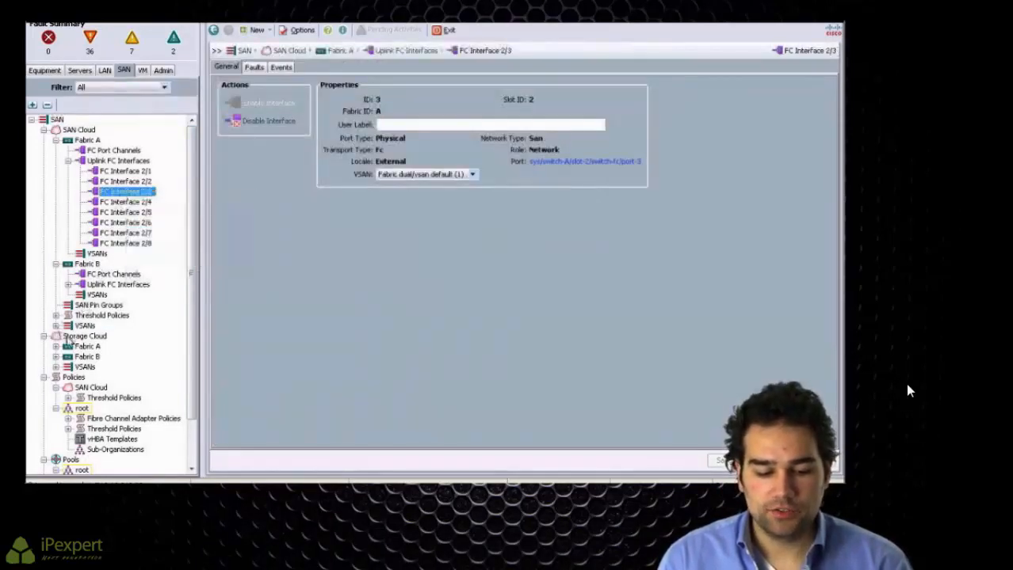
{"action": "left_click", "coordinate": [86, 337]}
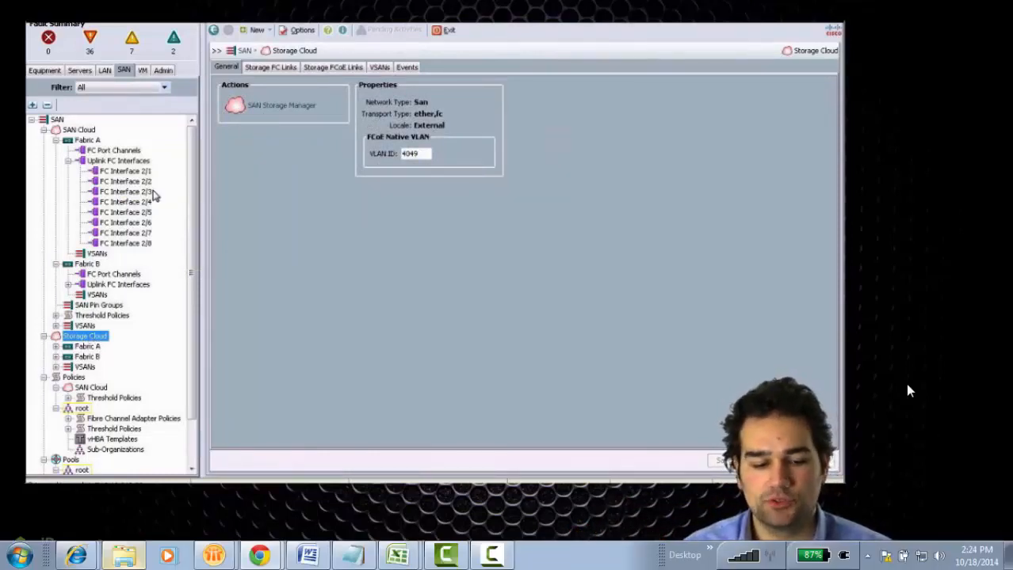
{"action": "left_click", "coordinate": [113, 173]}
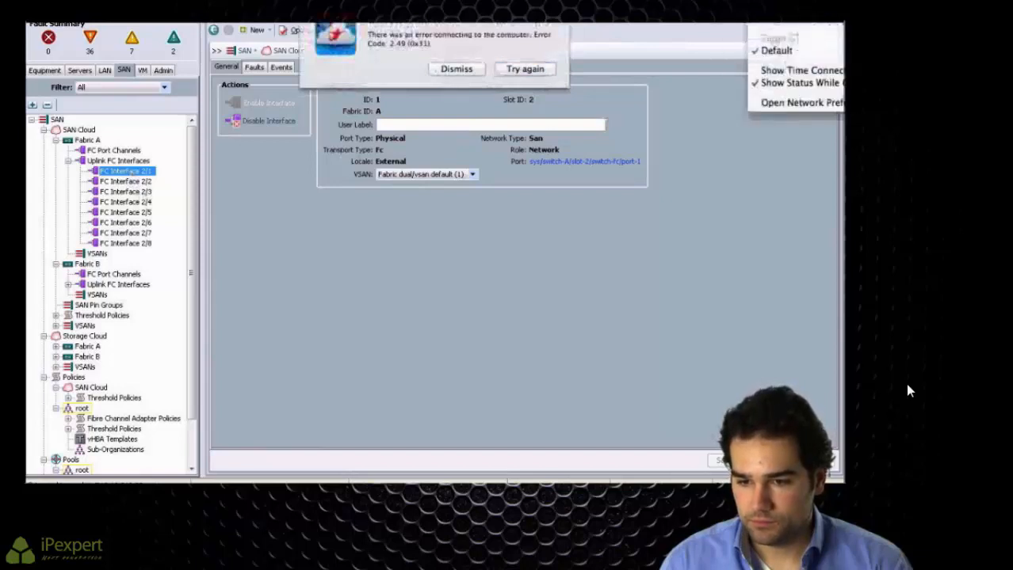
Step: Dismiss the network status and connection notices and reconnect to the remote computer
{"action": "left_click", "coordinate": [698, 154]}
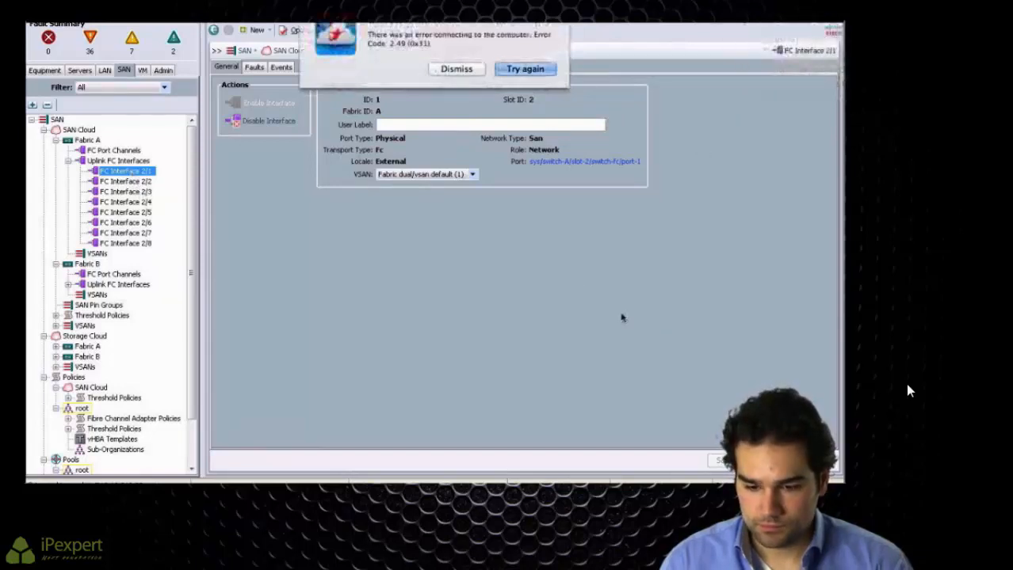
{"action": "left_click", "coordinate": [529, 237]}
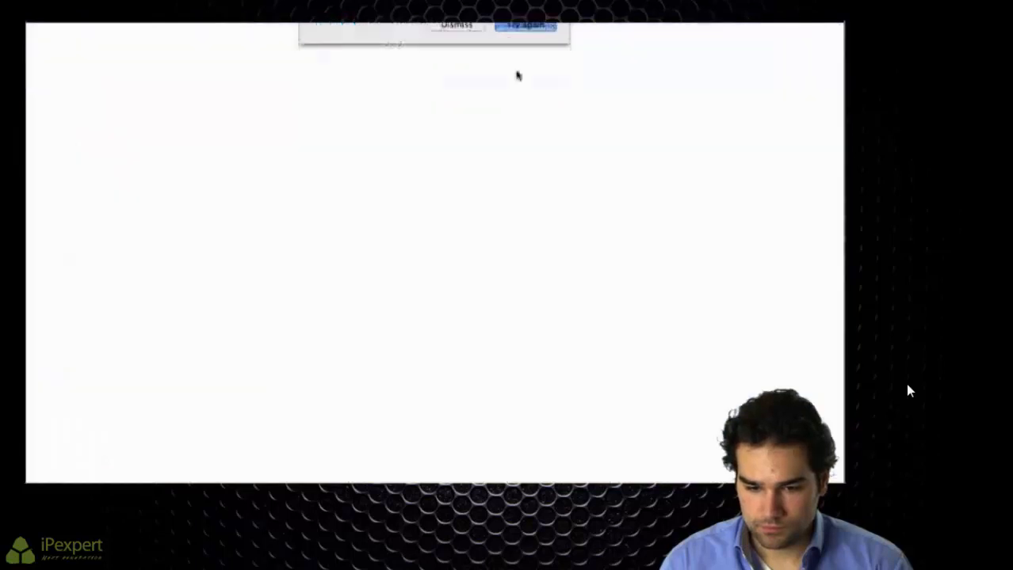
{"action": "left_click", "coordinate": [524, 69]}
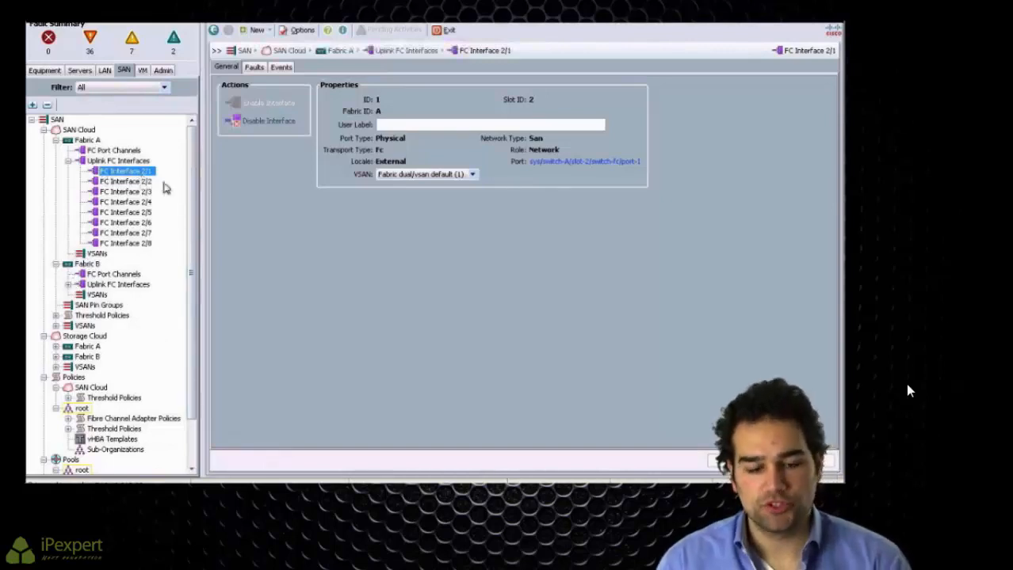
Step: Inspect Fabric B's uplink FC Interfaces 2/1 and 2/2, then go to the SAN Cloud VSAN list
{"action": "left_click", "coordinate": [69, 285]}
{"action": "left_click", "coordinate": [120, 295]}
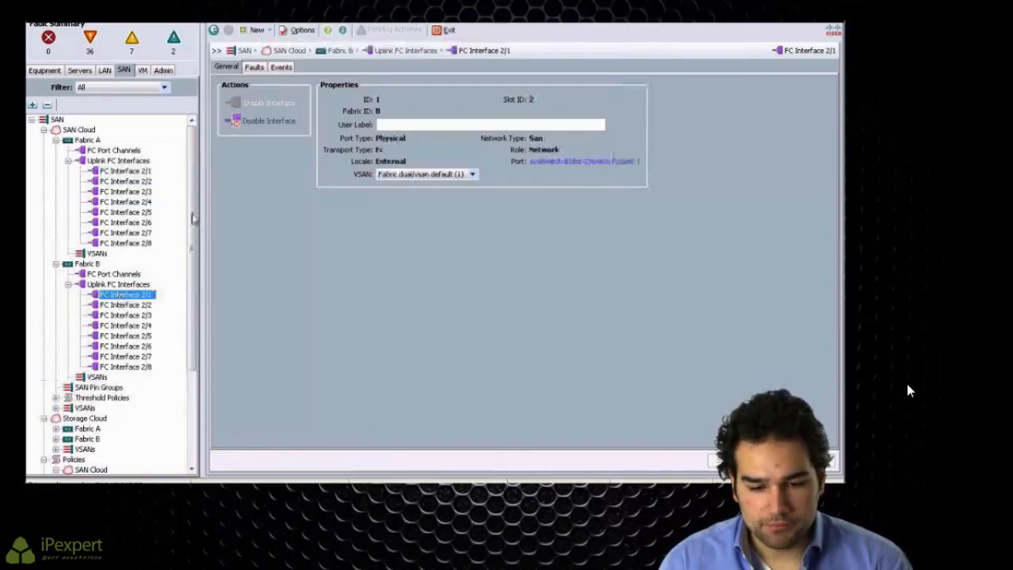
{"action": "left_click", "coordinate": [124, 305]}
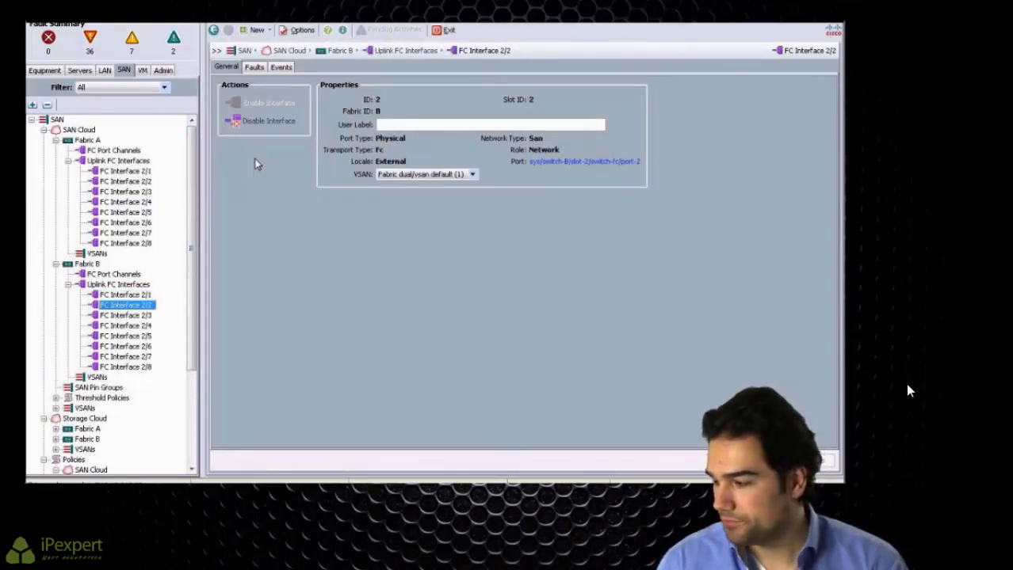
{"action": "left_click", "coordinate": [86, 409]}
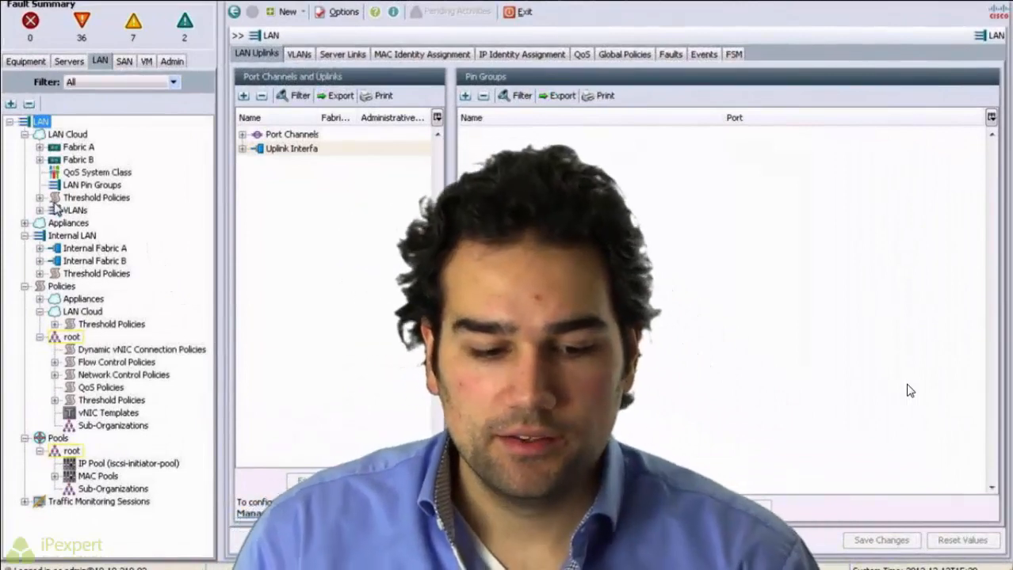
Step: Expand the LAN VLANs, then show Fabric A's still-empty VSAN list under SAN Cloud
{"action": "left_click", "coordinate": [40, 210]}
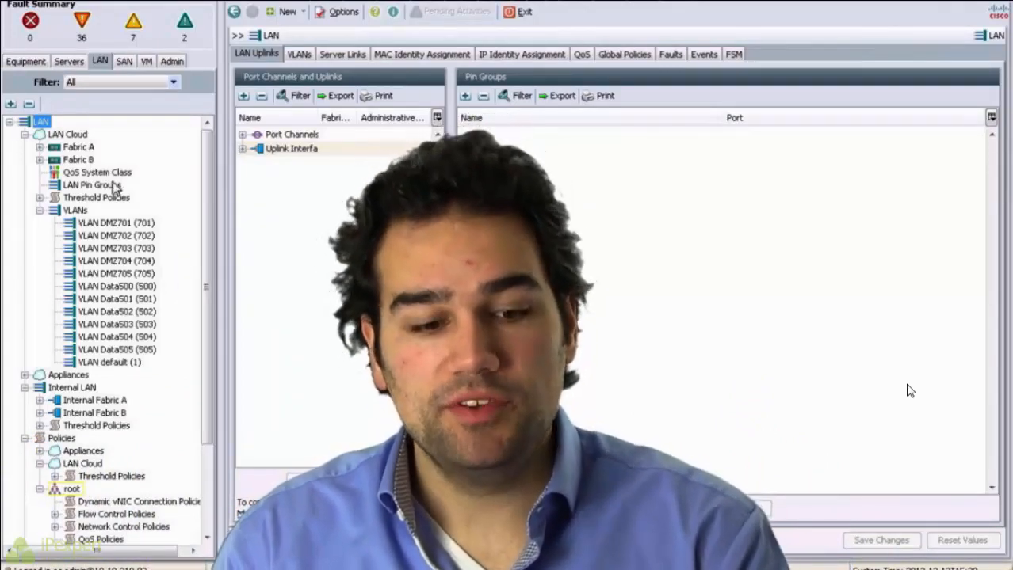
{"action": "left_click", "coordinate": [121, 63]}
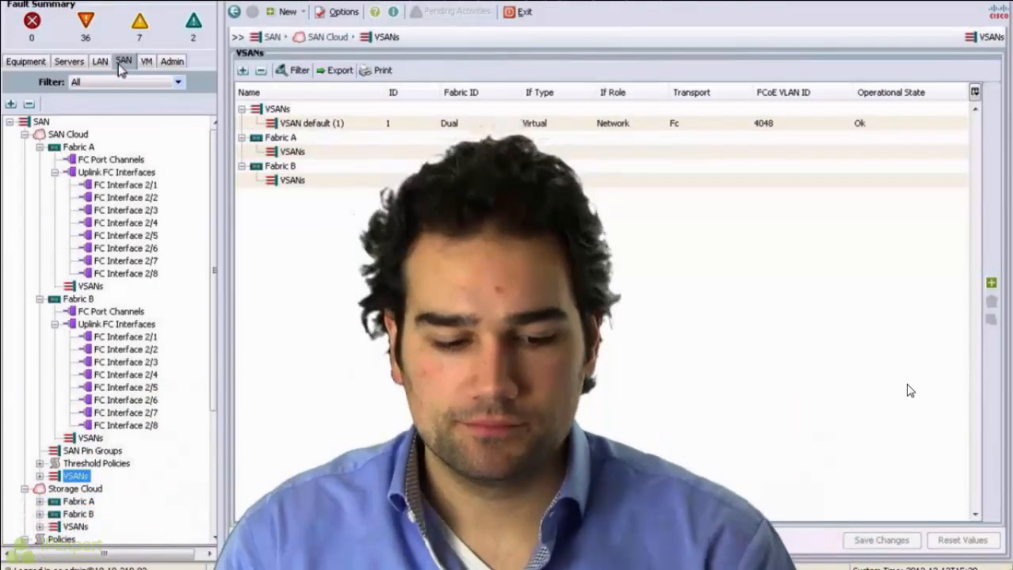
{"action": "left_click", "coordinate": [92, 287]}
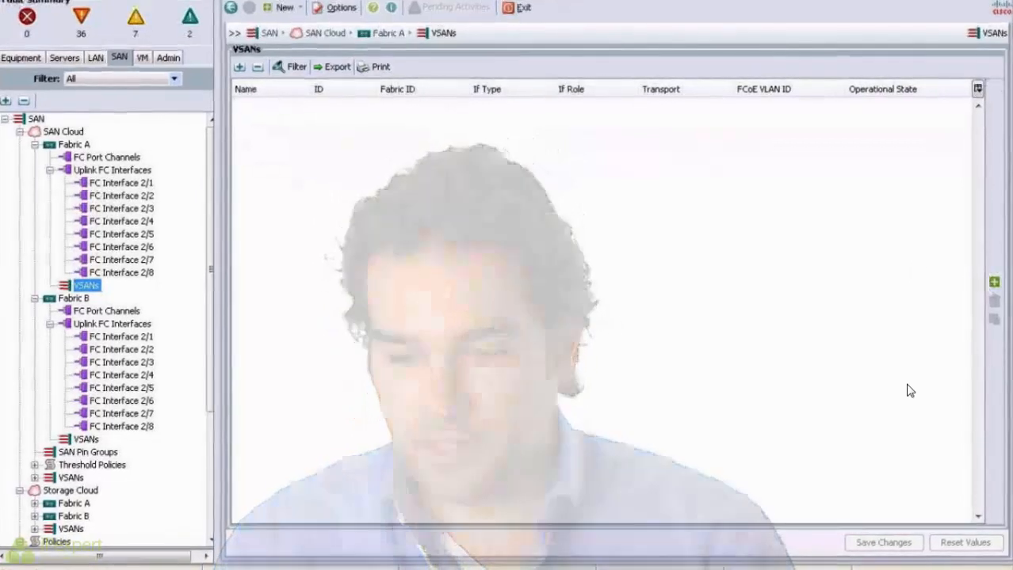
Step: Create VSAN FabricA on Fabric A with ID 100 and FCoE VLAN 2100
{"action": "left_click", "coordinate": [994, 283]}
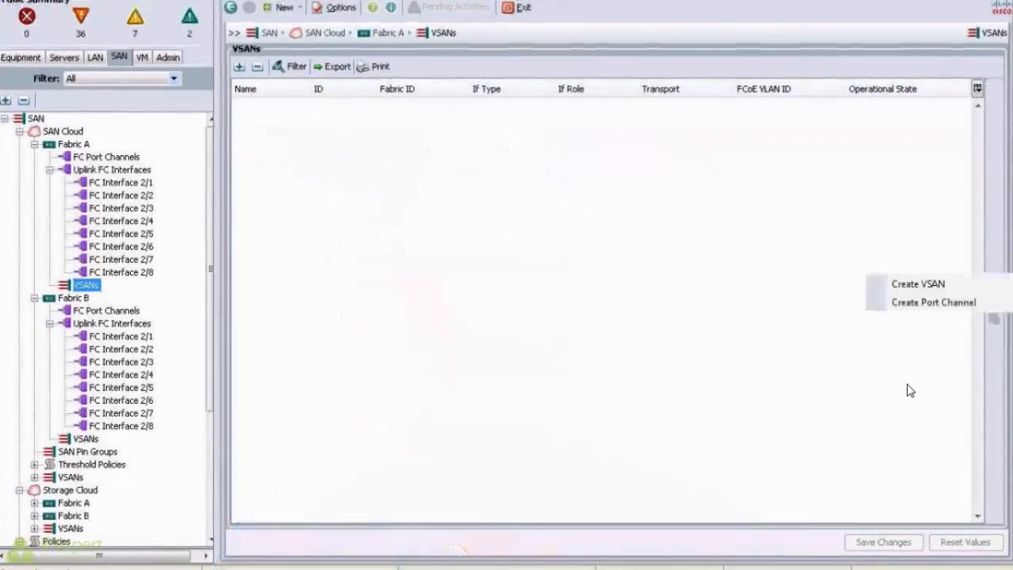
{"action": "left_click", "coordinate": [955, 287]}
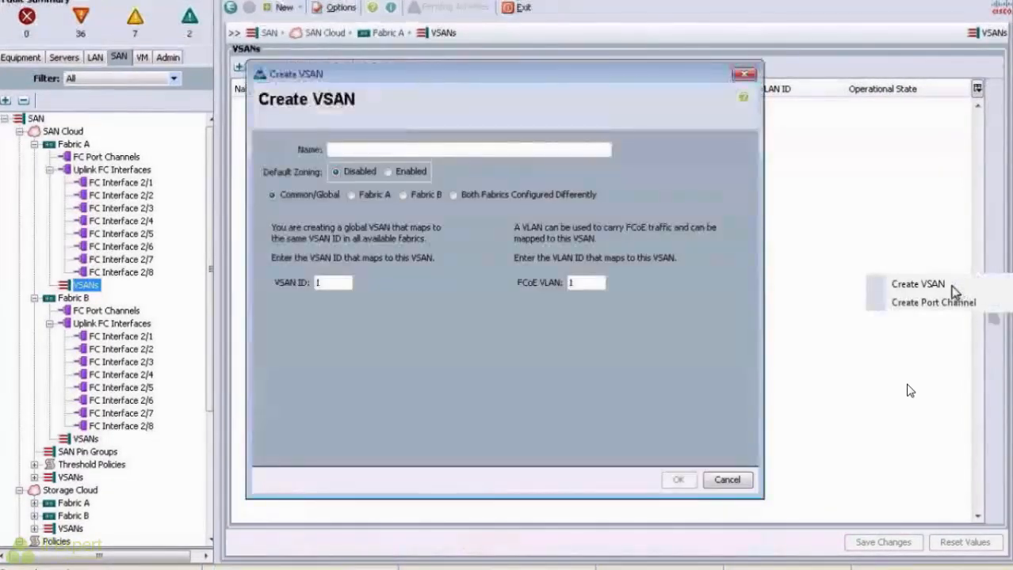
{"action": "left_click", "coordinate": [363, 196]}
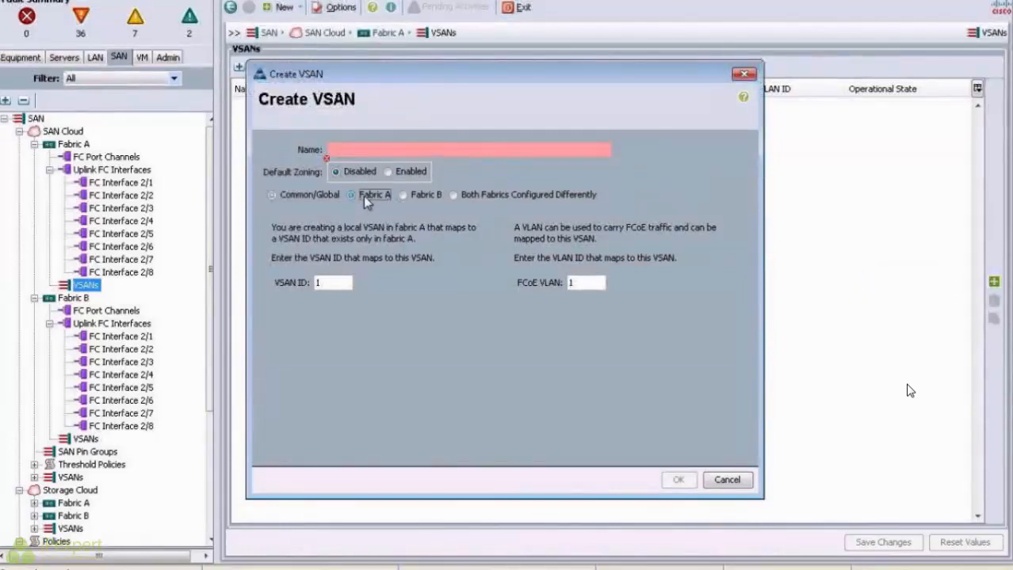
{"action": "left_click", "coordinate": [353, 152]}
{"action": "type", "text": "Fabric"}
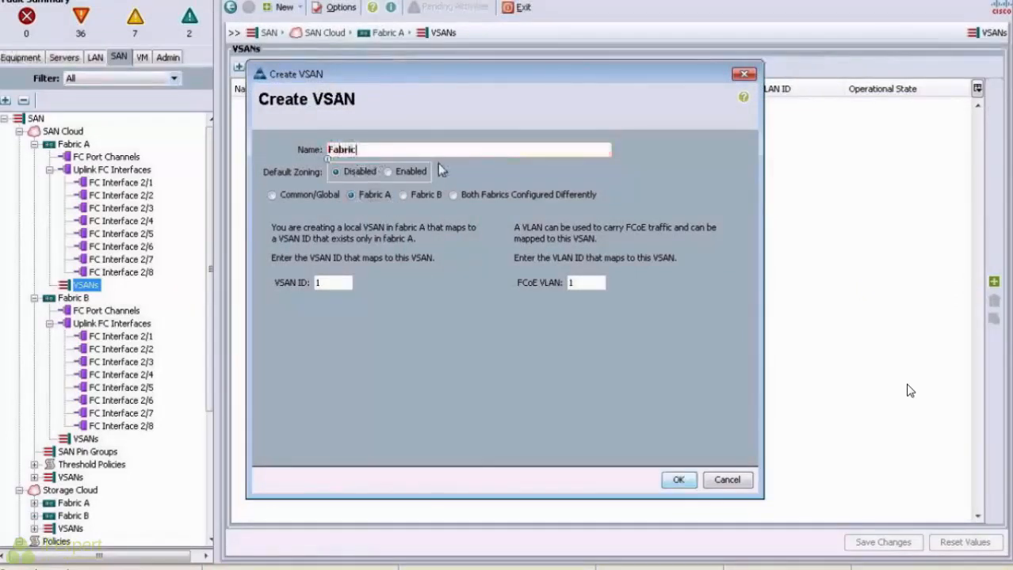
{"action": "type", "text": "A"}
{"action": "double_click", "coordinate": [345, 287]}
{"action": "type", "text": "100"}
{"action": "double_click", "coordinate": [591, 289]}
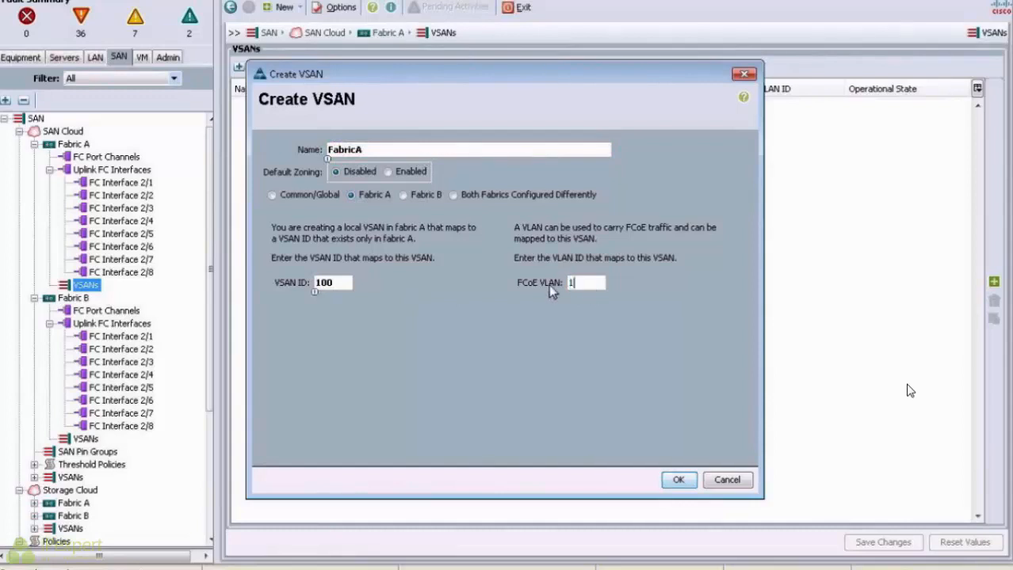
{"action": "type", "text": "2100"}
{"action": "left_click", "coordinate": [680, 481]}
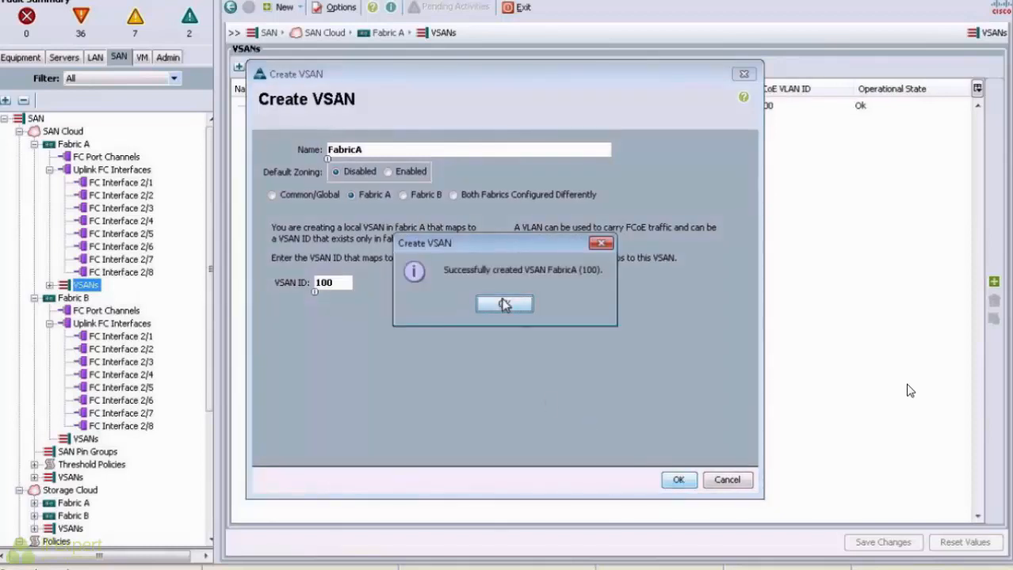
{"action": "left_click", "coordinate": [506, 302]}
{"action": "left_click", "coordinate": [993, 282]}
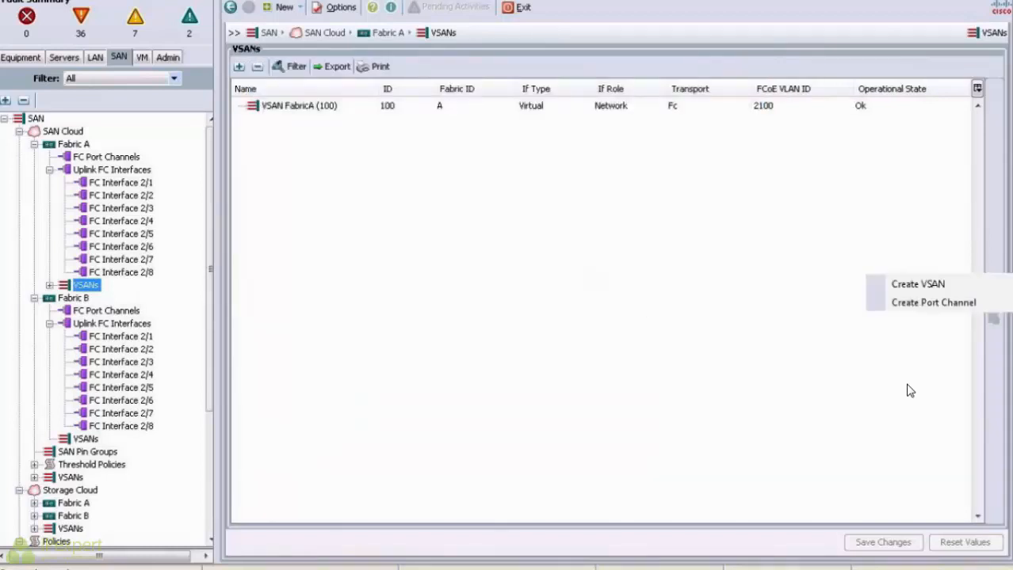
{"action": "left_click", "coordinate": [981, 290]}
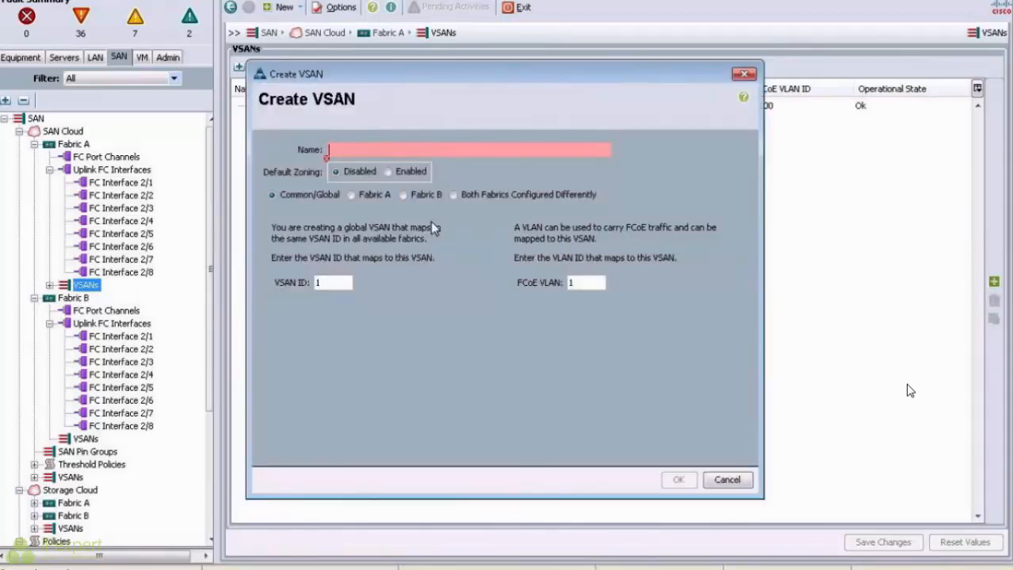
Step: Create VSAN FabricB on Fabric B with ID 200 and FCoE VLAN 2200
{"action": "type", "text": "FabricB"}
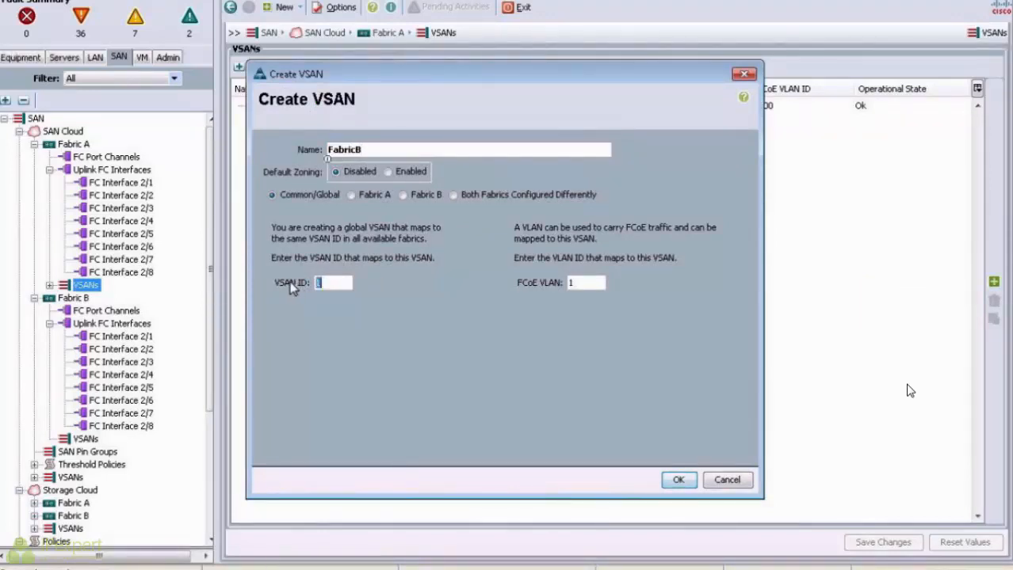
{"action": "type", "text": "2002200"}
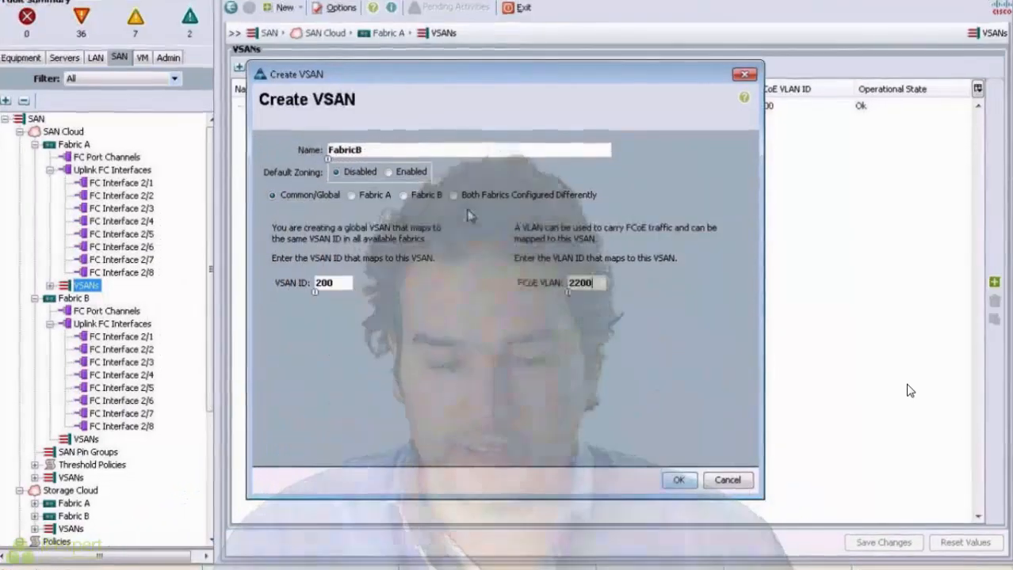
{"action": "left_click", "coordinate": [424, 194]}
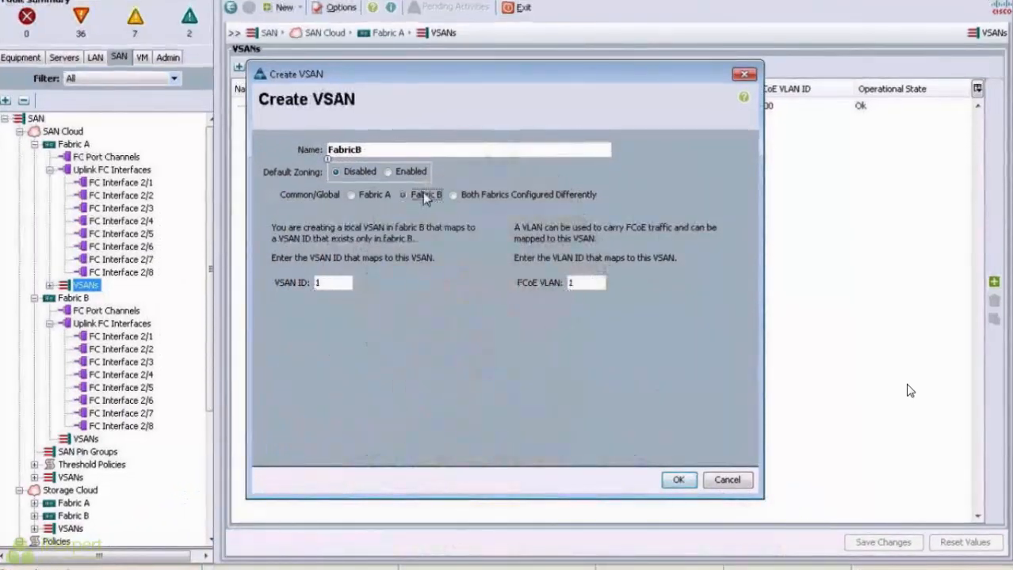
{"action": "left_click", "coordinate": [691, 484]}
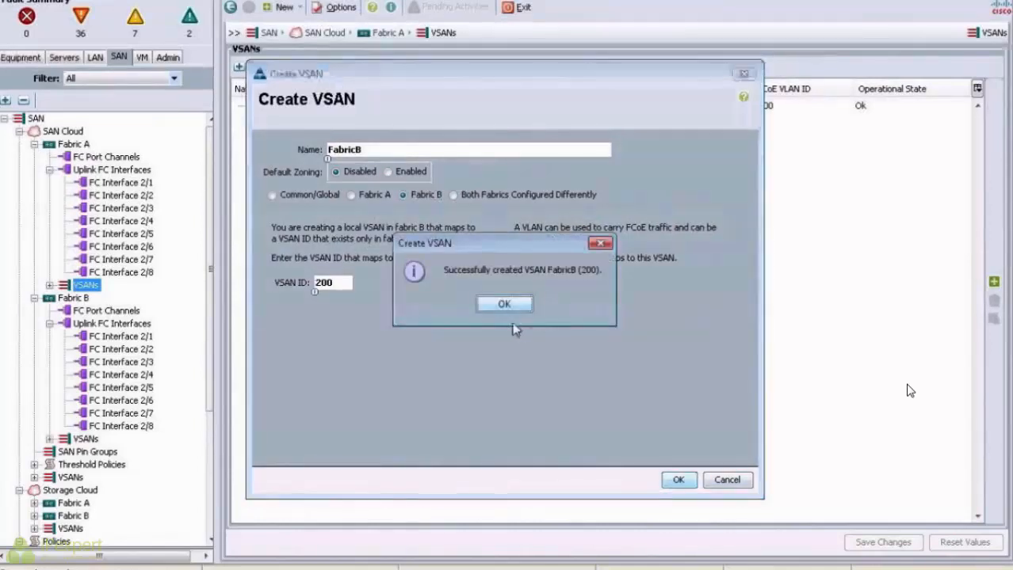
{"action": "left_click", "coordinate": [507, 302]}
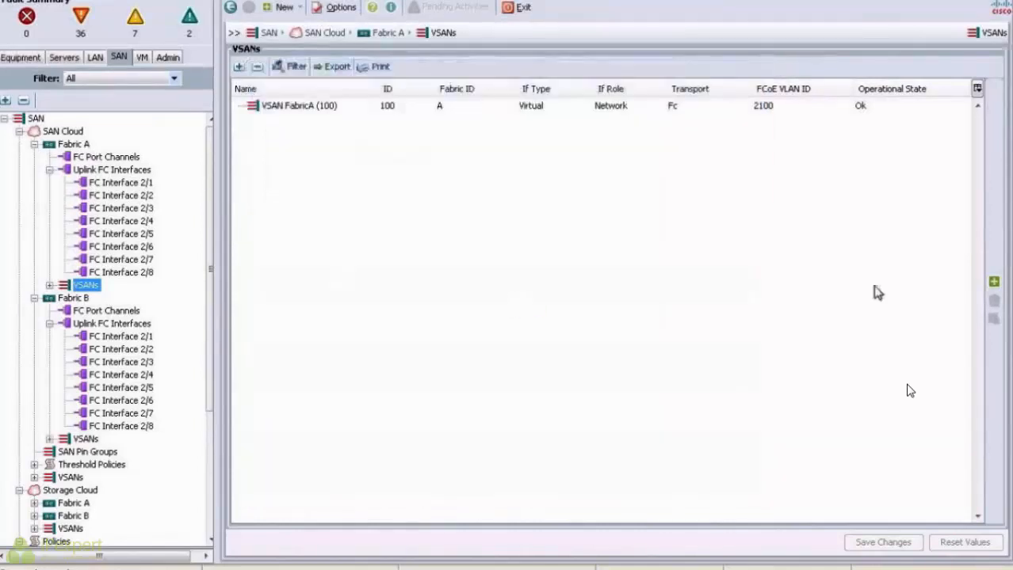
{"action": "left_click", "coordinate": [993, 281]}
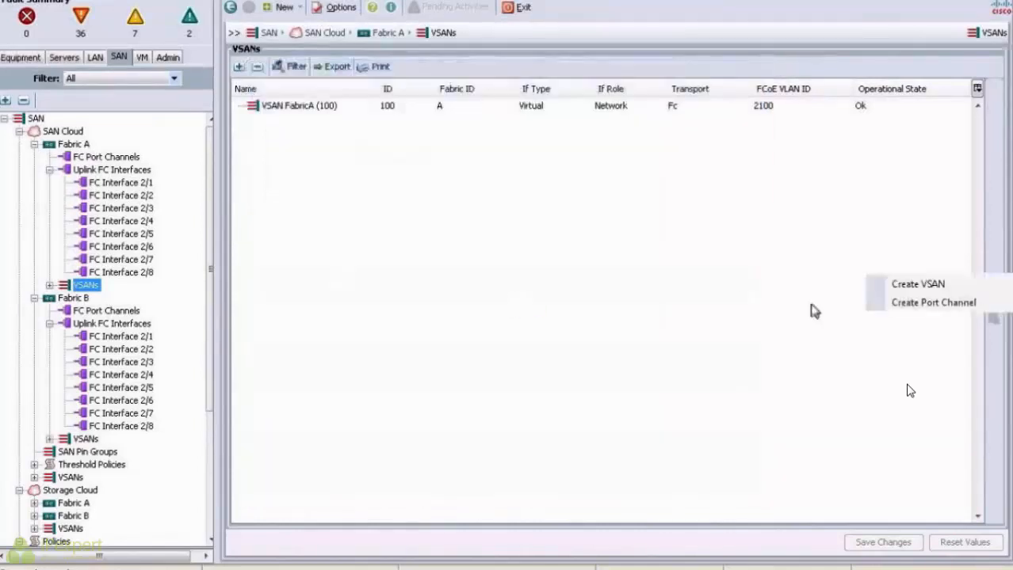
Step: Create VSAN FabricA2 on Fabric A with ID 101 and FCoE VLAN 2101
{"action": "left_click", "coordinate": [919, 285]}
{"action": "type", "text": "FabricA2"}
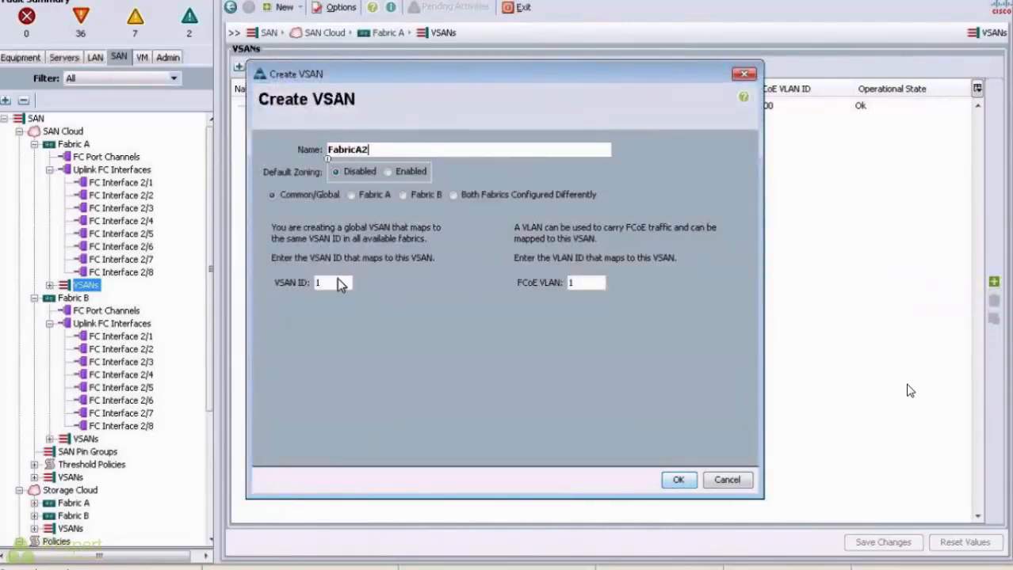
{"action": "type", "text": "012101"}
{"action": "left_click", "coordinate": [368, 199]}
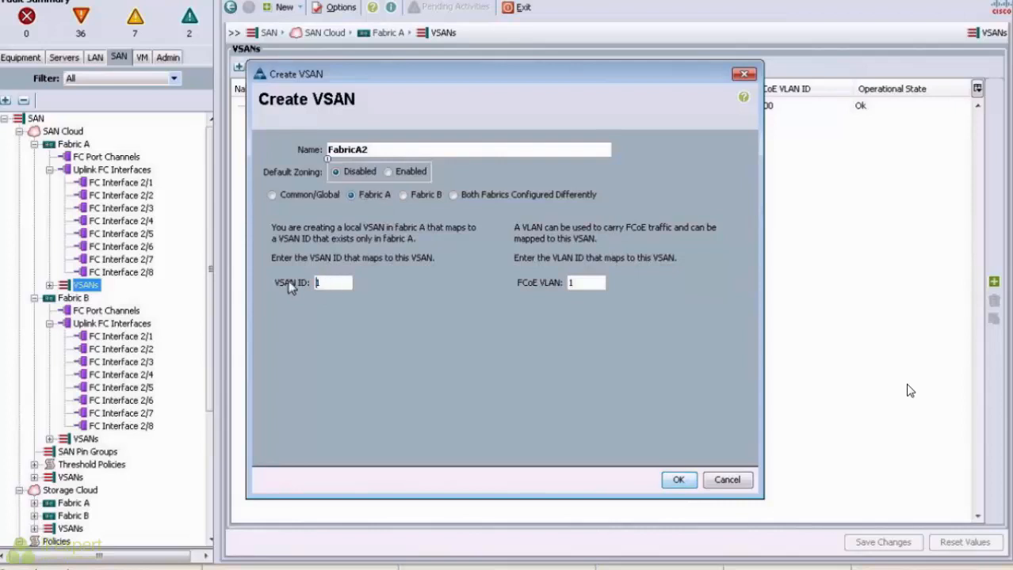
{"action": "type", "text": "01"}
{"action": "key", "text": "Tab"}
{"action": "type", "text": "2101"}
{"action": "left_click", "coordinate": [678, 480]}
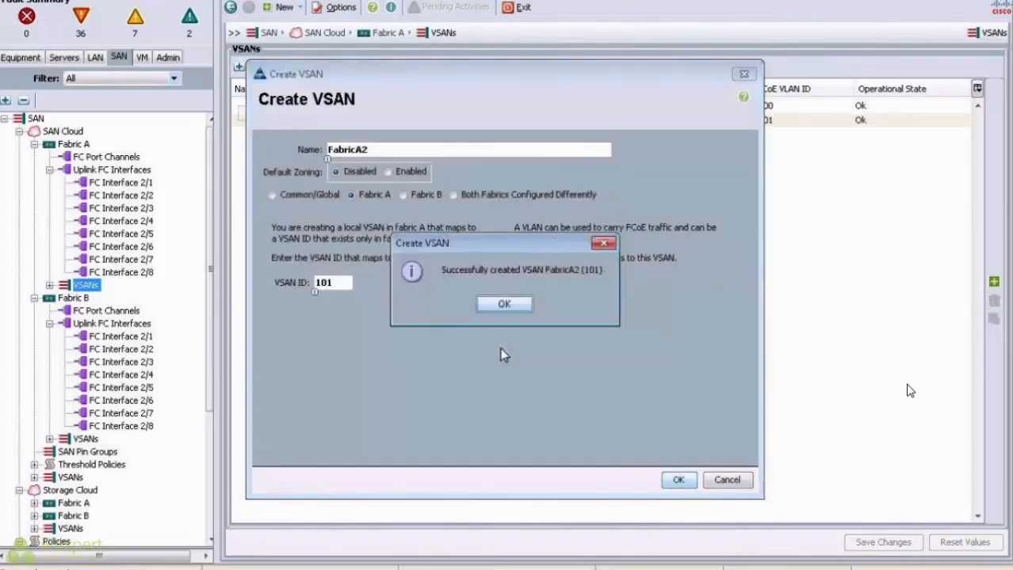
{"action": "left_click", "coordinate": [504, 304]}
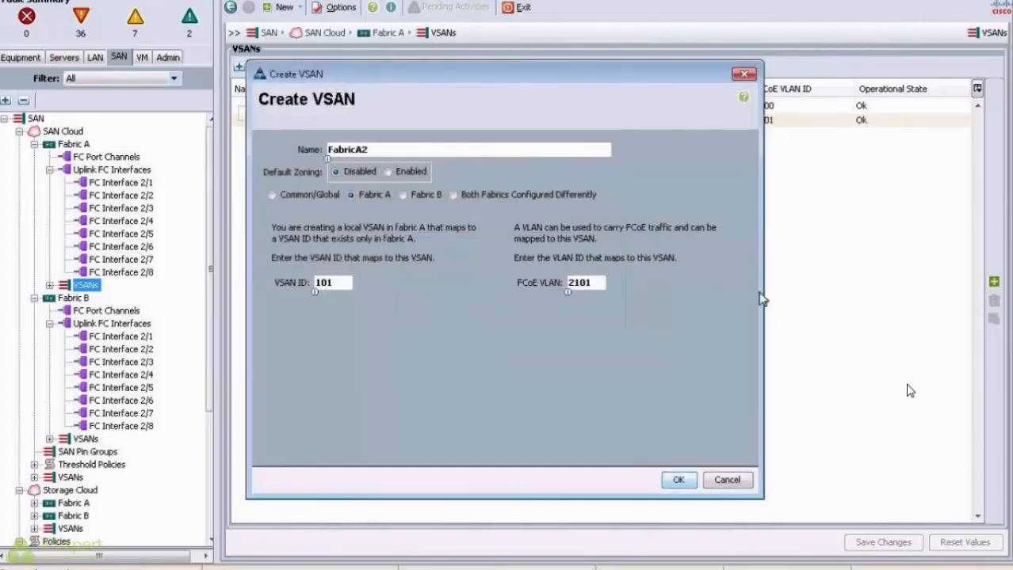
{"action": "right_click", "coordinate": [867, 274]}
{"action": "left_click", "coordinate": [957, 287]}
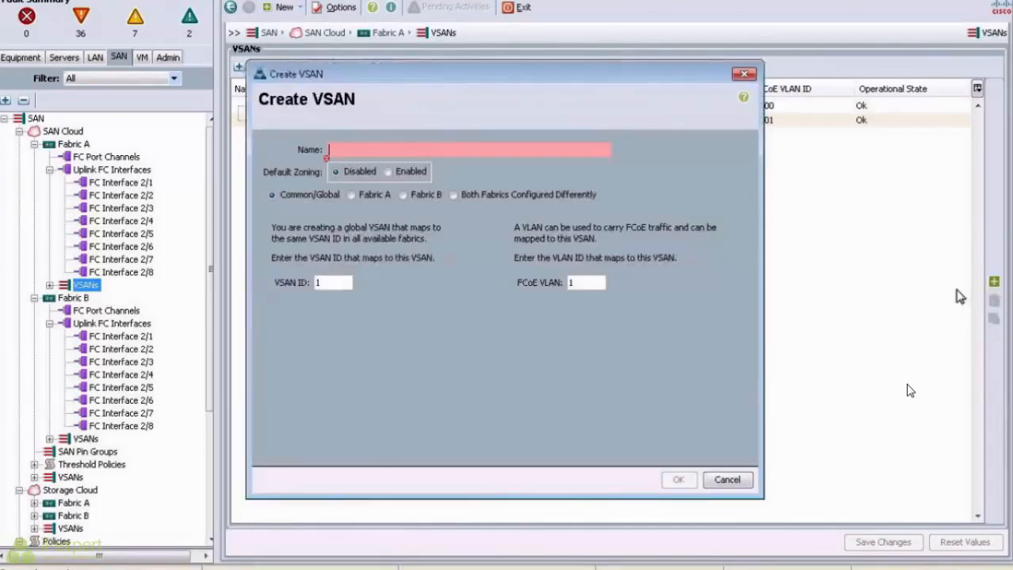
Step: Create VSAN FabricB2 on Fabric B with ID 201 and FCoE VLAN 2201
{"action": "left_click", "coordinate": [402, 196]}
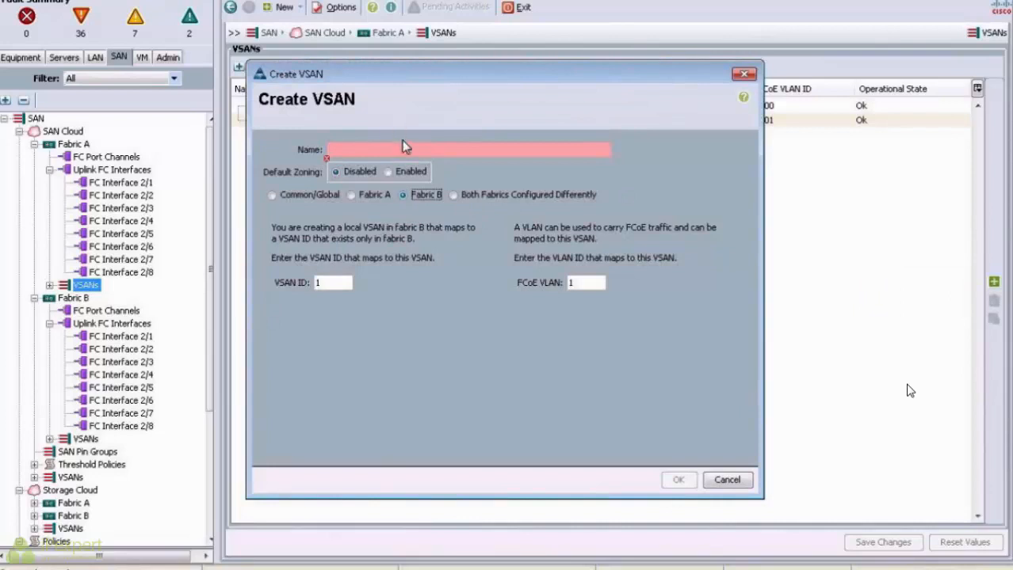
{"action": "left_click", "coordinate": [403, 153]}
{"action": "type", "text": "DF"}
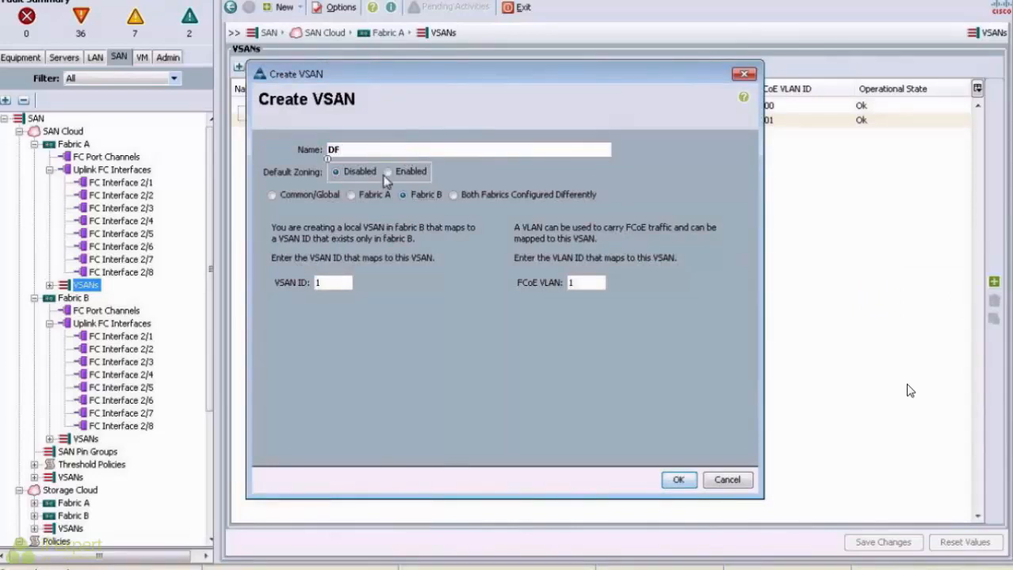
{"action": "key", "text": "BackSpace"}
{"action": "key", "text": "BackSpace"}
{"action": "type", "text": "FabricB2"}
{"action": "left_click_drag", "start_coordinate": [337, 286], "coordinate": [304, 280]}
{"action": "type", "text": "21"}
{"action": "left_click", "coordinate": [676, 480]}
{"action": "left_click", "coordinate": [500, 306]}
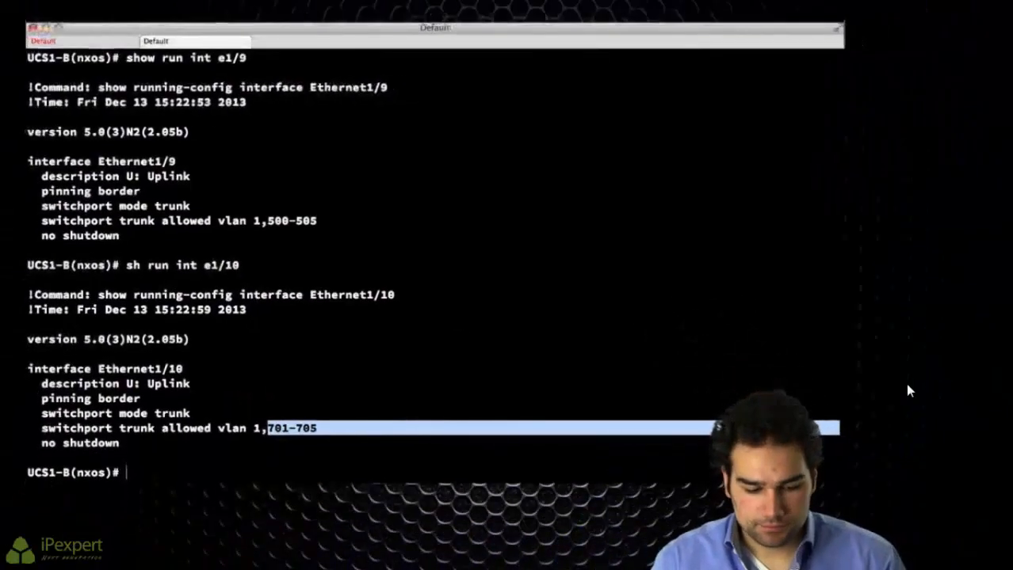
Step: Run show vlan fcoe and point out the VLAN 2200/2201 and default 4048 mappings
{"action": "key", "text": "Return"}
{"action": "key", "text": "Return"}
{"action": "type", "text": "show vlan fcoe"}
{"action": "key", "text": "Return"}
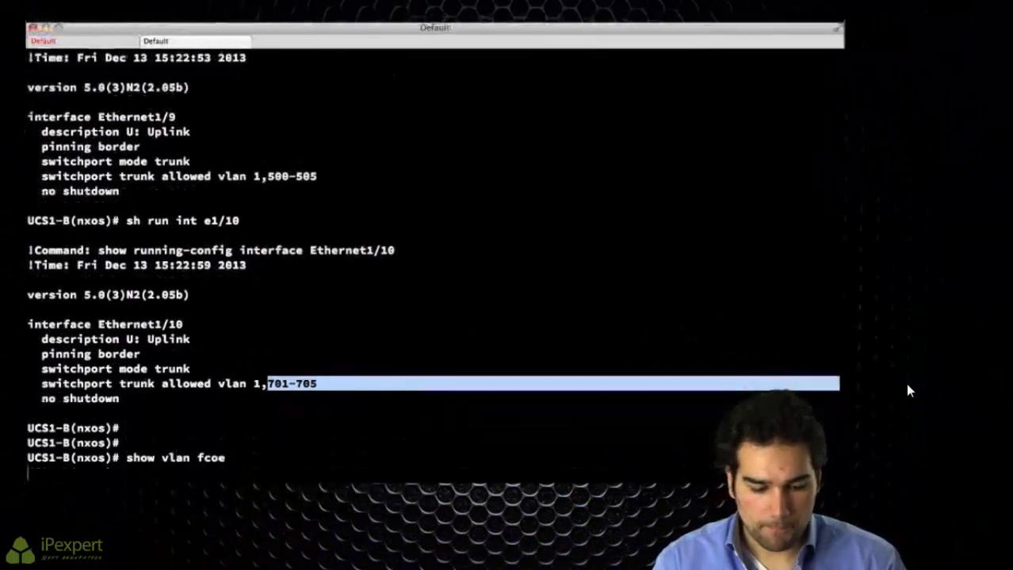
{"action": "left_click_drag", "start_coordinate": [64, 443], "coordinate": [461, 459]}
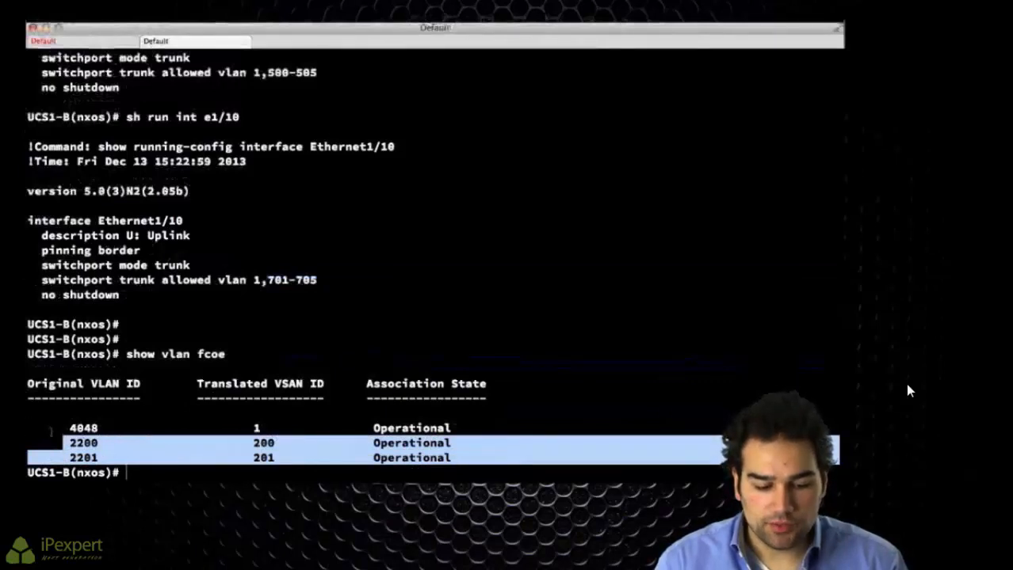
{"action": "left_click_drag", "start_coordinate": [56, 428], "coordinate": [468, 430]}
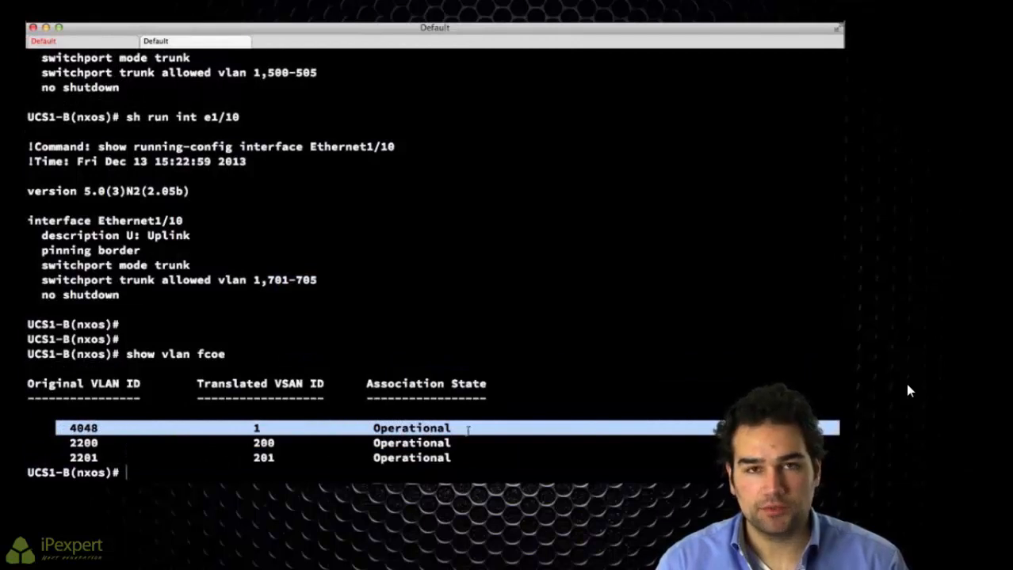
{"action": "left_click", "coordinate": [467, 430]}
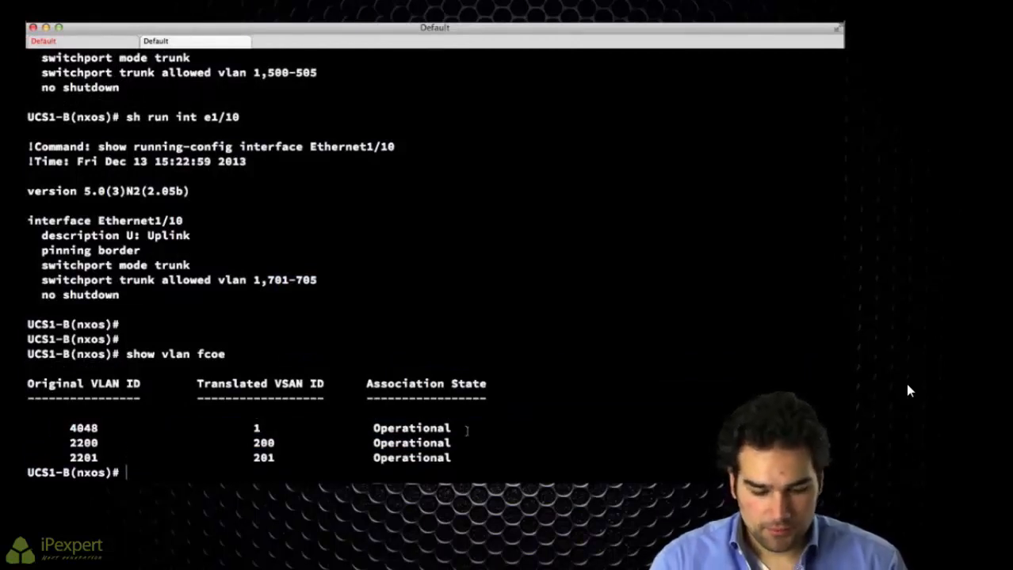
Step: List the VSANs and highlight the VSAN 200 and 201 entries
{"action": "type", "text": "show vl"}
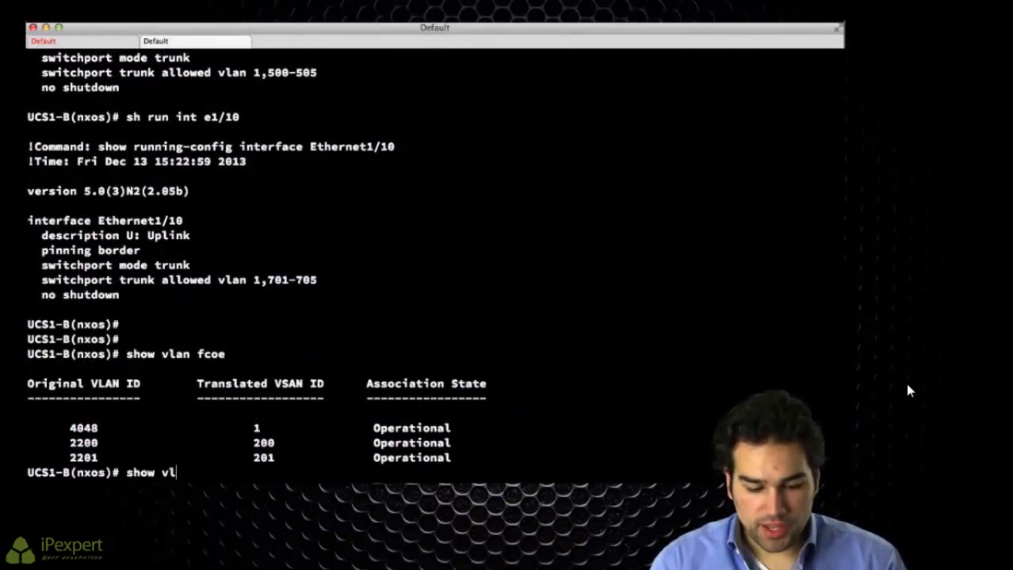
{"action": "type", "text": "an"}
{"action": "key", "text": "Return"}
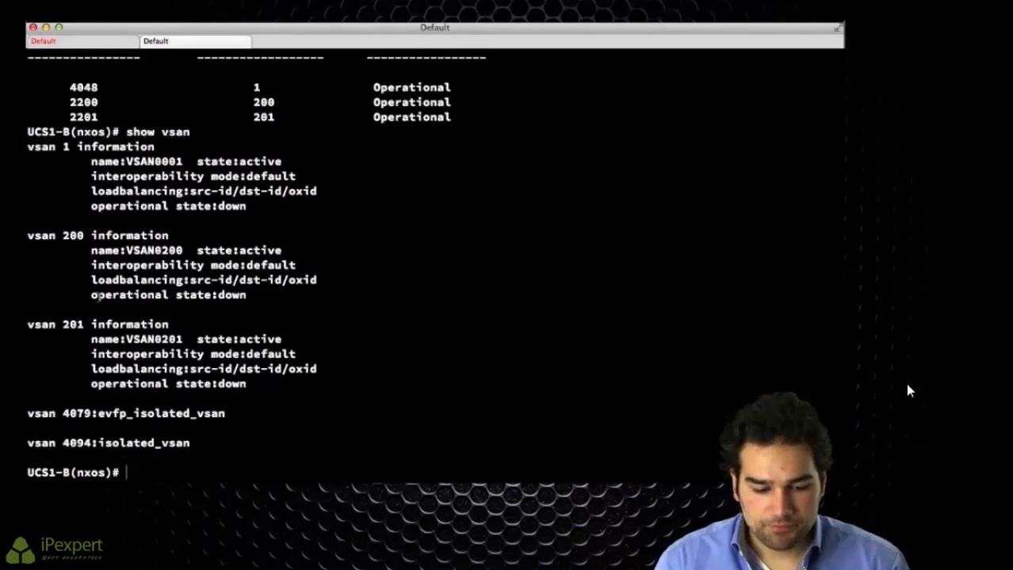
{"action": "left_click_drag", "start_coordinate": [39, 237], "coordinate": [149, 238]}
{"action": "left_click_drag", "start_coordinate": [41, 324], "coordinate": [149, 324]}
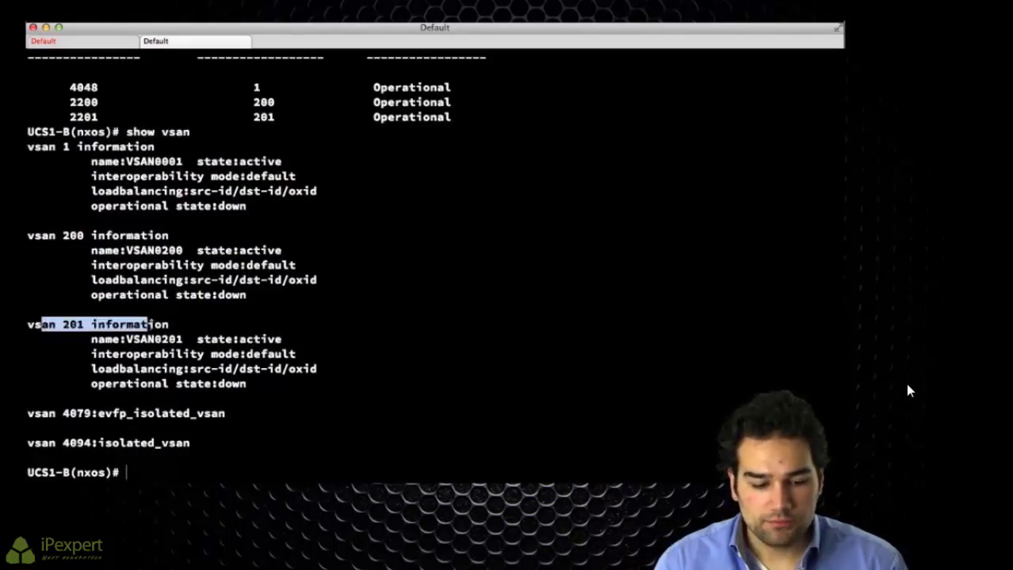
{"action": "left_click_drag", "start_coordinate": [41, 472], "coordinate": [118, 472]}
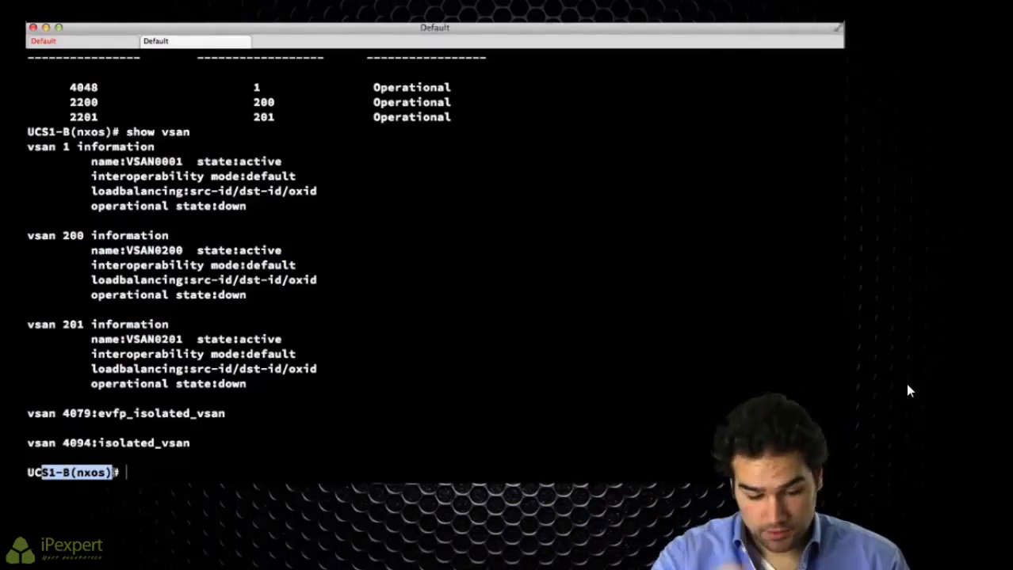
Step: Check fc2/1 with show run int and show int: NP mode, VSAN 1, trunking off
{"action": "type", "text": "show run int fc2"}
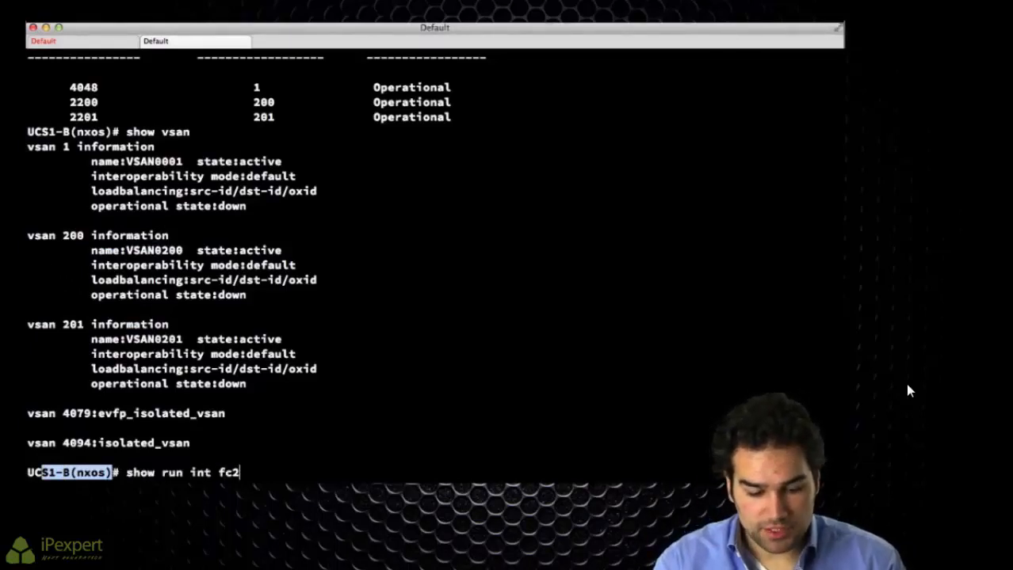
{"action": "type", "text": "/1"}
{"action": "key", "text": "Return"}
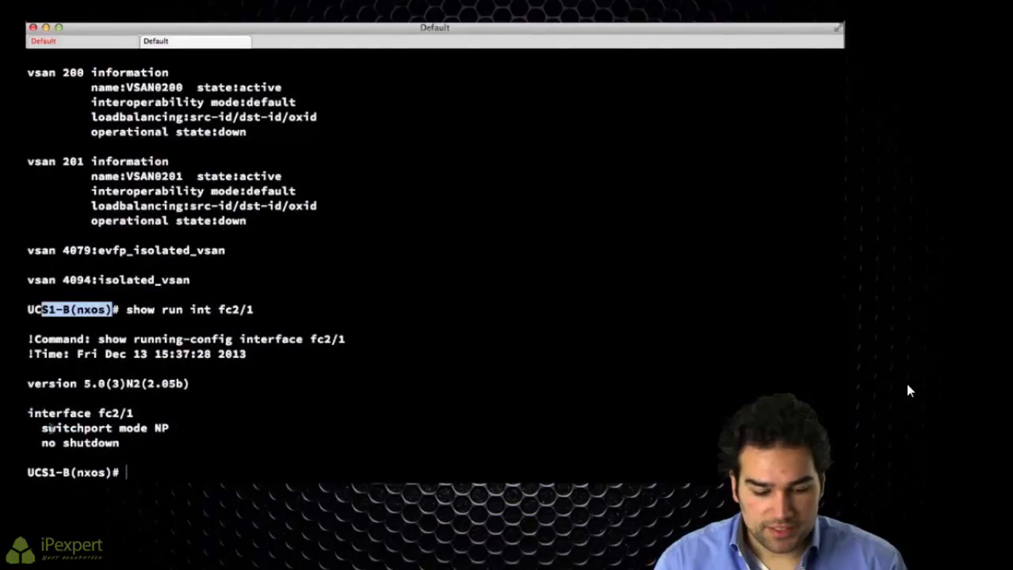
{"action": "left_click_drag", "start_coordinate": [50, 428], "coordinate": [197, 429]}
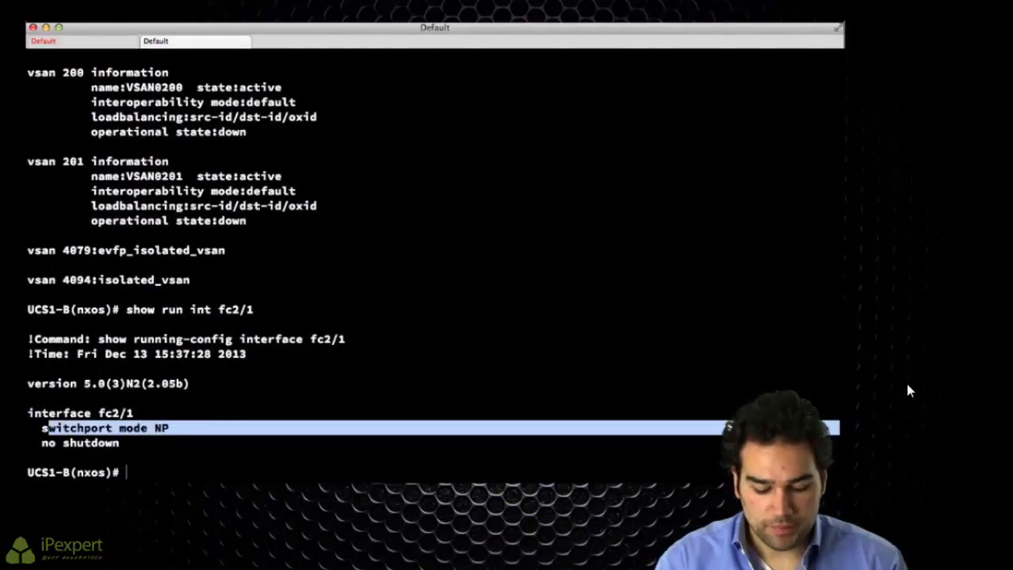
{"action": "type", "text": "show int fc2/1"}
{"action": "key", "text": "Return"}
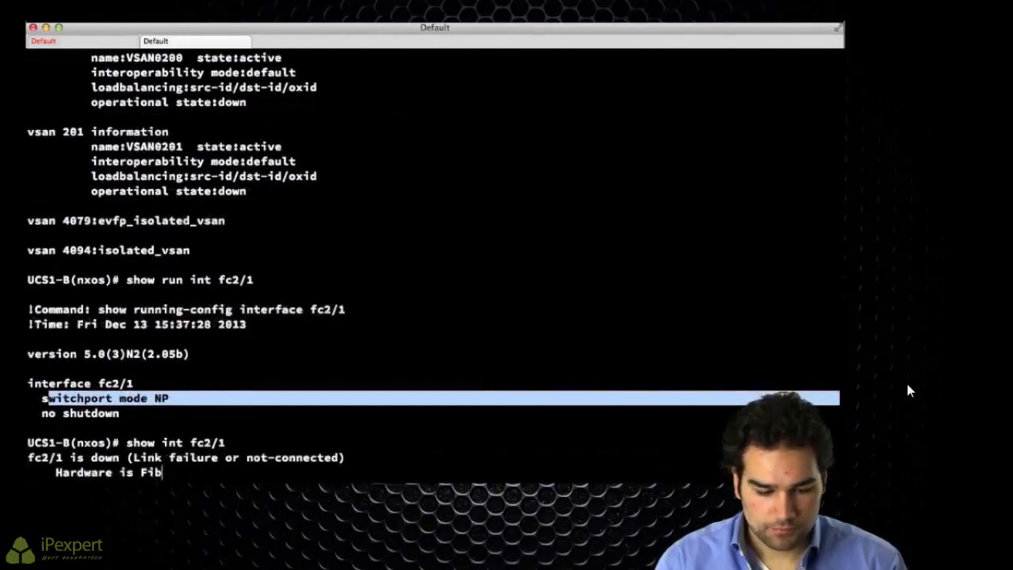
{"action": "left_click_drag", "start_coordinate": [181, 250], "coordinate": [70, 250]}
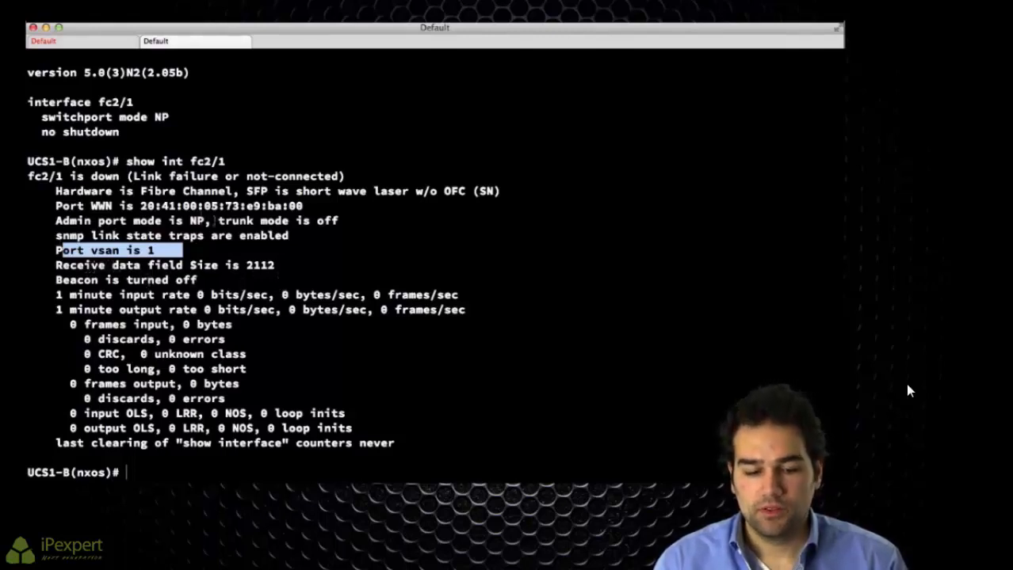
{"action": "left_click_drag", "start_coordinate": [218, 221], "coordinate": [839, 222]}
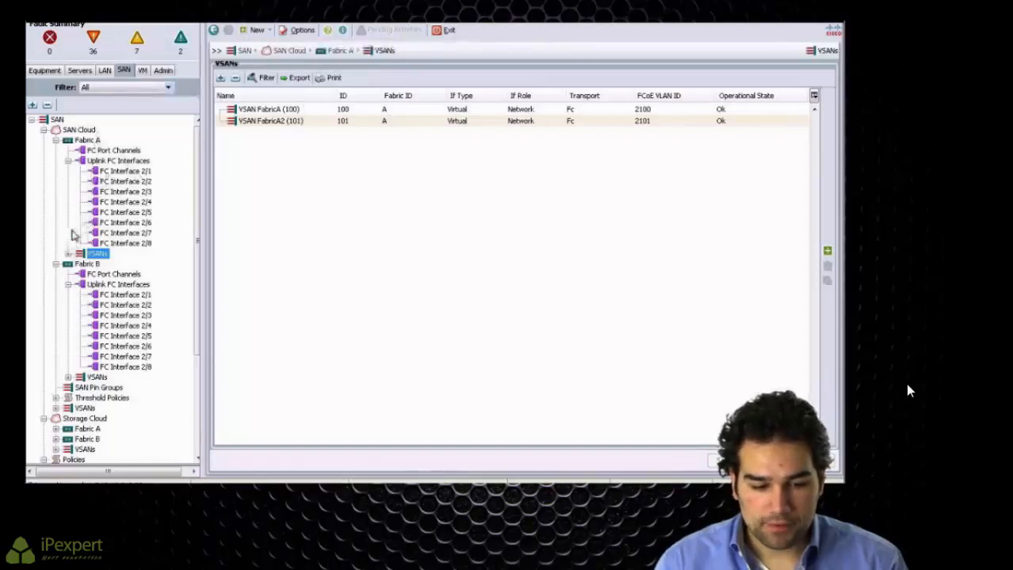
Step: Try assigning Fabric A's FC Interface 2/1 to VSAN FabricA (100), then discard the change
{"action": "left_click", "coordinate": [129, 171]}
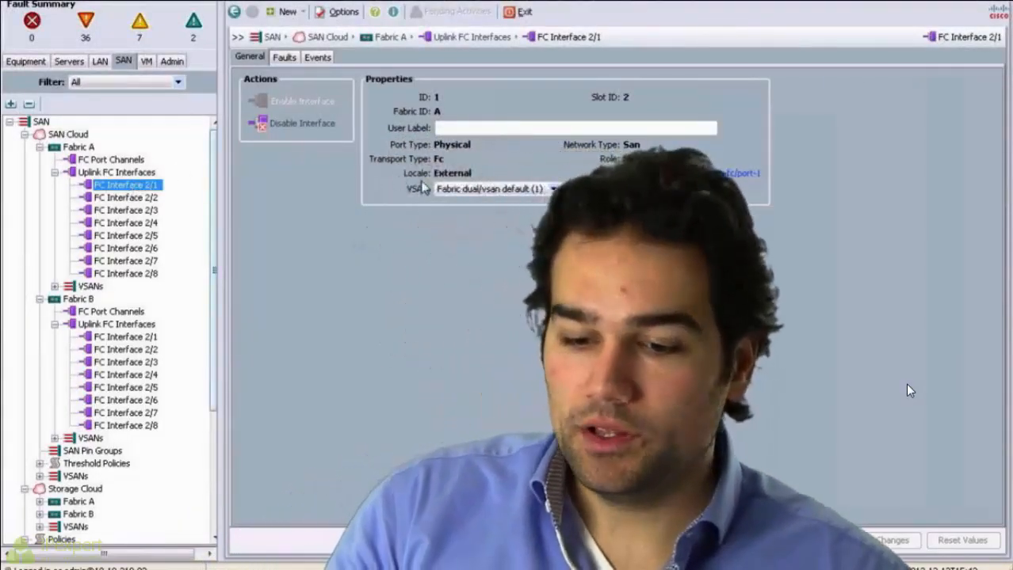
{"action": "left_click", "coordinate": [500, 192]}
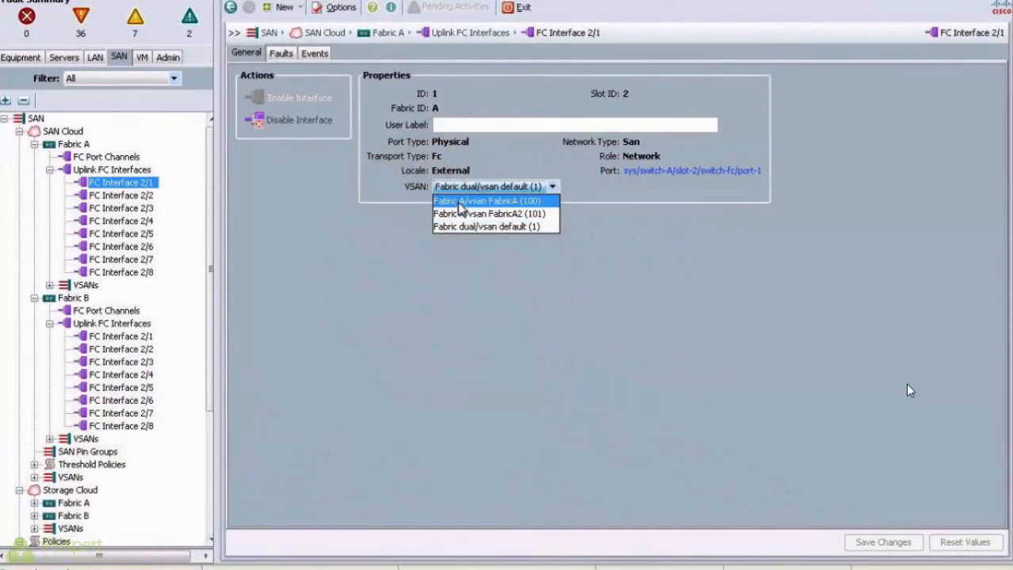
{"action": "left_click", "coordinate": [459, 202]}
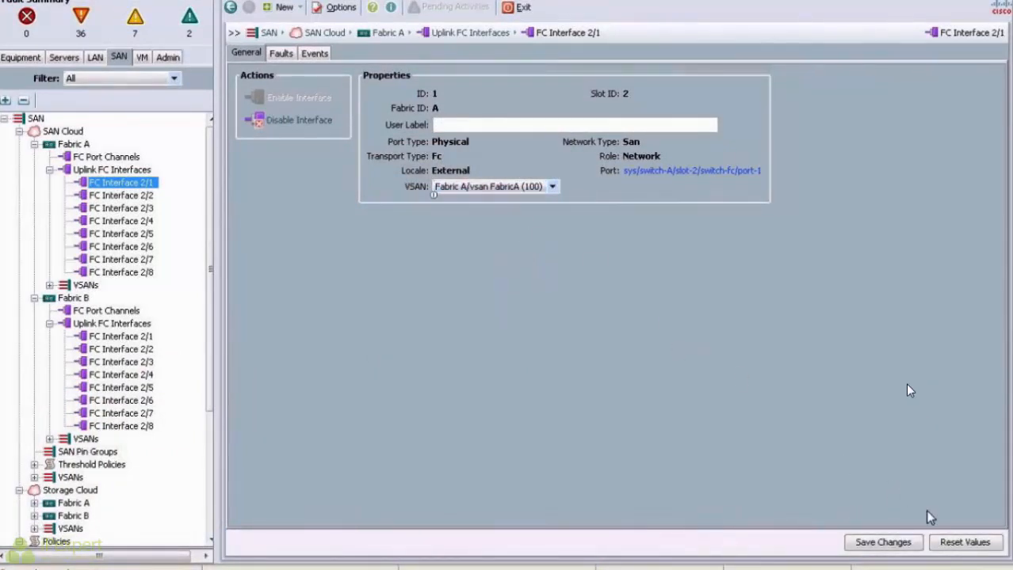
{"action": "left_click", "coordinate": [949, 544]}
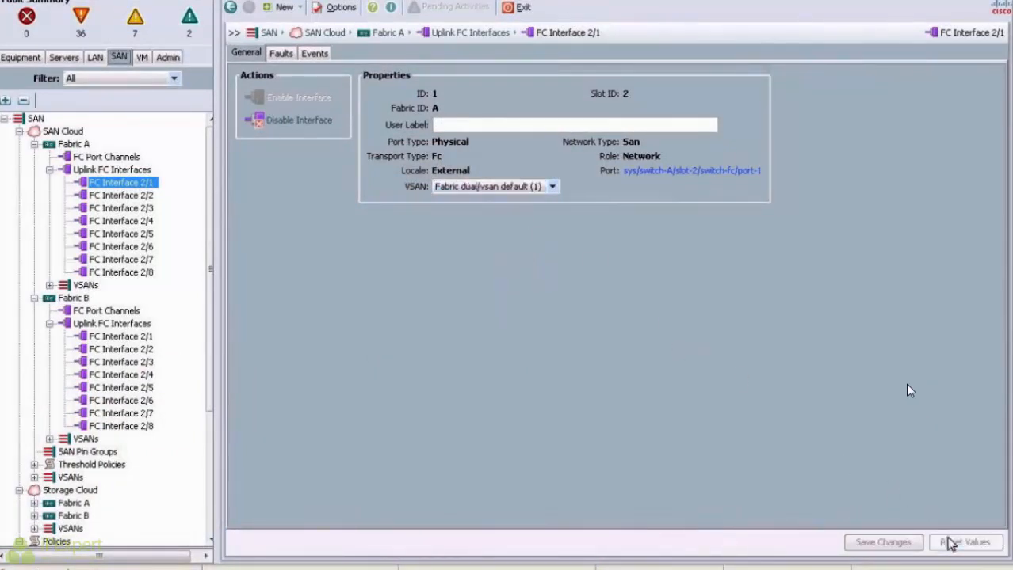
Step: Assign Fabric B's FC Interface 2/1 to VSAN FabricB (200) and save
{"action": "left_click", "coordinate": [131, 337]}
{"action": "left_click", "coordinate": [485, 190]}
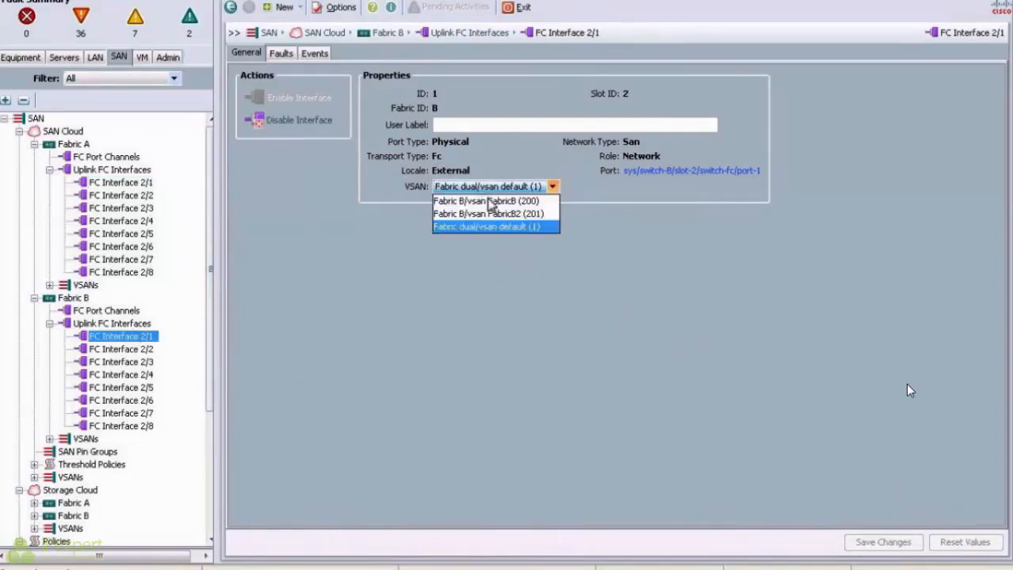
{"action": "left_click", "coordinate": [476, 201]}
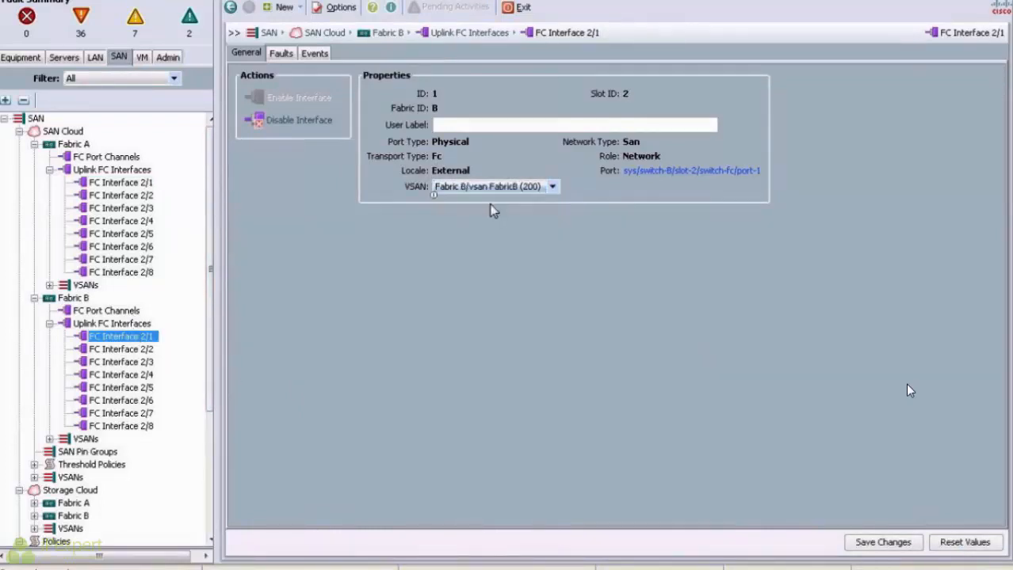
{"action": "left_click", "coordinate": [896, 546]}
{"action": "left_click", "coordinate": [510, 306]}
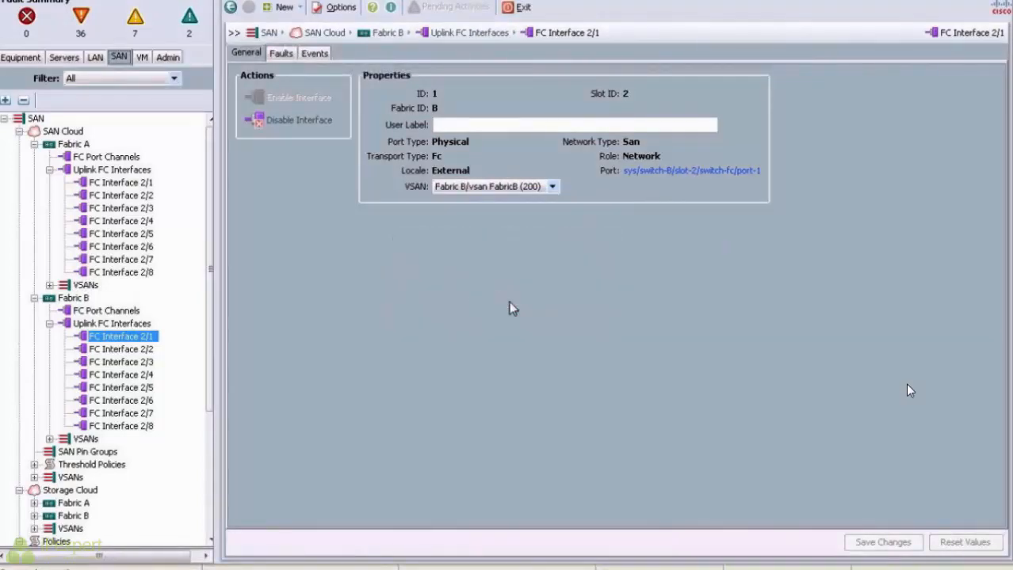
{"action": "key", "text": "super+Tab"}
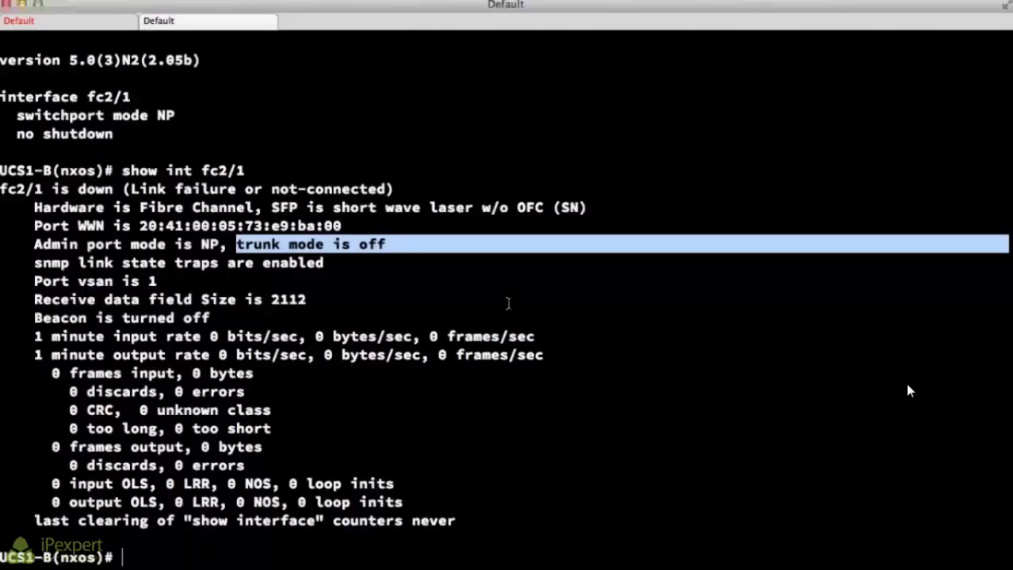
Step: Rerun show int fc2/1 and confirm the port VSAN is now 200
{"action": "key", "text": "Up"}
{"action": "key", "text": "Return"}
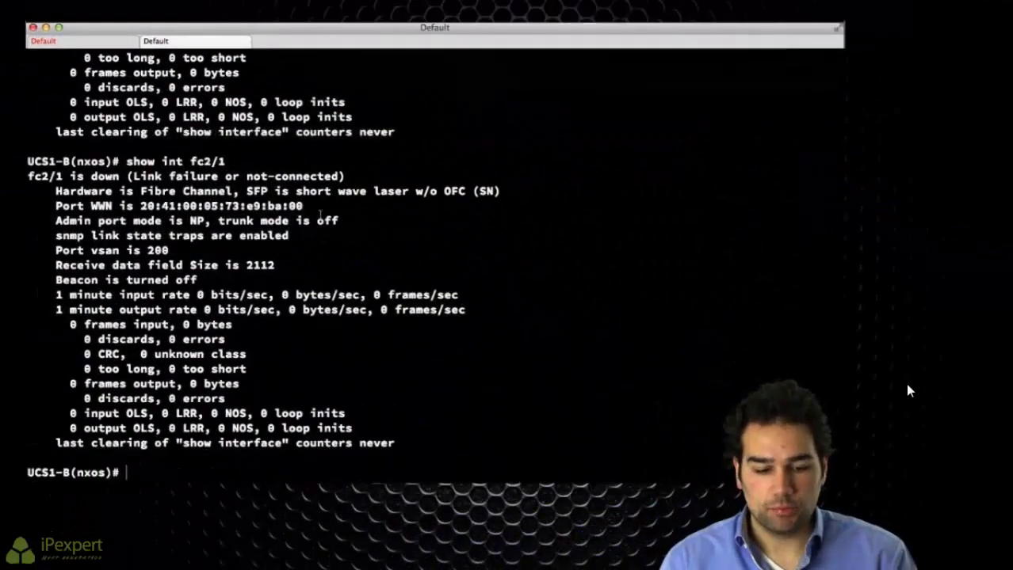
{"action": "left_click_drag", "start_coordinate": [169, 250], "coordinate": [55, 250]}
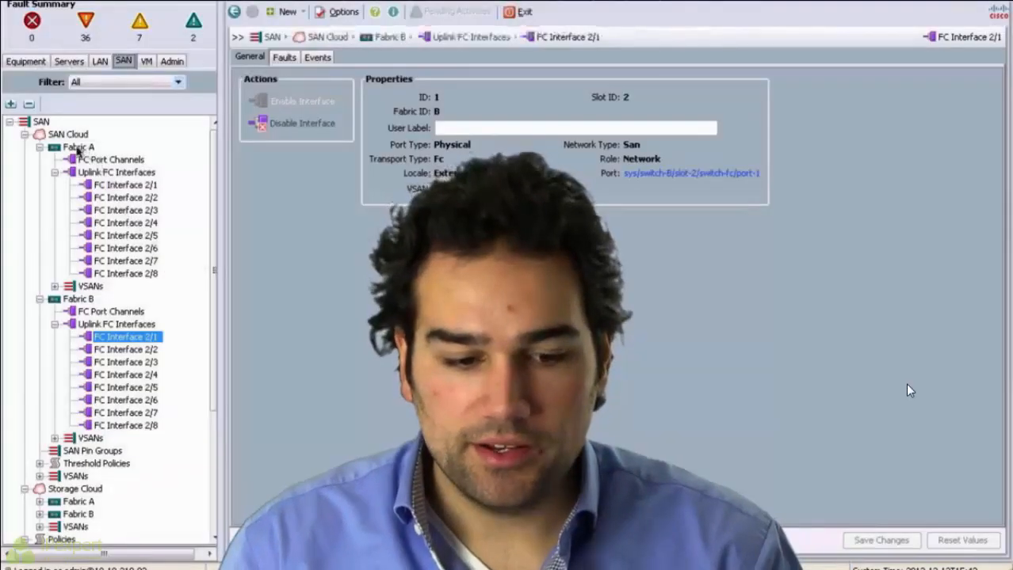
Step: Enable FC uplink trunking on Fabric A's SAN Cloud, then view Fabric B's SAN settings
{"action": "left_click", "coordinate": [78, 148]}
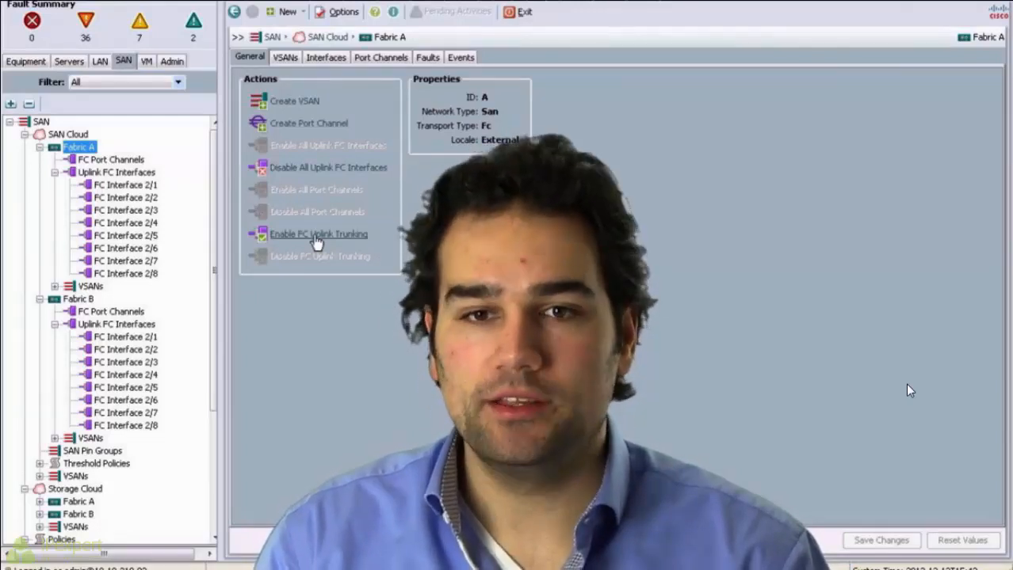
{"action": "left_click", "coordinate": [315, 234]}
{"action": "key", "text": "Return"}
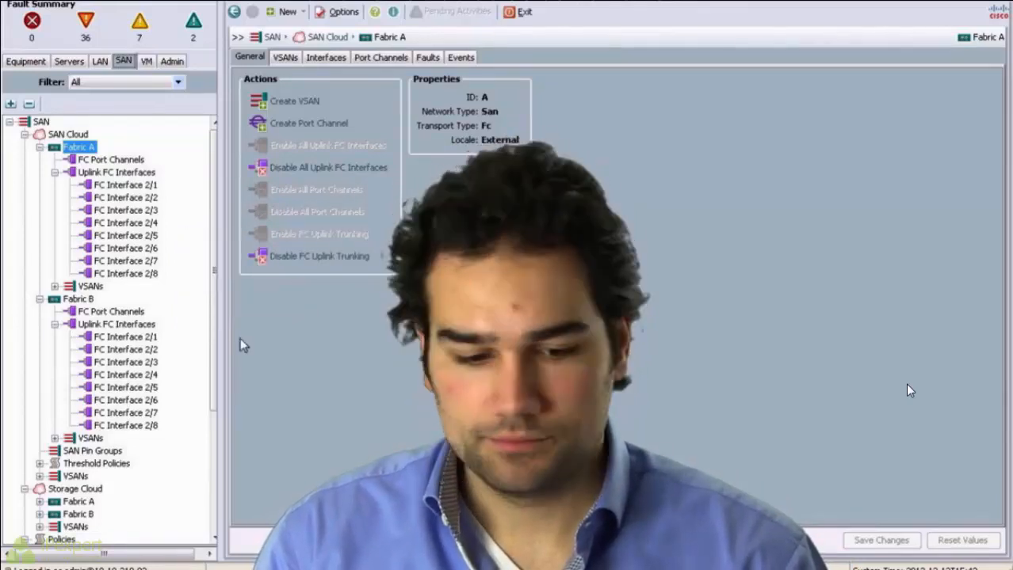
{"action": "left_click", "coordinate": [80, 300]}
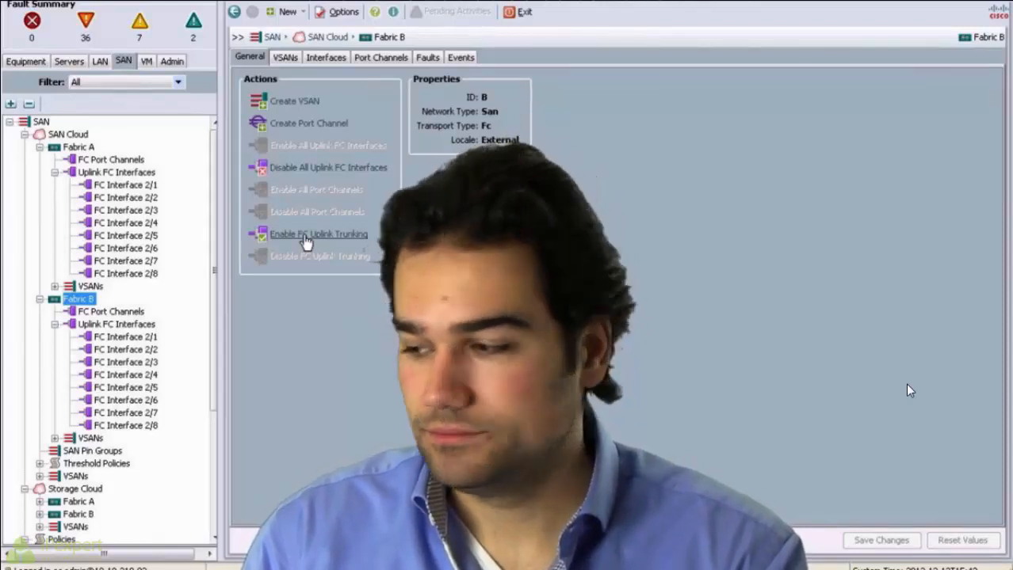
Step: Enable FC uplink trunking on Fabric B, accepting the warning and success messages
{"action": "left_click", "coordinate": [305, 236]}
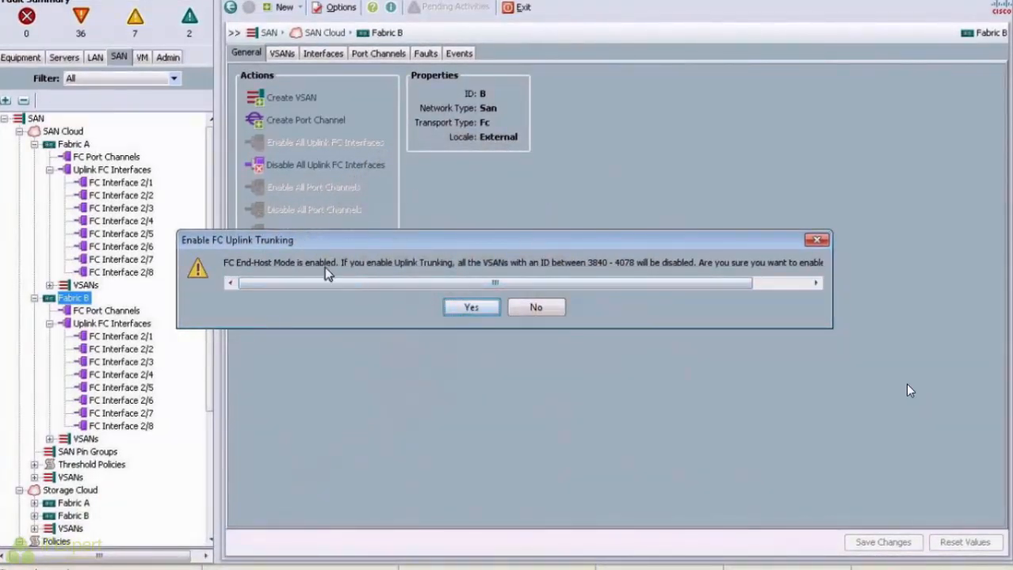
{"action": "left_click_drag", "start_coordinate": [502, 284], "coordinate": [544, 275]}
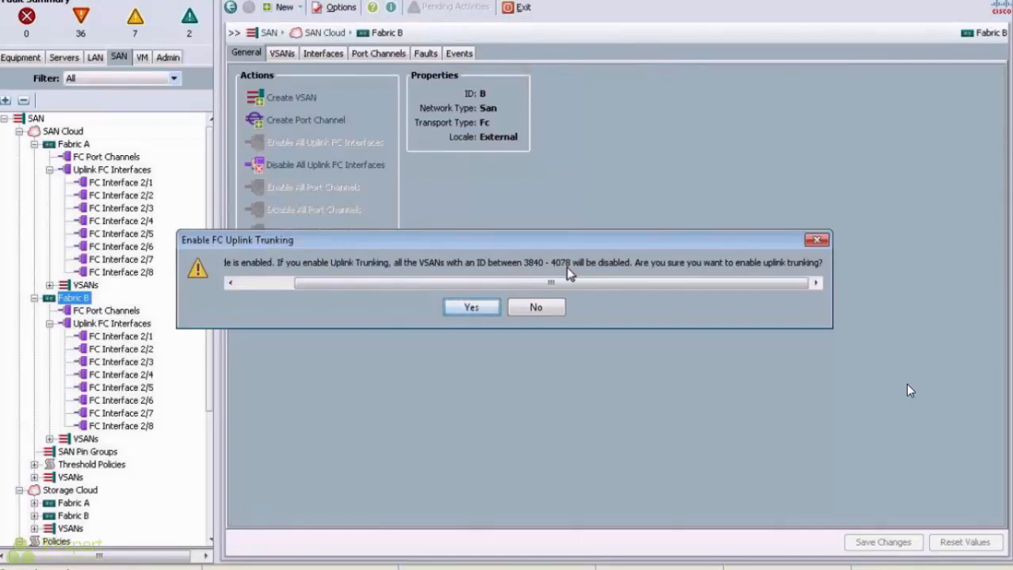
{"action": "left_click", "coordinate": [469, 309]}
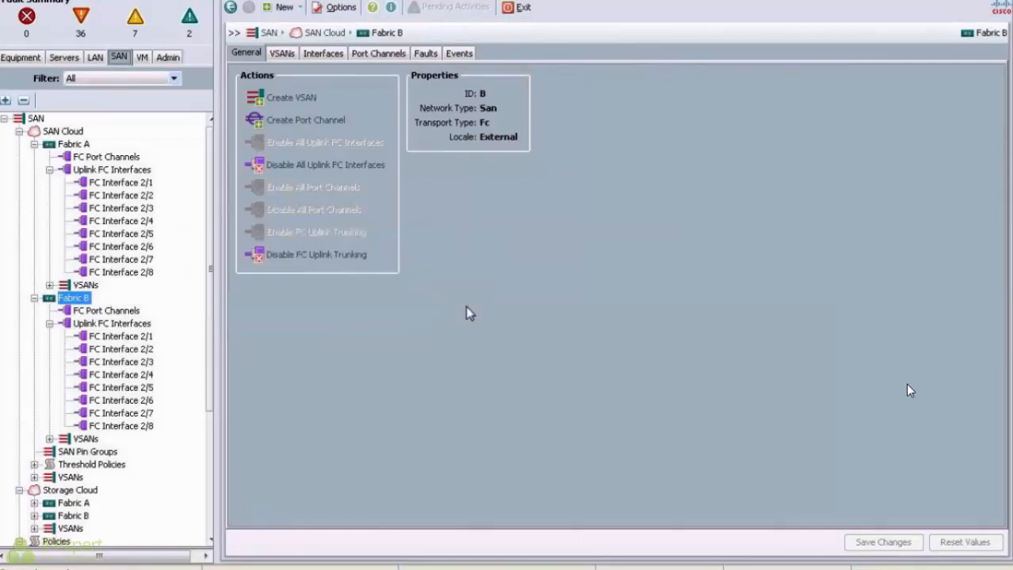
{"action": "left_click", "coordinate": [521, 306]}
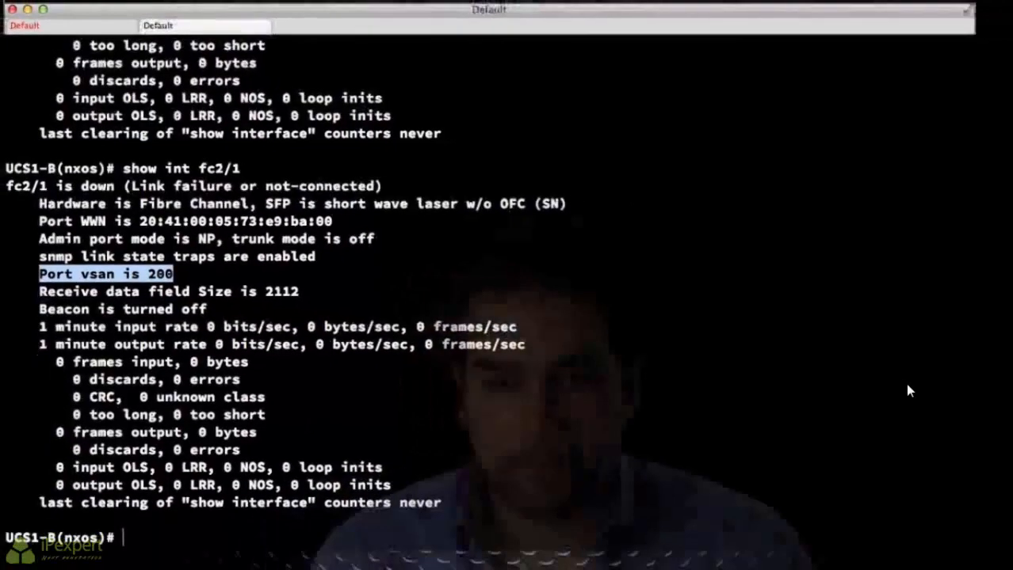
Step: Rerun show int fc2/1 and compare the new trunk mode with the earlier 'off' output
{"action": "key", "text": "Up"}
{"action": "key", "text": "Return"}
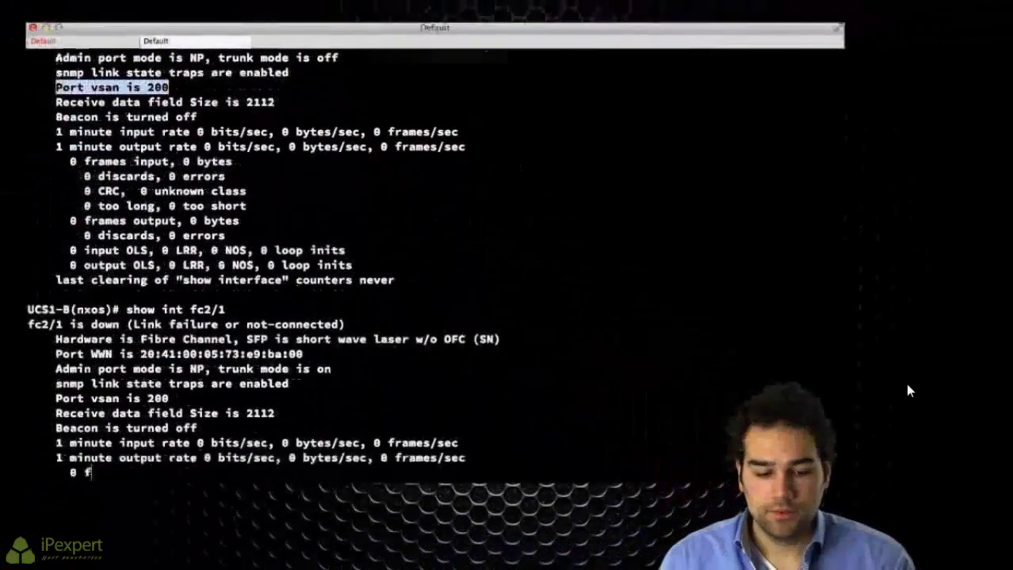
{"action": "left_click_drag", "start_coordinate": [77, 250], "coordinate": [331, 222]}
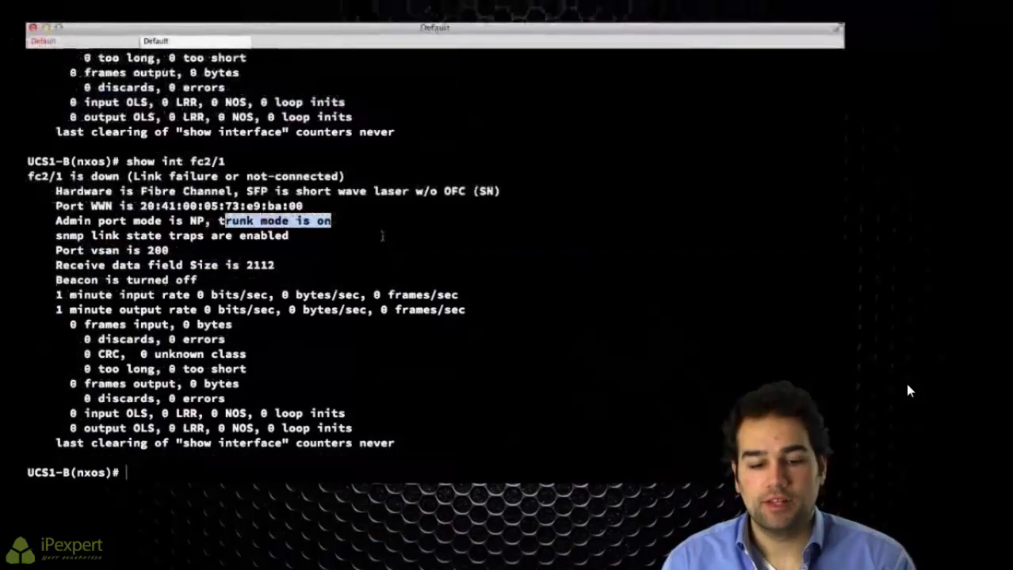
{"action": "scroll", "coordinate": [382, 235], "scroll_direction": "up", "scroll_amount": 5}
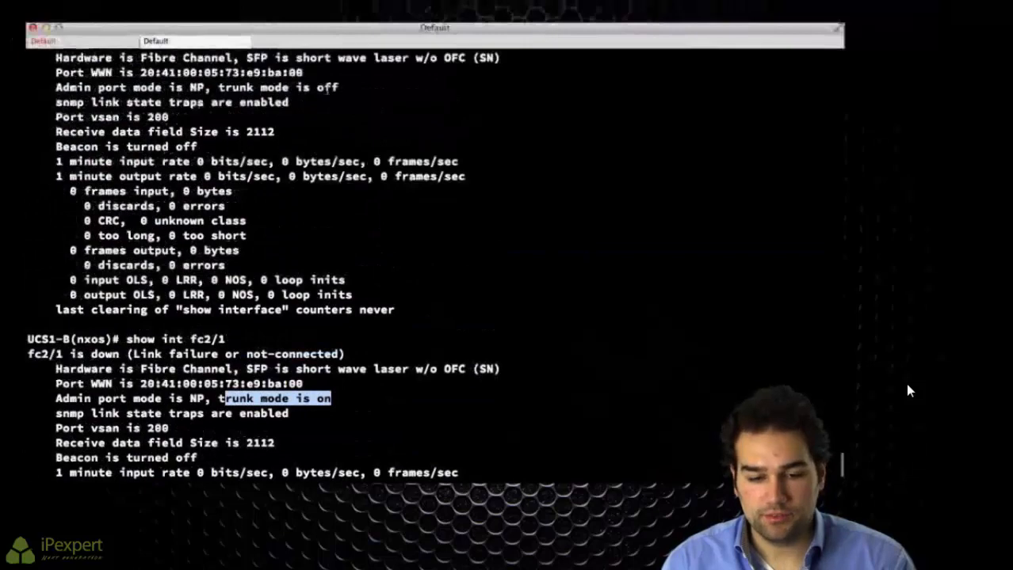
{"action": "double_click", "coordinate": [327, 88]}
{"action": "scroll", "coordinate": [401, 225], "scroll_direction": "down", "scroll_amount": 5}
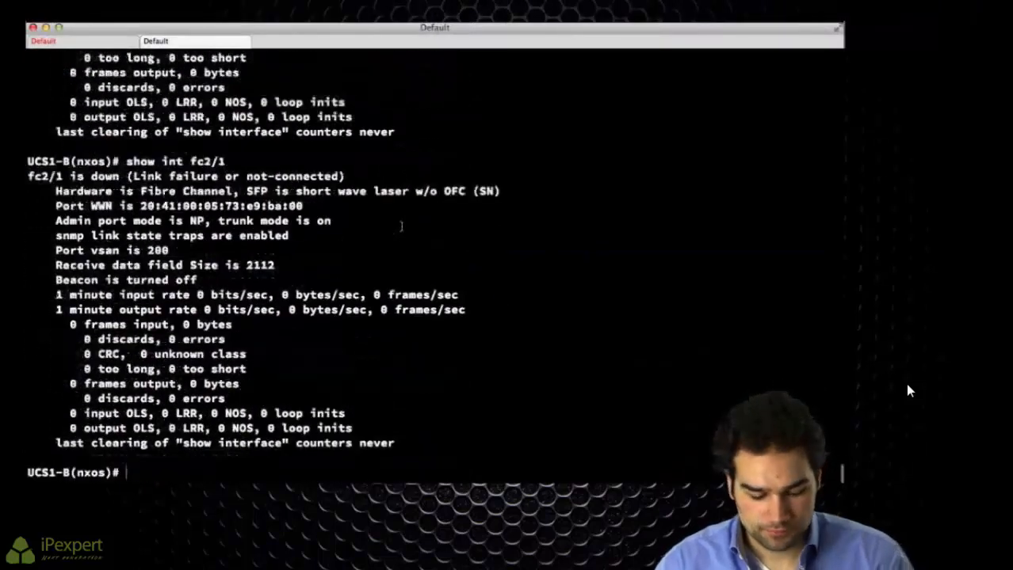
Step: Show fc2/1's running config and highlight the switchport trunk mode on line
{"action": "type", "text": "show run int fc2/1"}
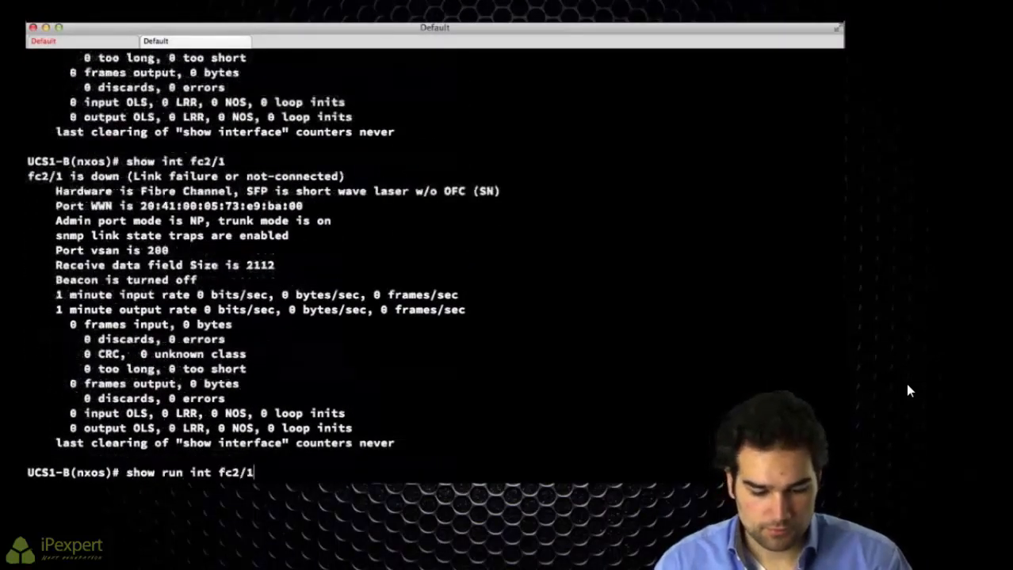
{"action": "key", "text": "Return"}
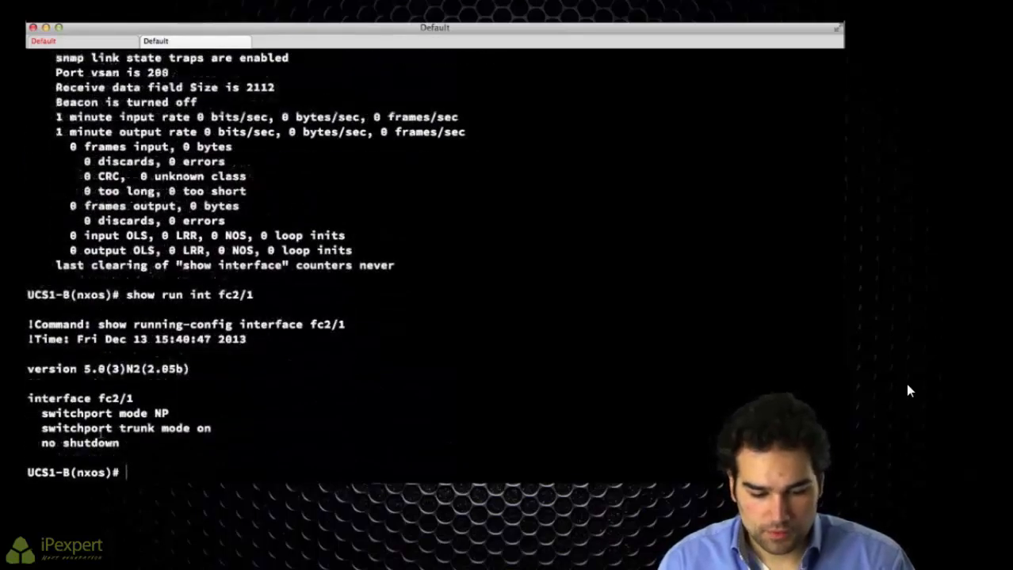
{"action": "left_click_drag", "start_coordinate": [98, 429], "coordinate": [246, 430]}
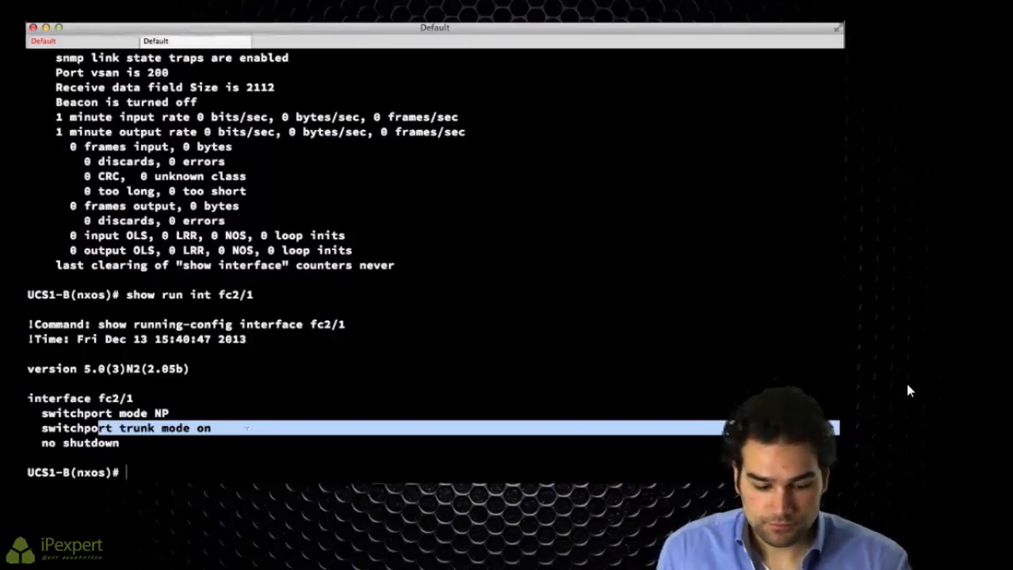
{"action": "key", "text": "Return"}
{"action": "key", "text": "Return"}
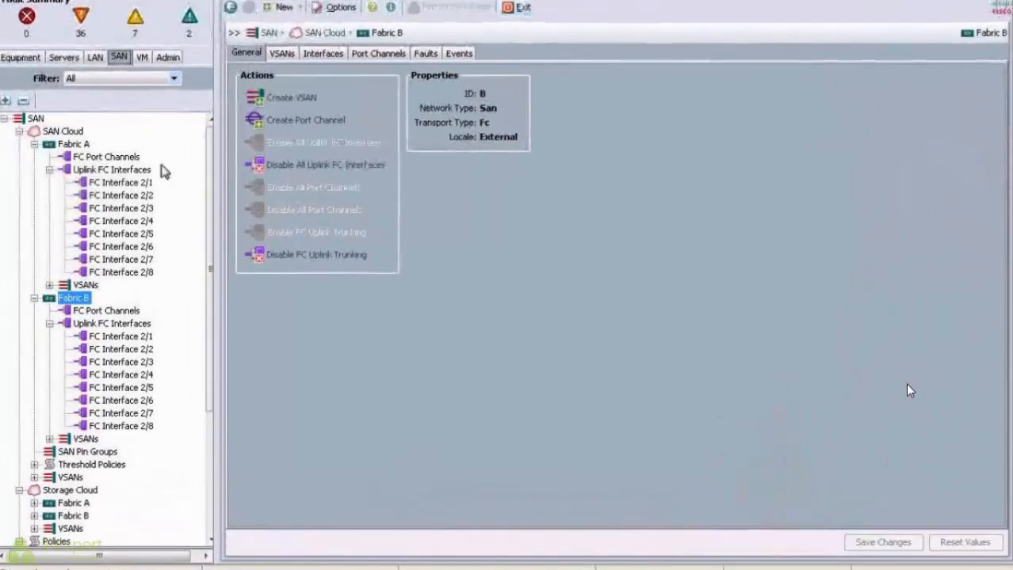
Step: Discard uncommitted changes and navigate to Fabric A's FC Port Channels in the SAN tree
{"action": "left_click", "coordinate": [129, 167]}
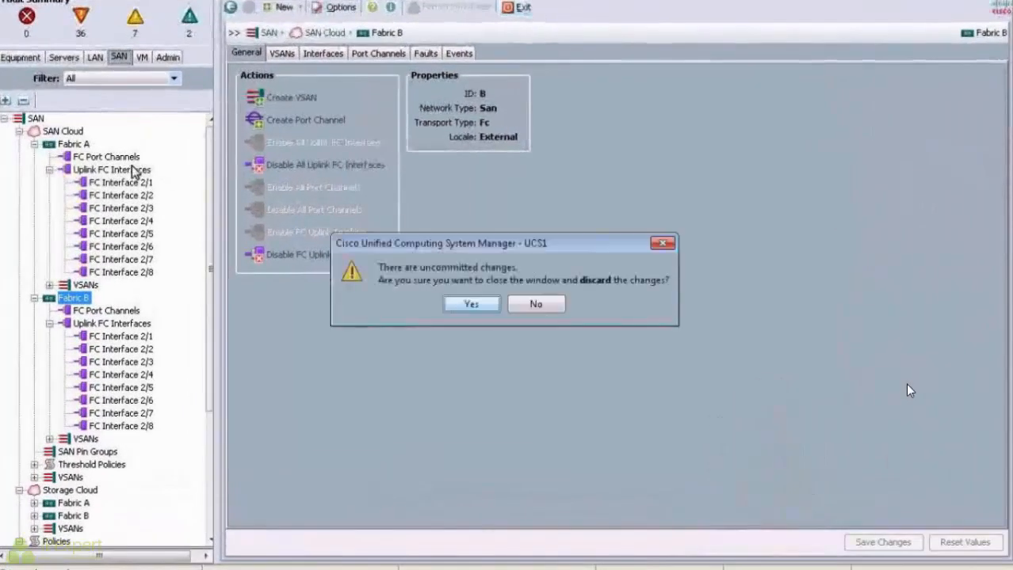
{"action": "left_click", "coordinate": [472, 306]}
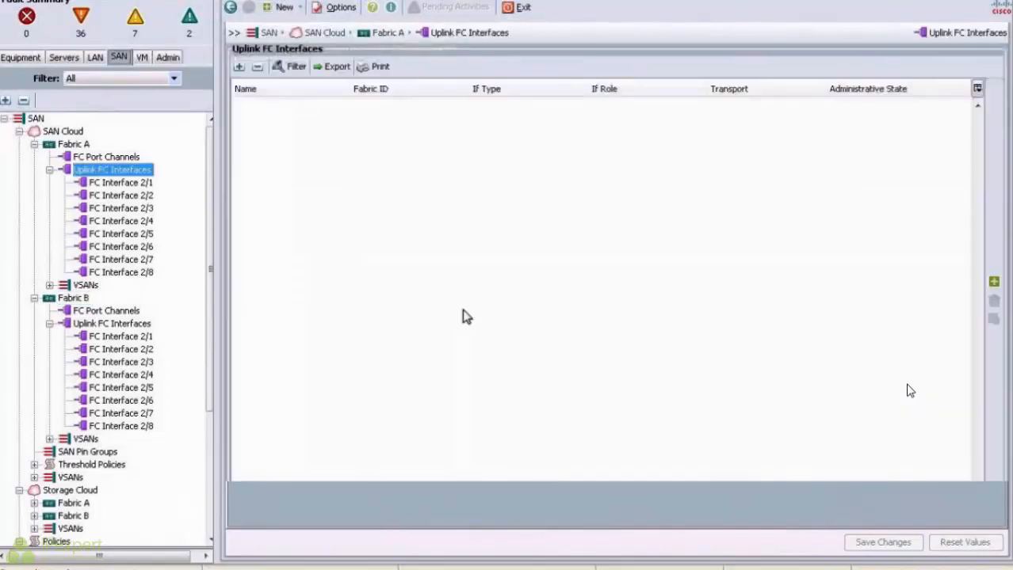
{"action": "left_click", "coordinate": [74, 299]}
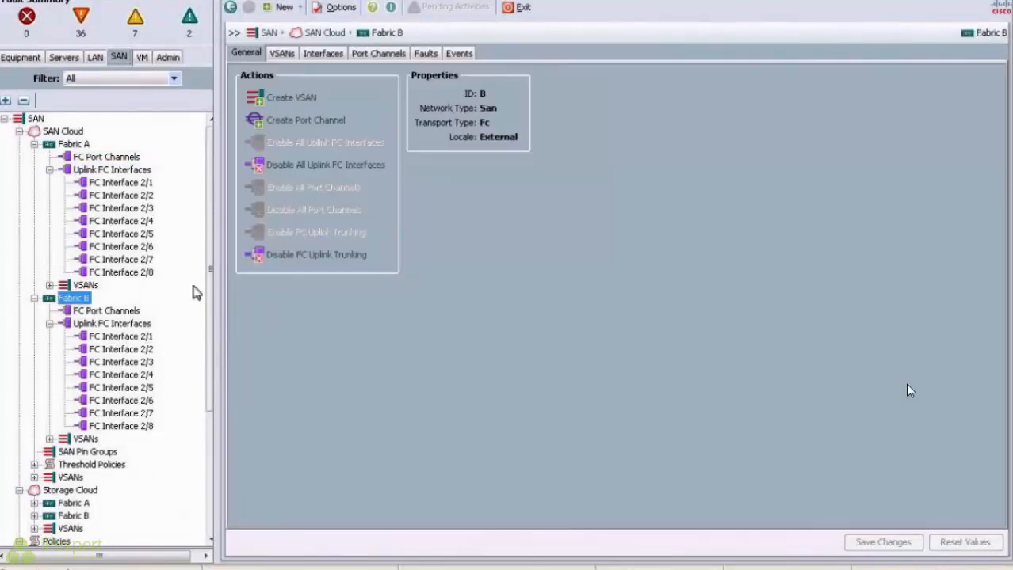
{"action": "left_click", "coordinate": [79, 146]}
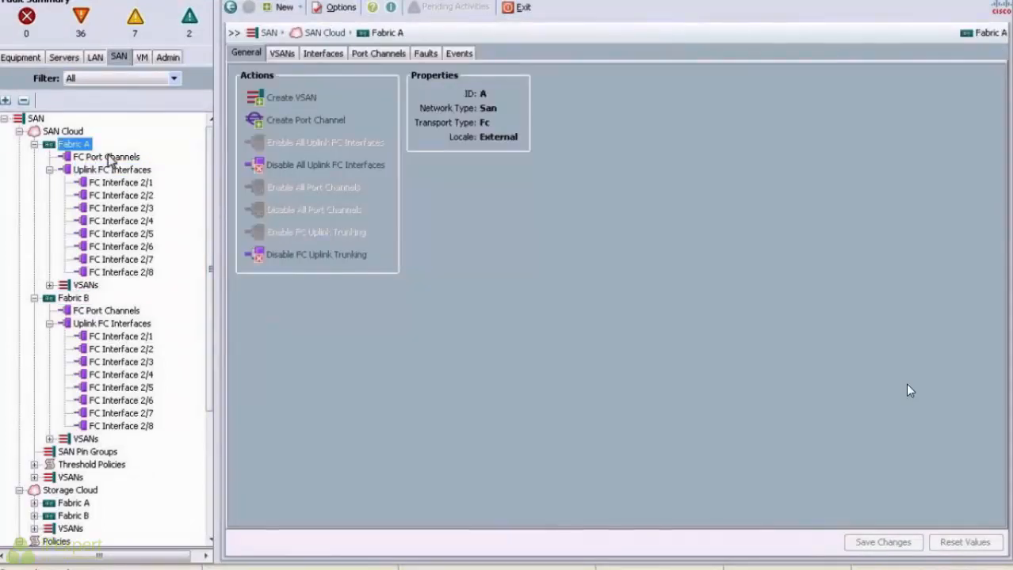
{"action": "left_click", "coordinate": [109, 158]}
{"action": "right_click", "coordinate": [119, 158]}
Step: Create FC port channel 2 named RicksFCPc with member ports 1 and 2
{"action": "left_click", "coordinate": [145, 189]}
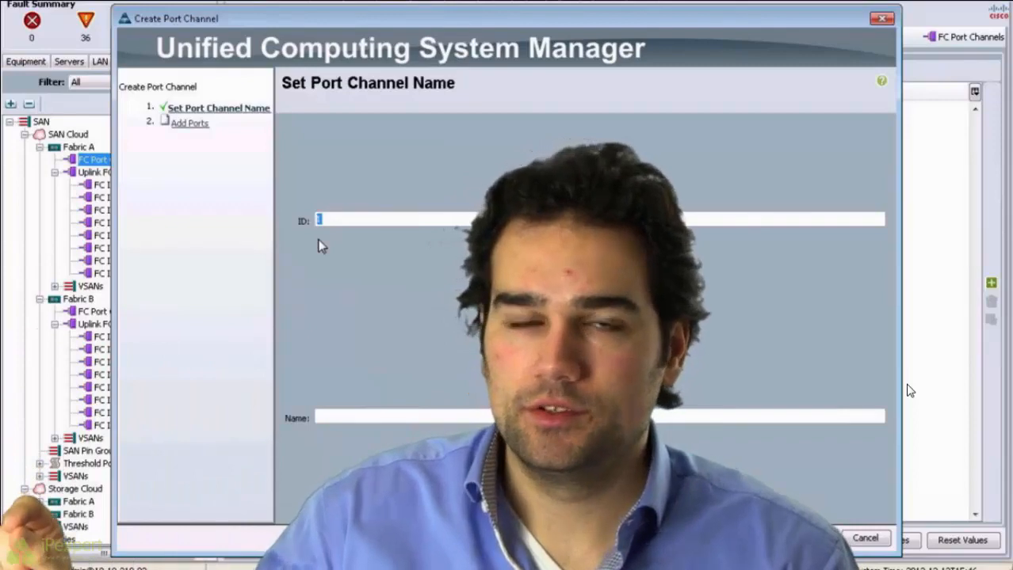
{"action": "key", "text": "F10"}
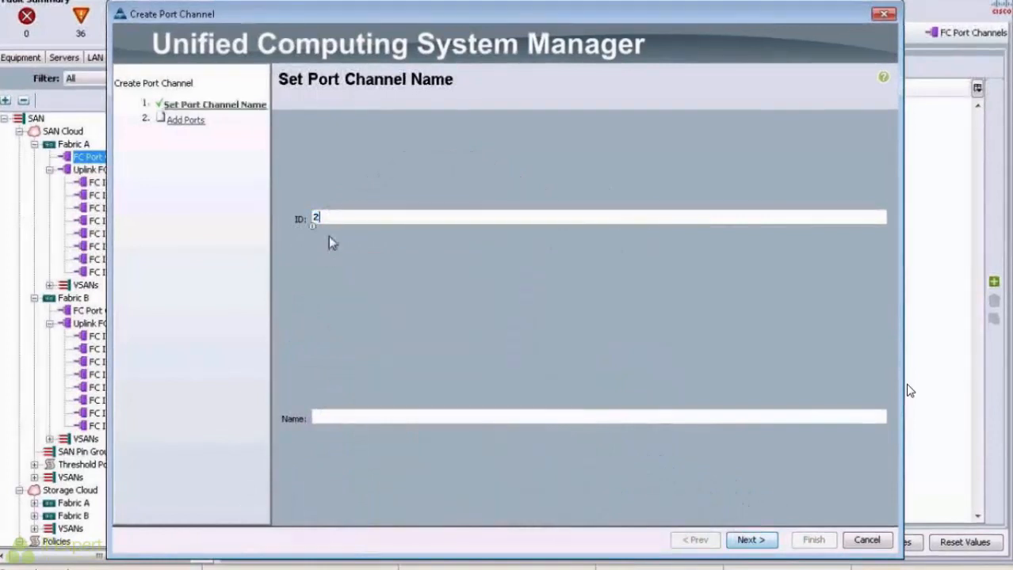
{"action": "left_click", "coordinate": [358, 419]}
{"action": "type", "text": "RicksFCPc"}
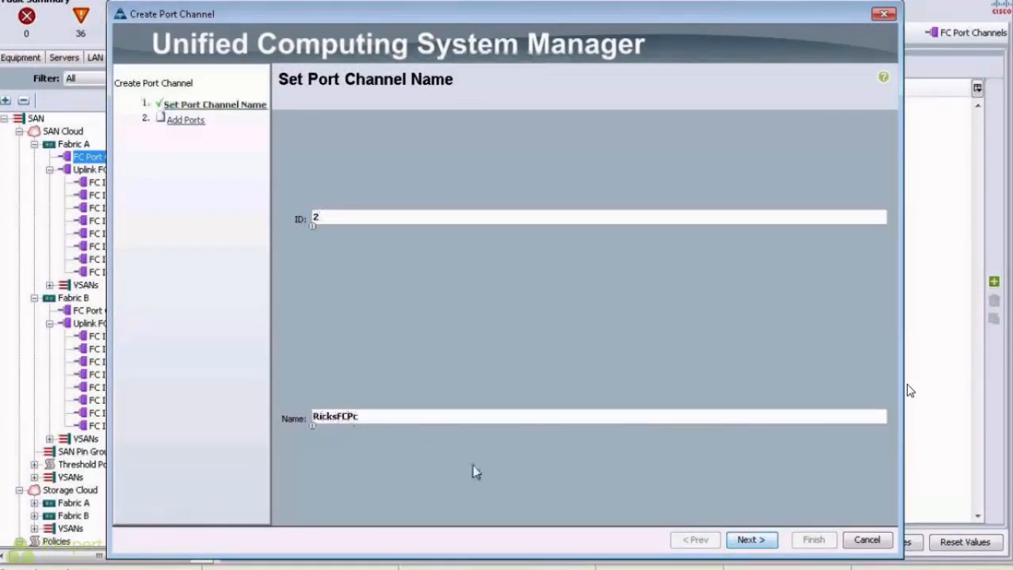
{"action": "left_click", "coordinate": [755, 545]}
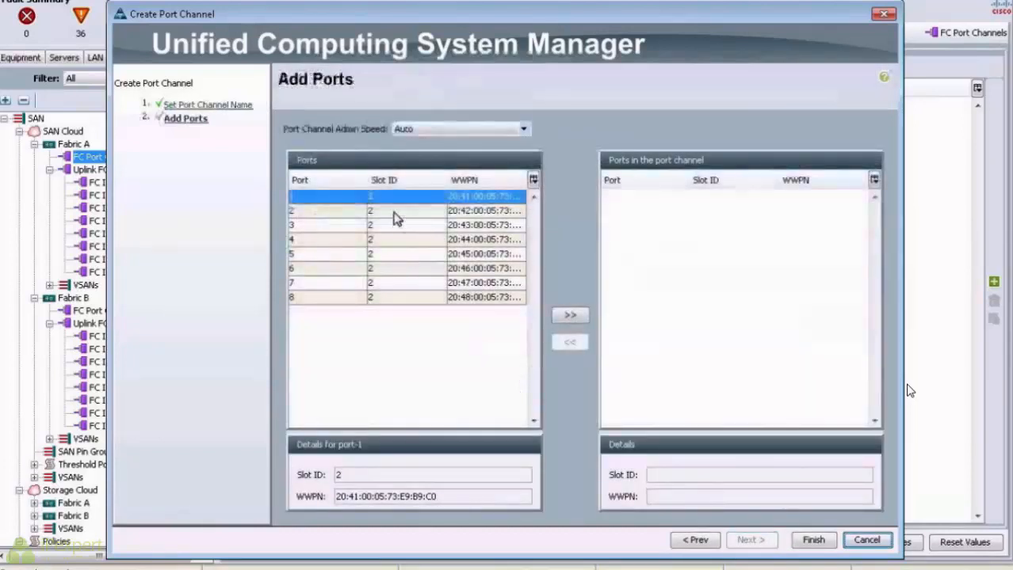
{"action": "left_click", "coordinate": [394, 213], "text": "shift"}
{"action": "left_click", "coordinate": [570, 316]}
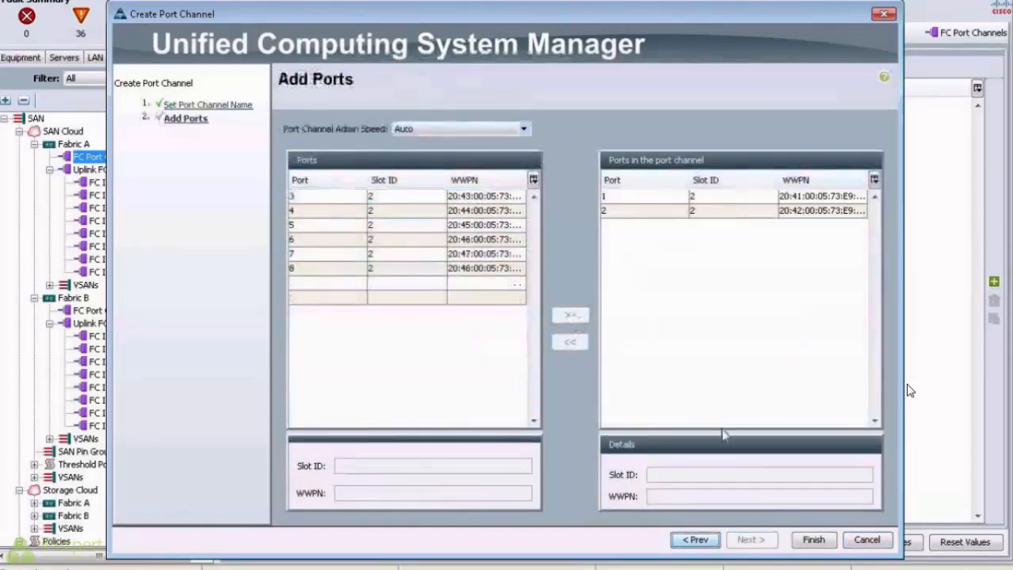
{"action": "left_click", "coordinate": [812, 539]}
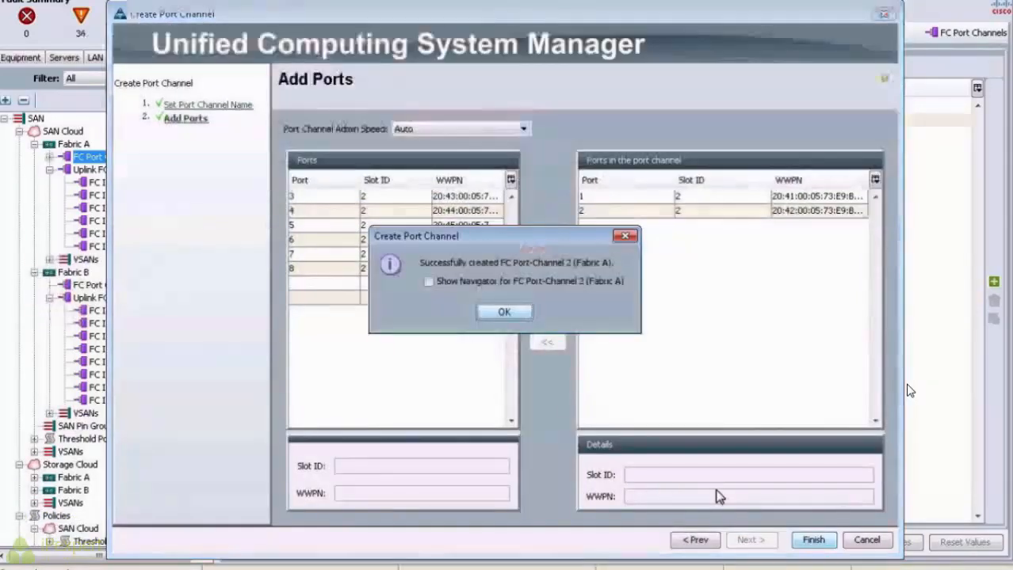
Step: Open FC Port-Channel 2's properties under Fabric A
{"action": "left_click", "coordinate": [502, 312]}
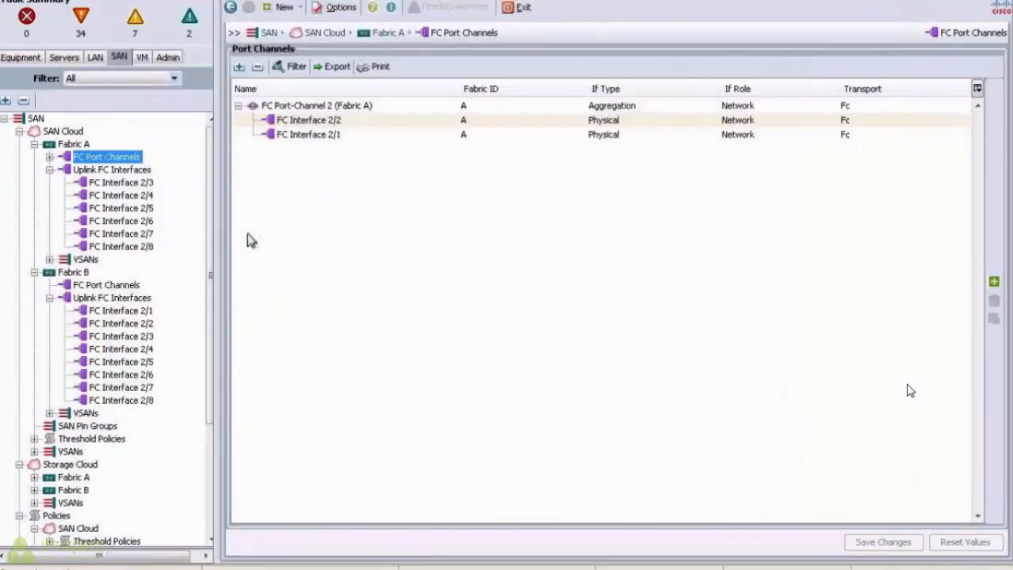
{"action": "left_click", "coordinate": [49, 156]}
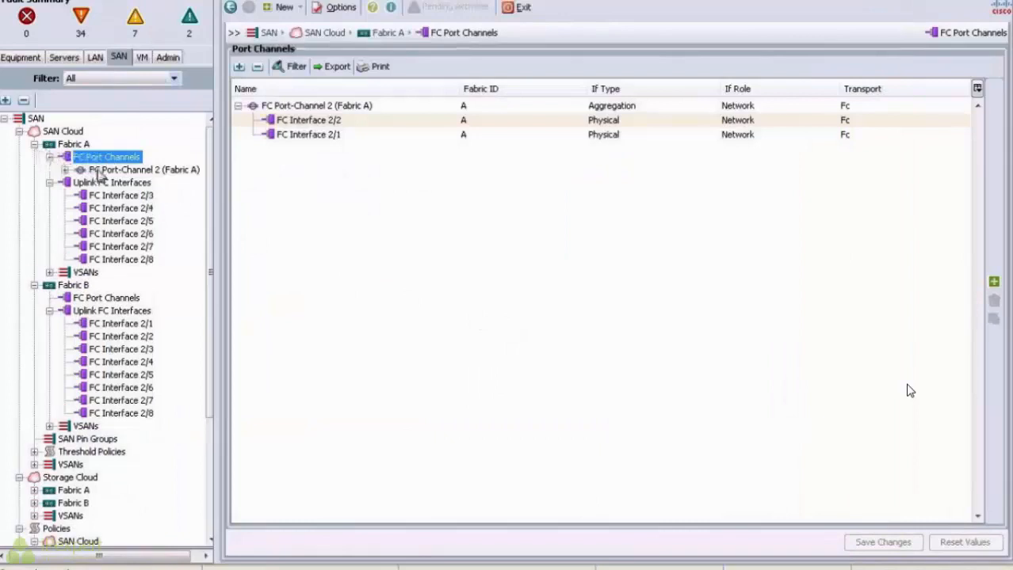
{"action": "left_click", "coordinate": [99, 171]}
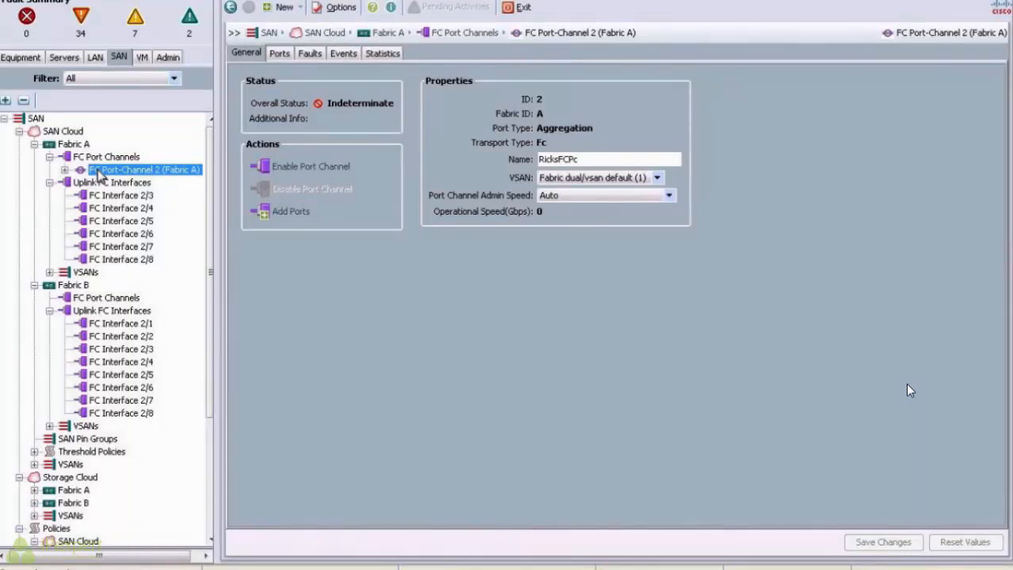
Step: Enable FC Port-Channel 2, then review its VSAN dropdown and Fabric A's VSANs
{"action": "left_click", "coordinate": [331, 168]}
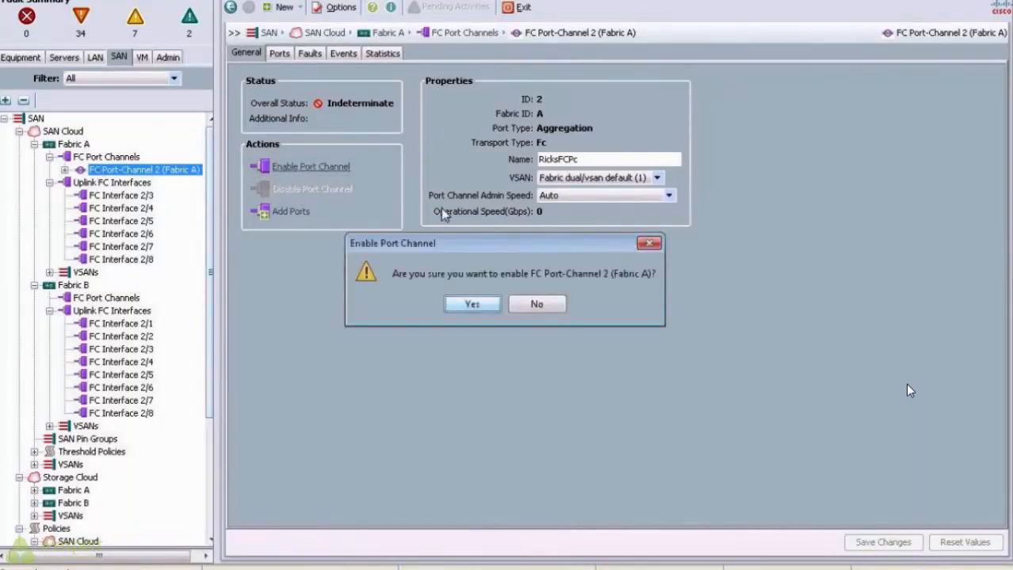
{"action": "left_click", "coordinate": [476, 308]}
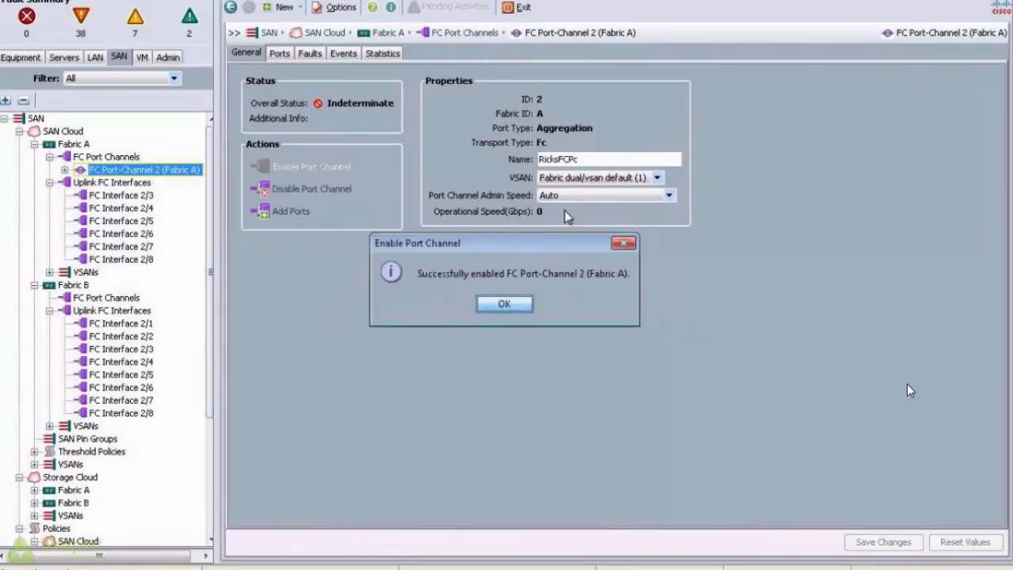
{"action": "key", "text": "Return"}
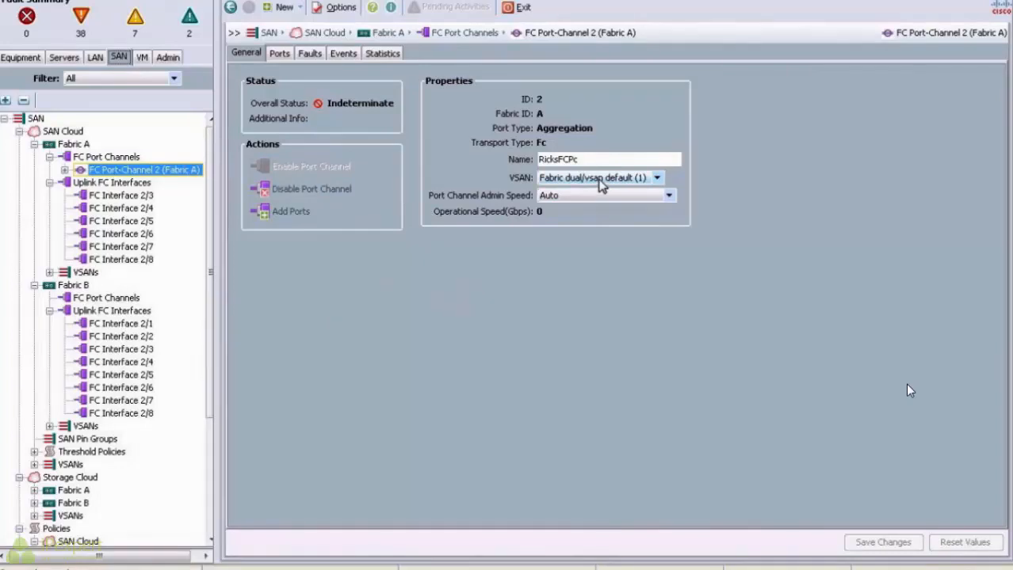
{"action": "left_click", "coordinate": [600, 182]}
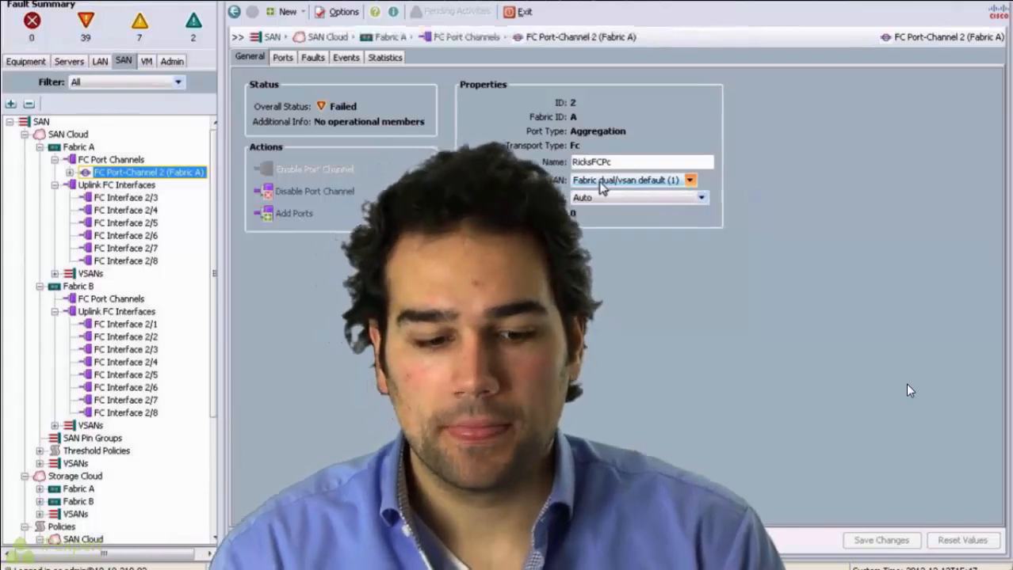
{"action": "left_click", "coordinate": [55, 273]}
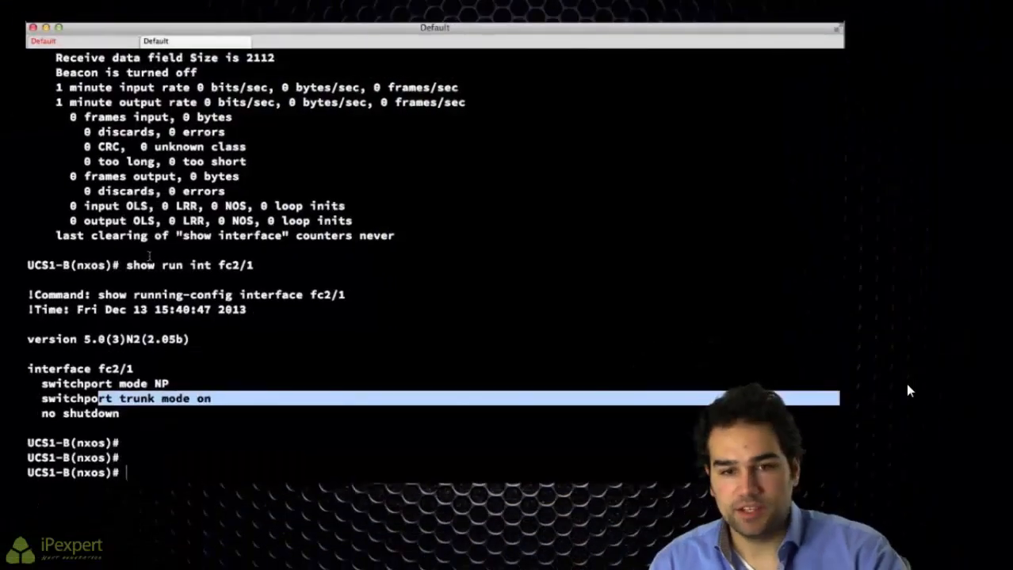
Step: In a new terminal tab, attempt SSH to the switch at 10.10.210.41
{"action": "key", "text": "super+t"}
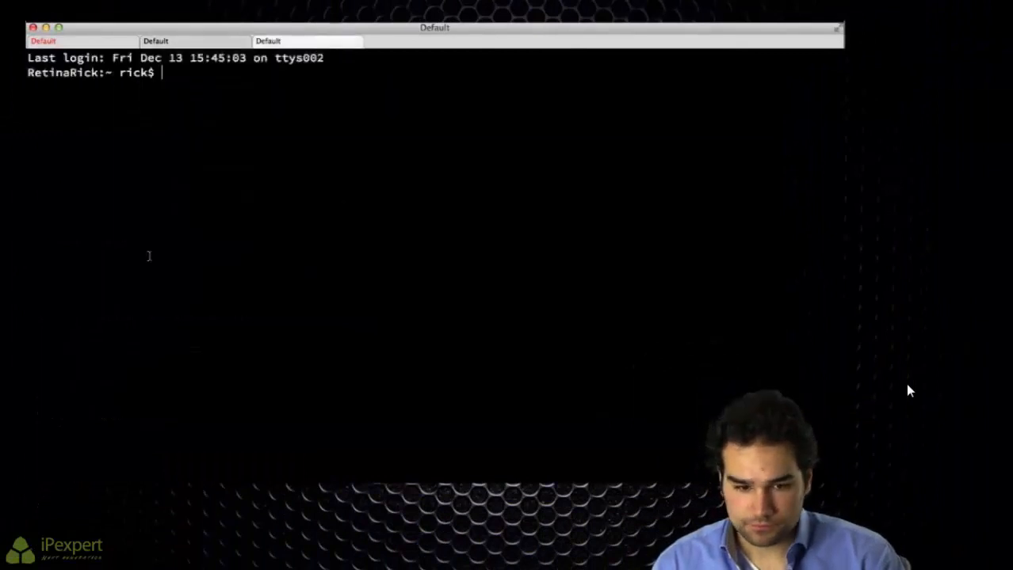
{"action": "type", "text": "telnet pod40.proctorlabs.com"}
{"action": "key", "text": "Up"}
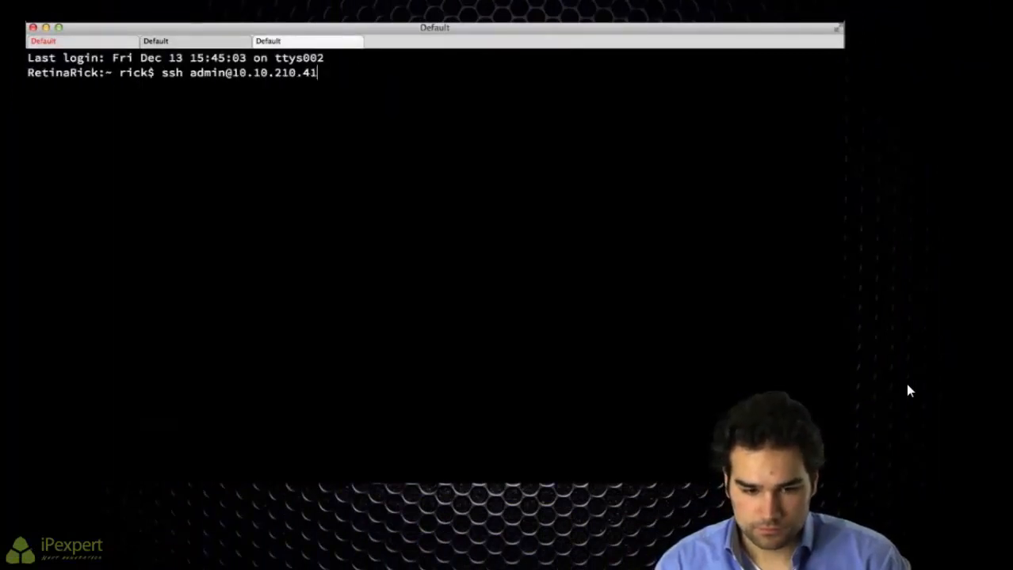
{"action": "key", "text": "Return"}
{"action": "mouse_move", "coordinate": [905, 477]}
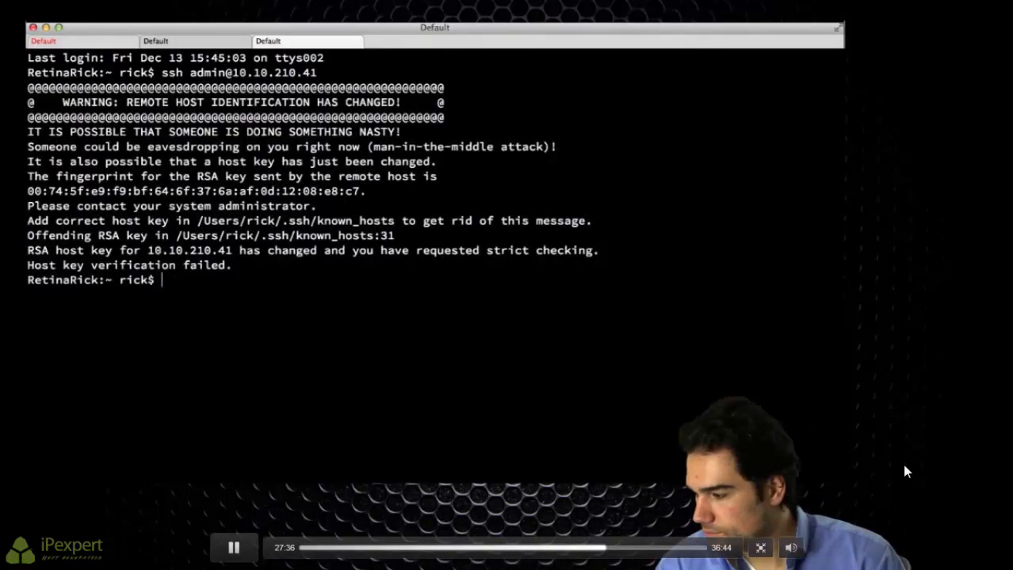
Step: Delete the stale 10.10.210 host-key lines from ~/.ssh/known_hosts in vi and save
{"action": "type", "text": "vi .ssh/kn"}
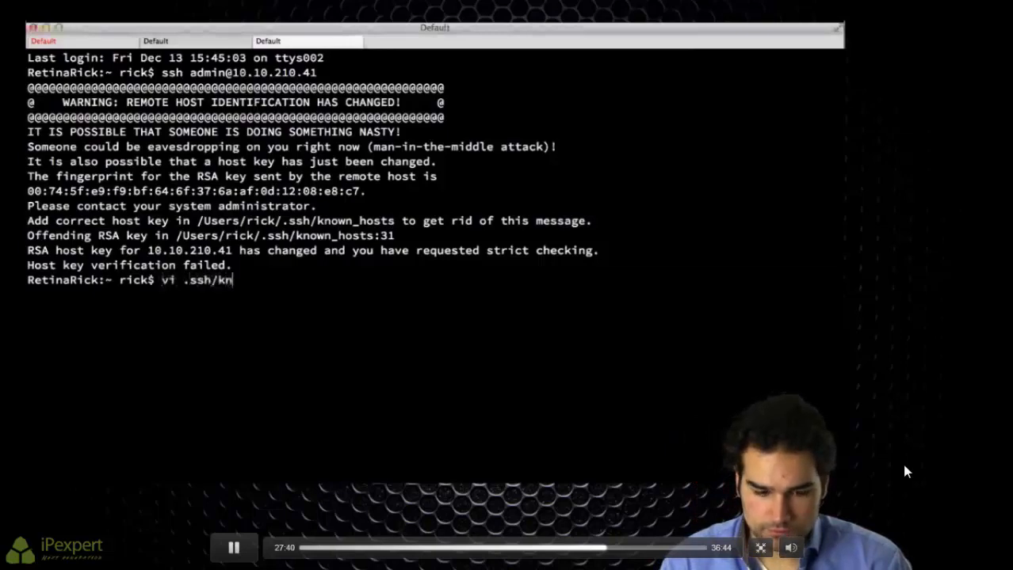
{"action": "key", "text": "Tab"}
{"action": "key", "text": "Return"}
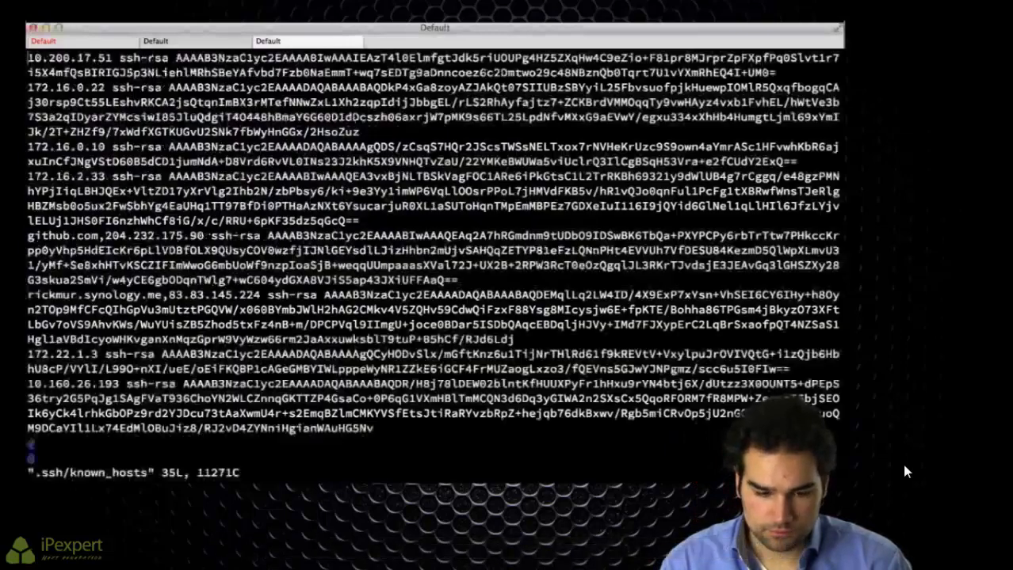
{"action": "type", "text": "/10.10.210"}
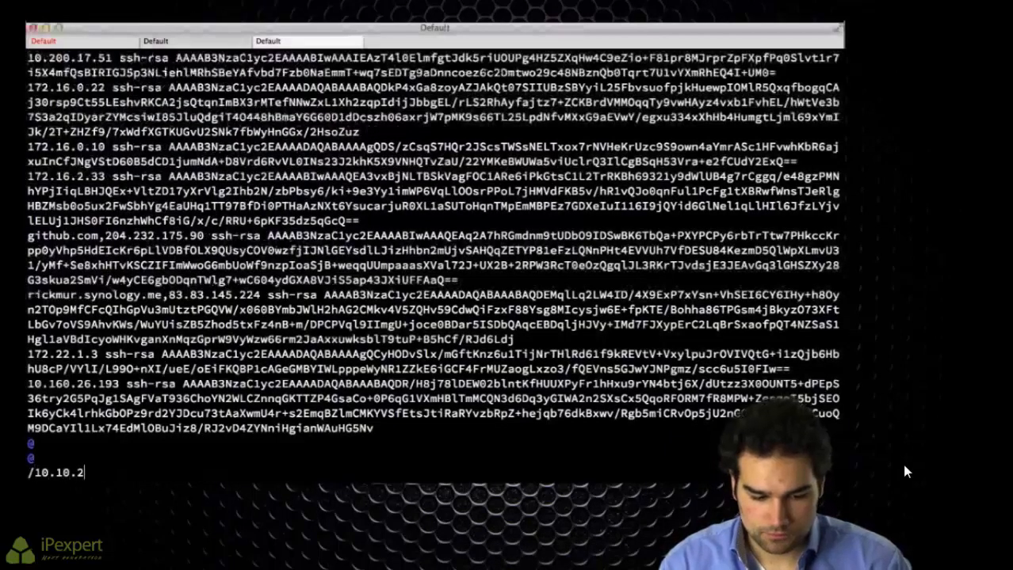
{"action": "key", "text": "Return"}
{"action": "key", "text": "d"}
{"action": "key", "text": "d"}
{"action": "key", "text": "d"}
{"action": "key", "text": "d"}
{"action": "key", "text": "d"}
{"action": "key", "text": "d"}
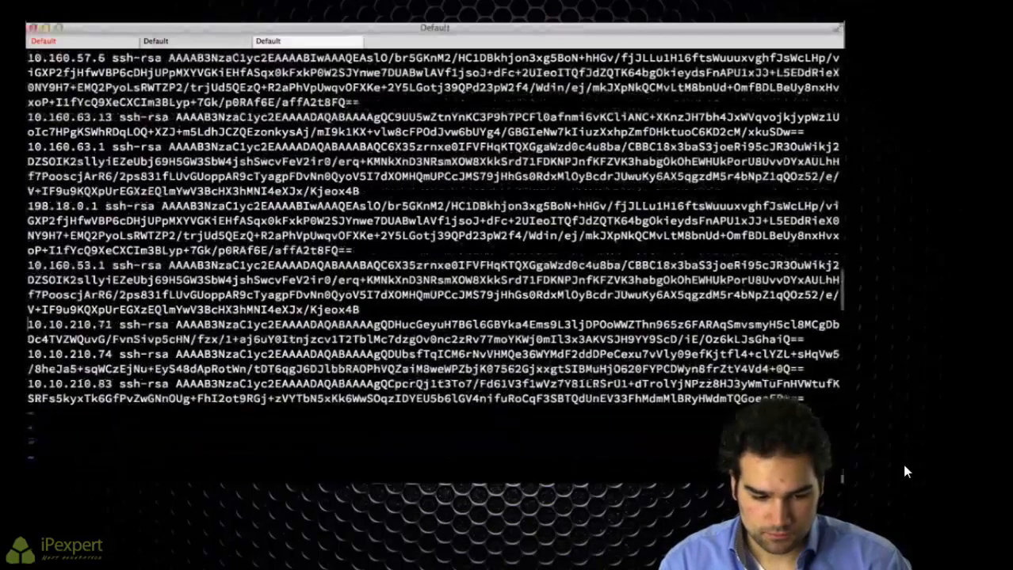
{"action": "key", "text": "d"}
{"action": "key", "text": "d"}
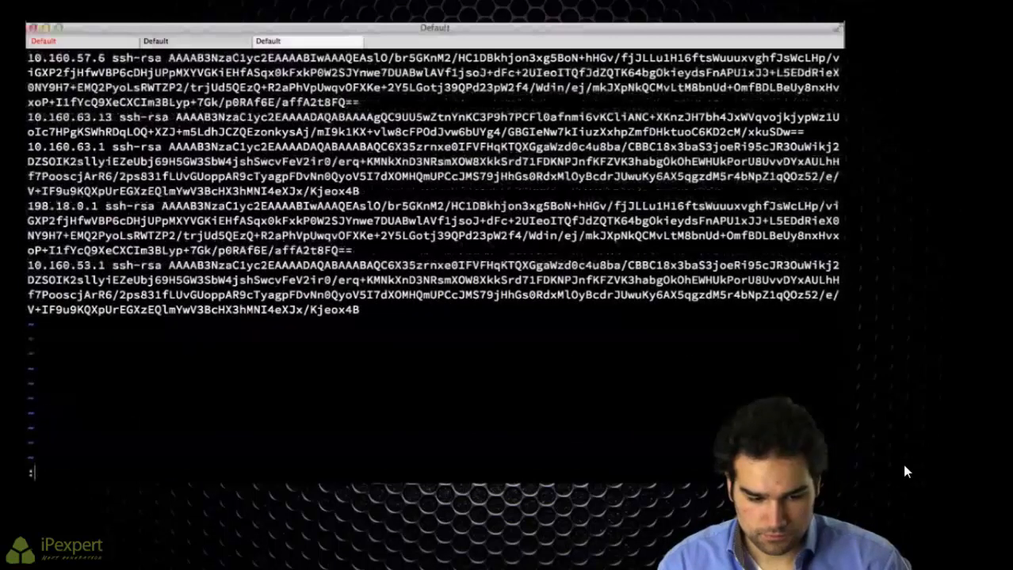
{"action": "type", "text": ":wq"}
{"action": "key", "text": "Return"}
{"action": "key", "text": "Up"}
{"action": "key", "text": "Up"}
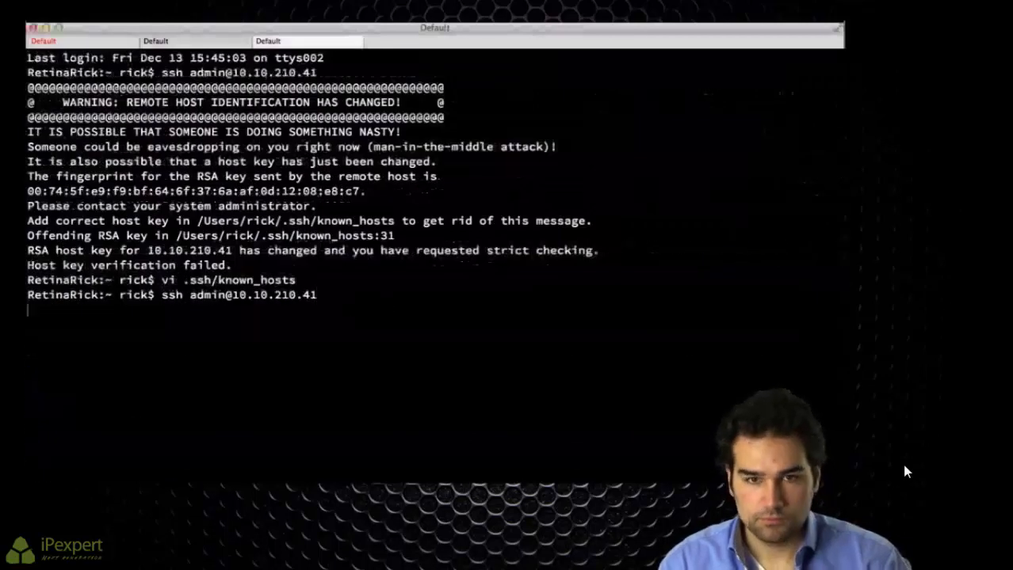
Step: Retry SSH to 10.10.210.41, accept the new host key, and submit the password
{"action": "key", "text": "Return"}
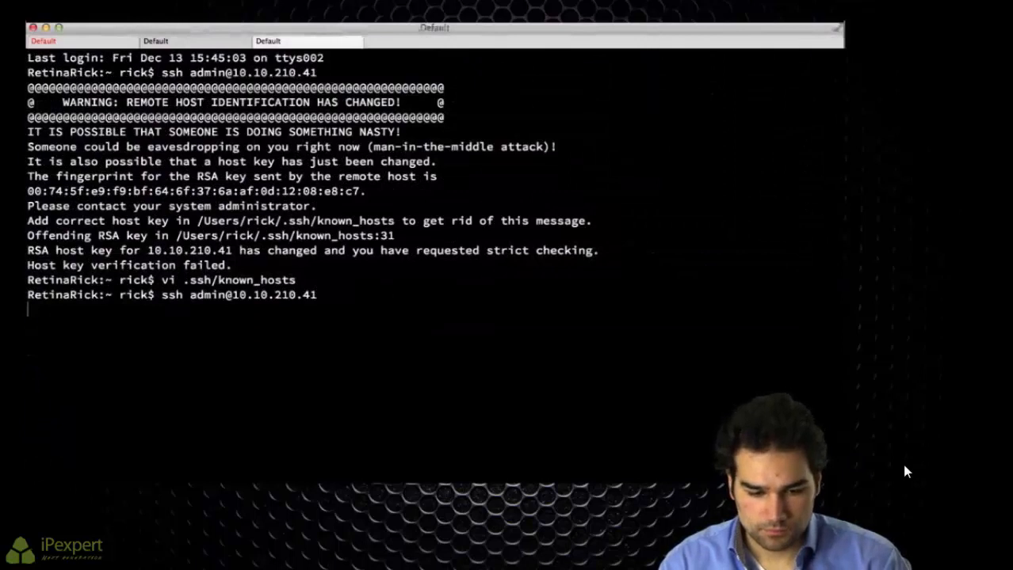
{"action": "type", "text": "yes"}
{"action": "key", "text": "Return"}
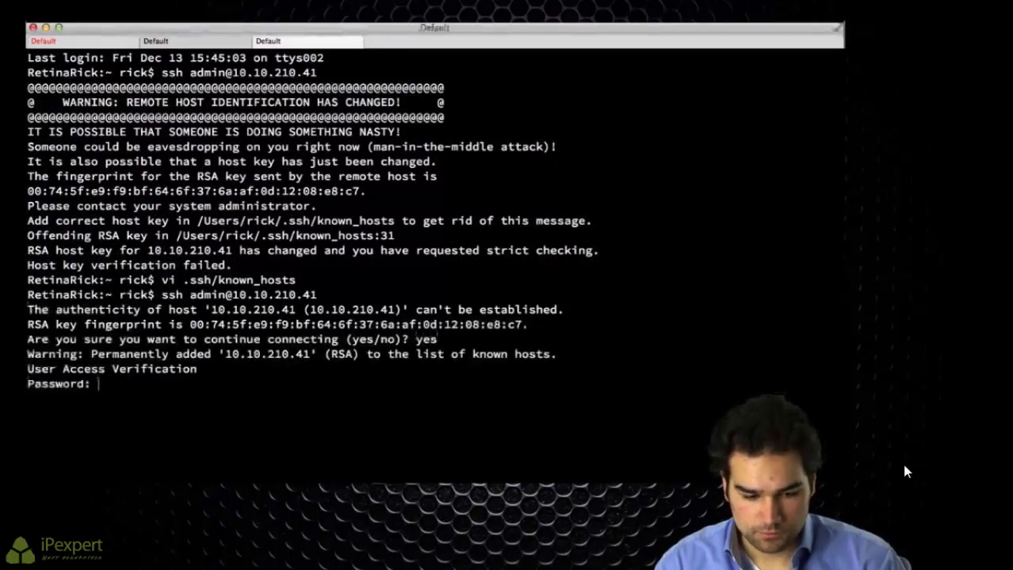
{"action": "key", "text": "Return"}
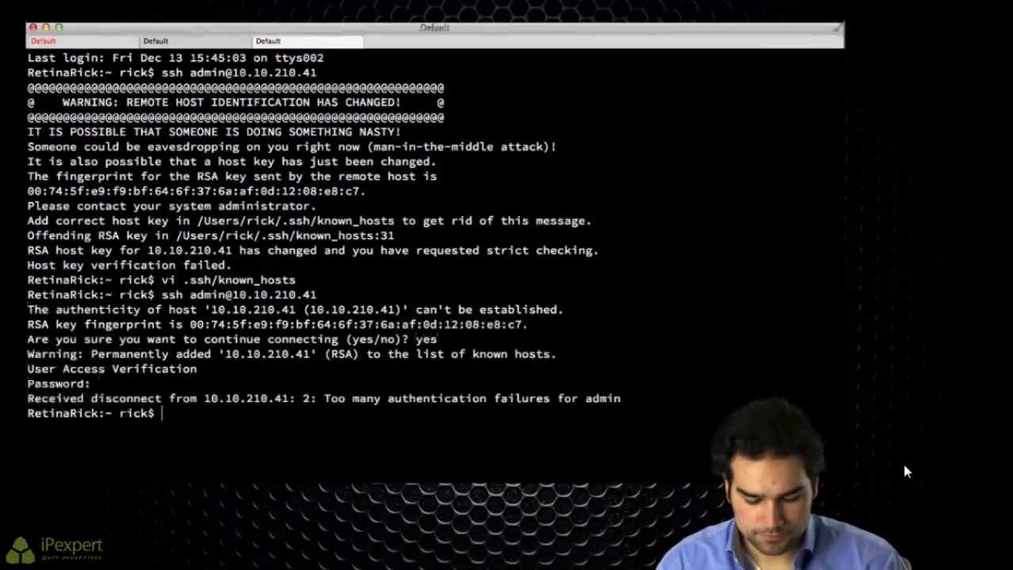
{"action": "type", "text": "telnet pod40.proct"}
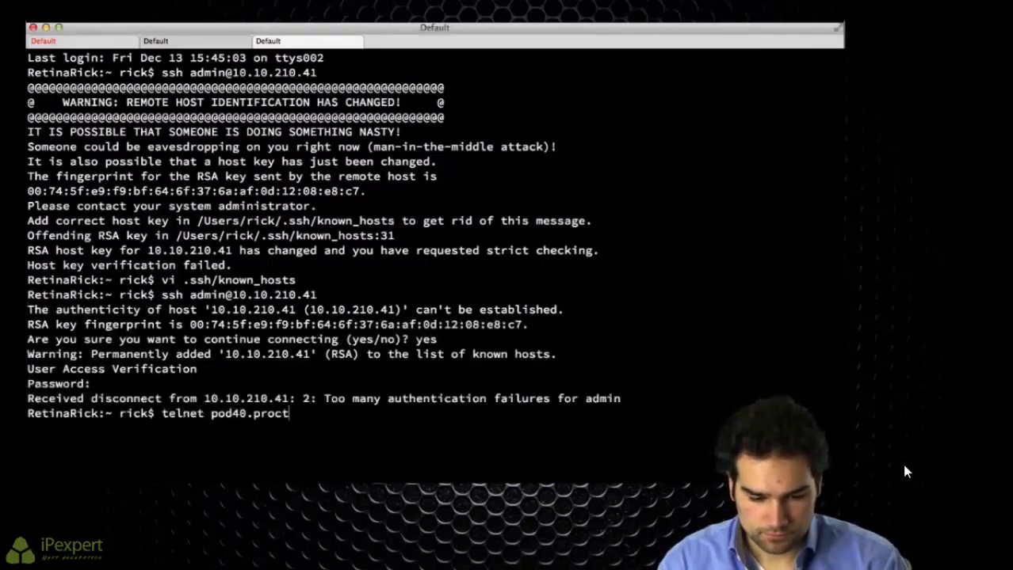
{"action": "type", "text": "orlabs.com"}
Step: Telnet into the pod40 lab server and open the mds1 console session with lab credentials
{"action": "key", "text": "Return"}
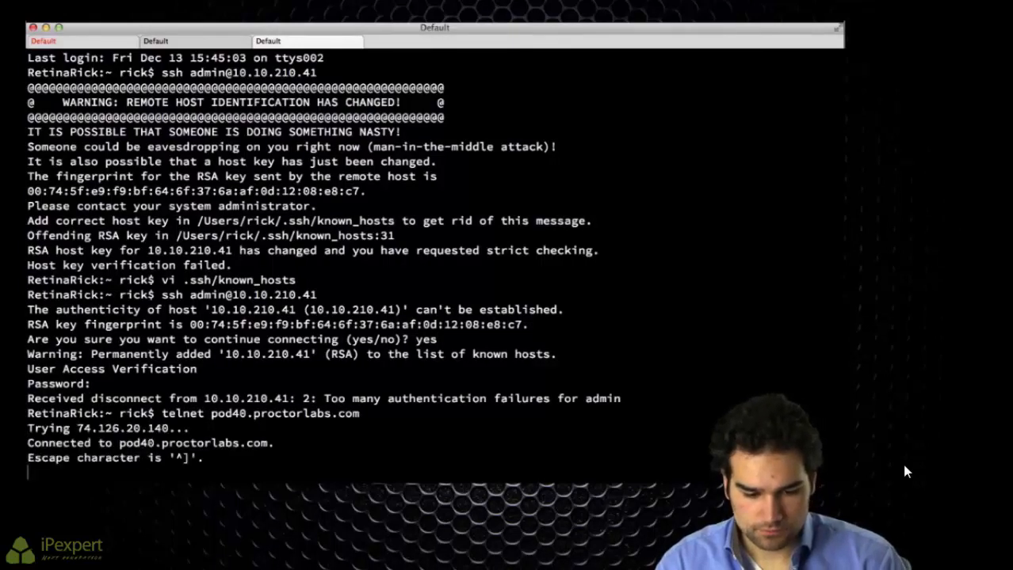
{"action": "key", "text": "Return"}
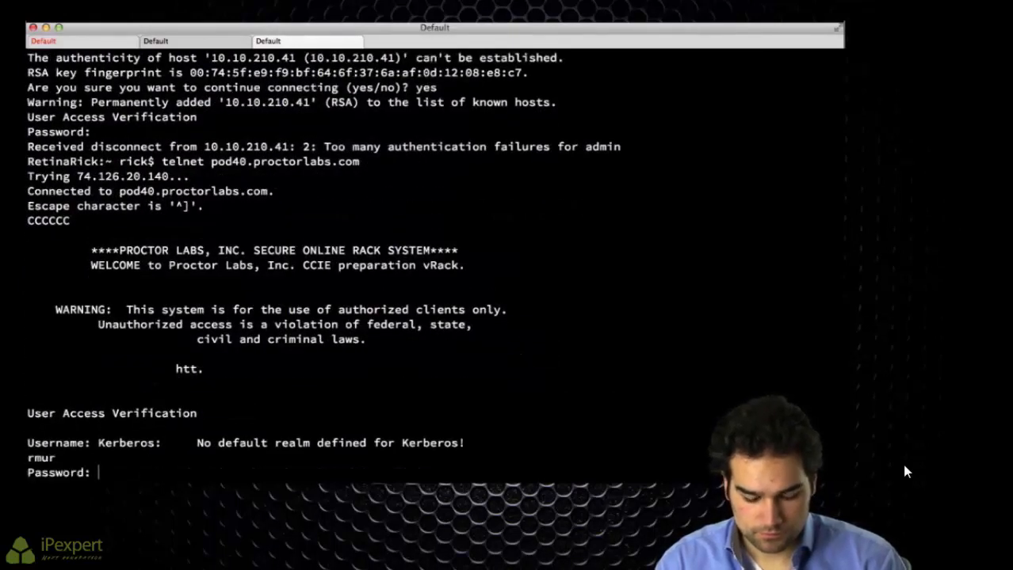
{"action": "key", "text": "Return"}
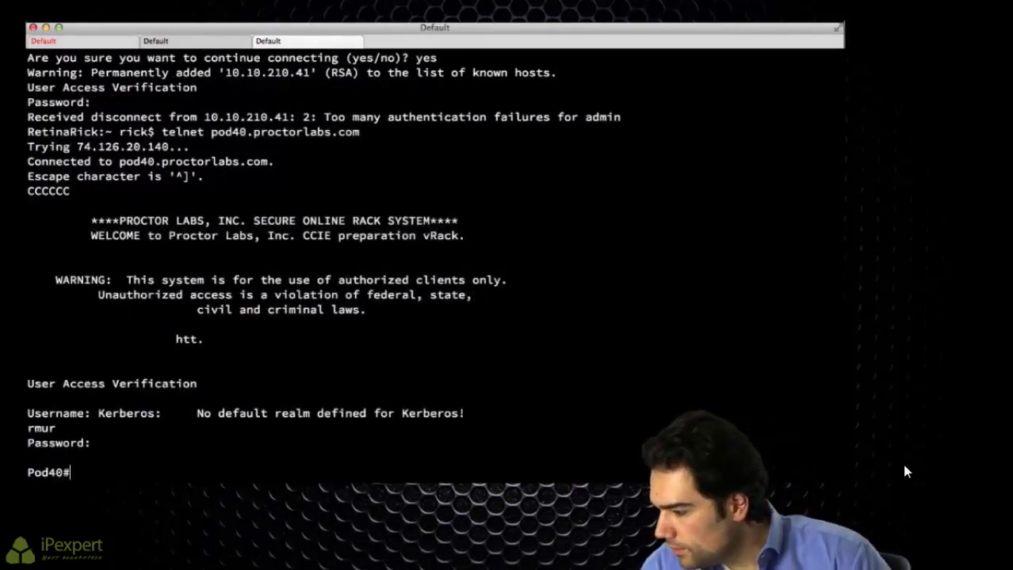
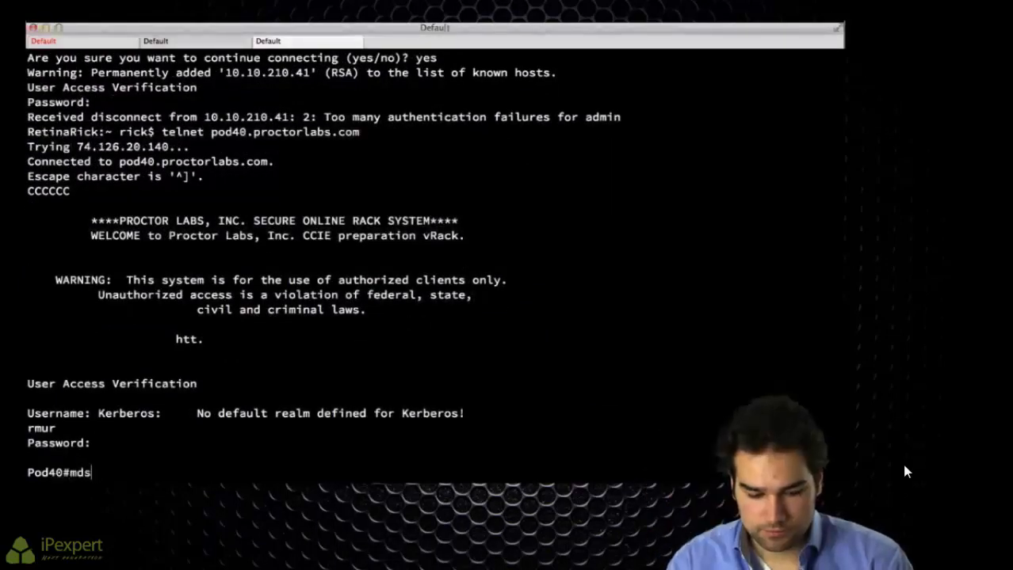
{"action": "key", "text": "Return"}
{"action": "key", "text": "Return"}
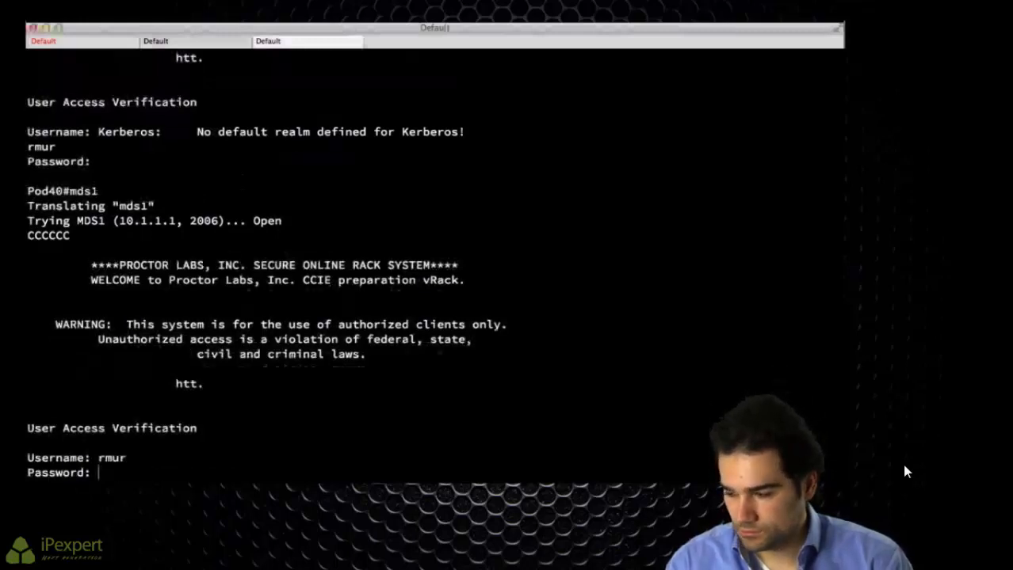
{"action": "key", "text": "Return"}
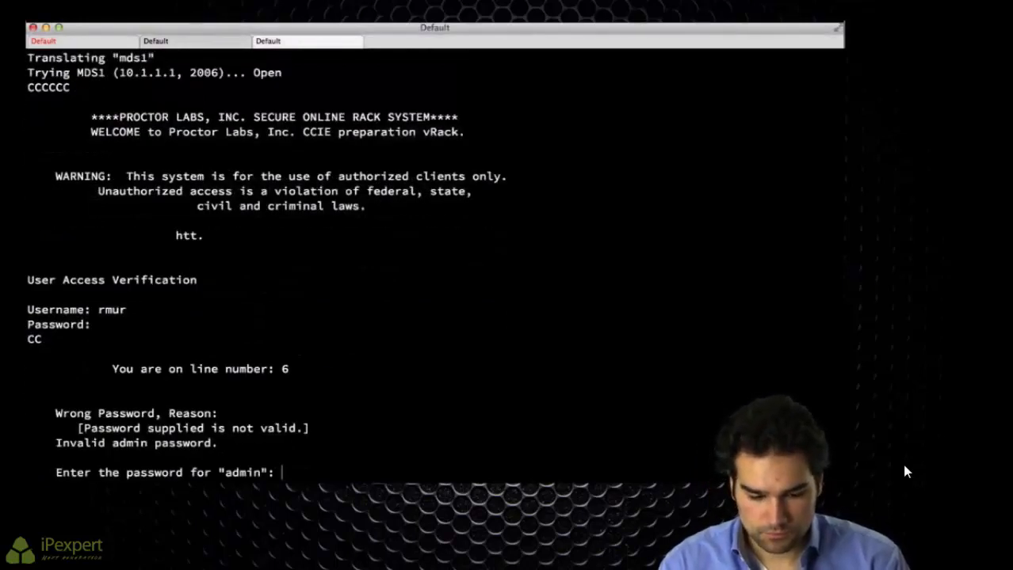
Step: Set the admin password, decline the basic setup dialog, and log in as admin
{"action": "key", "text": "Return"}
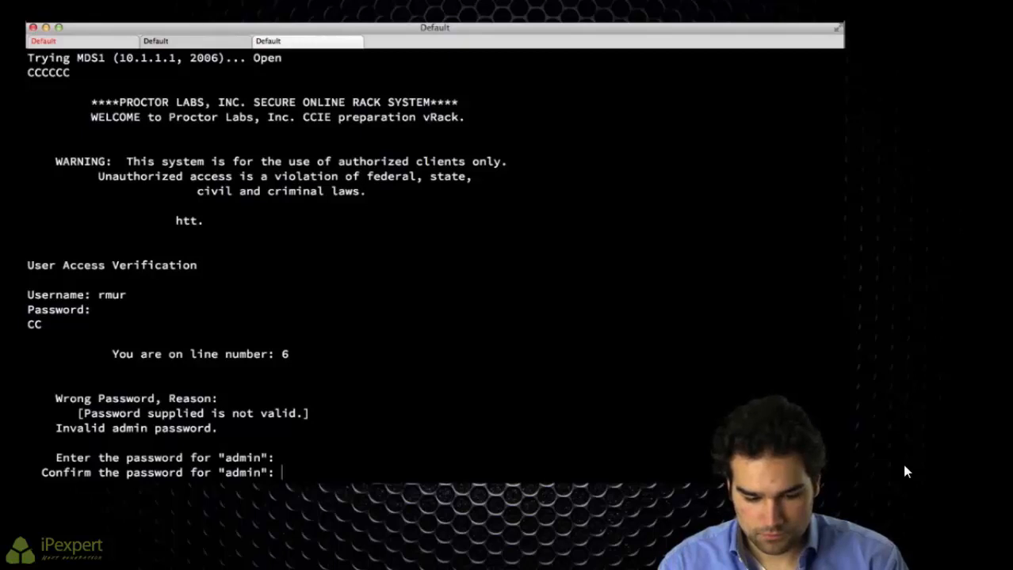
{"action": "key", "text": "Return"}
{"action": "type", "text": "no"}
{"action": "key", "text": "Return"}
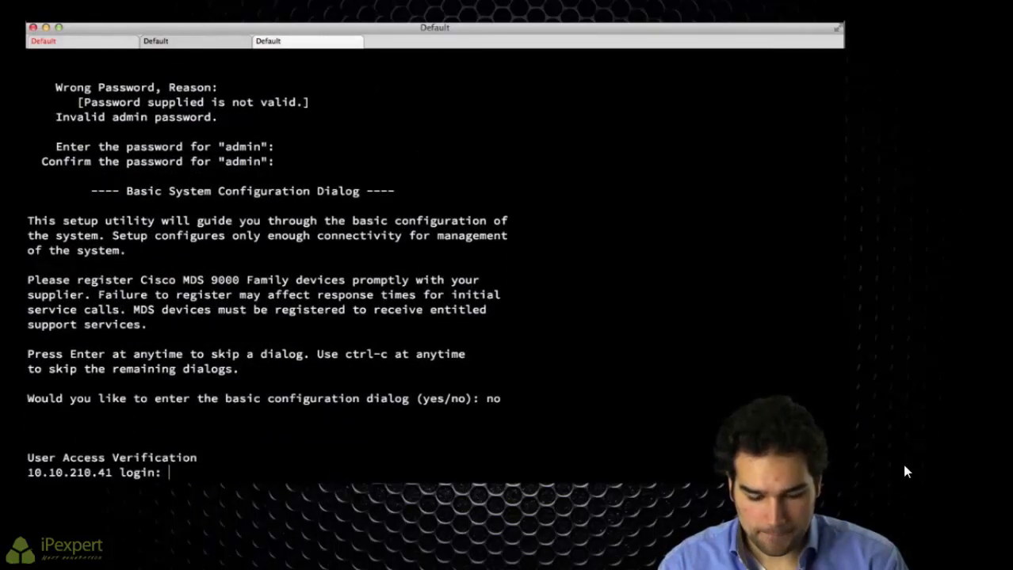
{"action": "type", "text": "admin"}
{"action": "key", "text": "Return"}
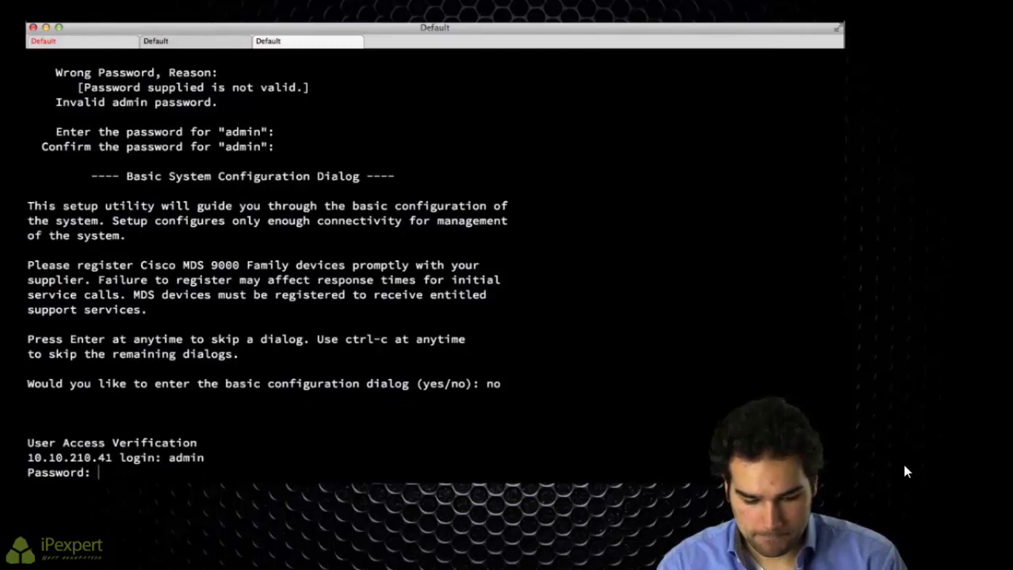
{"action": "key", "text": "Return"}
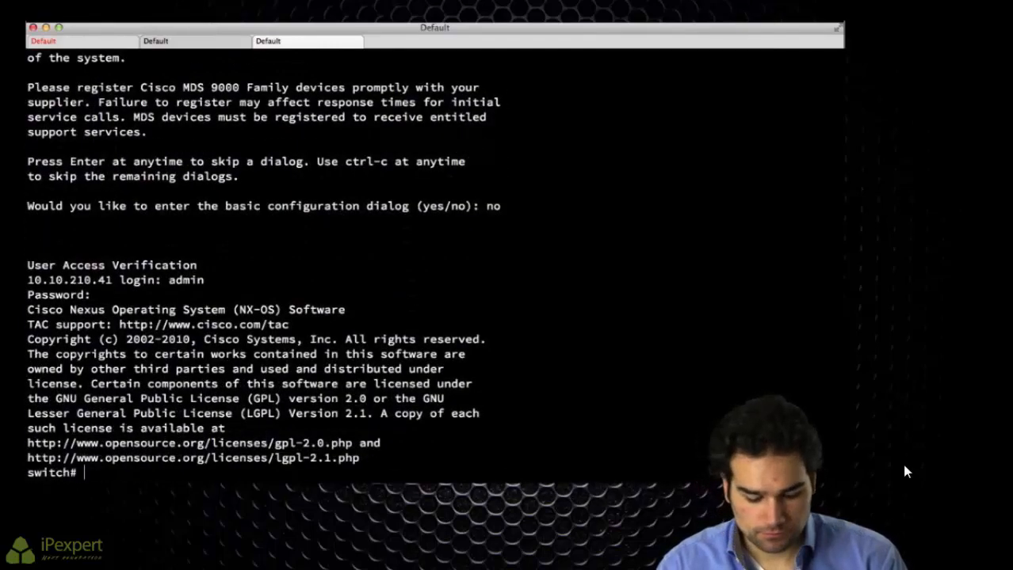
Step: Enter global configuration mode and start renaming the switch to MDS1
{"action": "type", "text": "conf t"}
{"action": "key", "text": "Return"}
{"action": "type", "text": "host"}
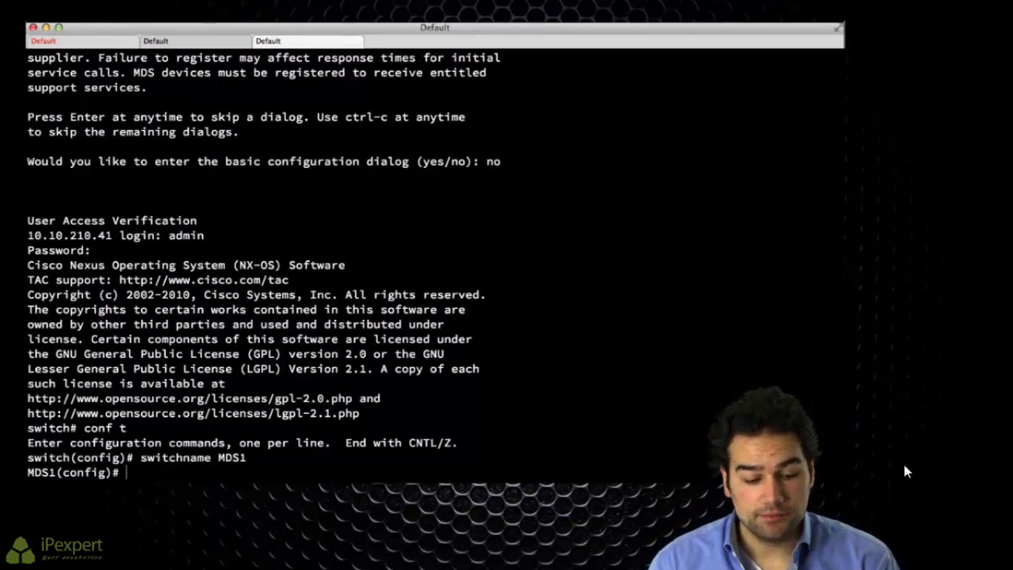
Step: Try adding interfaces fc1/9-10 to channel group 10, which fails as port-mode incompatible
{"action": "key", "text": "Return"}
{"action": "key", "text": "Return"}
{"action": "key", "text": "Return"}
{"action": "key", "text": "Return"}
{"action": "key", "text": "Return"}
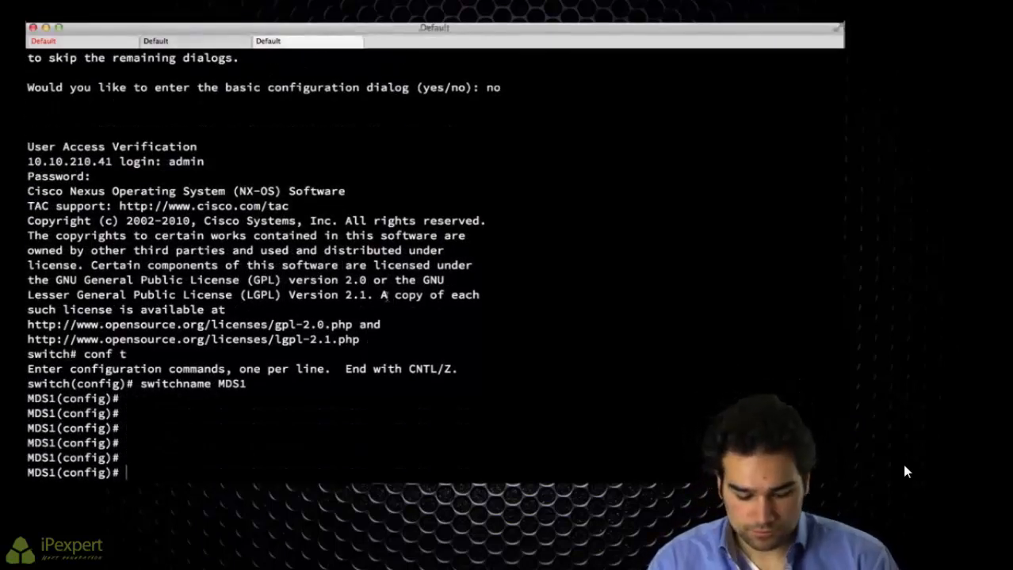
{"action": "type", "text": "int fc1/."}
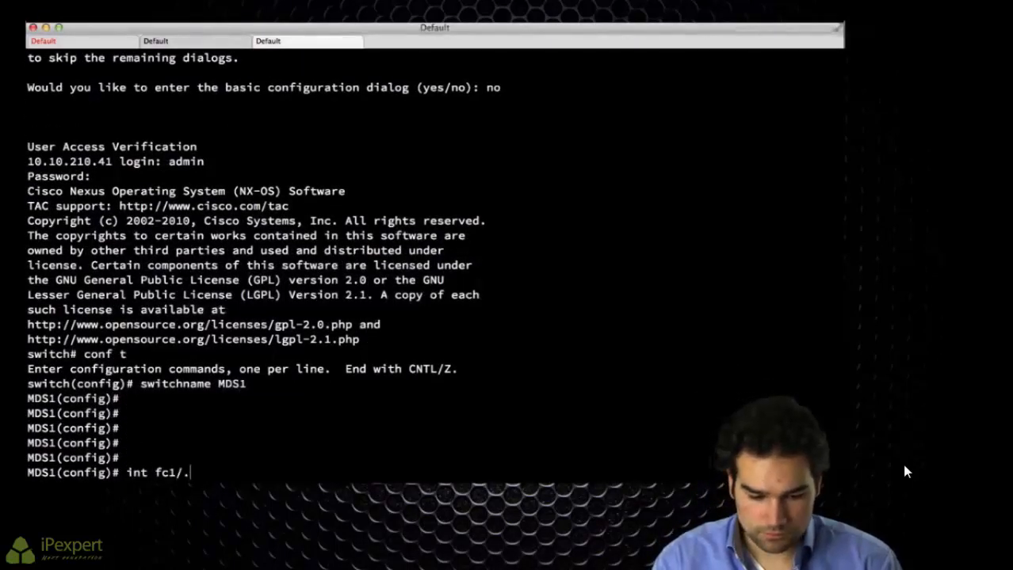
{"action": "key", "text": "BackSpace"}
{"action": "type", "text": "9-10"}
{"action": "key", "text": "Return"}
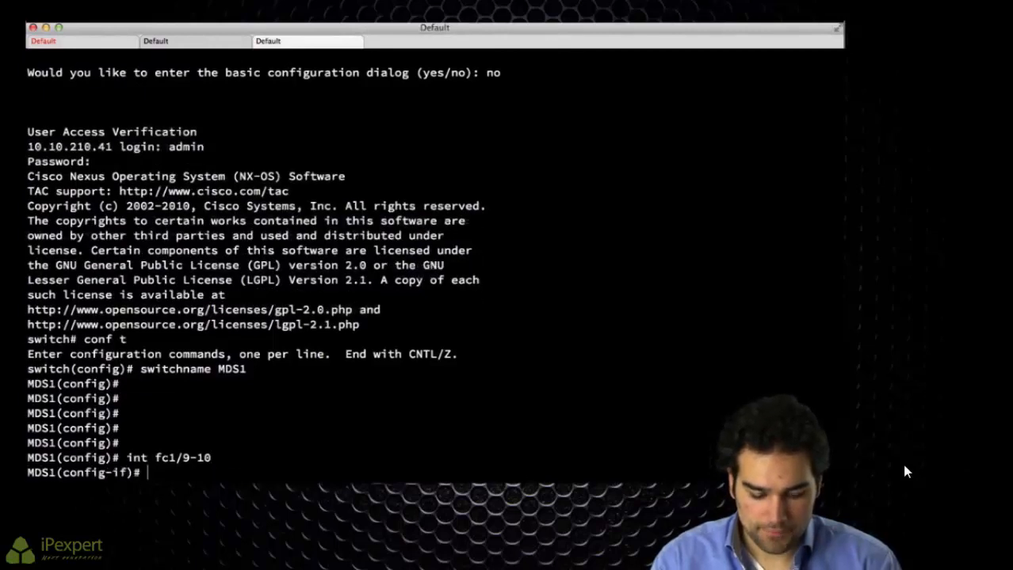
{"action": "type", "text": "channel"}
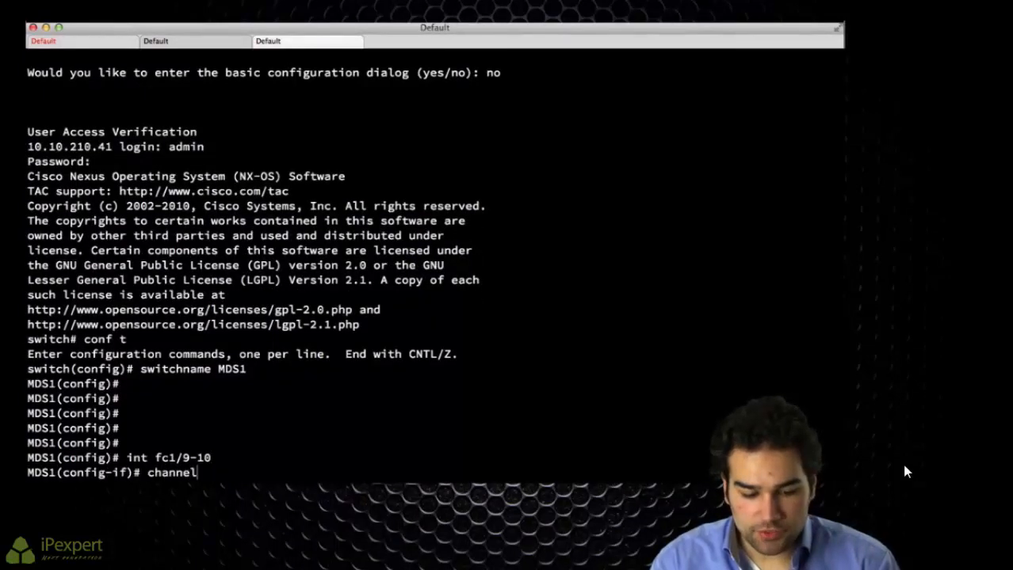
{"action": "type", "text": "-gr"}
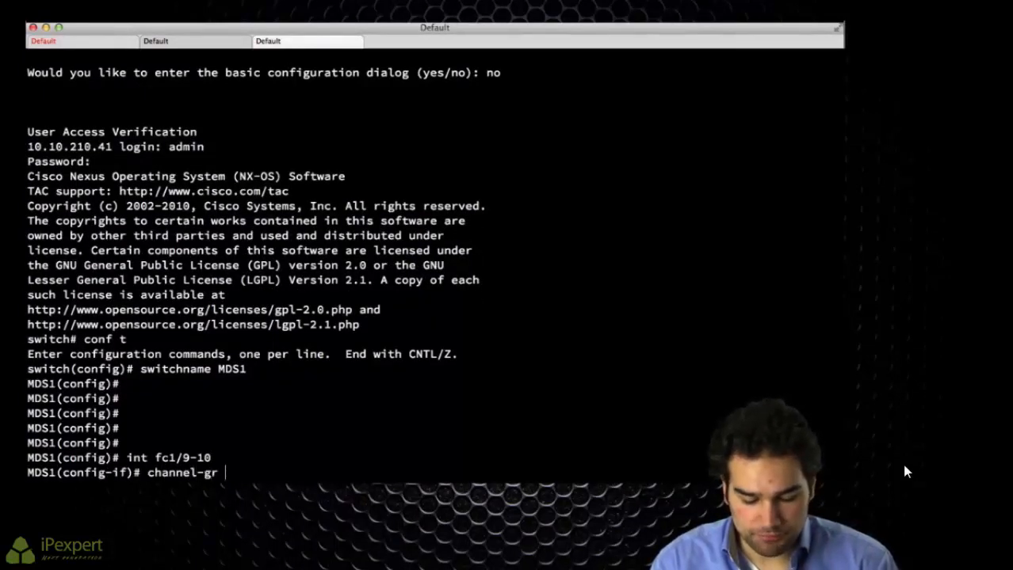
{"action": "type", "text": " 10"}
{"action": "key", "text": "Return"}
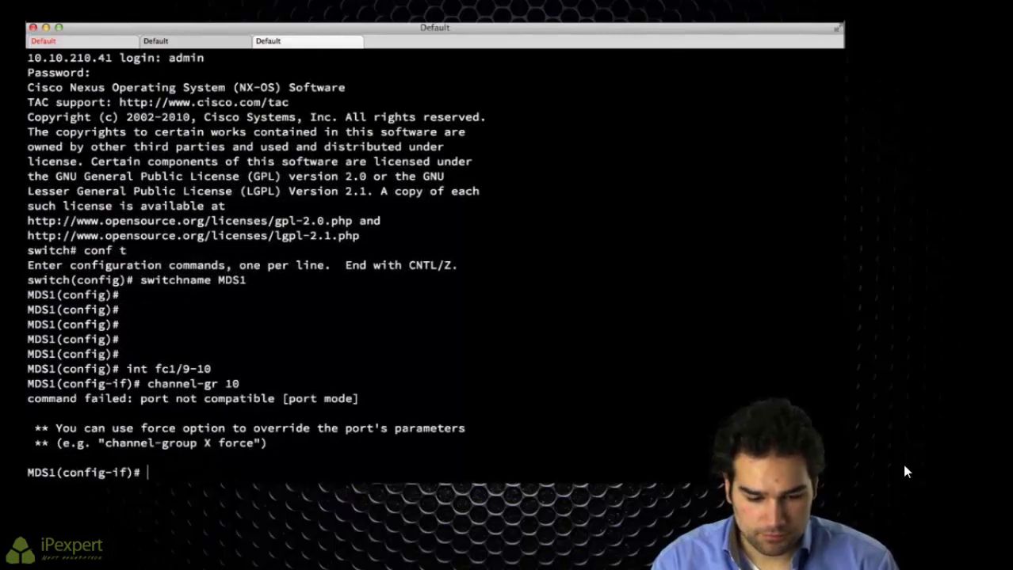
Step: Leave interface configuration and enable feature fport-channel-trunk
{"action": "type", "text": "exit"}
{"action": "key", "text": "Return"}
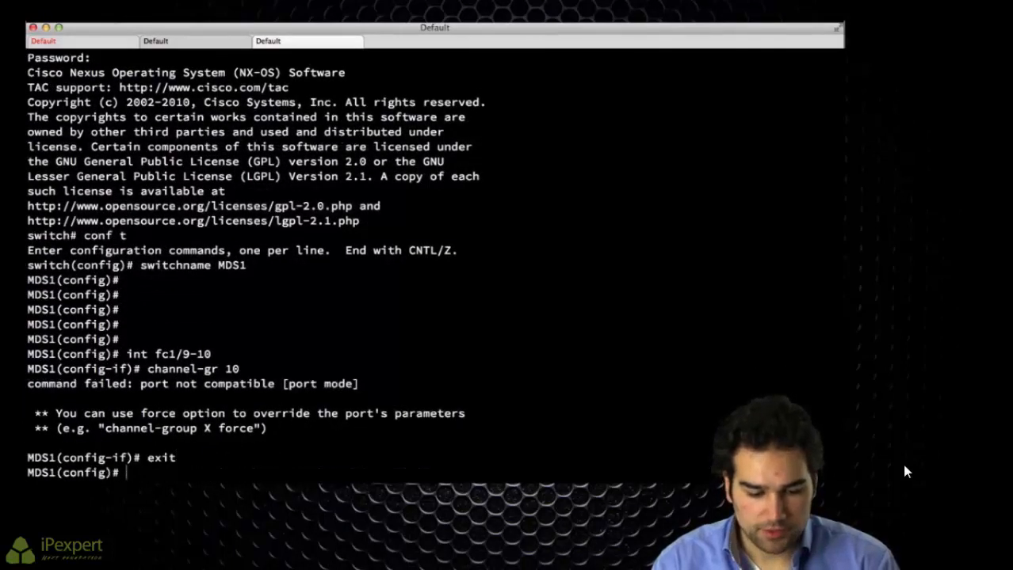
{"action": "type", "text": "feature fport-channel-trunk"}
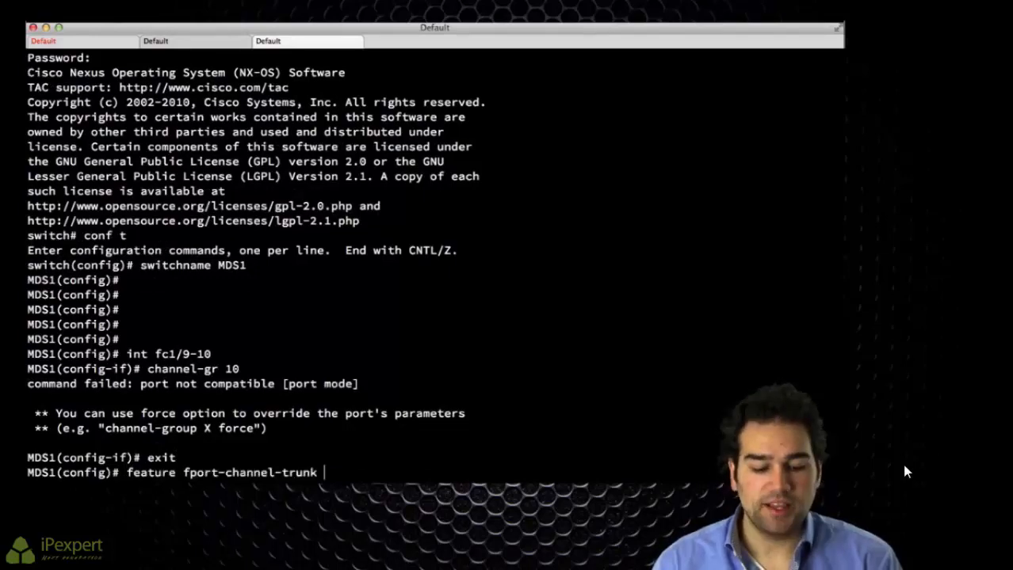
{"action": "key", "text": "Return"}
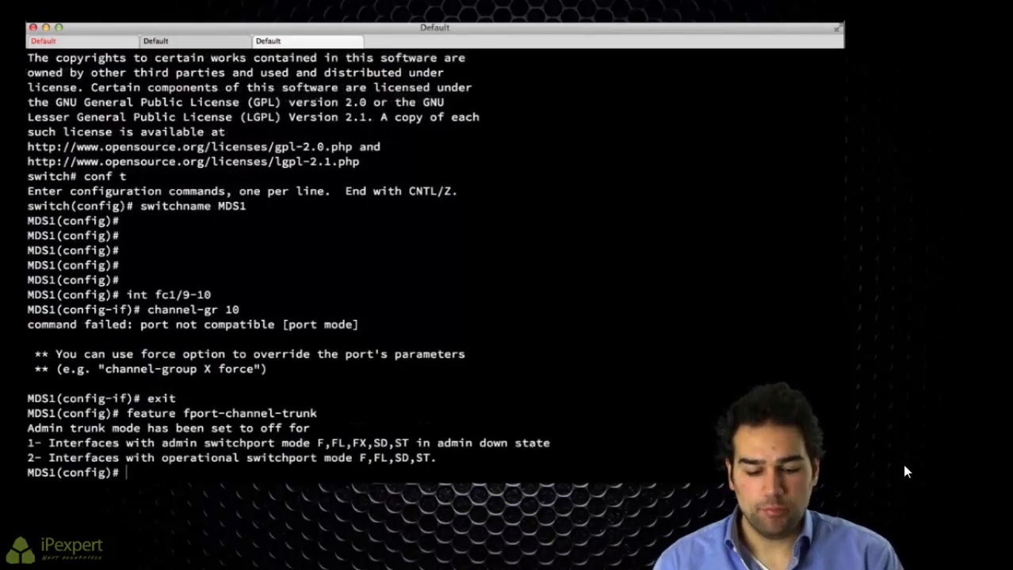
{"action": "type", "text": "feature "}
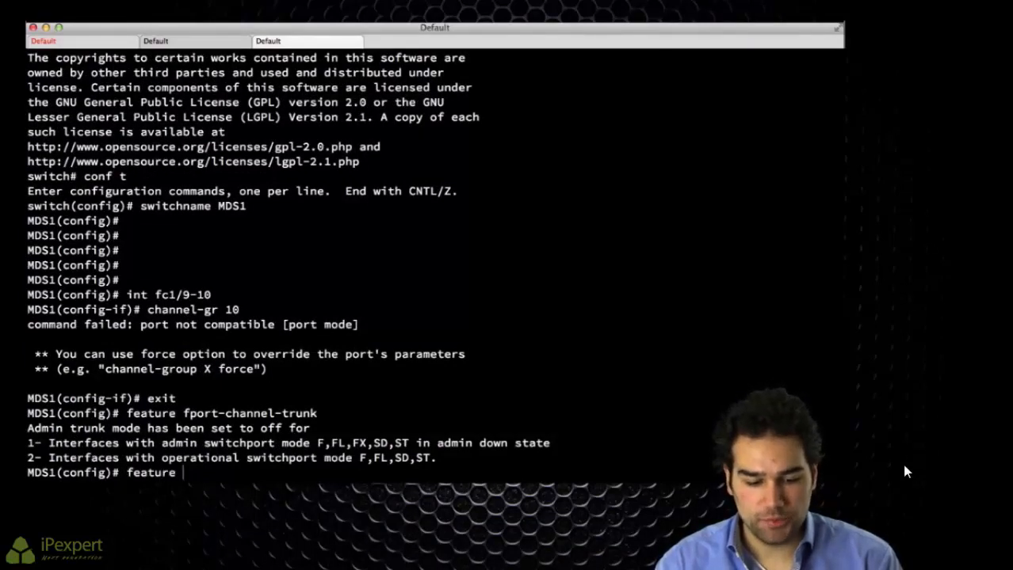
{"action": "type", "text": "npiv"}
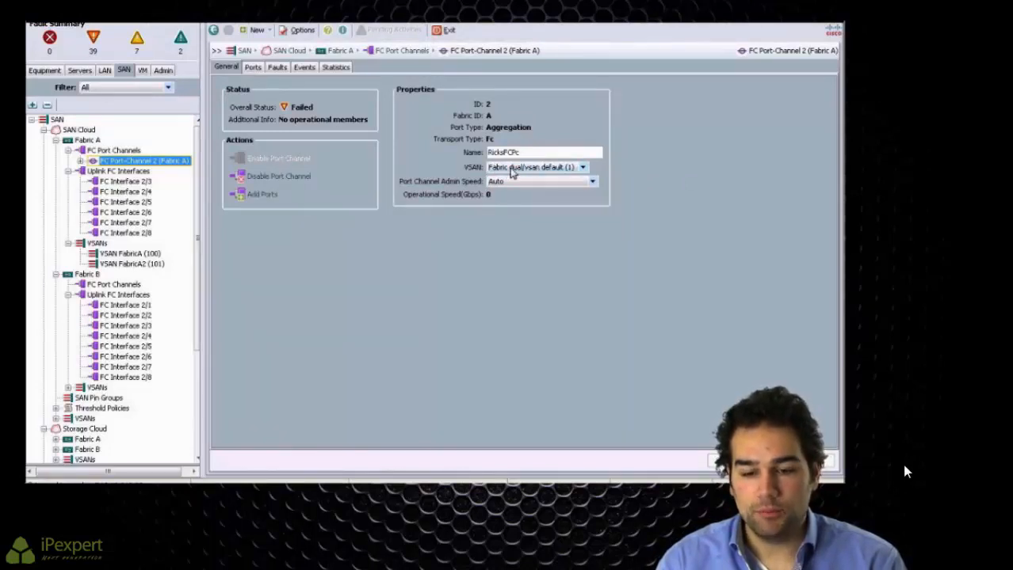
{"action": "left_click", "coordinate": [512, 169]}
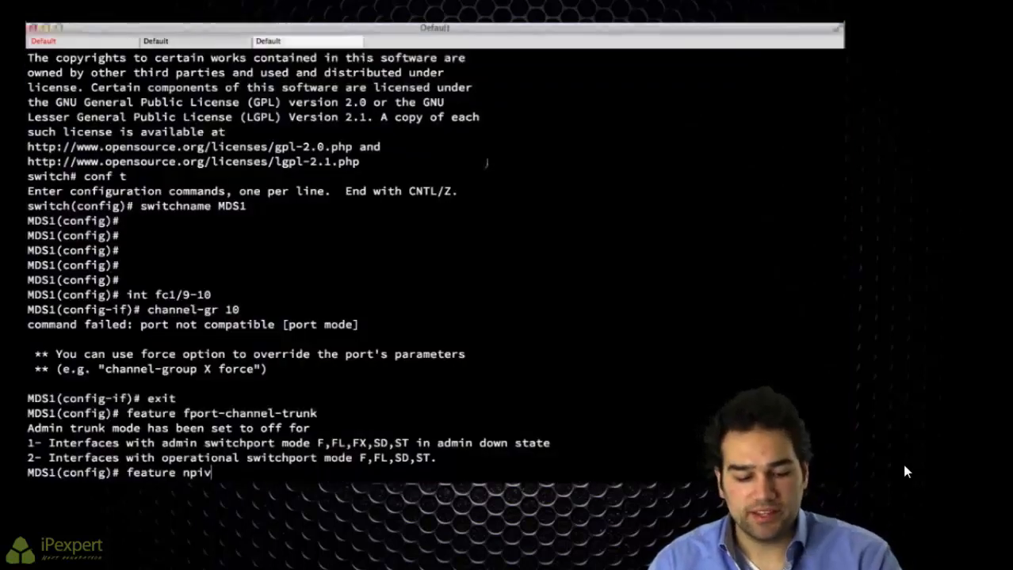
Step: Enable NPIV and try adding fc1/9-10 to channel group 10, retrying with force
{"action": "key", "text": "Return"}
{"action": "type", "text": "int fc1/9-10"}
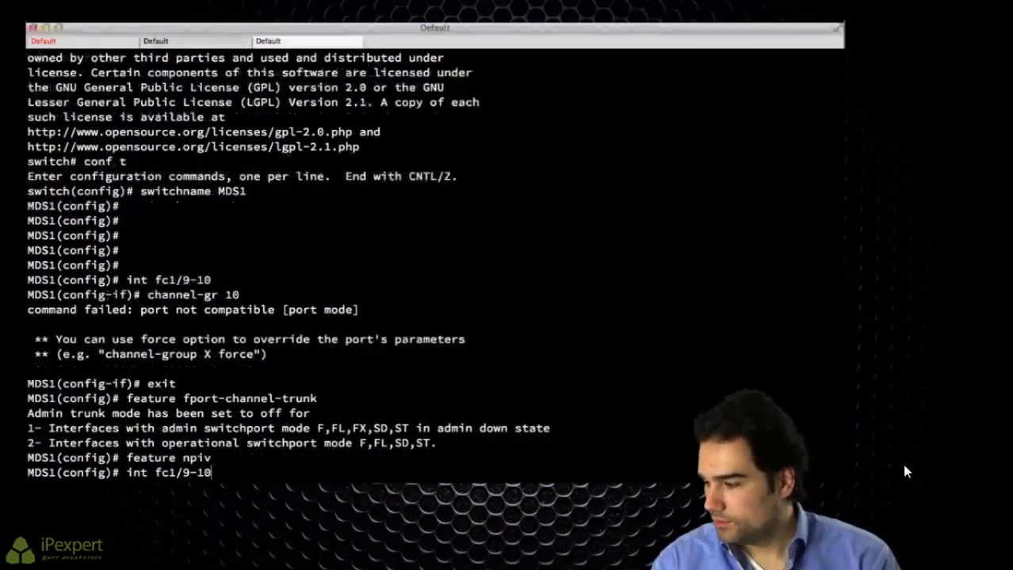
{"action": "key", "text": "Return"}
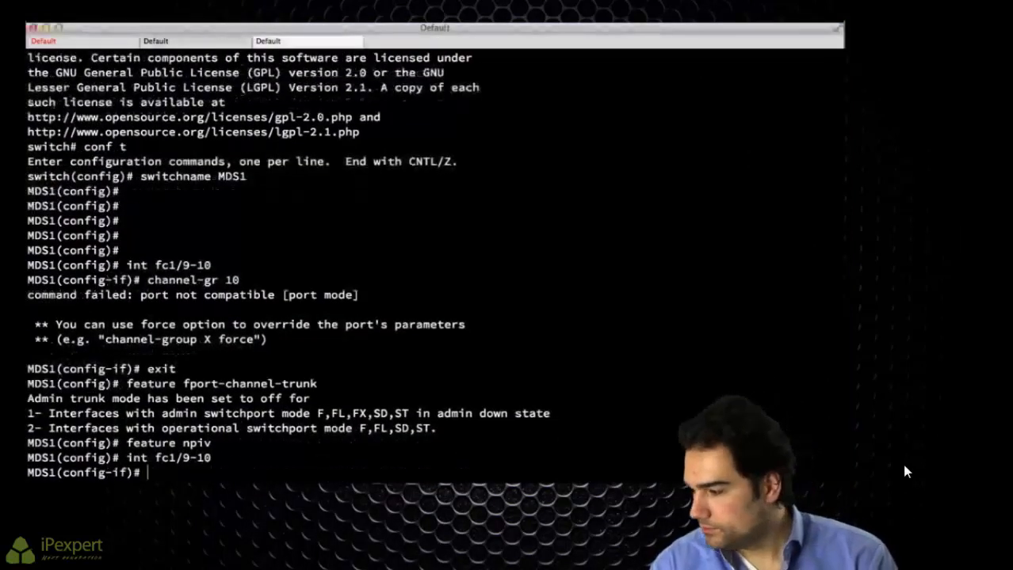
{"action": "type", "text": "channel-gr 10"}
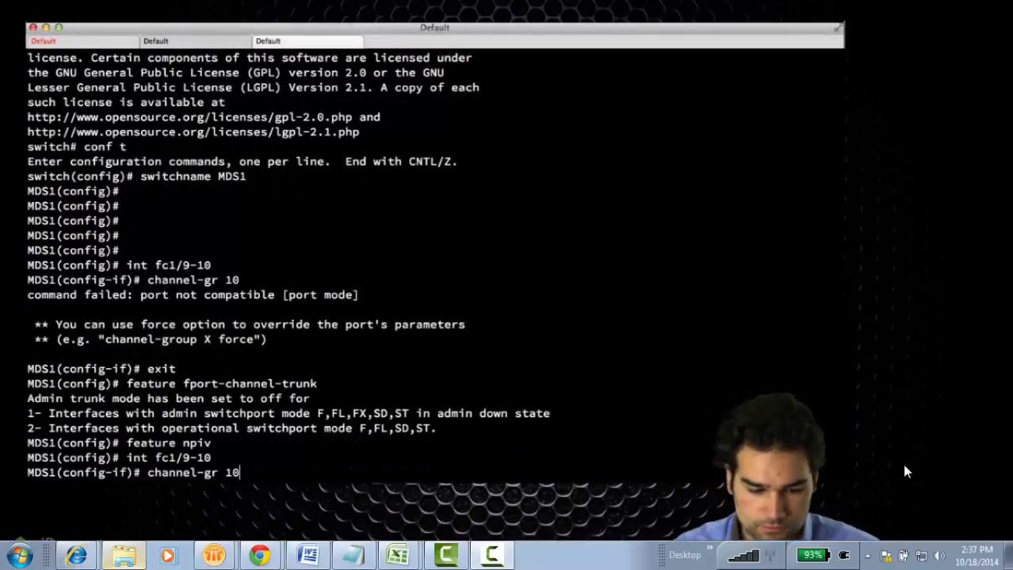
{"action": "key", "text": "Return"}
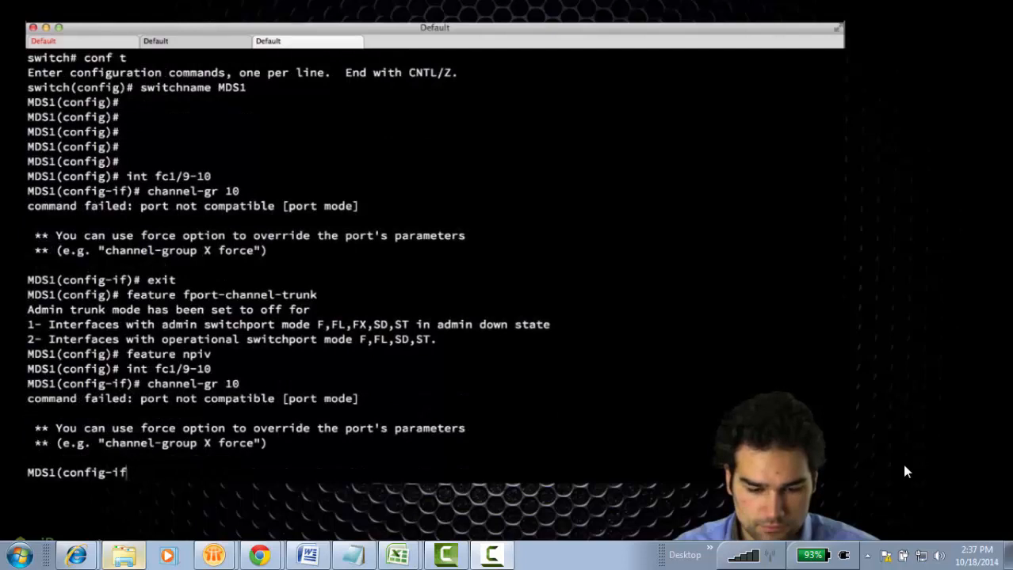
{"action": "key", "text": "Up"}
{"action": "type", "text": "force"}
{"action": "key", "text": "Return"}
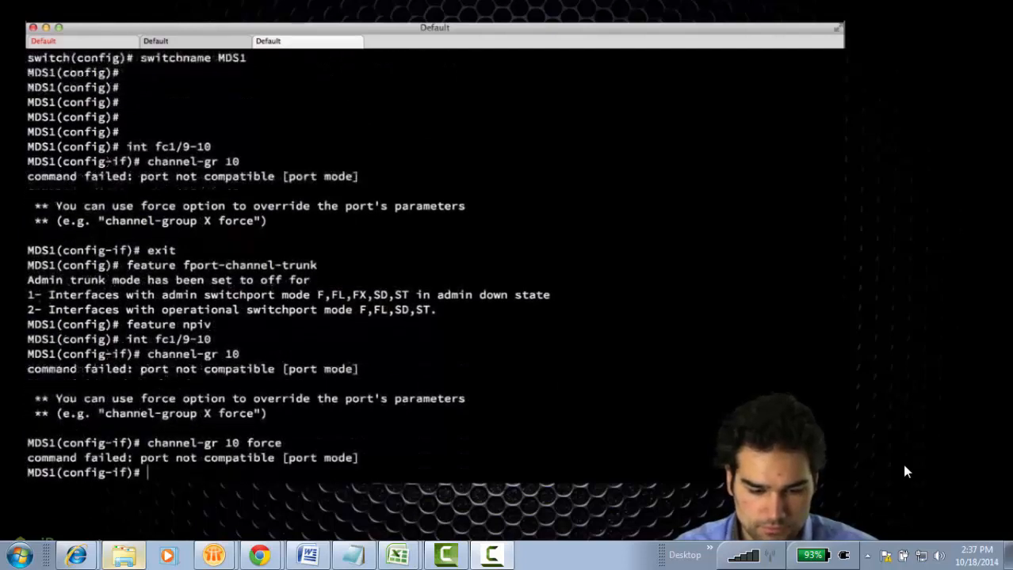
Step: Set fc1/9-10 to F mode in port-channel 10, unshut them, and show po10's config
{"action": "type", "text": "sw mode f"}
{"action": "key", "text": "Return"}
{"action": "key", "text": "Up"}
{"action": "key", "text": "Up"}
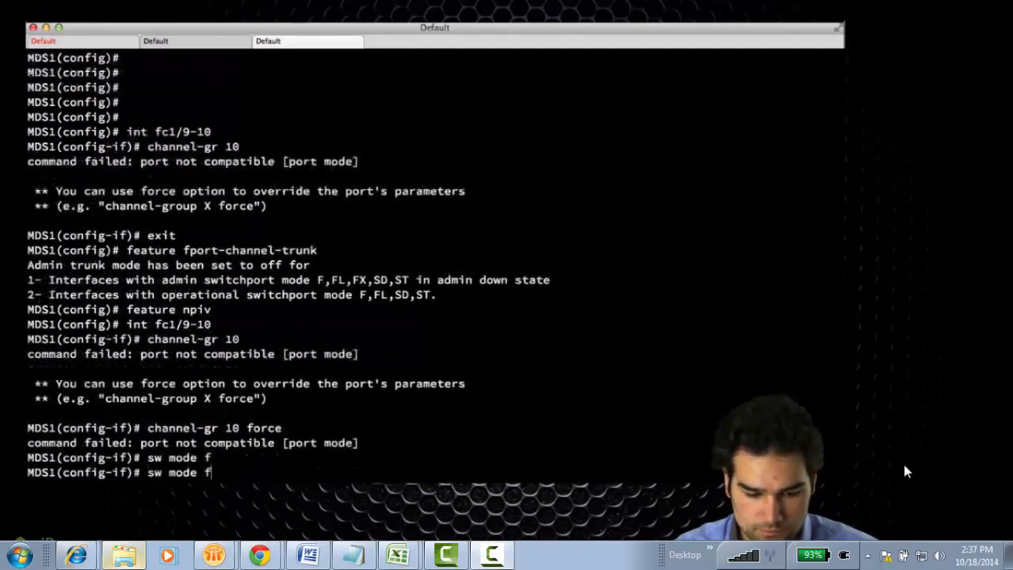
{"action": "key", "text": "Return"}
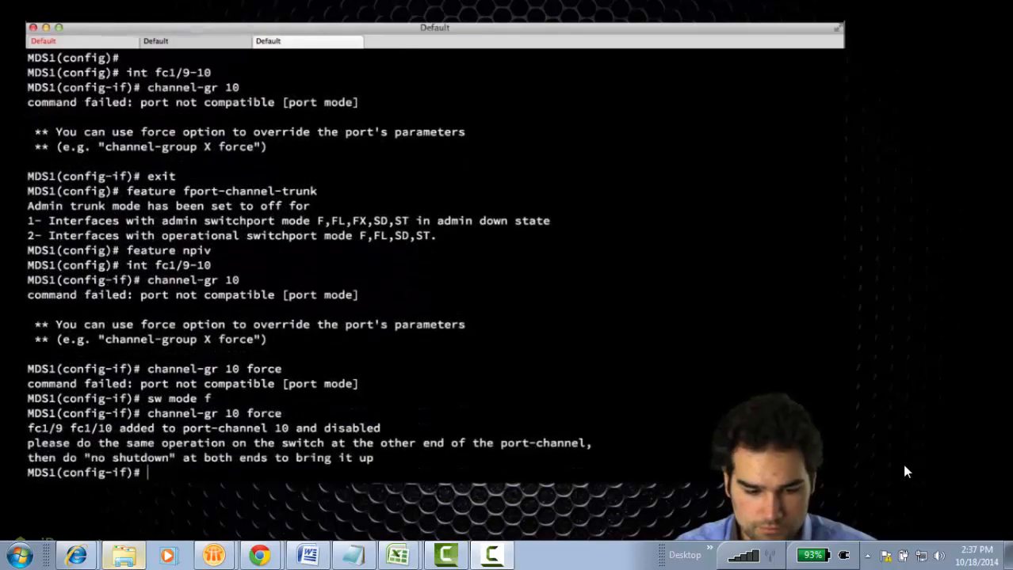
{"action": "type", "text": "no shut"}
{"action": "key", "text": "Return"}
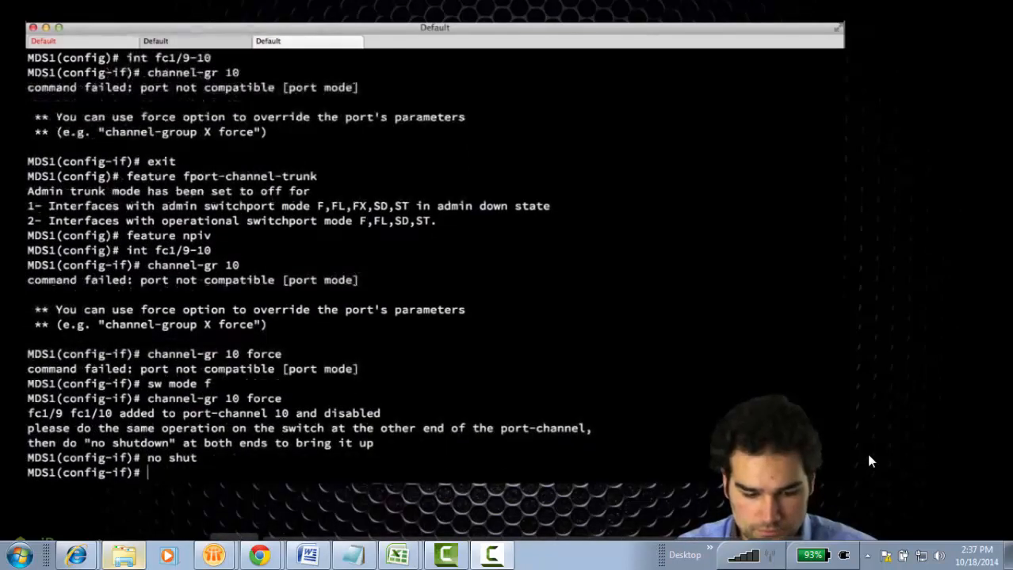
{"action": "type", "text": "sh run int po10"}
{"action": "key", "text": "Return"}
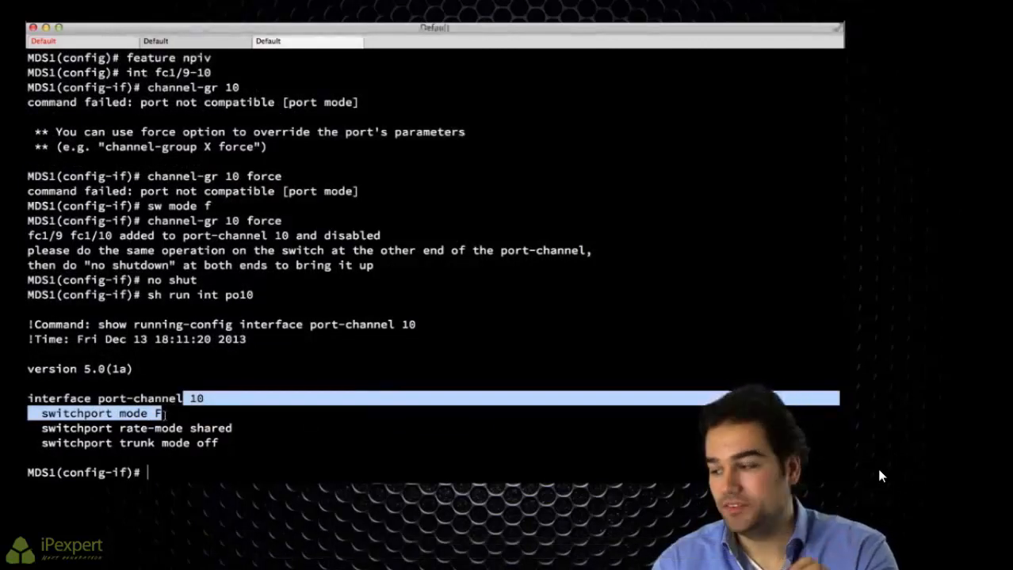
Step: On port-channel 10, set switchport trunk mode on and channel mode active
{"action": "left_click", "coordinate": [173, 412]}
{"action": "type", "text": "int po10"}
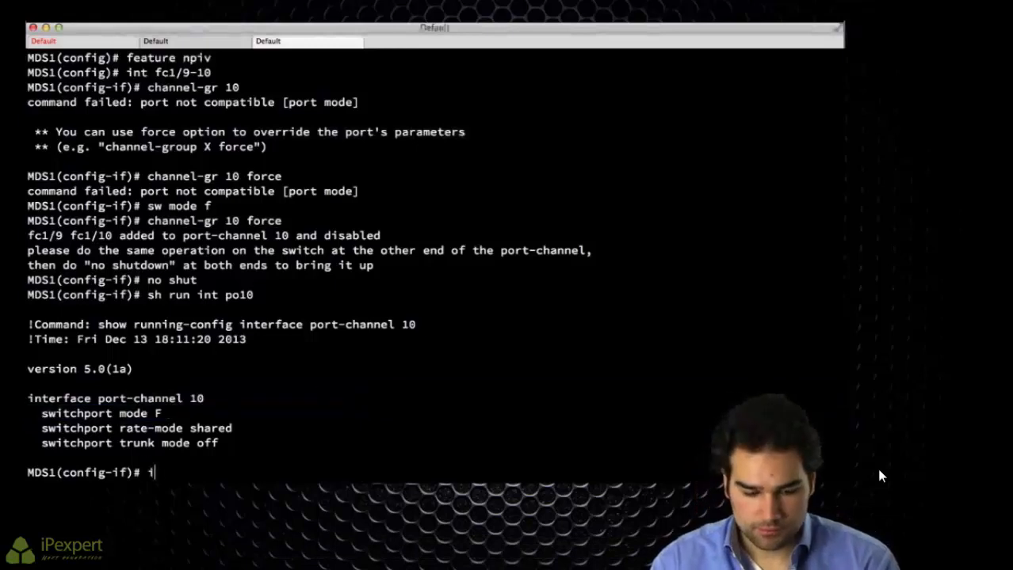
{"action": "key", "text": "Return"}
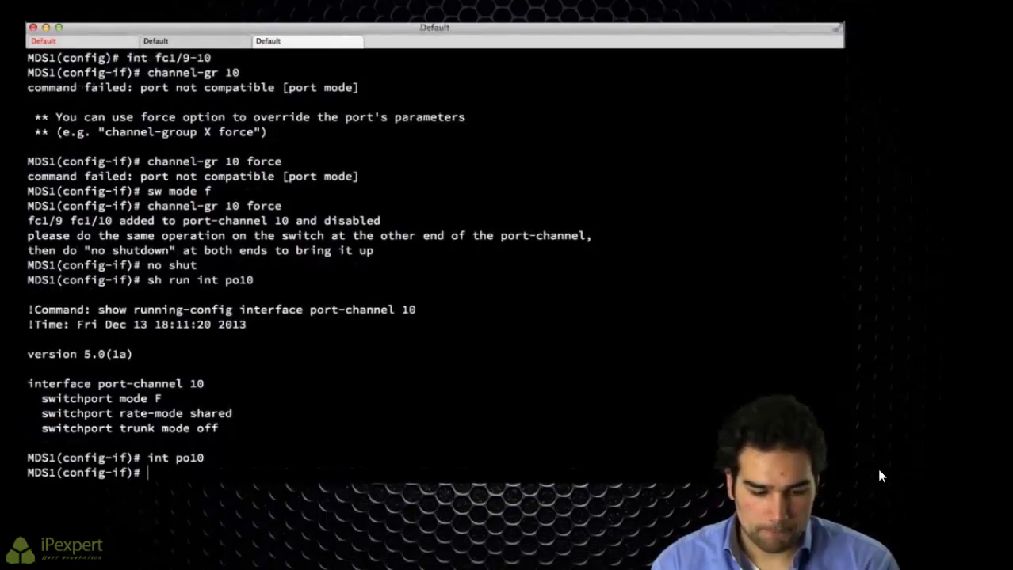
{"action": "type", "text": "sw turnk mode o"}
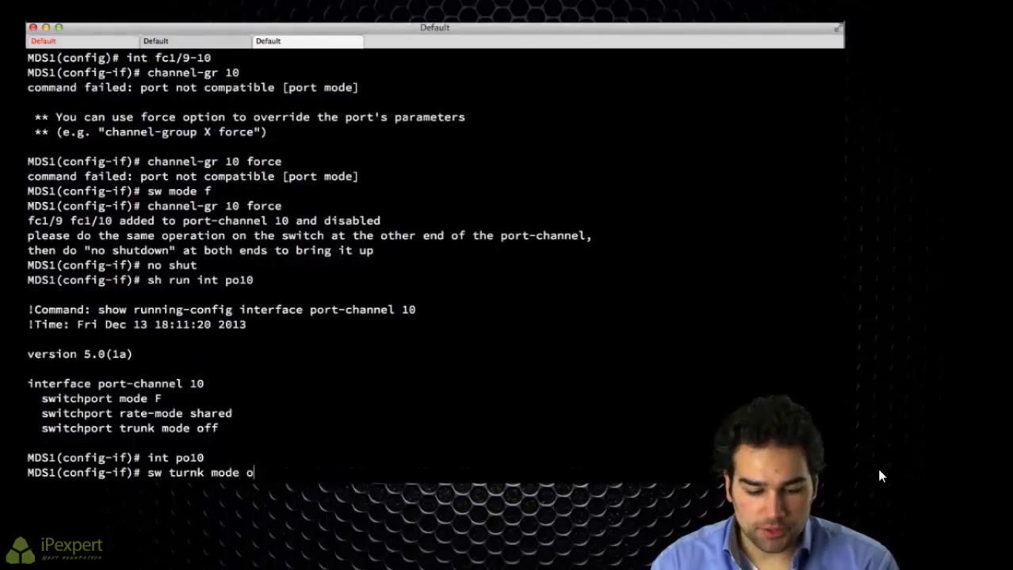
{"action": "key", "text": "BackSpace"}
{"action": "key", "text": "Tab"}
{"action": "type", "text": "sw trunk mo"}
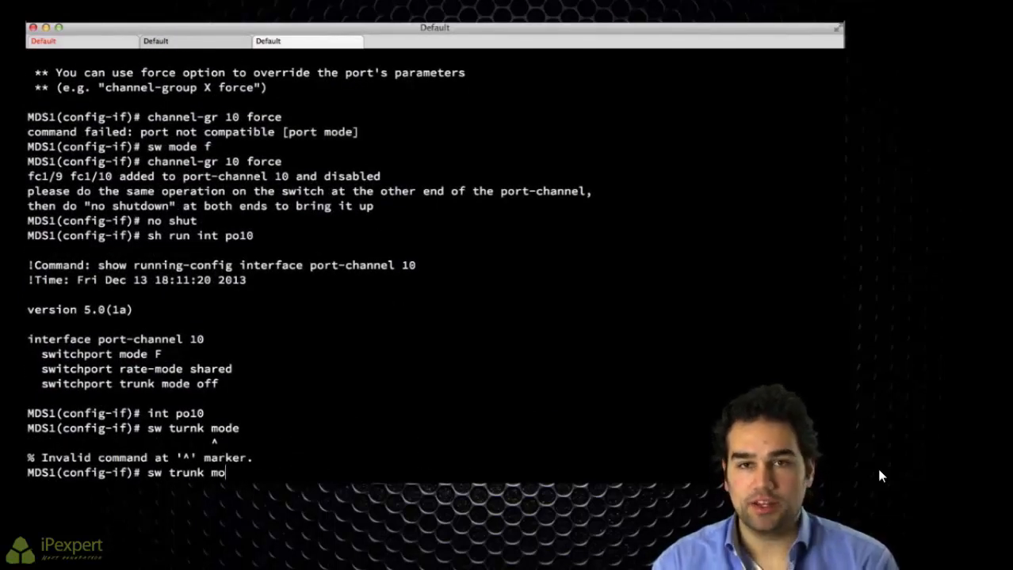
{"action": "type", "text": "de on"}
{"action": "key", "text": "Return"}
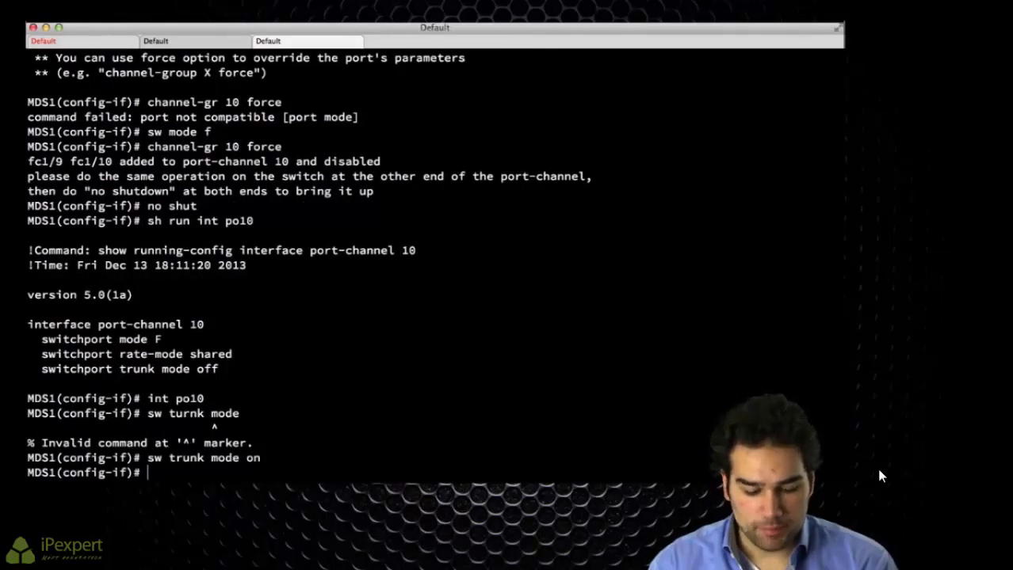
{"action": "type", "text": "chann"}
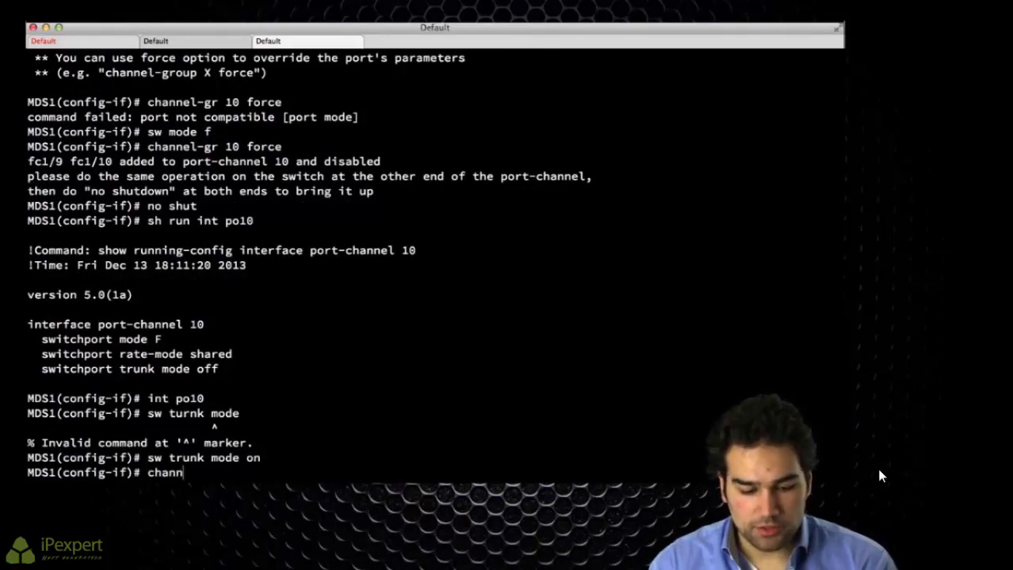
{"action": "type", "text": "el mode active"}
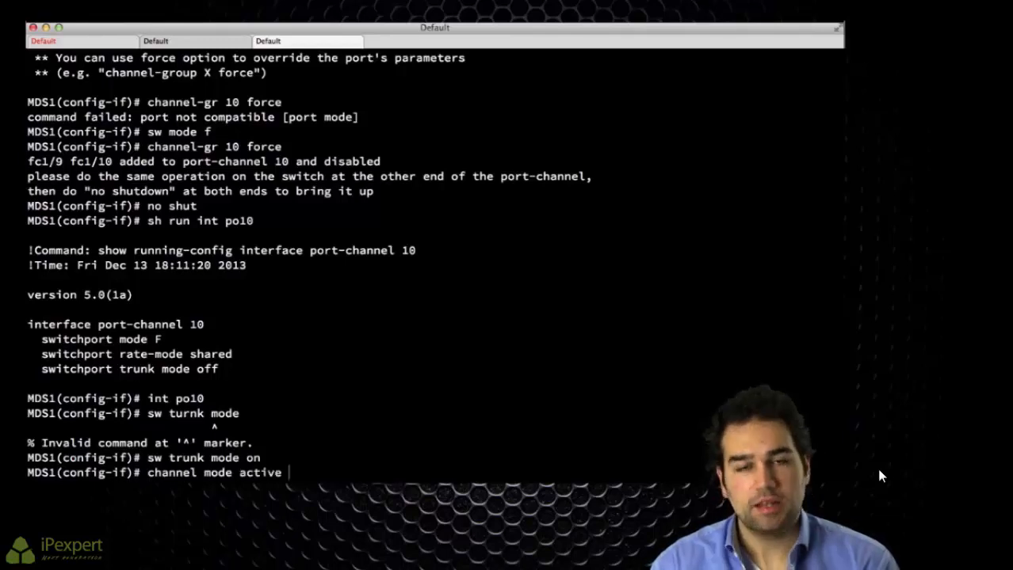
{"action": "key", "text": "Return"}
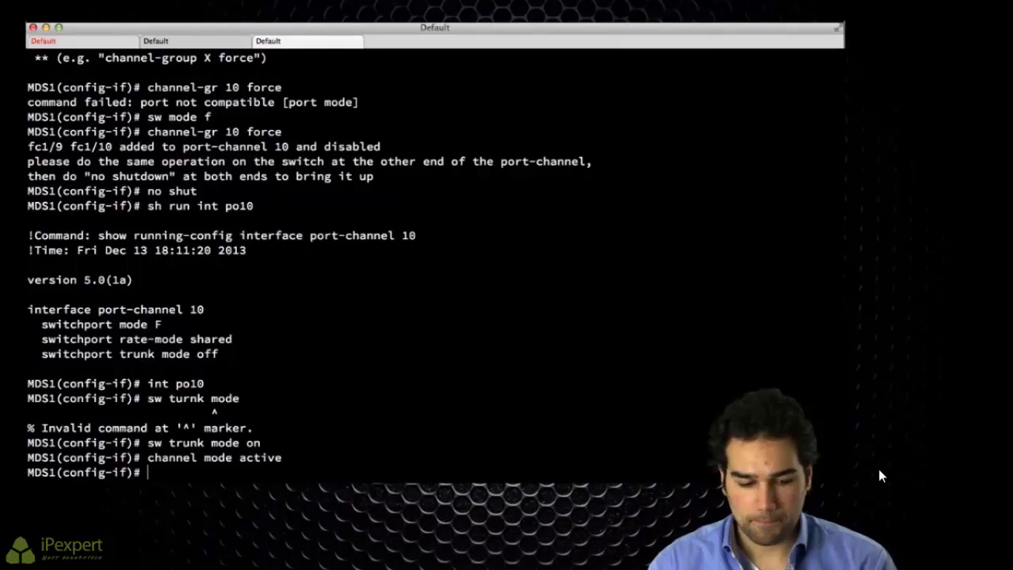
{"action": "key", "text": "Return"}
{"action": "key", "text": "Return"}
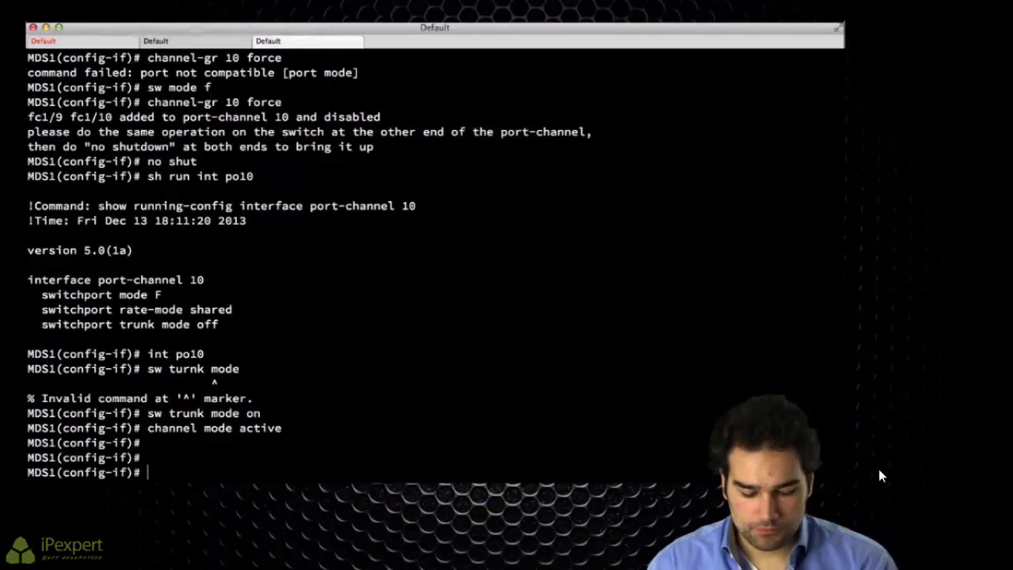
Step: Restrict port-channel 10's trunk to VSAN 1, then add VSANs 100 and 101 as allowed
{"action": "type", "text": "sw trunk allowed "}
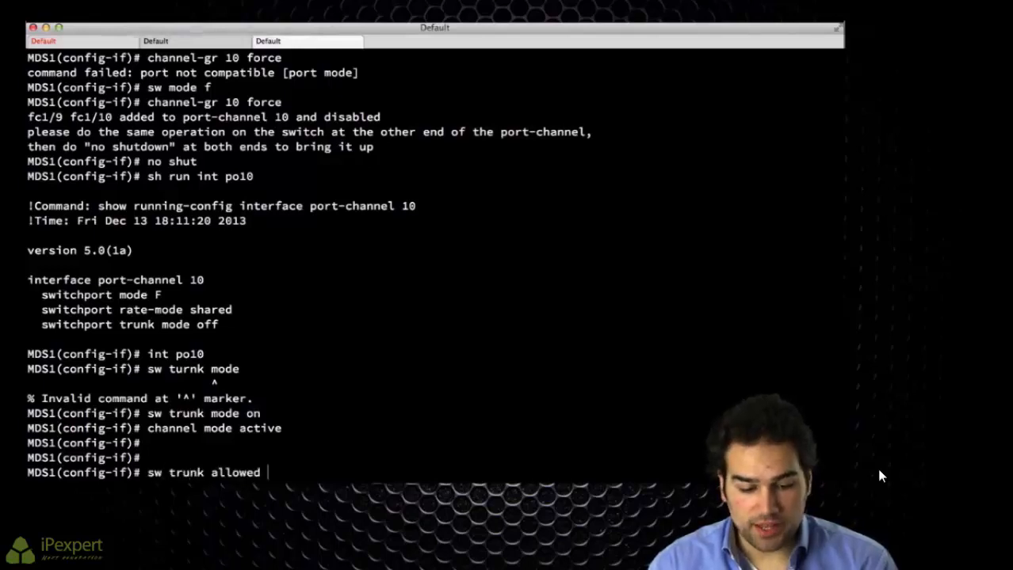
{"action": "type", "text": "vsan 1"}
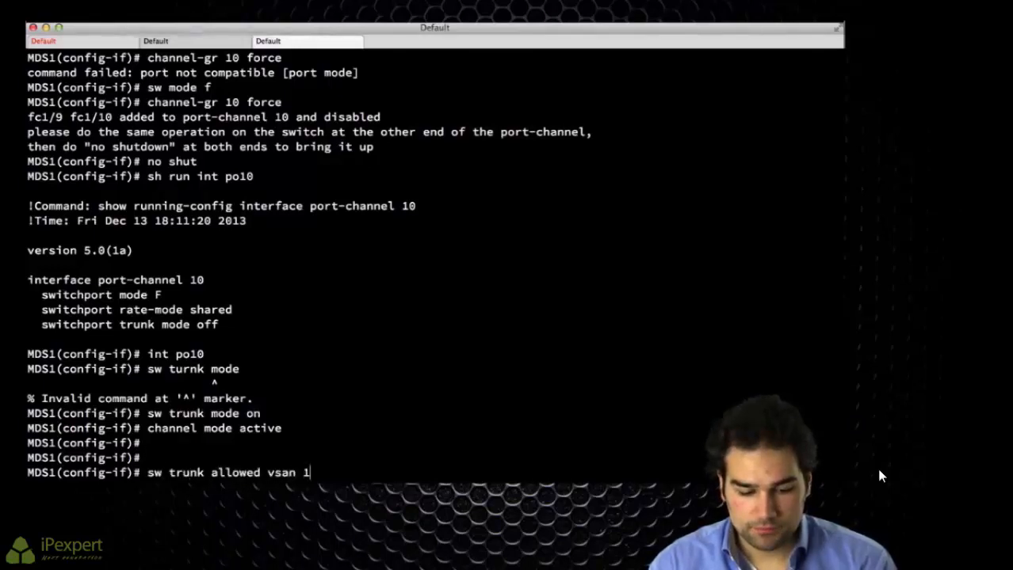
{"action": "key", "text": "Return"}
{"action": "key", "text": "Up"}
{"action": "key", "text": "BackSpace"}
{"action": "type", "text": "ad"}
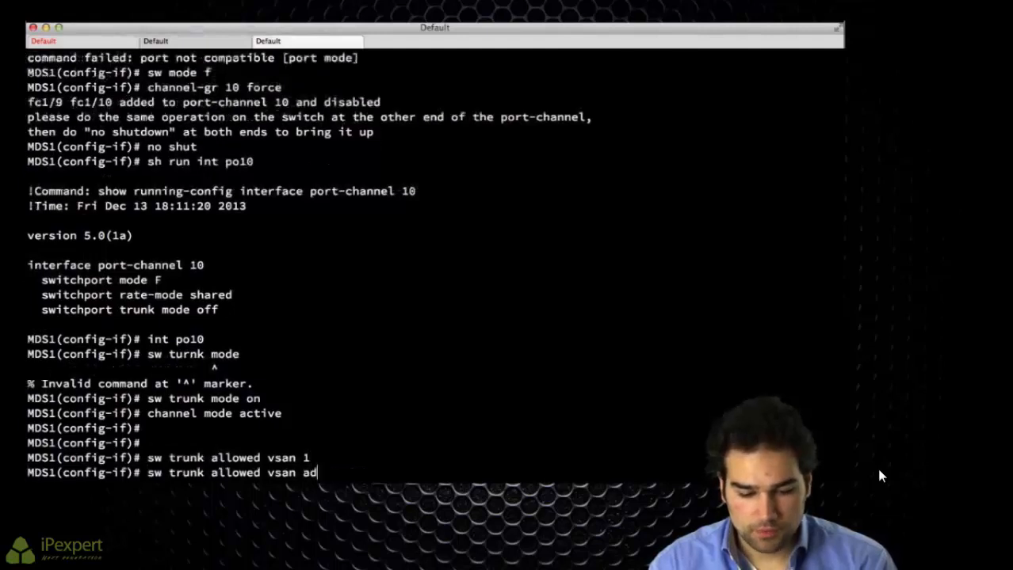
{"action": "type", "text": "d 100"}
{"action": "key", "text": "Return"}
{"action": "key", "text": "Up"}
{"action": "key", "text": "BackSpace"}
{"action": "type", "text": "1"}
{"action": "key", "text": "Return"}
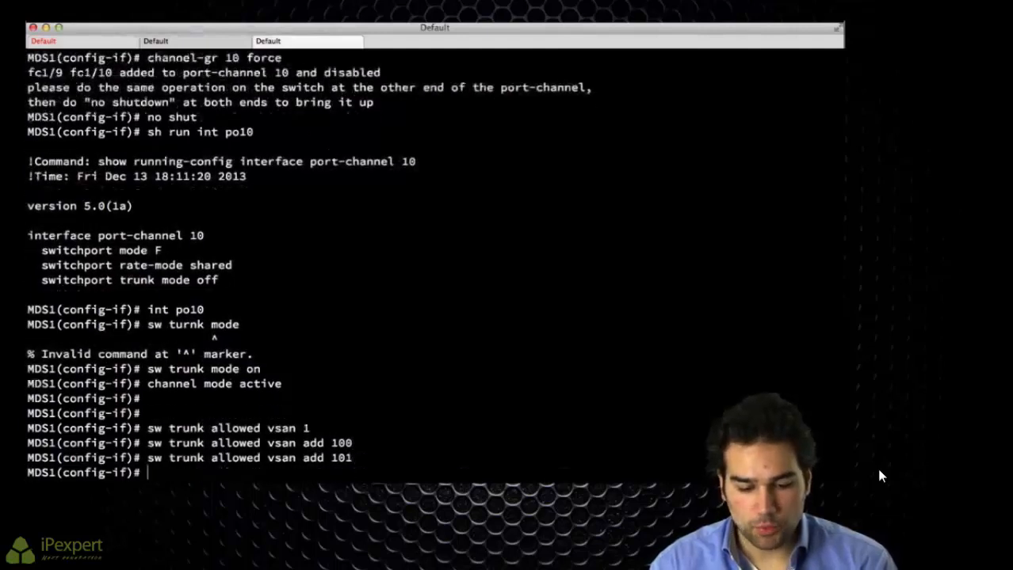
Step: Create VSANs 100 and 101 in the VSAN database
{"action": "type", "text": "vsan data"}
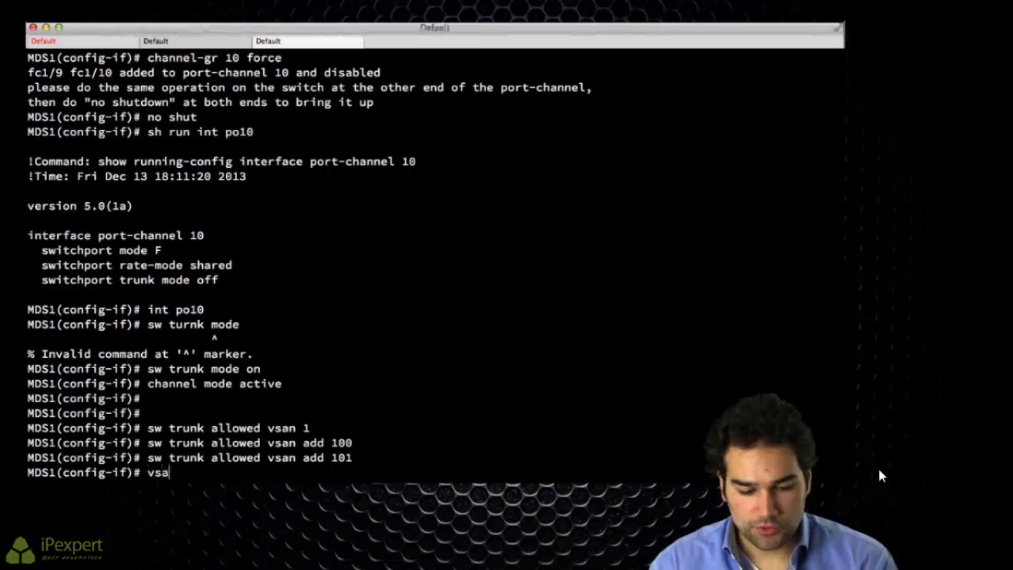
{"action": "key", "text": "Return"}
{"action": "type", "text": "vsan 100"}
{"action": "key", "text": "Return"}
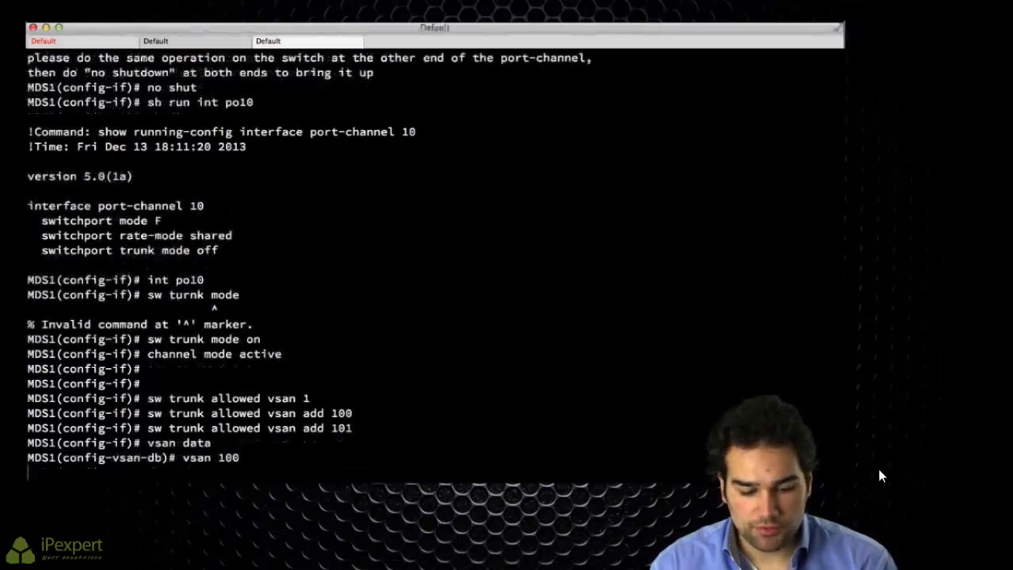
{"action": "type", "text": "vsan 101"}
{"action": "key", "text": "Return"}
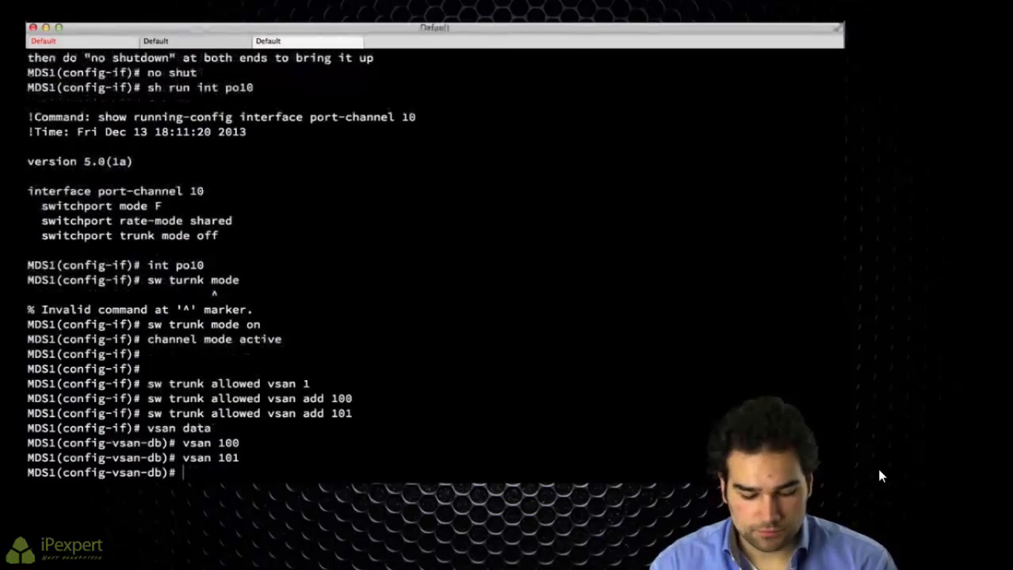
{"action": "type", "text": "exit"}
{"action": "key", "text": "Return"}
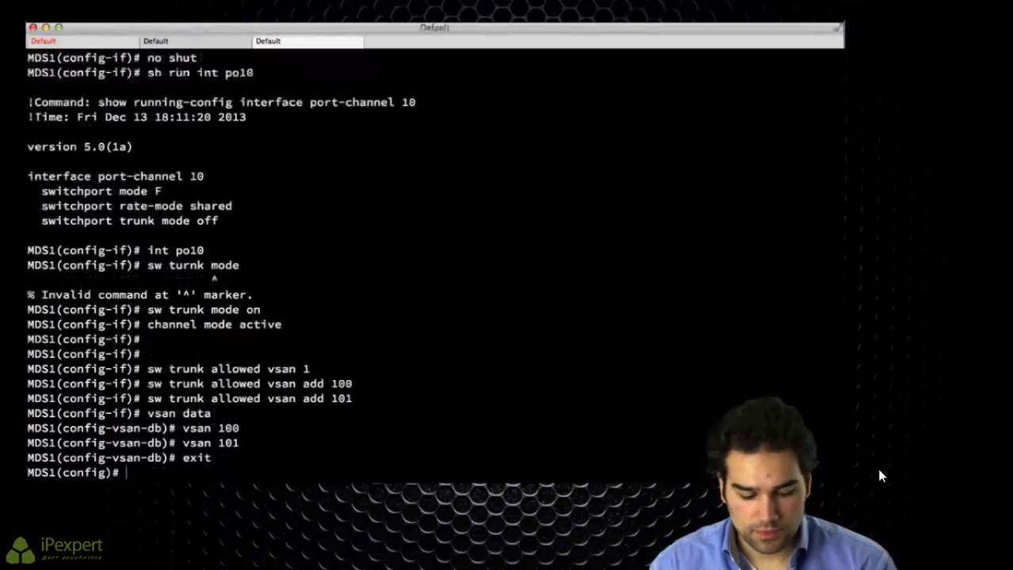
Step: Bring port-channel 10 back up with no shut
{"action": "type", "text": "int po10"}
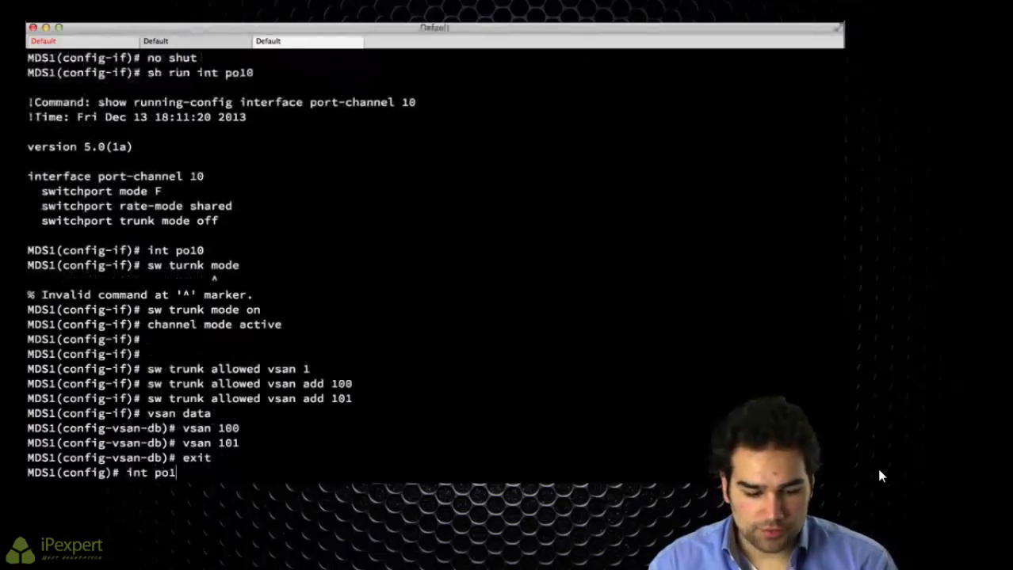
{"action": "key", "text": "Return"}
{"action": "type", "text": "no shut"}
{"action": "key", "text": "Return"}
{"action": "type", "text": "sho"}
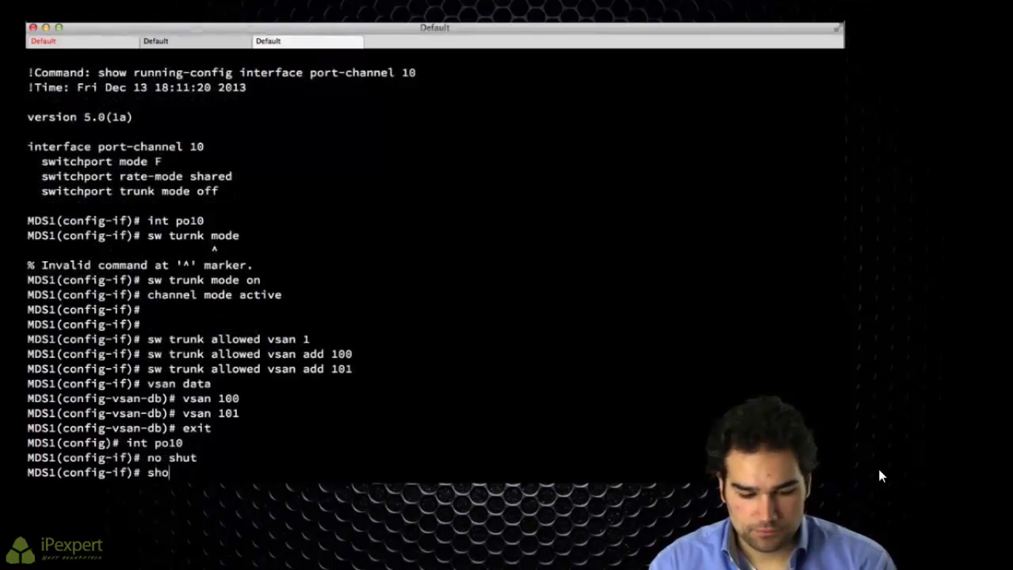
{"action": "type", "text": "w port-chan summ"}
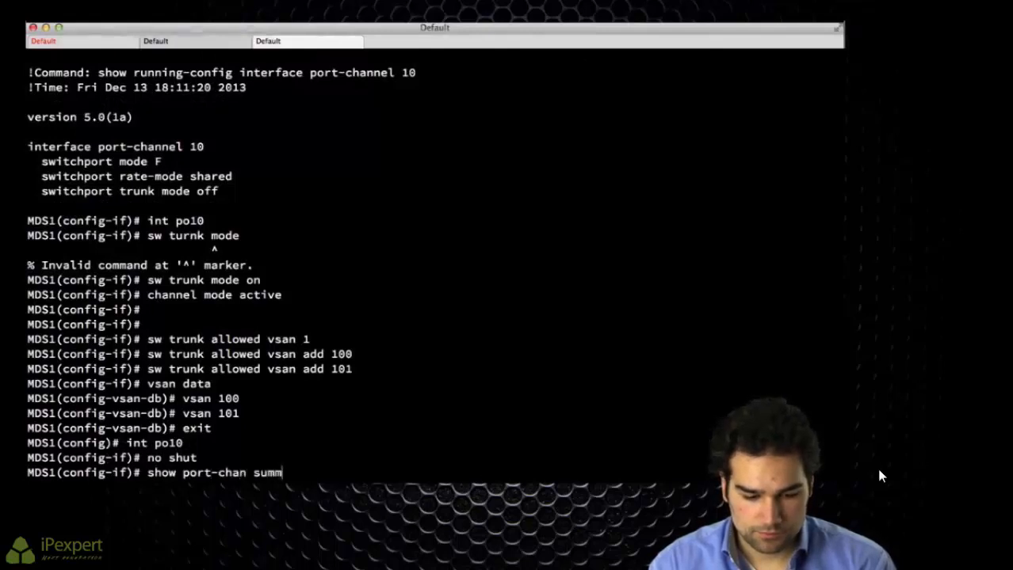
Step: Show the port-channel summary and database, confirming fc1/9 and fc1/10 are up in port-channel 10
{"action": "key", "text": "Return"}
{"action": "type", "text": "sh "}
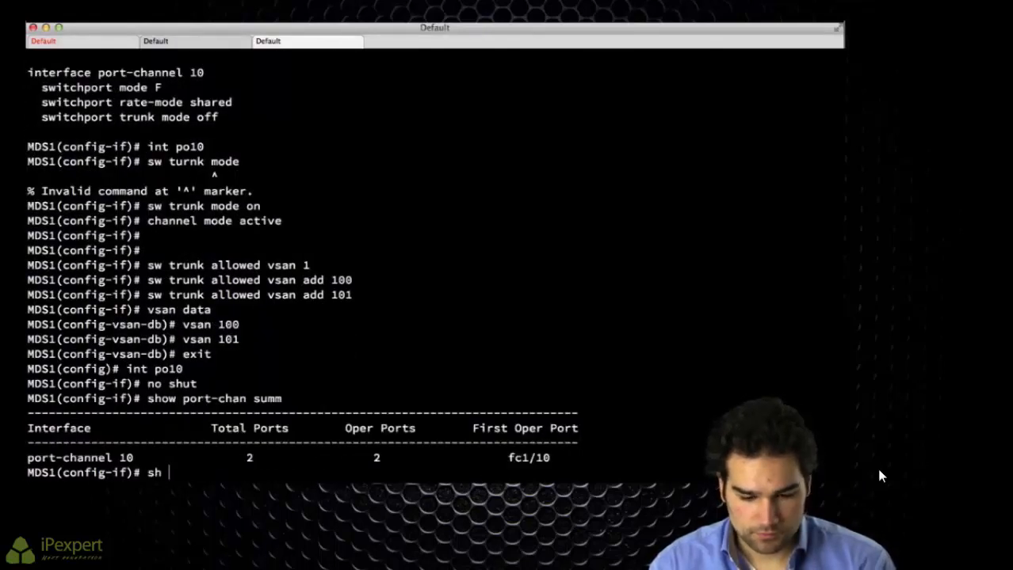
{"action": "type", "text": "port-chan data"}
{"action": "key", "text": "Return"}
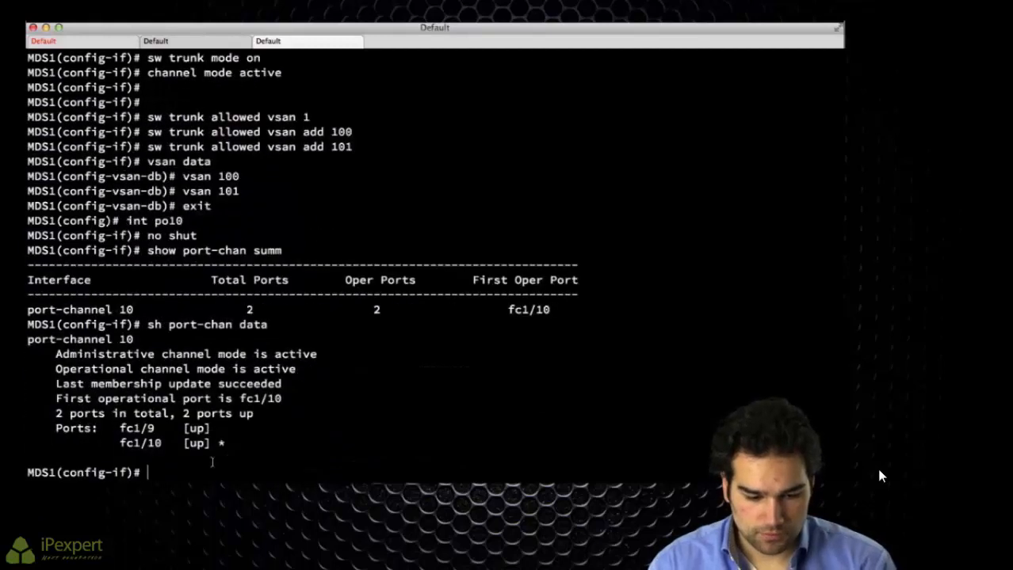
{"action": "left_click_drag", "start_coordinate": [38, 339], "coordinate": [158, 341]}
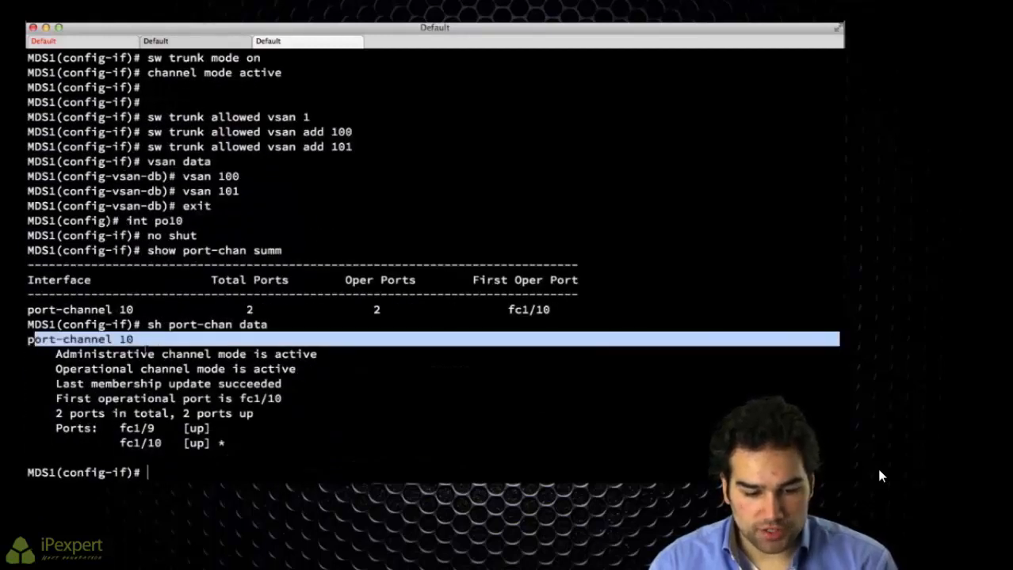
{"action": "left_click_drag", "start_coordinate": [54, 428], "coordinate": [263, 438]}
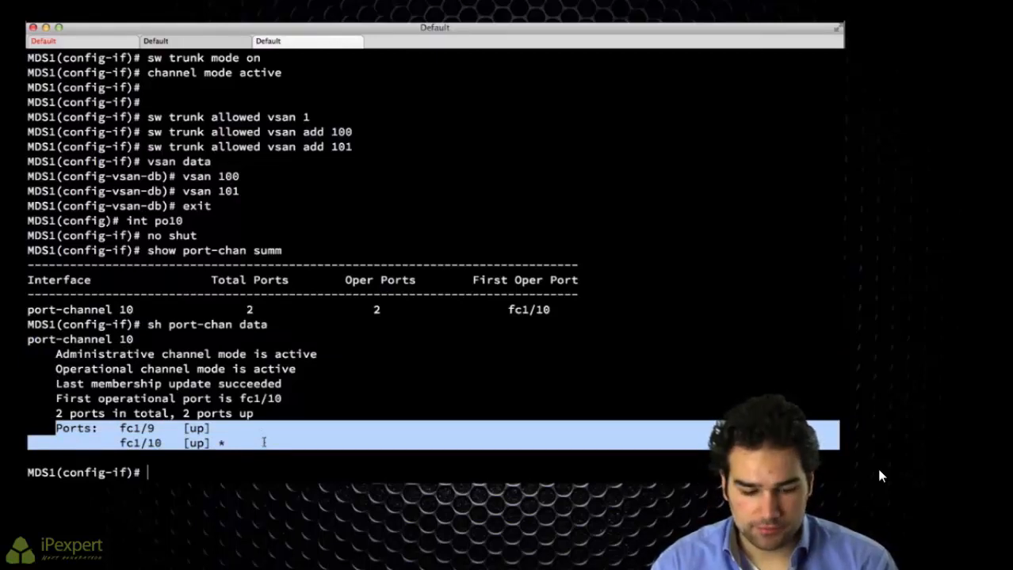
Step: List the fabric logins and display the interface details of port-channel 10 (show int po10)
{"action": "type", "text": "show flogi d"}
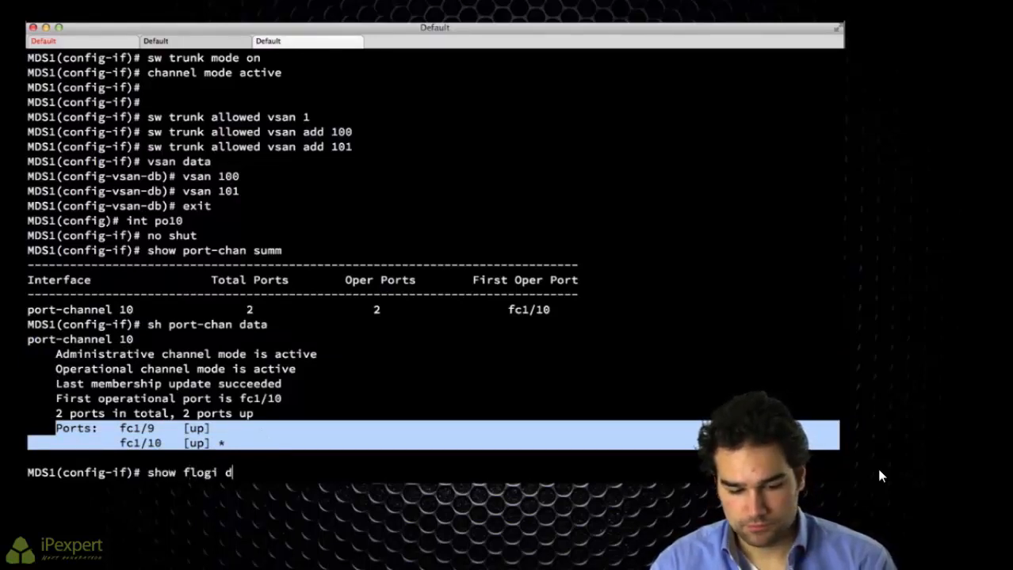
{"action": "type", "text": "ata"}
{"action": "key", "text": "Return"}
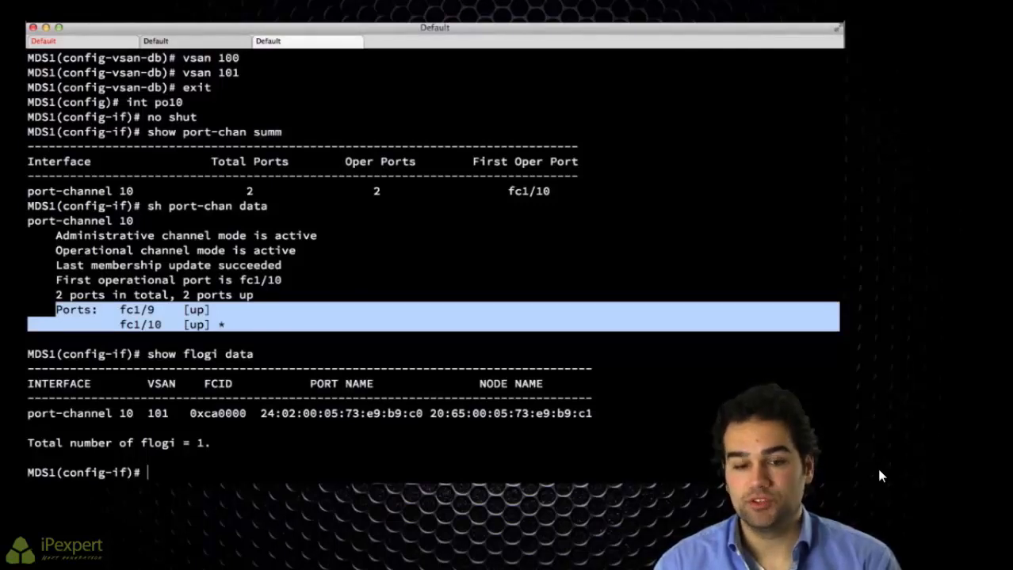
{"action": "type", "text": "show int "}
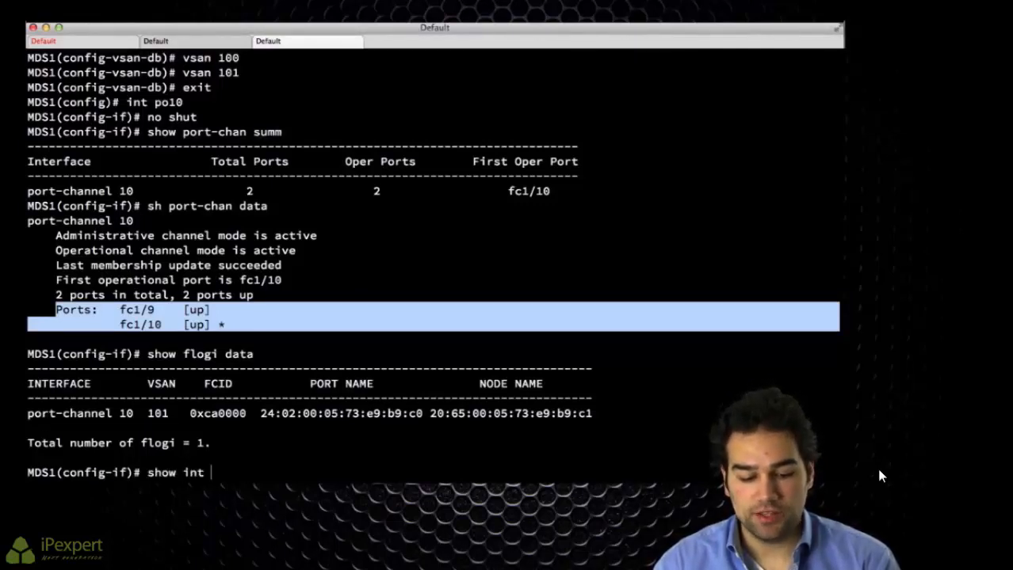
{"action": "type", "text": "po10"}
{"action": "key", "text": "Return"}
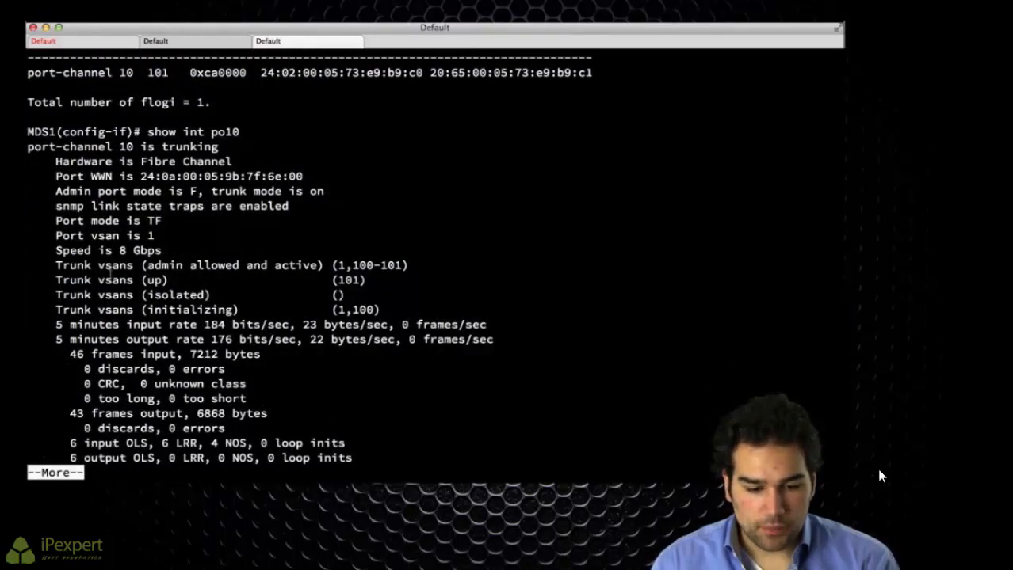
Step: Review port-channel 10's trunk VSANs (101 up, 1 and 100 initializing) and return to UCS1-A
{"action": "left_click_drag", "start_coordinate": [62, 280], "coordinate": [404, 279]}
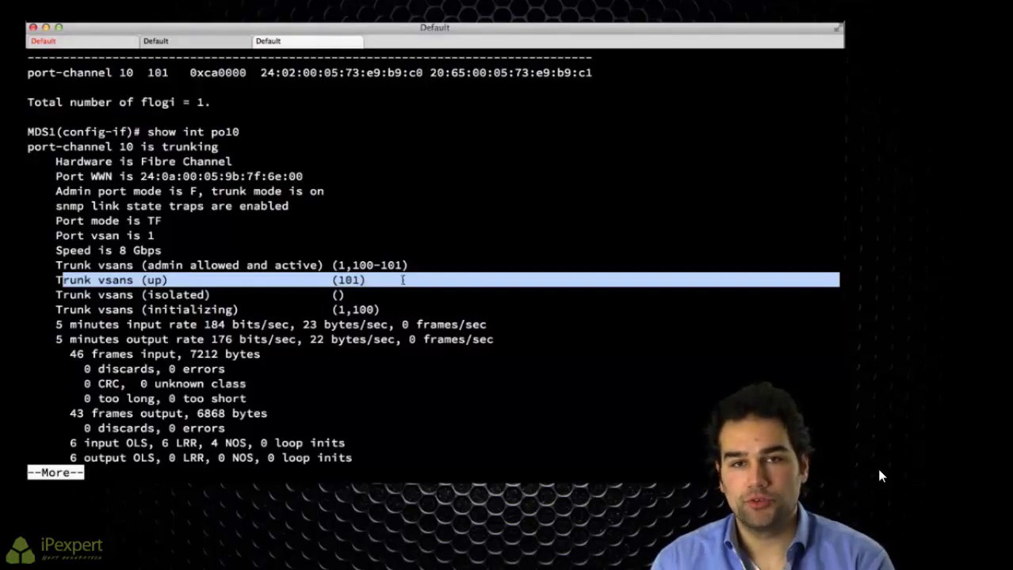
{"action": "left_click_drag", "start_coordinate": [301, 279], "coordinate": [411, 295]}
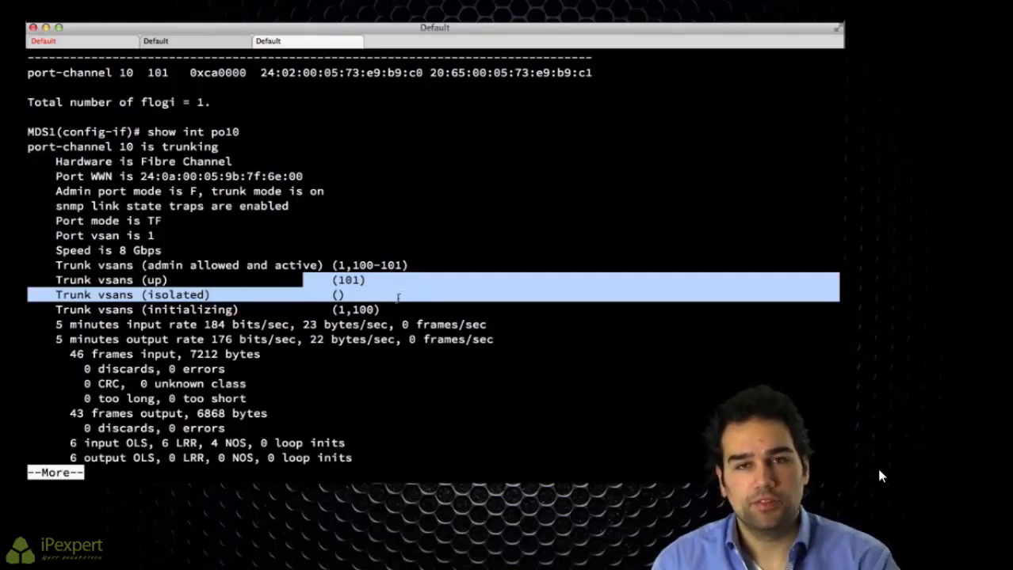
{"action": "left_click", "coordinate": [396, 297]}
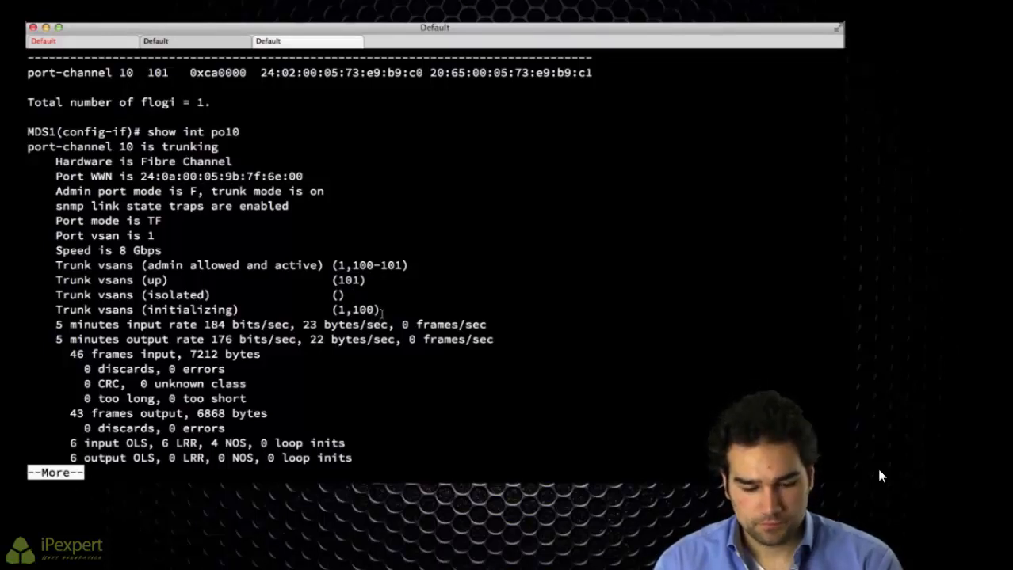
{"action": "key", "text": "q"}
{"action": "left_click", "coordinate": [124, 41]}
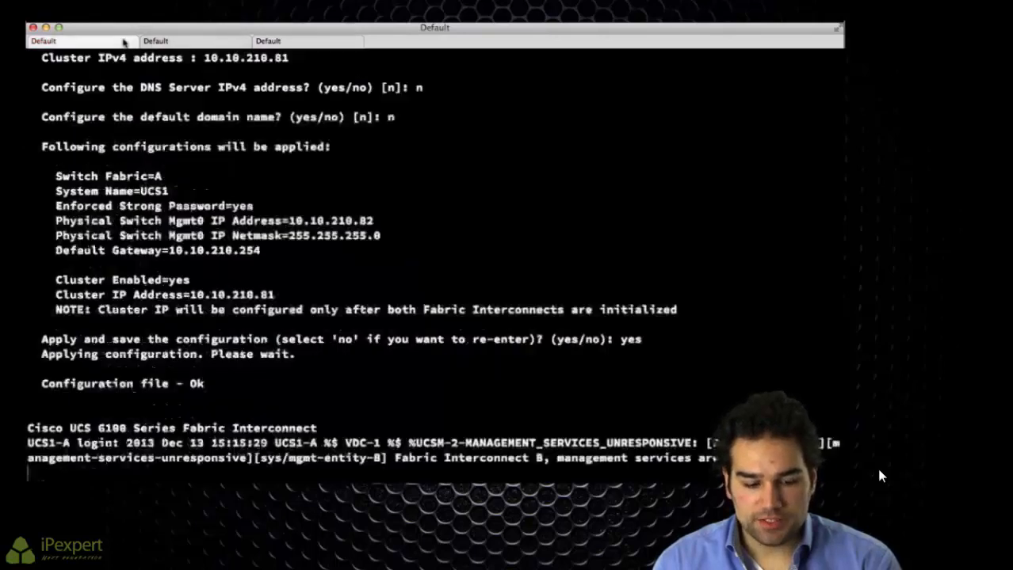
Step: On fabric B's NX-OS shell, check SAN port-channels 2 and 1, then exit
{"action": "left_click", "coordinate": [165, 43]}
{"action": "key", "text": "Return"}
{"action": "key", "text": "Return"}
{"action": "key", "text": "Return"}
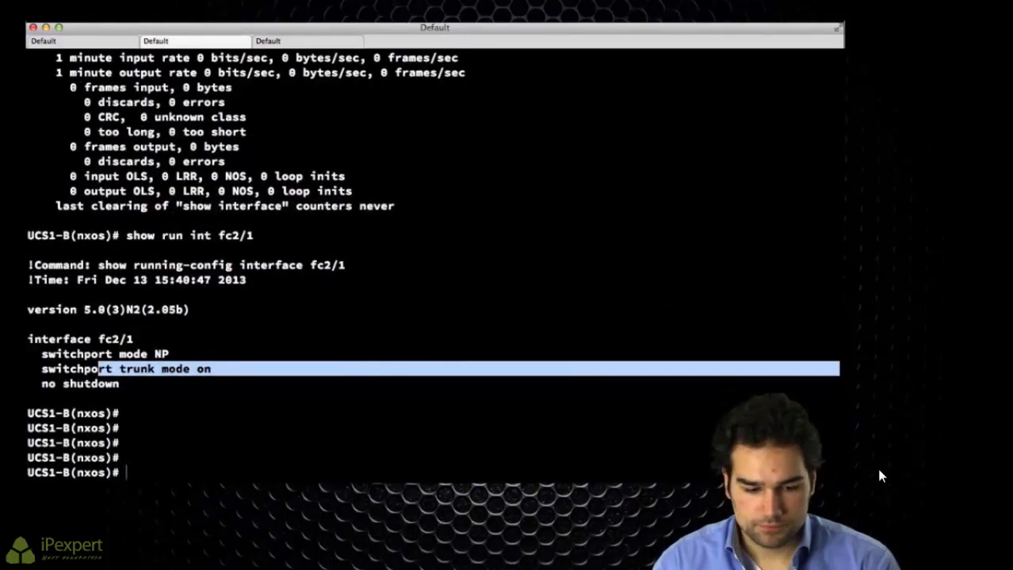
{"action": "type", "text": "show int po2"}
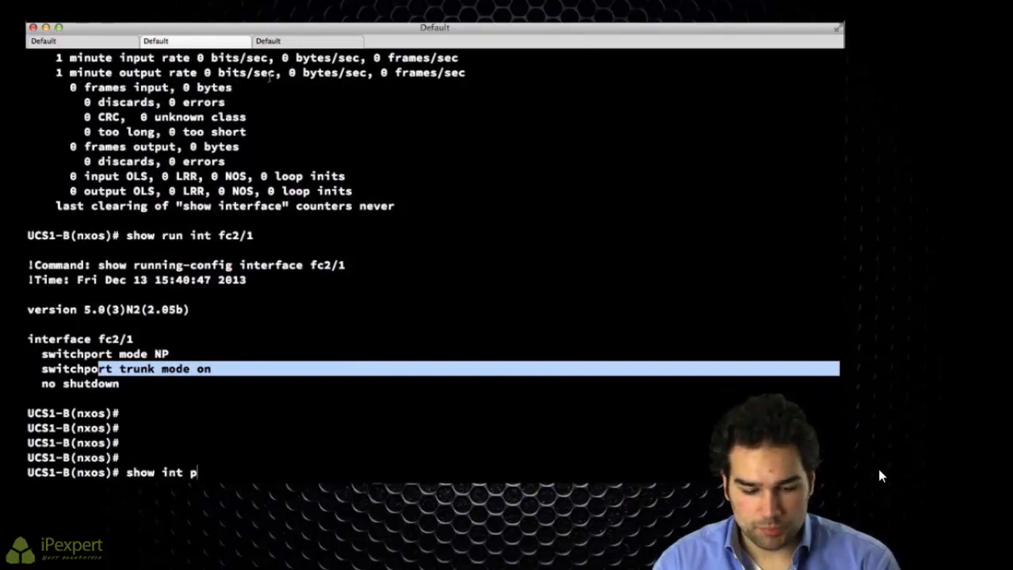
{"action": "key", "text": "Return"}
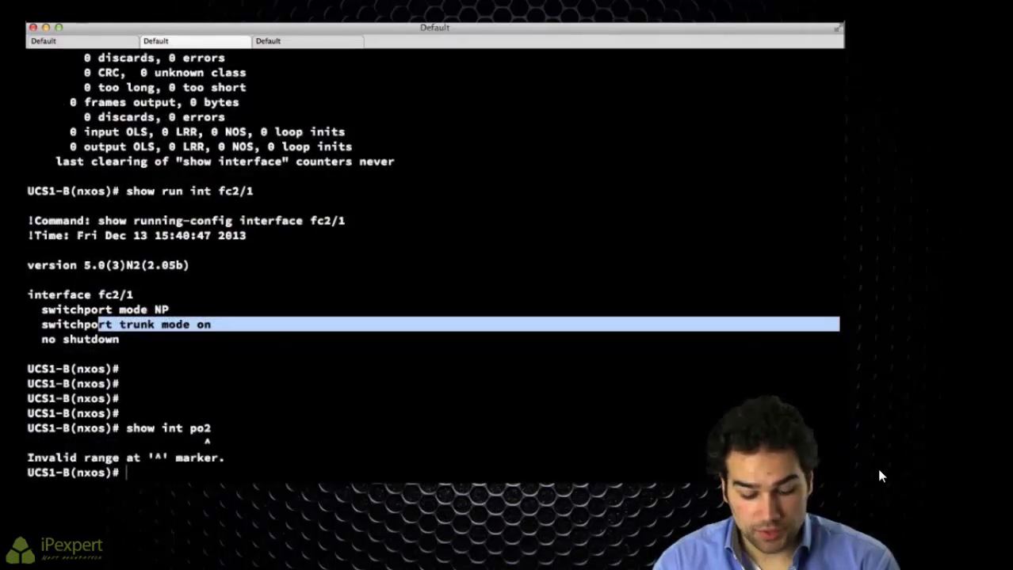
{"action": "type", "text": "sh int san-port-channel 2"}
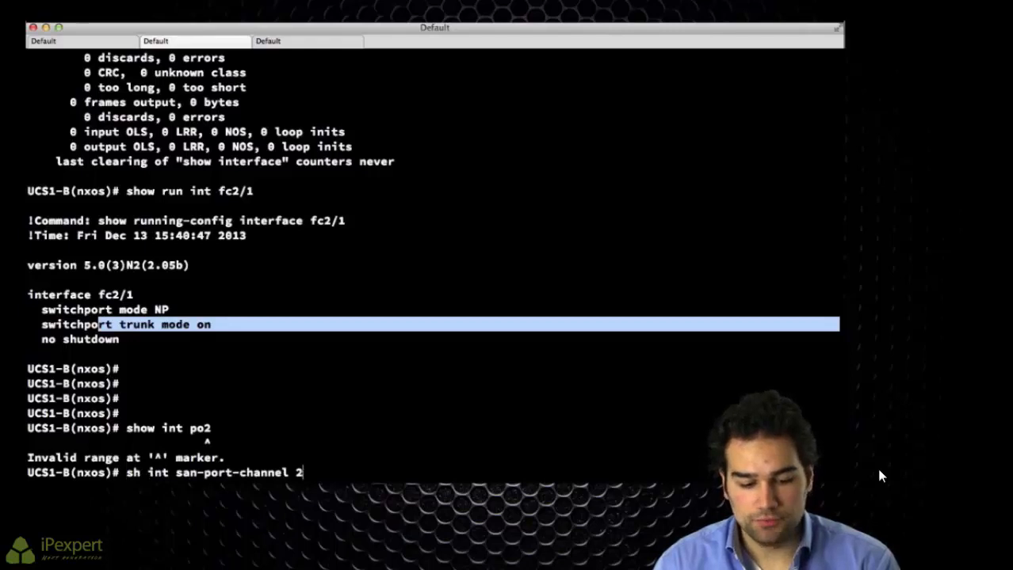
{"action": "key", "text": "Return"}
{"action": "type", "text": "sh int san-port-channel 1"}
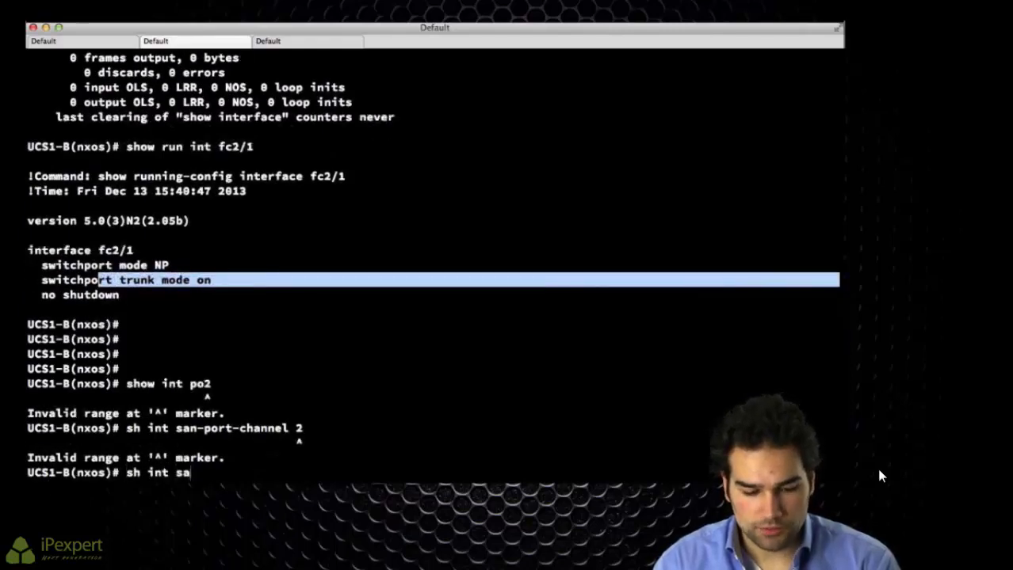
{"action": "key", "text": "Return"}
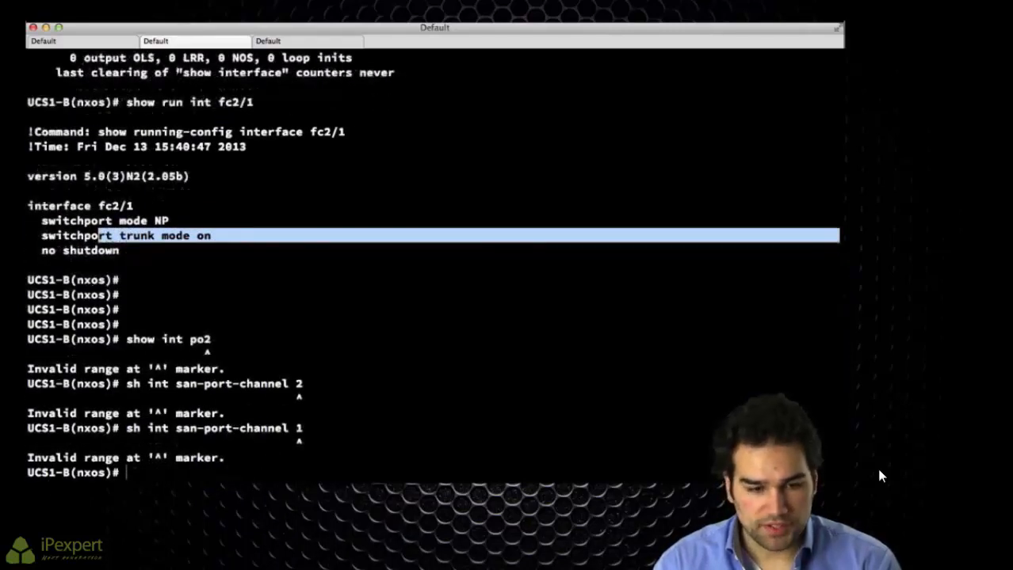
{"action": "type", "text": "exit"}
{"action": "key", "text": "Return"}
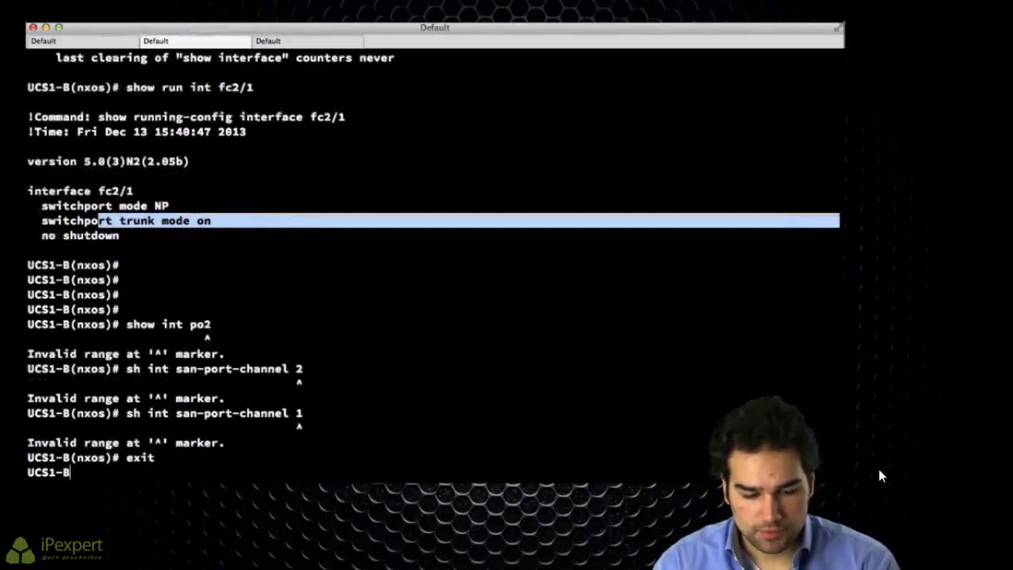
Step: Connect to fabric A's NX-OS and confirm san-port-channel 2 trunks with VSAN 101 up
{"action": "type", "text": "connect nxos a"}
{"action": "key", "text": "Return"}
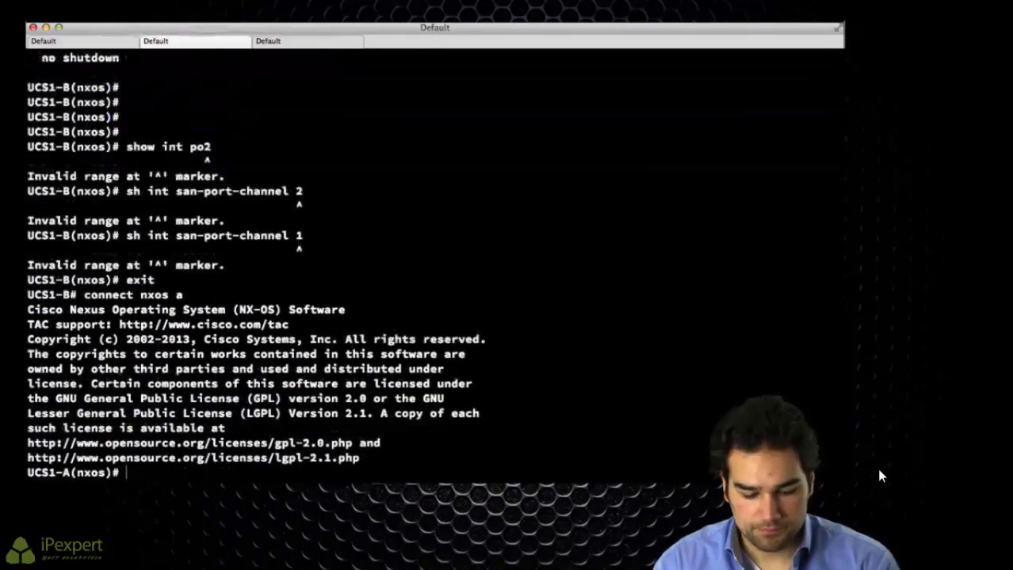
{"action": "type", "text": "show int sa"}
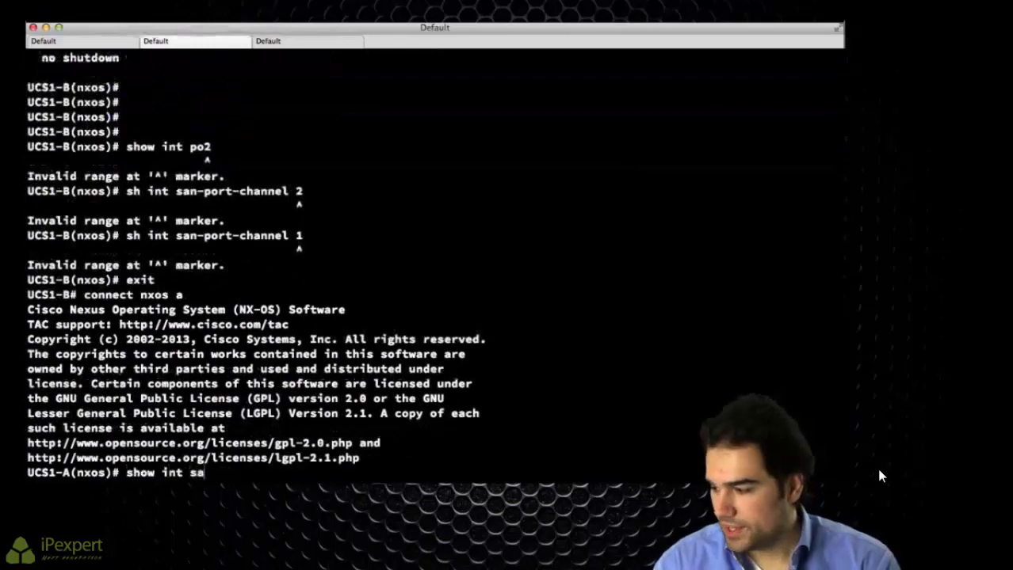
{"action": "type", "text": "n-port-channel 2"}
{"action": "key", "text": "Return"}
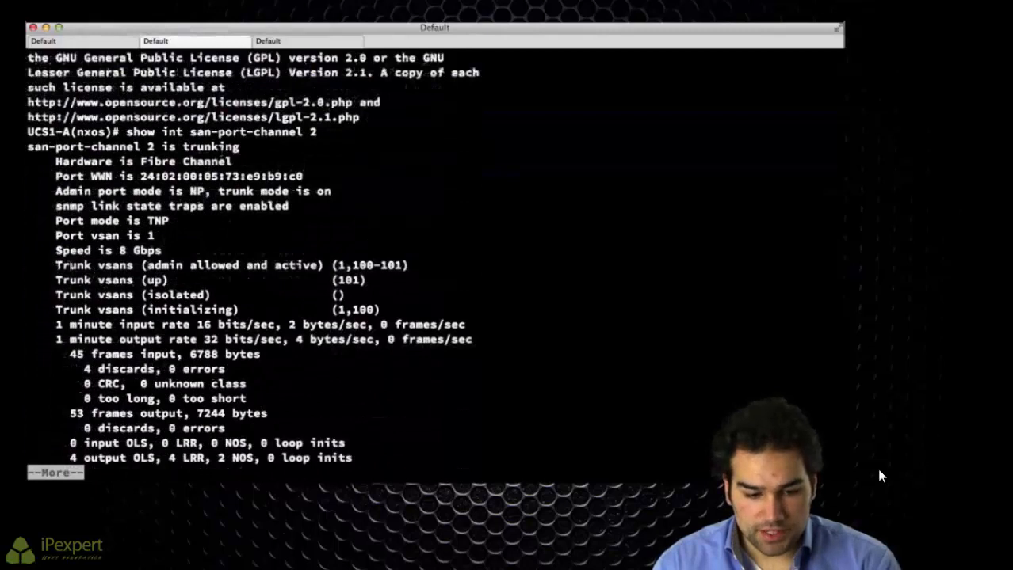
{"action": "left_click_drag", "start_coordinate": [56, 266], "coordinate": [441, 266]}
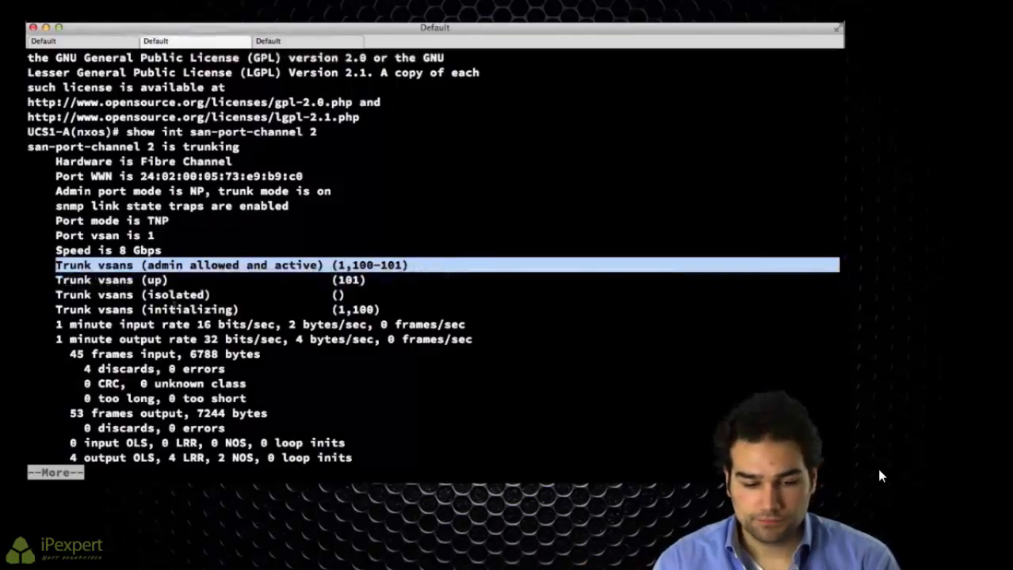
{"action": "left_click_drag", "start_coordinate": [129, 281], "coordinate": [416, 281]}
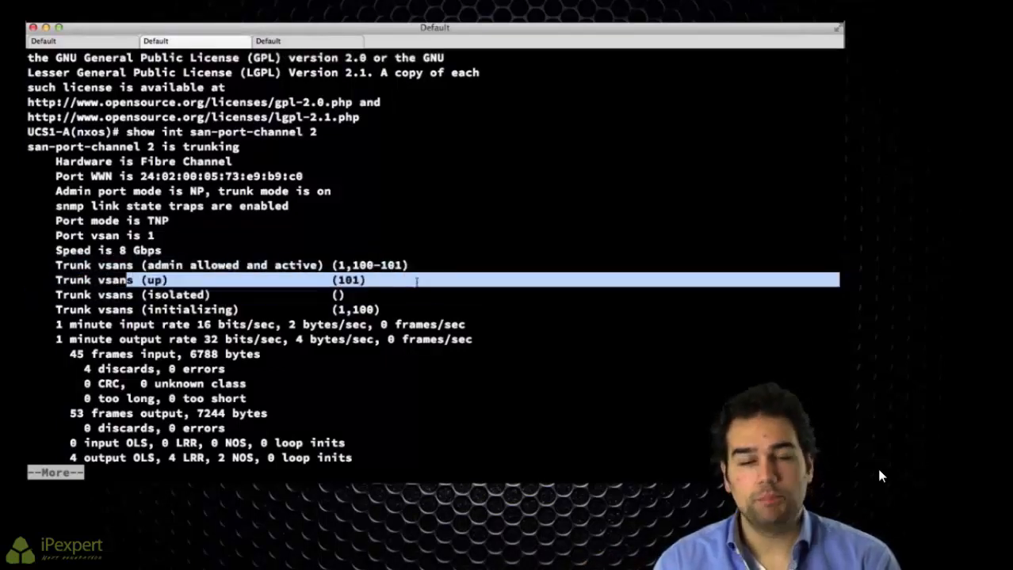
{"action": "key", "text": "q"}
{"action": "key", "text": "Return"}
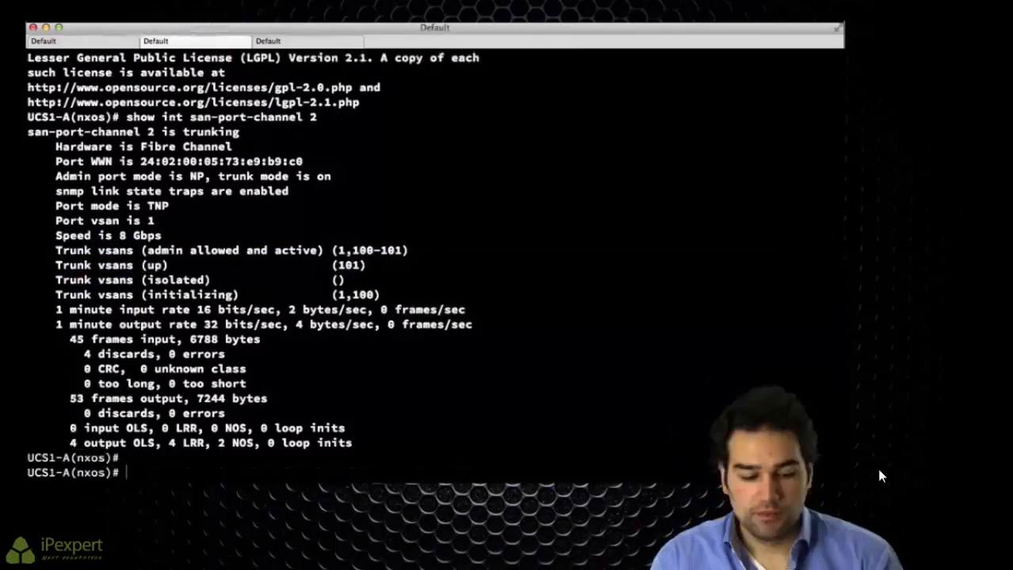
Step: Open a fourth Terminal tab and recall the ssh command to 10.10.210.41
{"action": "left_click", "coordinate": [111, 44]}
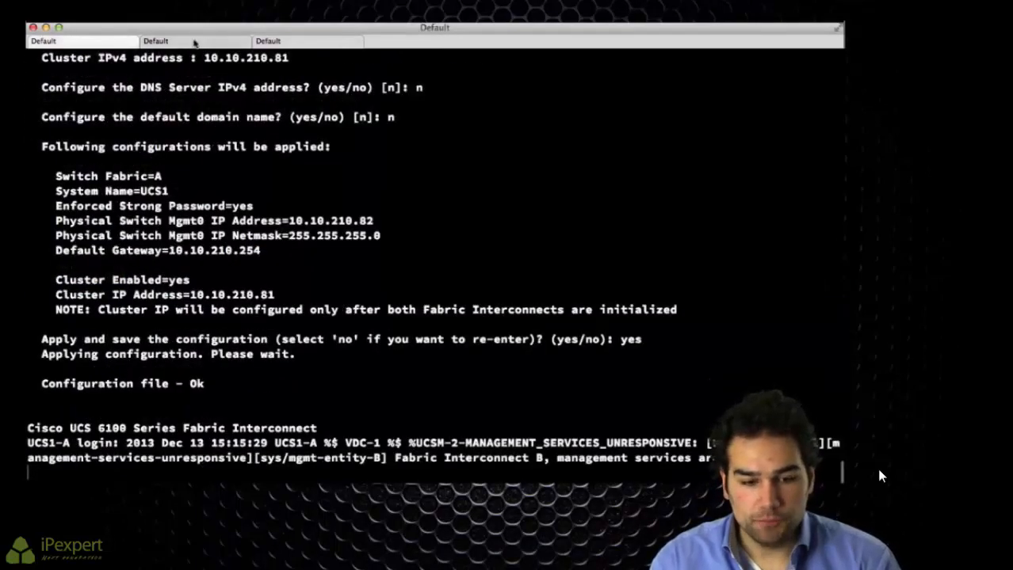
{"action": "left_click", "coordinate": [198, 43]}
{"action": "left_click", "coordinate": [292, 44]}
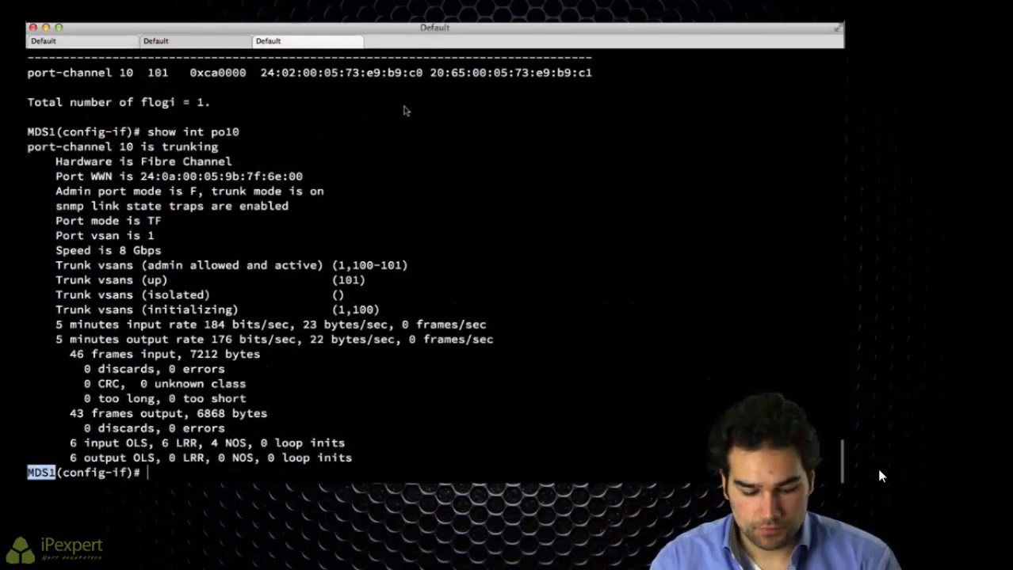
{"action": "type", "text": "q"}
{"action": "key", "text": "BackSpace"}
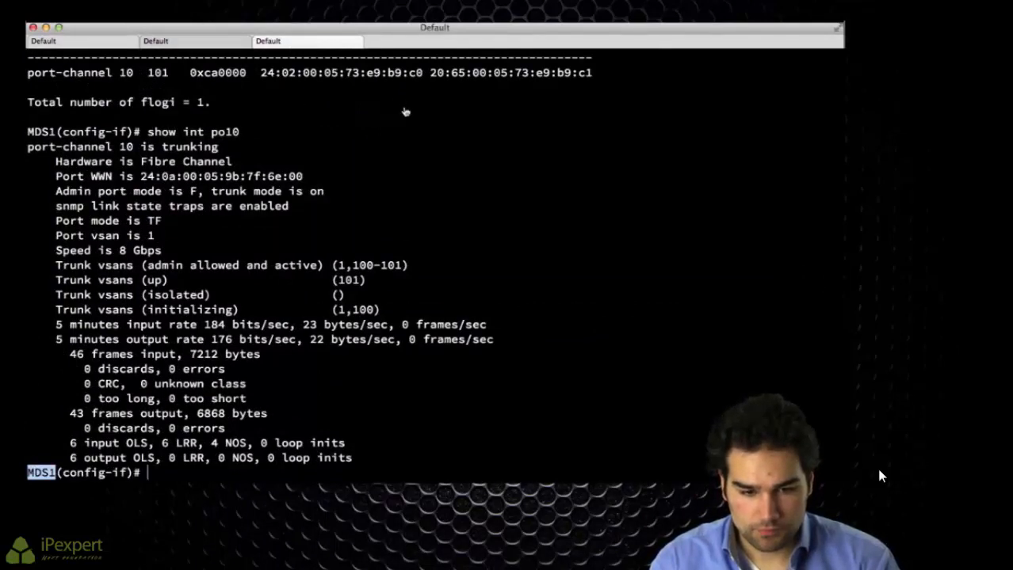
{"action": "key", "text": "super+t"}
{"action": "type", "text": "ssh"}
{"action": "key", "text": "Up"}
{"action": "key", "text": "Up"}
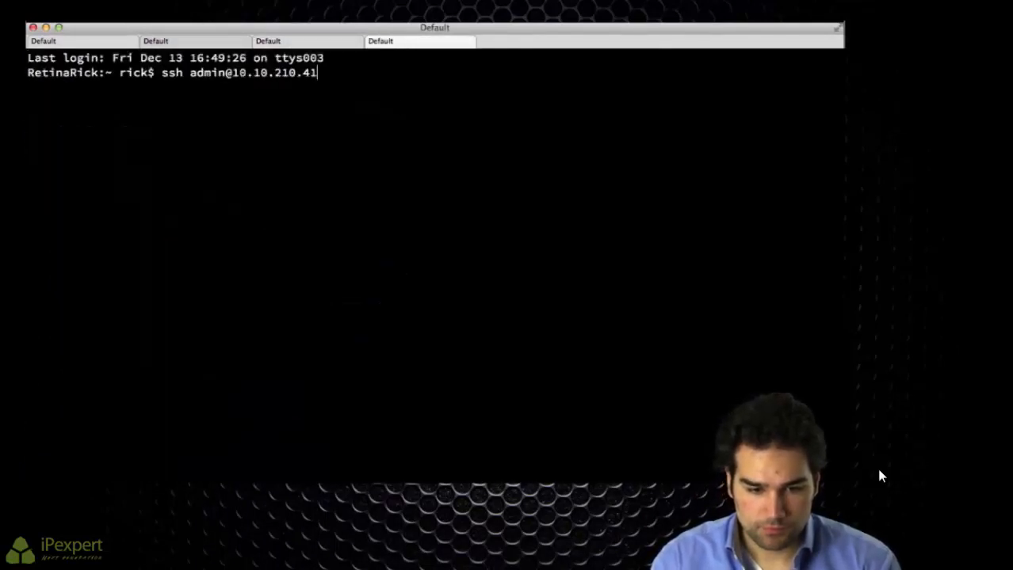
Step: SSH to 10.10.210.42 and set and confirm the MDS2 admin password
{"action": "key", "text": "BackSpace"}
{"action": "type", "text": "2"}
{"action": "key", "text": "Return"}
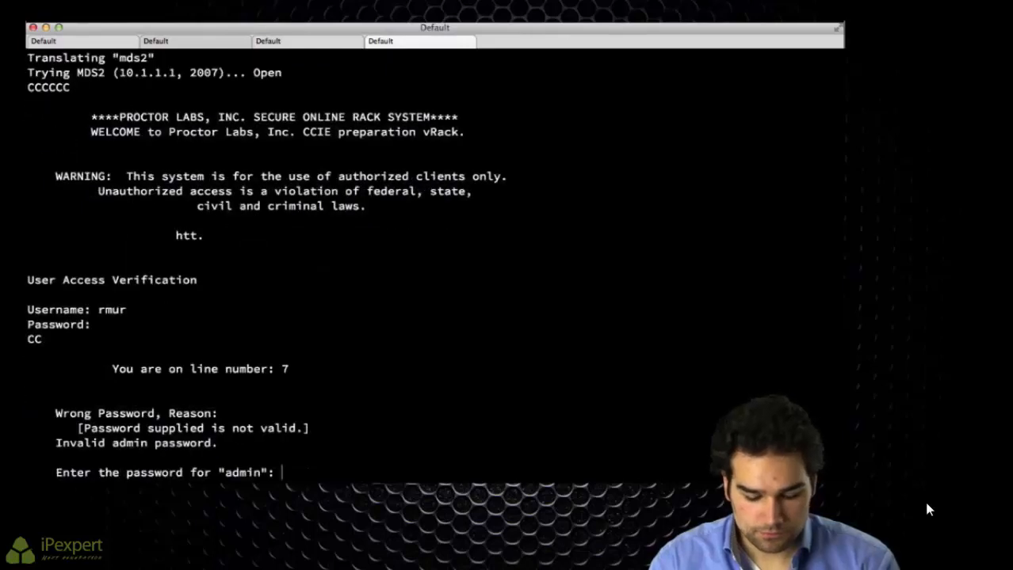
{"action": "key", "text": "Return"}
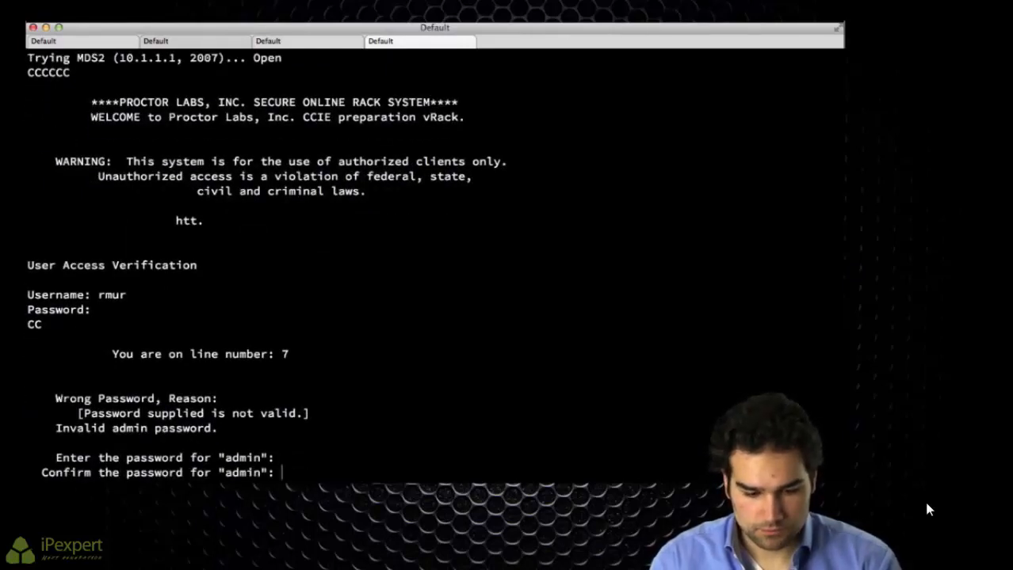
{"action": "key", "text": "Return"}
Step: Decline the basic configuration dialog and log in as admin
{"action": "type", "text": "no"}
{"action": "key", "text": "Return"}
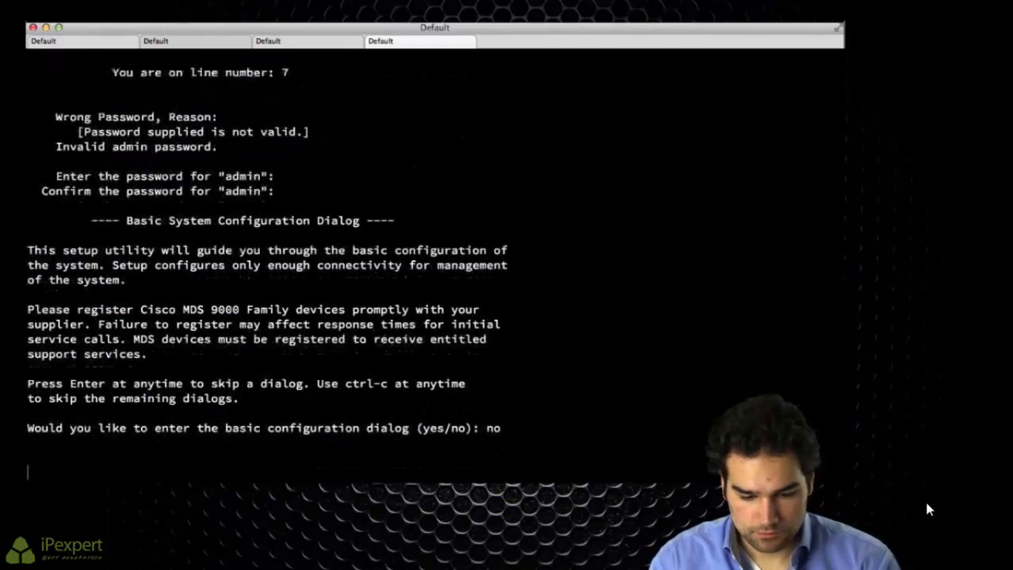
{"action": "type", "text": "a"}
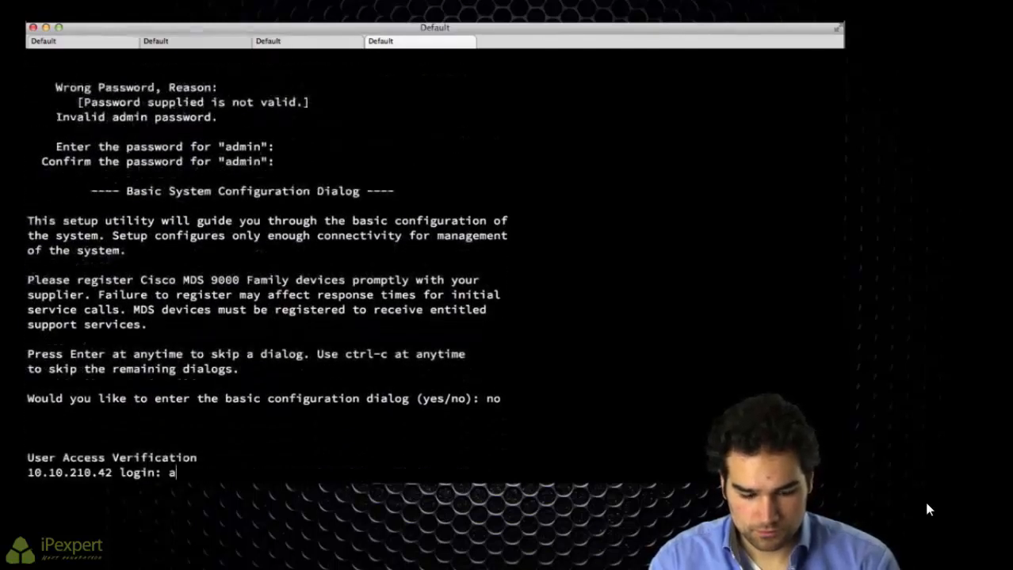
{"action": "type", "text": "dmini"}
{"action": "key", "text": "Return"}
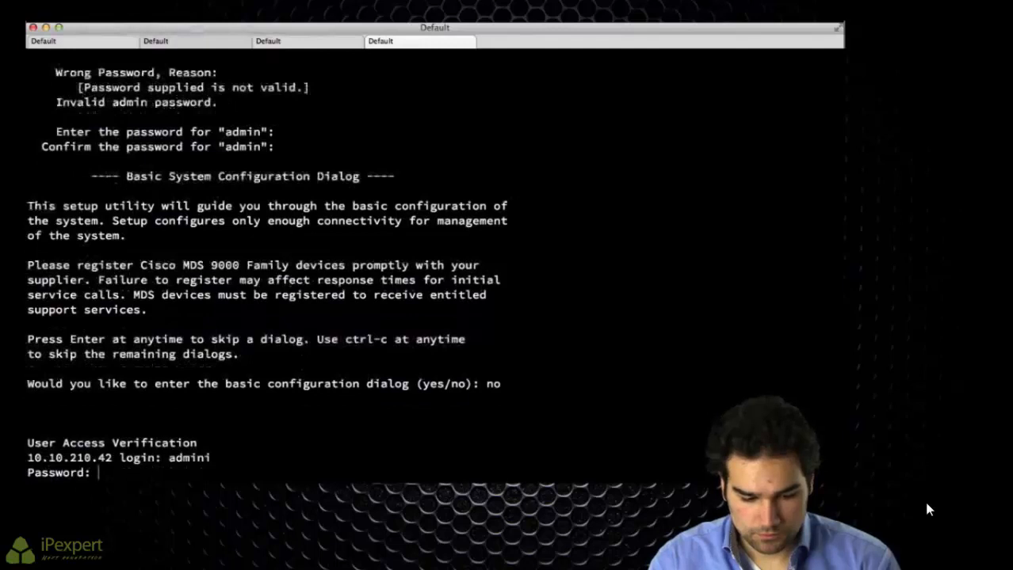
{"action": "key", "text": "Return"}
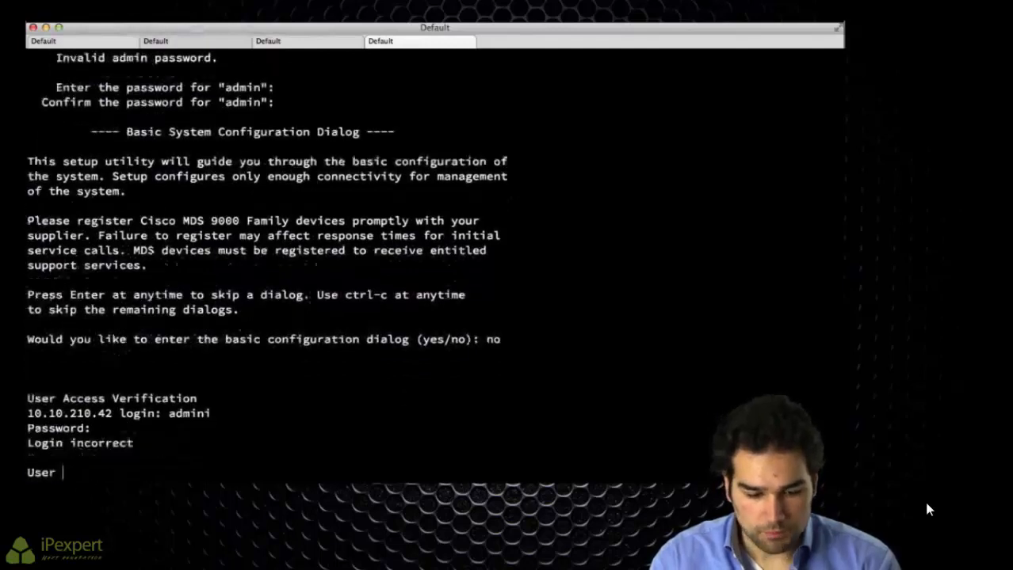
{"action": "type", "text": "admi"}
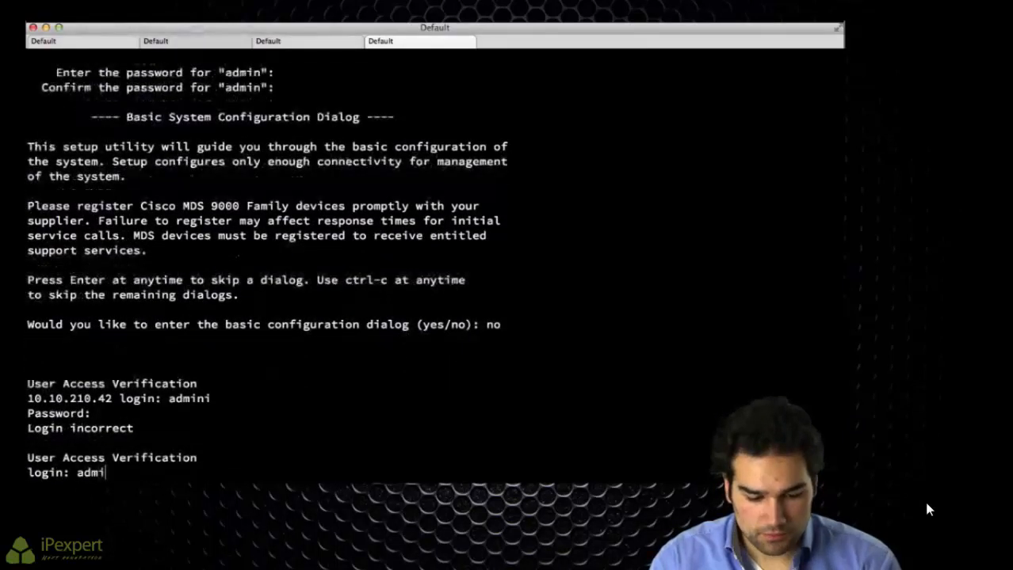
{"action": "type", "text": "n"}
{"action": "key", "text": "Return"}
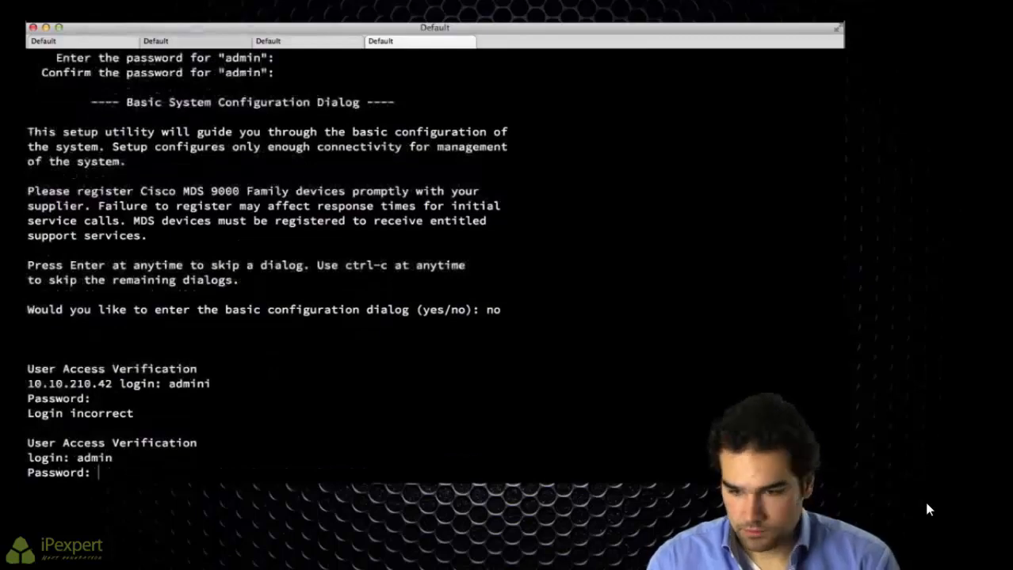
{"action": "key", "text": "Return"}
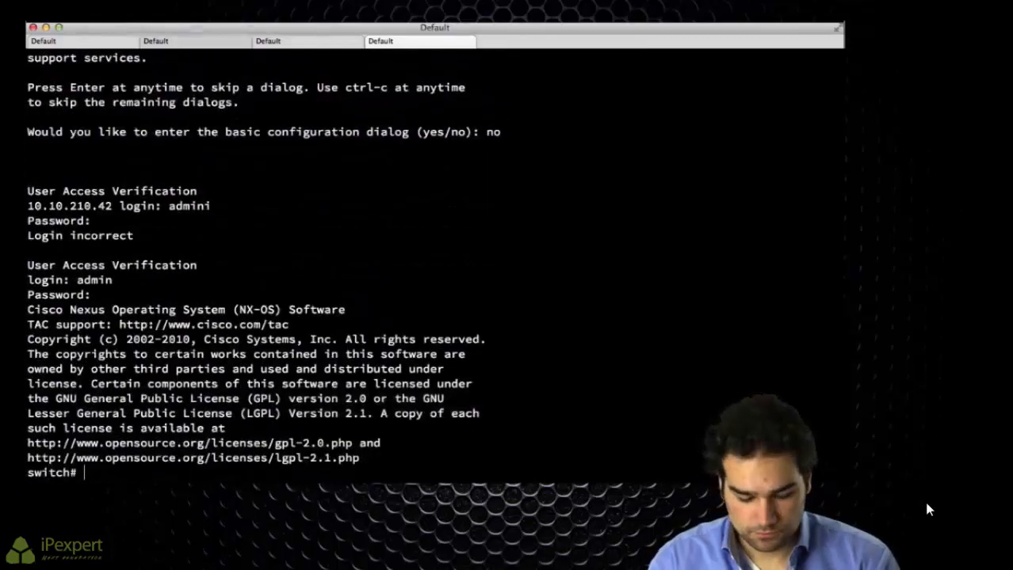
Step: Rename the switch to MDS2 and enable the npiv and fport-channel-trunk features
{"action": "type", "text": "conf t"}
{"action": "key", "text": "Return"}
{"action": "type", "text": "switchna"}
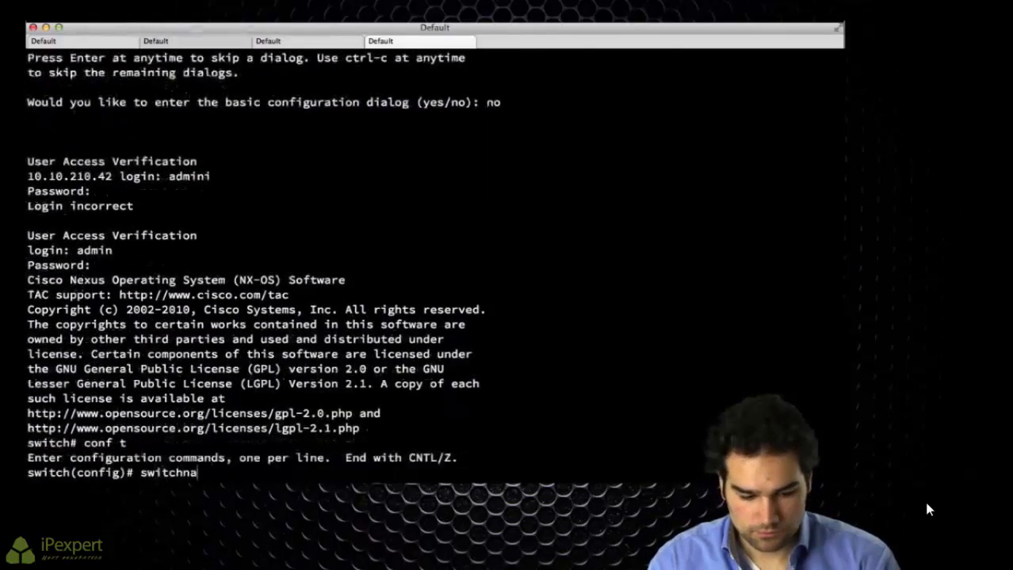
{"action": "type", "text": "me MDS2"}
{"action": "key", "text": "Return"}
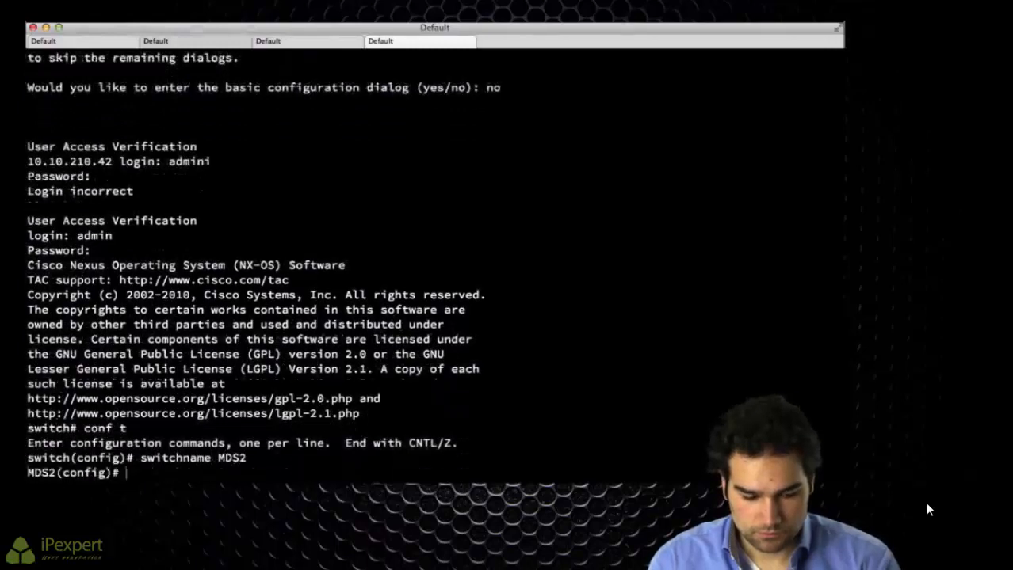
{"action": "key", "text": "Return"}
{"action": "key", "text": "Return"}
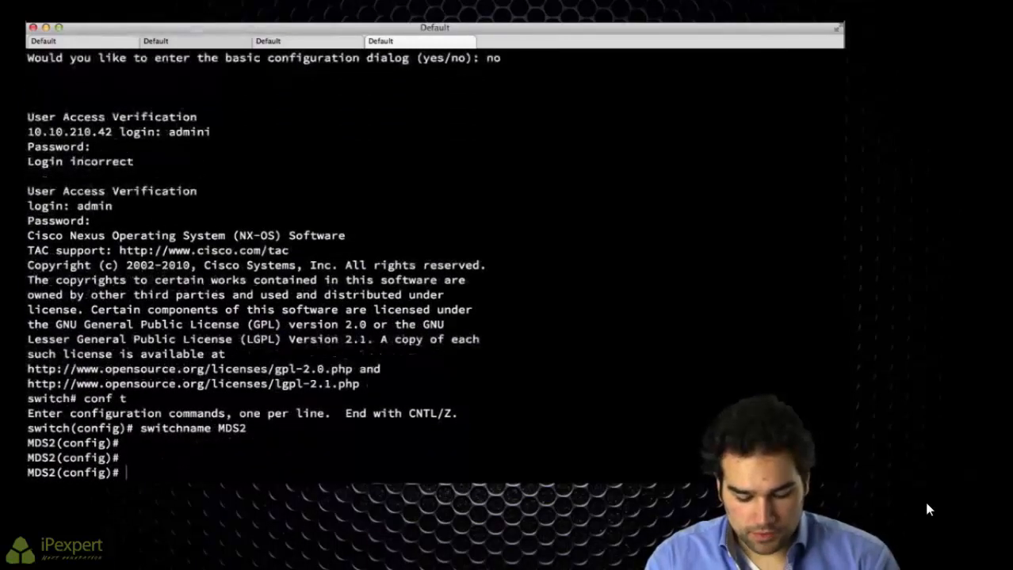
{"action": "type", "text": "feature npiv"}
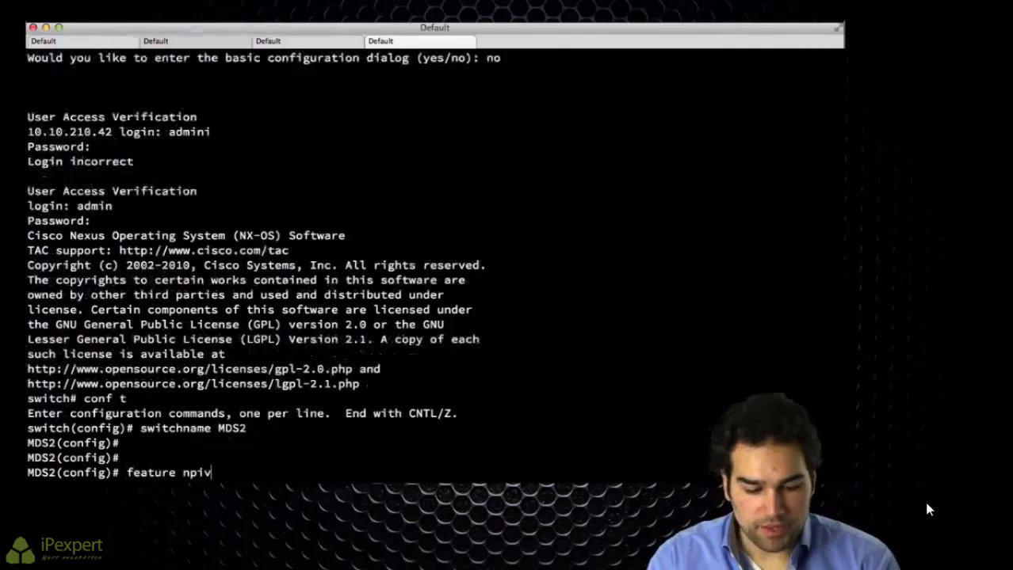
{"action": "key", "text": "Return"}
{"action": "type", "text": "feaut"}
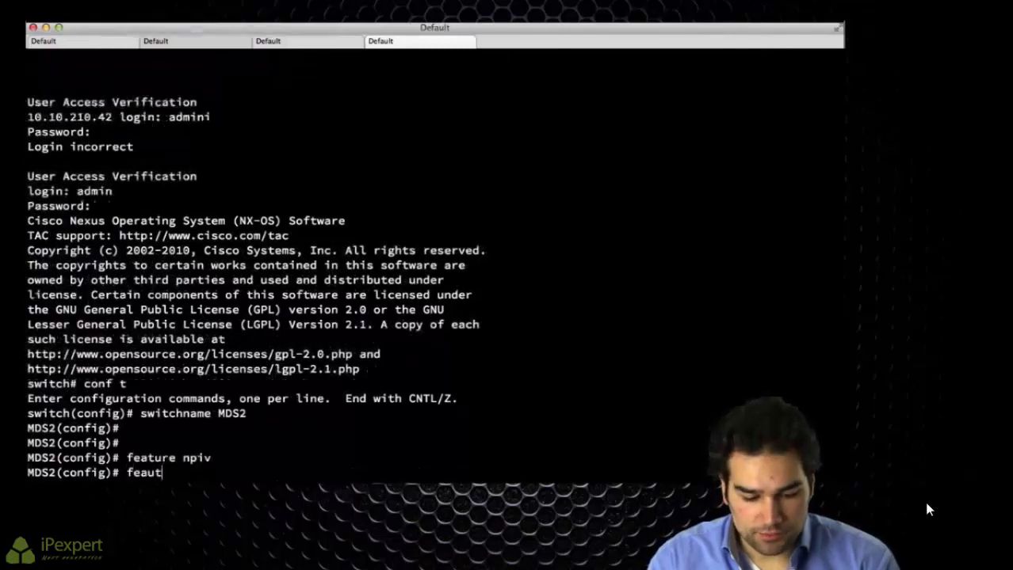
{"action": "key", "text": "BackSpace"}
{"action": "key", "text": "BackSpace"}
{"action": "type", "text": "ture fpo"}
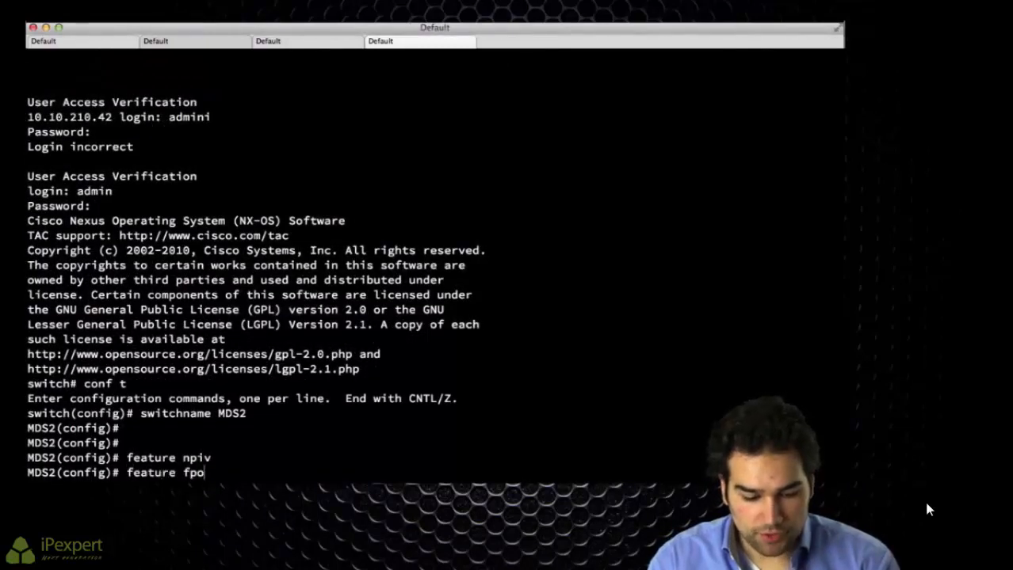
{"action": "key", "text": "Tab"}
{"action": "key", "text": "Return"}
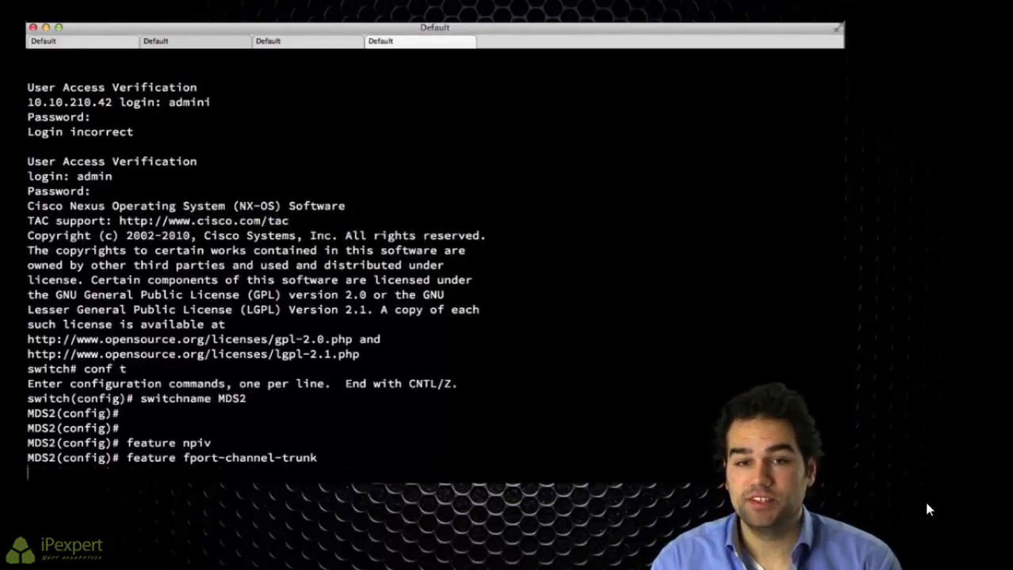
Step: Set interfaces fc1/9-10 to F mode with trunk mode on
{"action": "type", "text": "int fc1"}
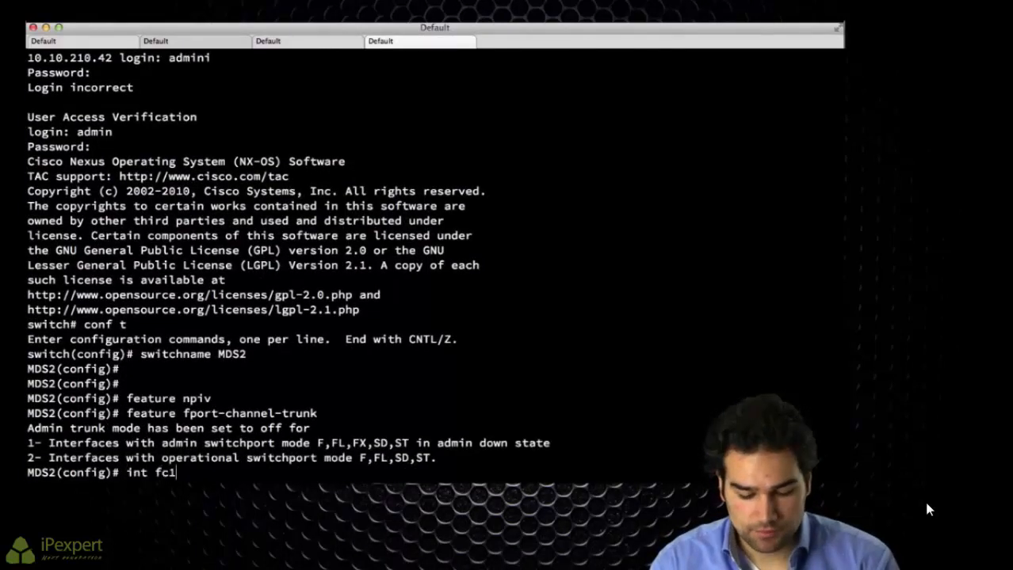
{"action": "type", "text": "/9-10"}
{"action": "key", "text": "Return"}
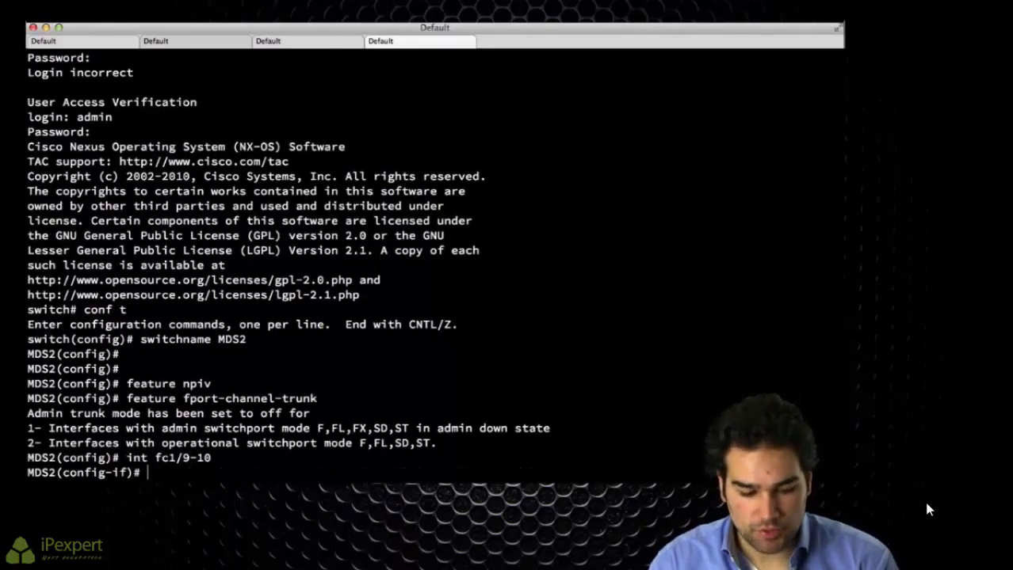
{"action": "type", "text": "sw mode f"}
{"action": "key", "text": "Return"}
{"action": "type", "text": "sw trunk "}
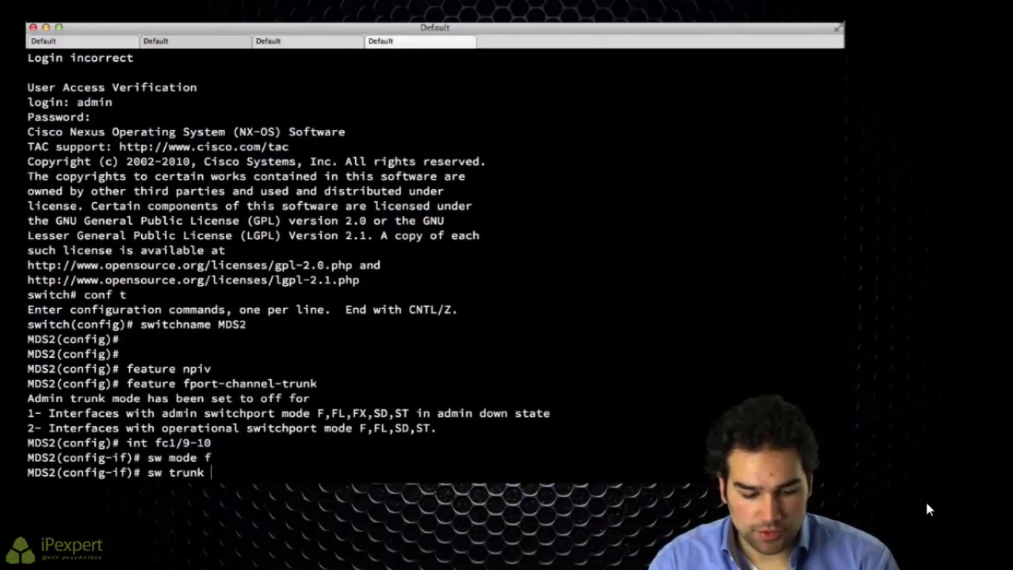
{"action": "type", "text": "mode on"}
{"action": "key", "text": "Return"}
Step: Allow VSANs 1, 200 and 201 on the fc1/9-10 trunk and bring the ports up
{"action": "type", "text": "sw "}
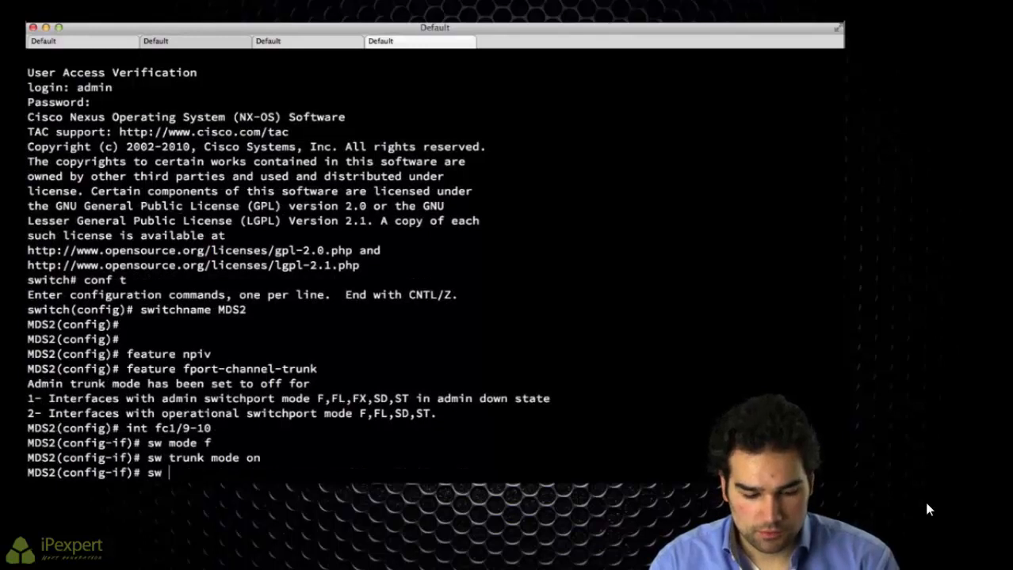
{"action": "type", "text": "turnk allowe"}
{"action": "type", "text": "d"}
{"action": "key", "text": "Return"}
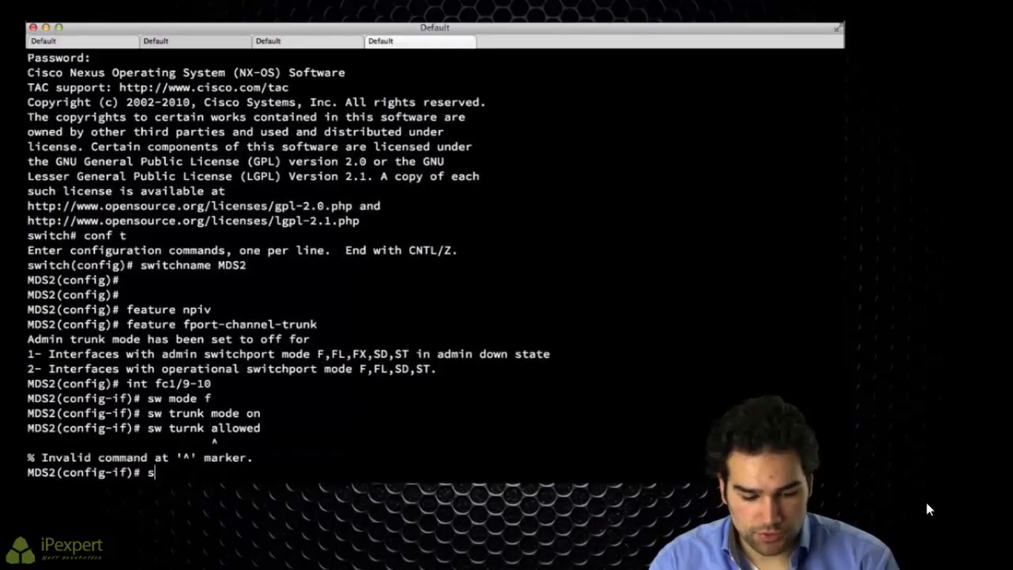
{"action": "type", "text": "sw trunk allowed vsan 1"}
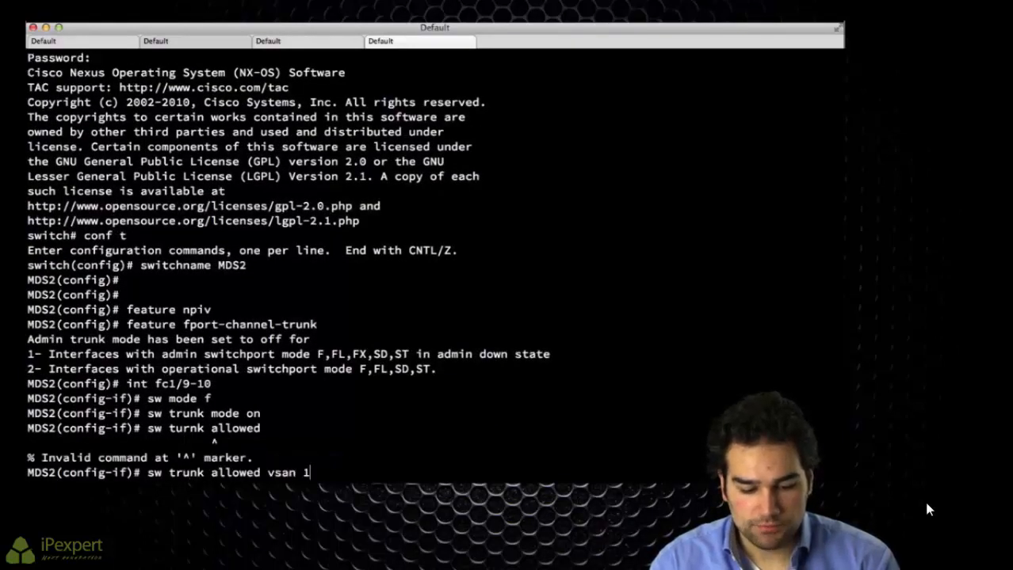
{"action": "key", "text": "Return"}
{"action": "key", "text": "Up"}
{"action": "key", "text": "BackSpace"}
{"action": "type", "text": "add 200"}
{"action": "key", "text": "Return"}
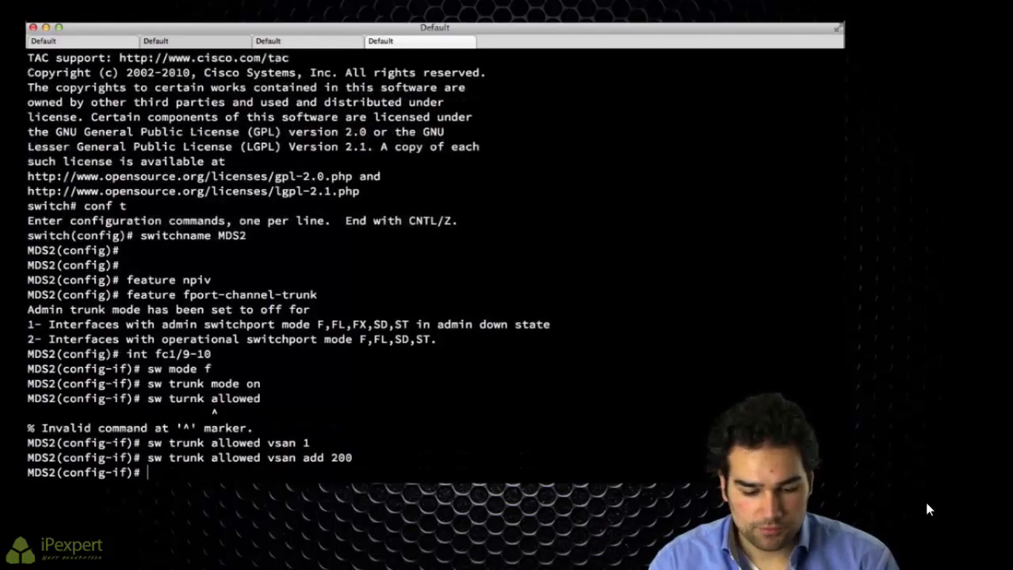
{"action": "key", "text": "Up"}
{"action": "key", "text": "BackSpace"}
{"action": "type", "text": "1"}
{"action": "key", "text": "Return"}
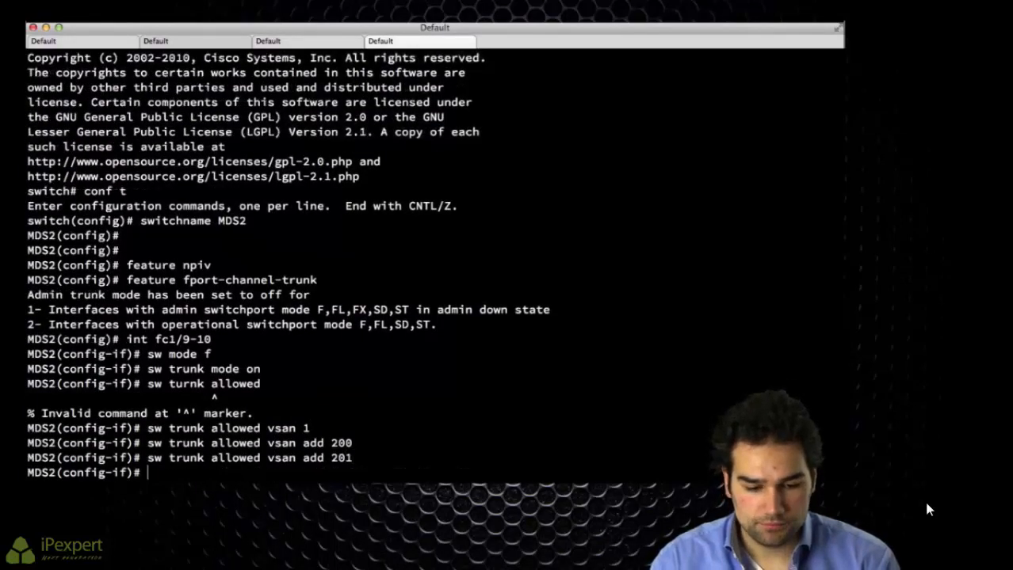
{"action": "type", "text": "no shut"}
{"action": "key", "text": "Return"}
Step: Create VSANs 200 and 201 in the VSAN database
{"action": "type", "text": "vsan data"}
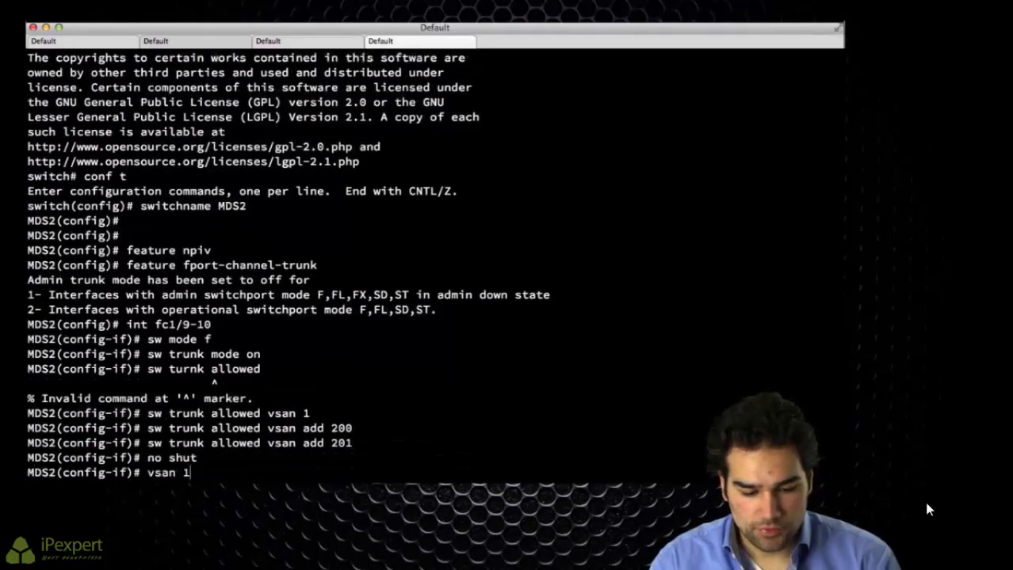
{"action": "key", "text": "Return"}
{"action": "type", "text": "vsan 200"}
{"action": "key", "text": "Return"}
{"action": "type", "text": "v"}
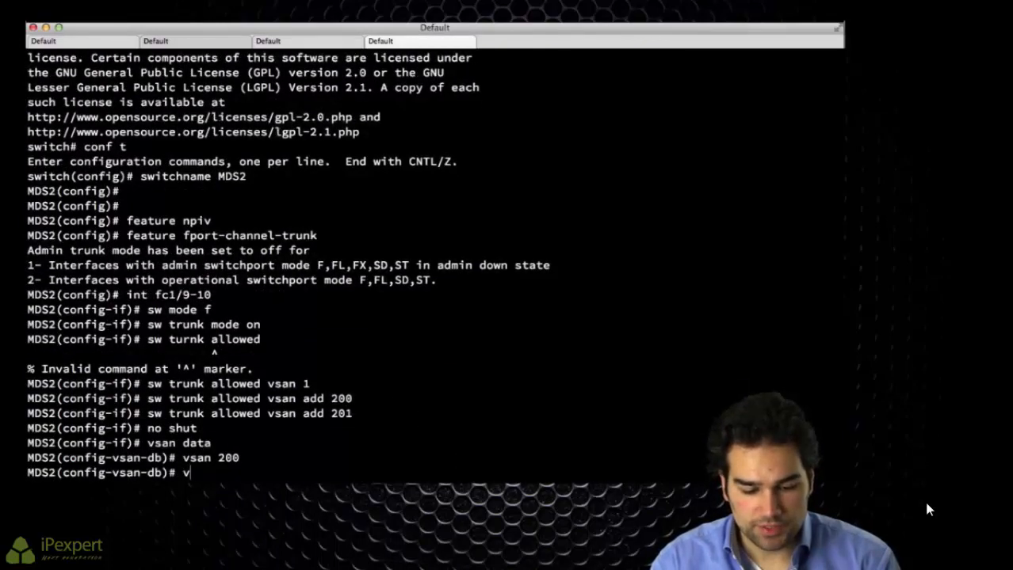
{"action": "type", "text": "san 201"}
{"action": "key", "text": "Return"}
{"action": "type", "text": "exit"}
{"action": "key", "text": "Return"}
Step: Check fc1/9 and fc1/10 on MDS2: trunking with VSAN 1 up, 200-201 initializing
{"action": "type", "text": "show int fc1/9"}
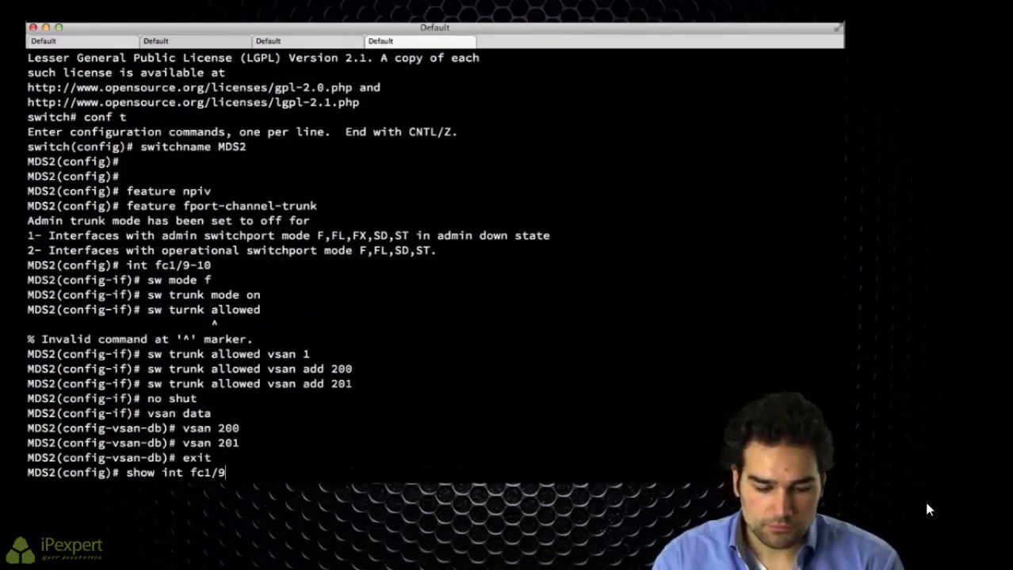
{"action": "key", "text": "Return"}
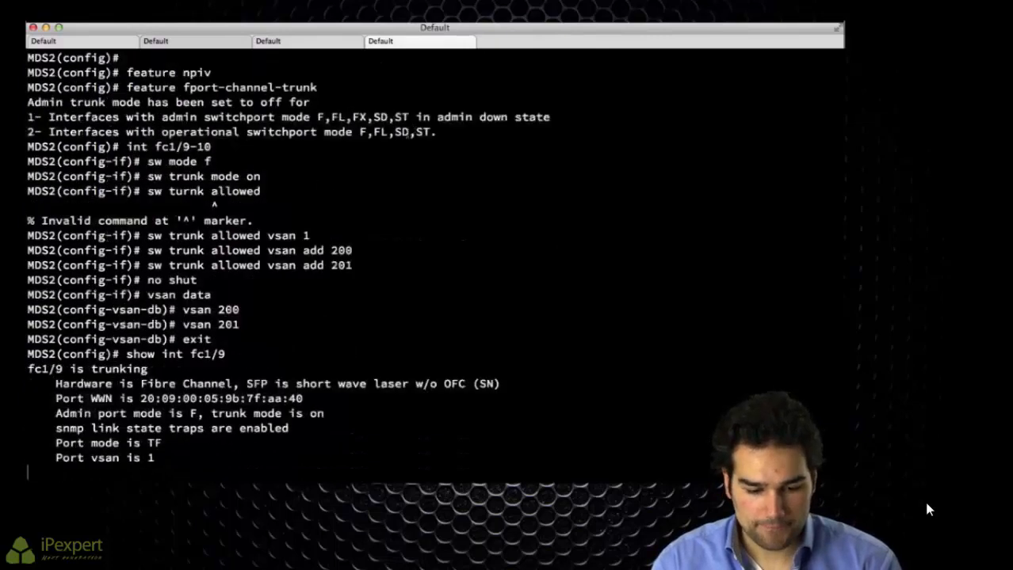
{"action": "left_click_drag", "start_coordinate": [115, 354], "coordinate": [389, 353]}
{"action": "key", "text": "q"}
{"action": "key", "text": "Up"}
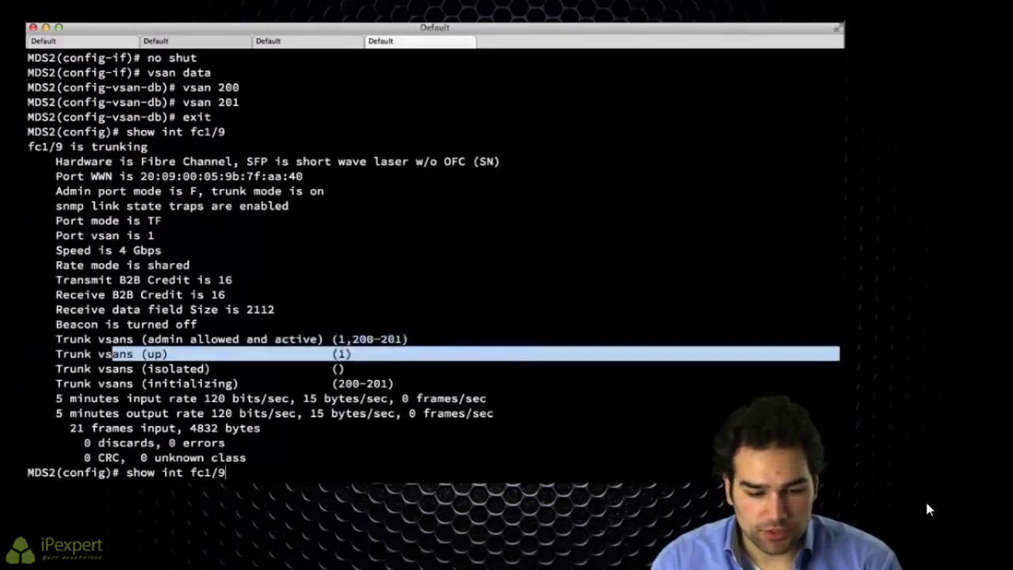
{"action": "key", "text": "Return"}
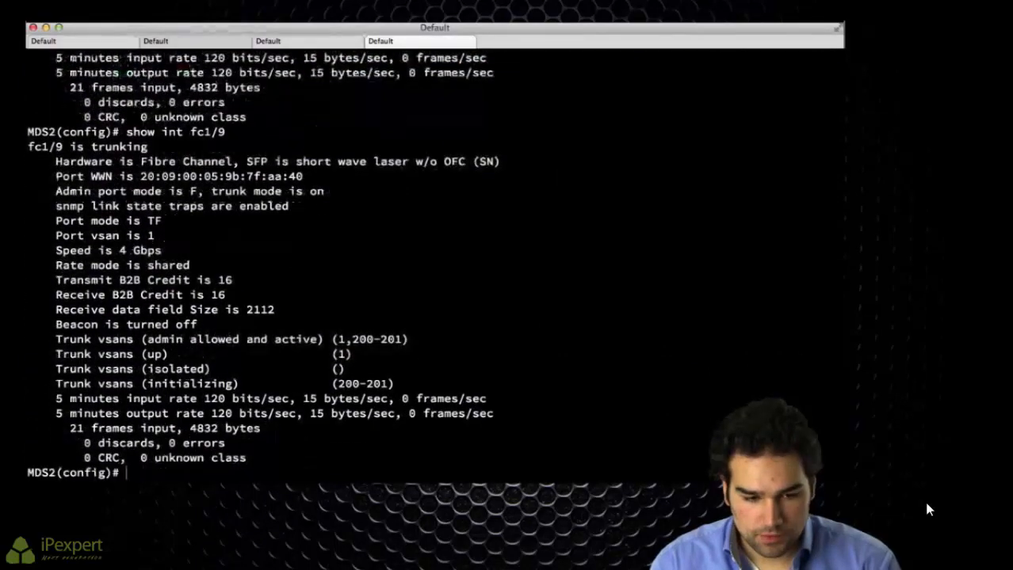
{"action": "key", "text": "Up"}
{"action": "key", "text": "BackSpace"}
{"action": "type", "text": "10"}
{"action": "key", "text": "Return"}
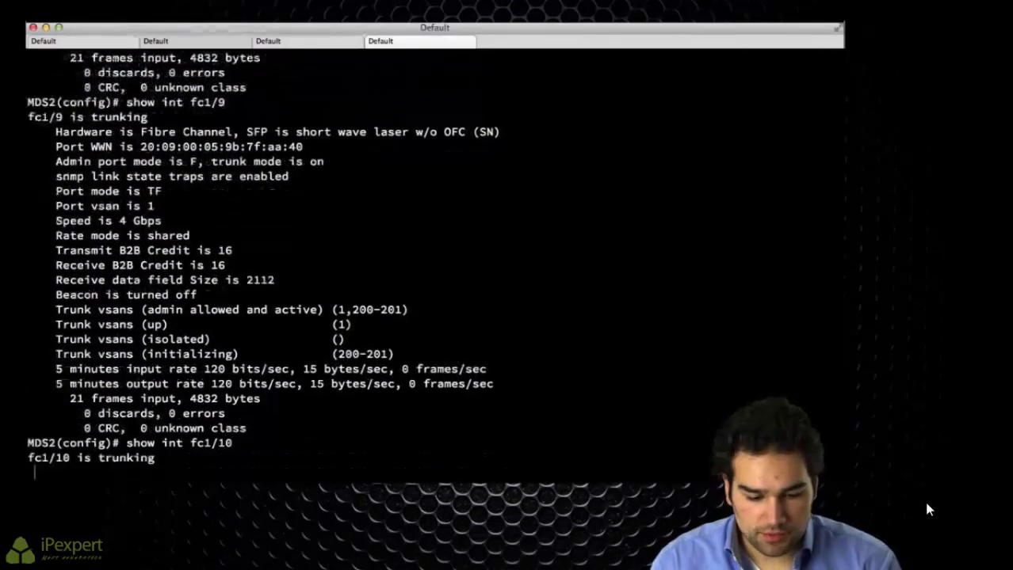
{"action": "key", "text": "q"}
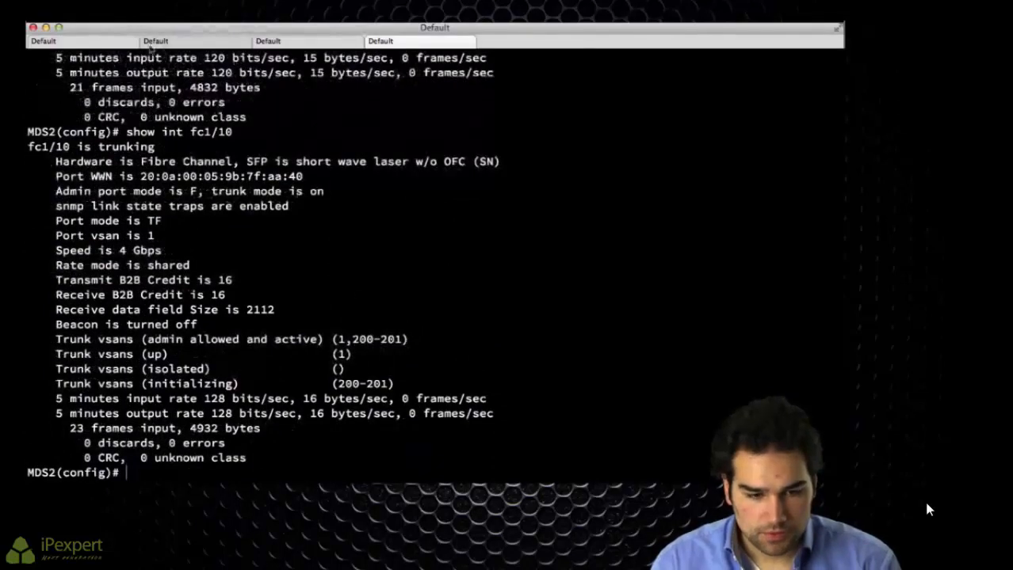
{"action": "key", "text": "super+1"}
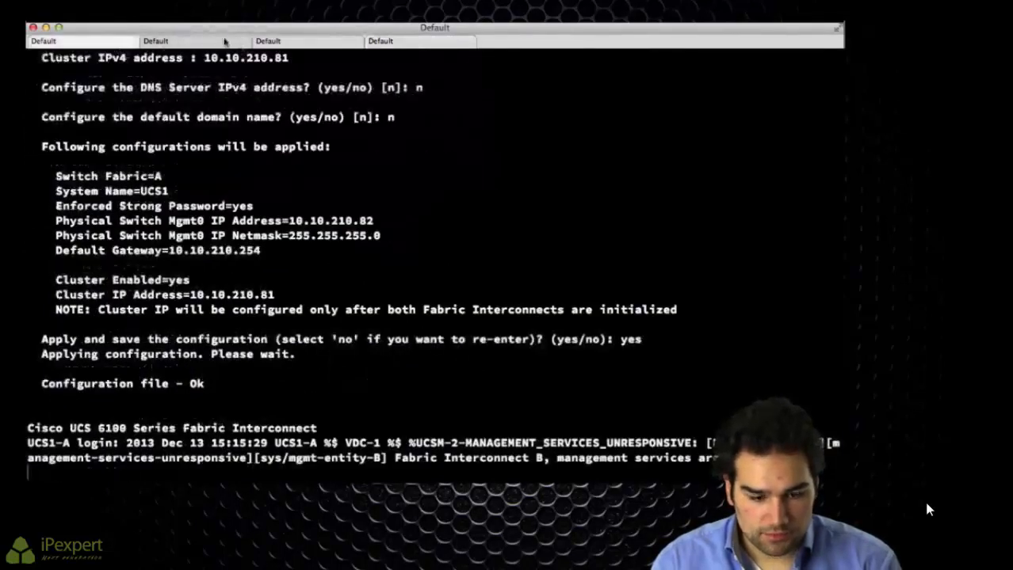
Step: Switch to UCS1-B's NX-OS shell and check fc2/1: VSAN 1 up, 200-201 initializing
{"action": "key", "text": "super+2"}
{"action": "type", "text": "exit"}
{"action": "key", "text": "Return"}
{"action": "type", "text": "con"}
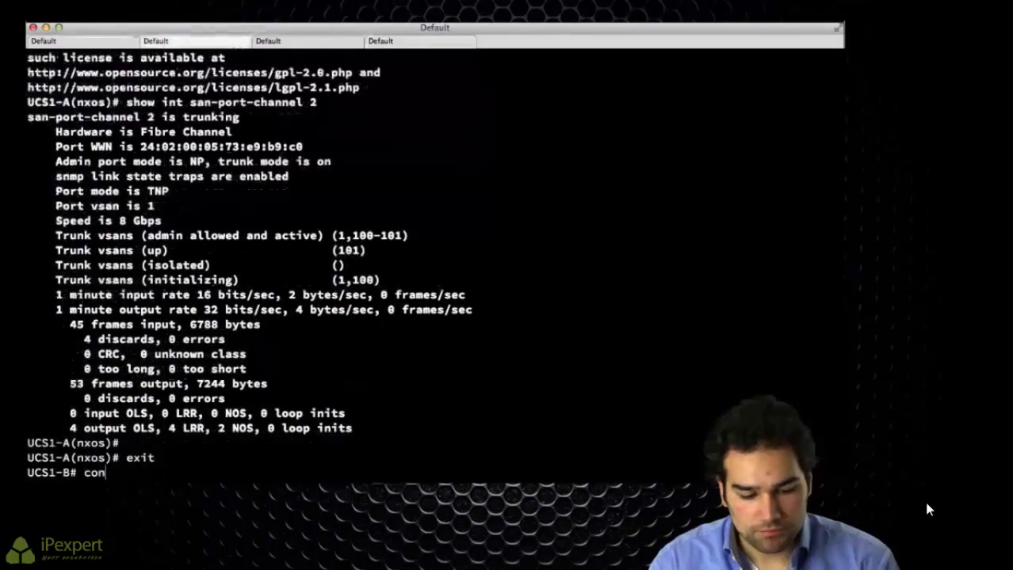
{"action": "type", "text": "nect nxos b"}
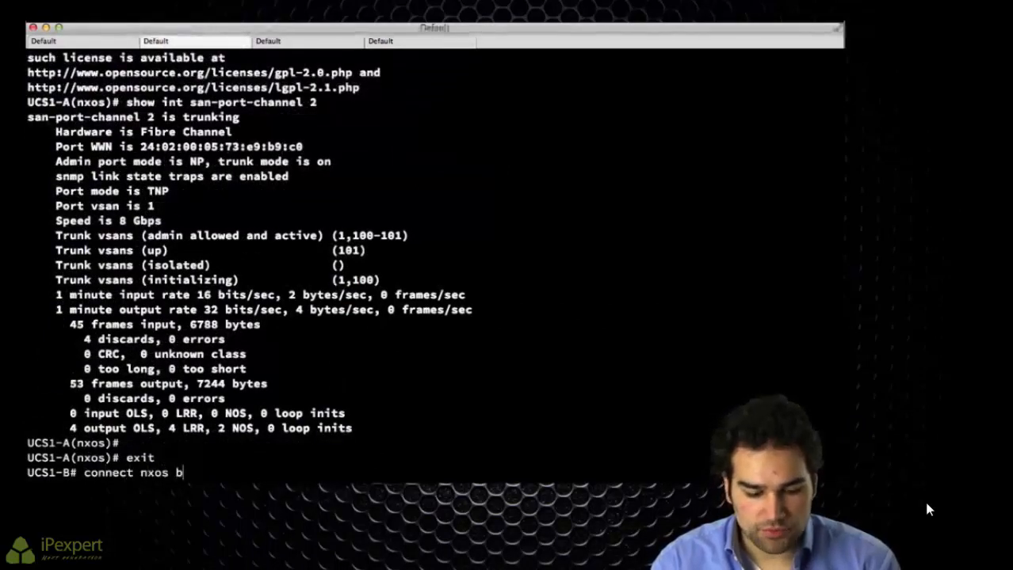
{"action": "key", "text": "Return"}
{"action": "type", "text": "show i"}
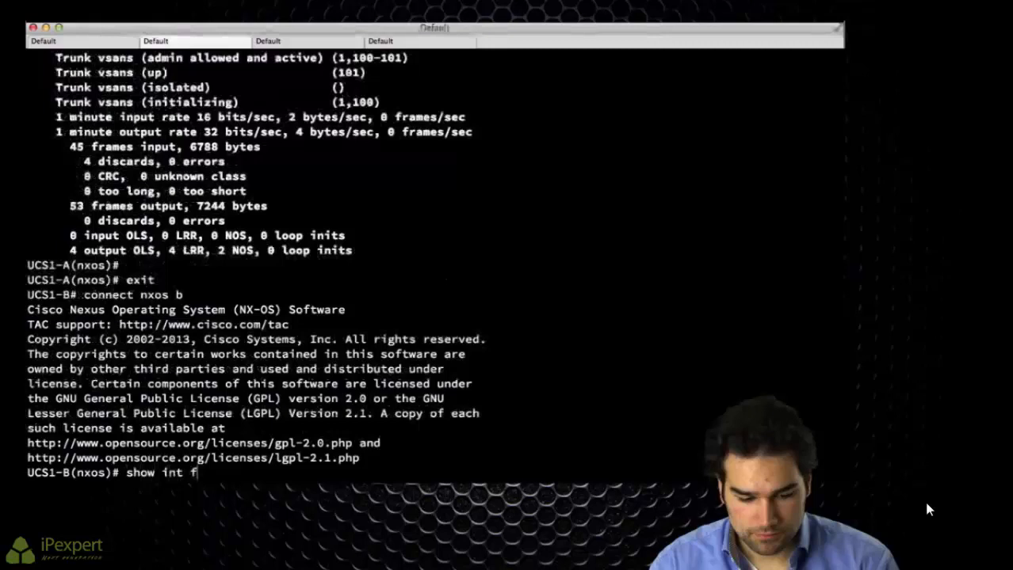
{"action": "type", "text": "nt fc2/1"}
{"action": "key", "text": "Return"}
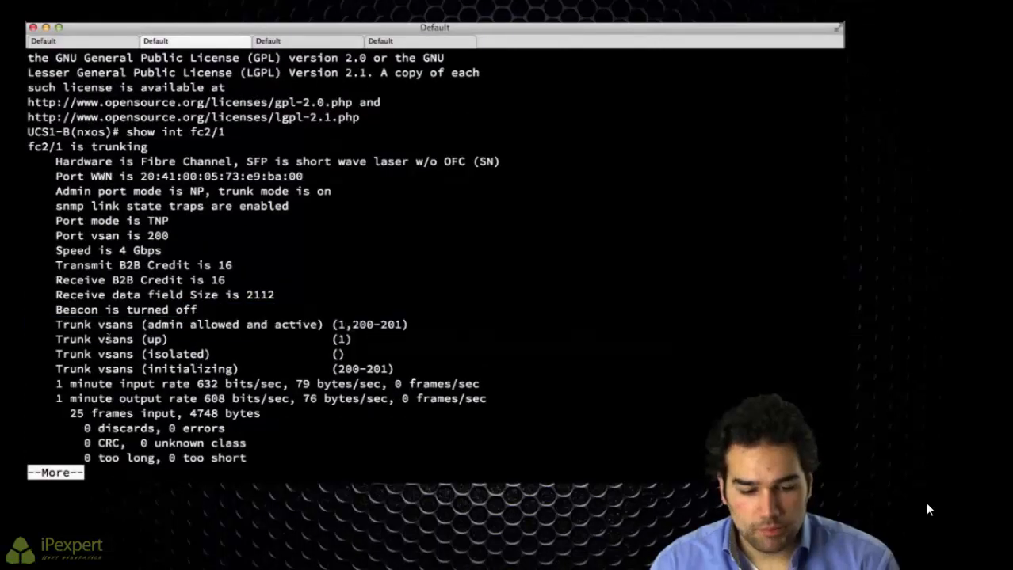
{"action": "left_click_drag", "start_coordinate": [104, 340], "coordinate": [386, 342]}
{"action": "left_click", "coordinate": [386, 343]}
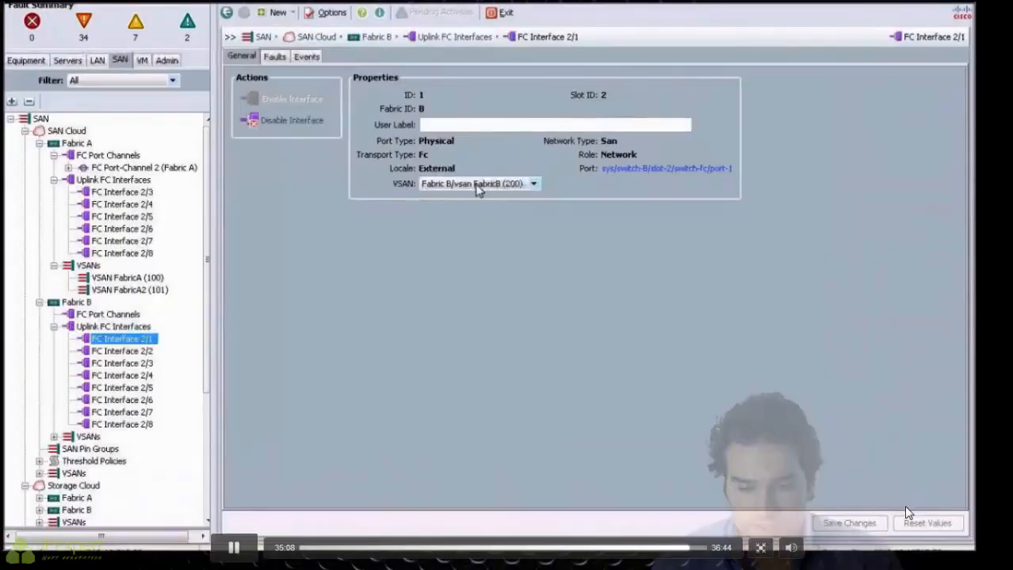
Step: Set Fabric B FC Interface 2/1 to the default VSAN (1) and save the change
{"action": "left_click", "coordinate": [417, 175]}
{"action": "left_click", "coordinate": [486, 228]}
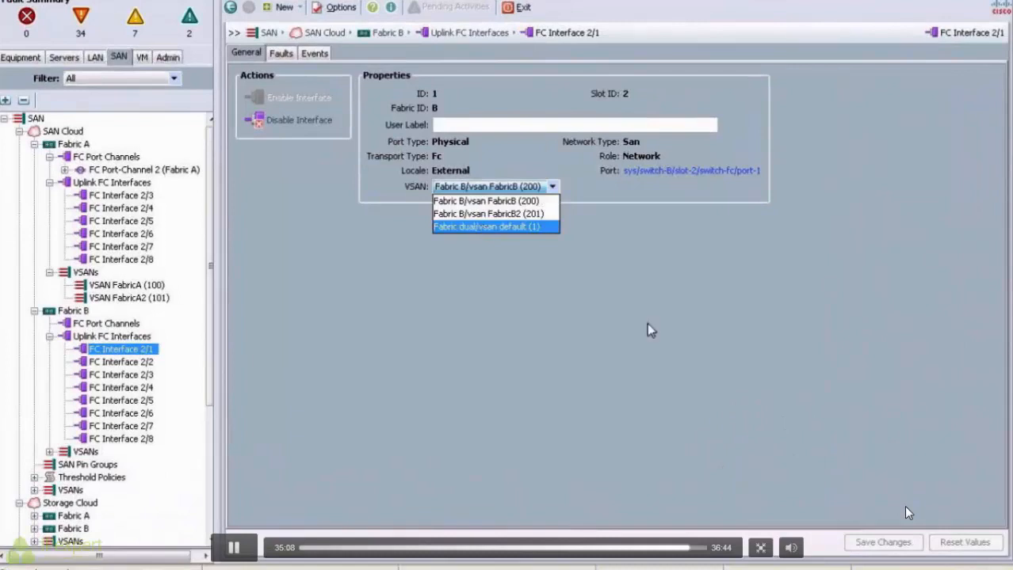
{"action": "left_click", "coordinate": [881, 543]}
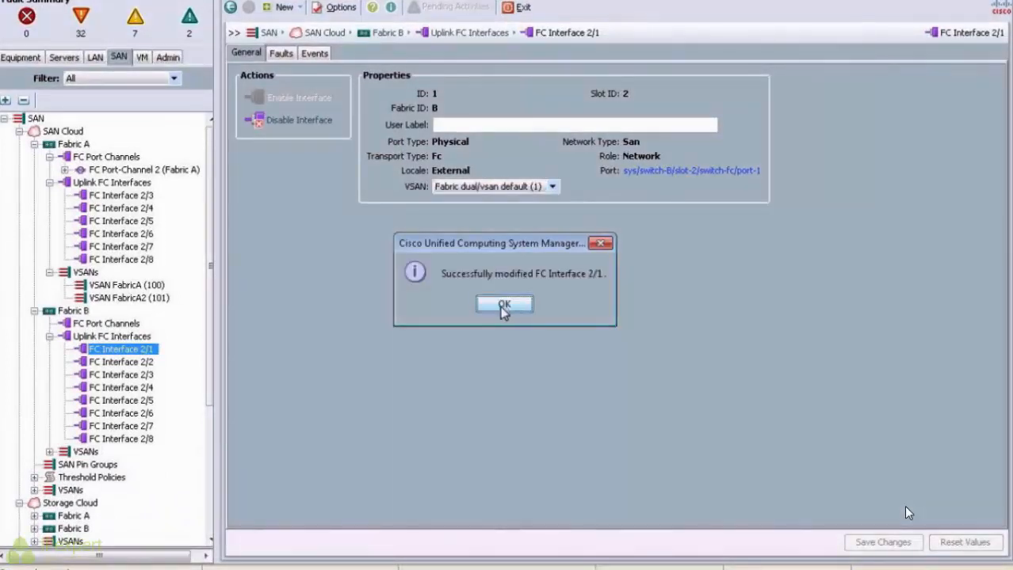
{"action": "left_click", "coordinate": [501, 303]}
{"action": "left_click", "coordinate": [123, 362]}
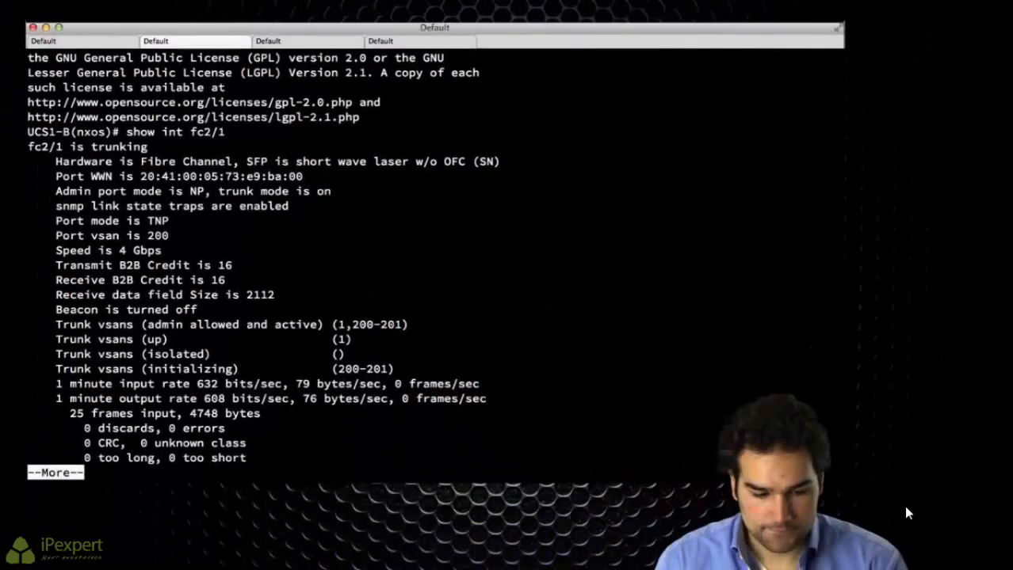
Step: Recheck UCS1-B's fc2/1 interface status twice
{"action": "key", "text": "q"}
{"action": "key", "text": "Up"}
{"action": "key", "text": "Return"}
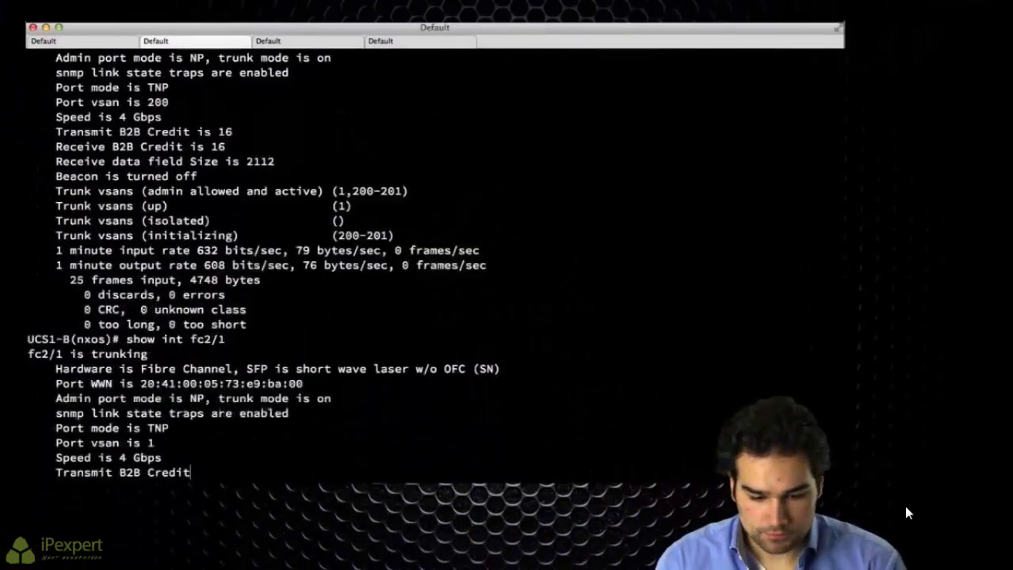
{"action": "key", "text": "q"}
{"action": "key", "text": "Up"}
{"action": "key", "text": "Return"}
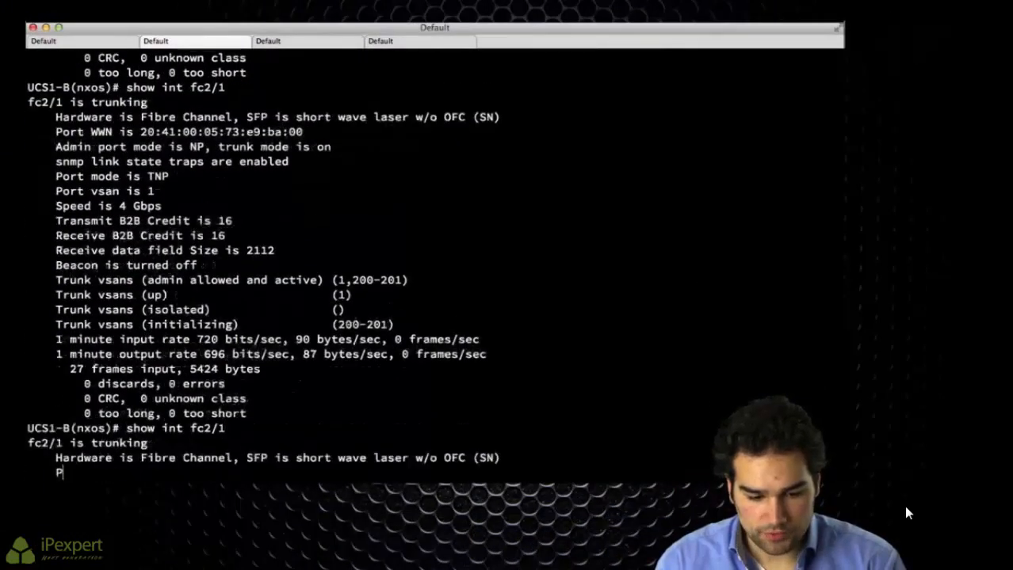
{"action": "type", "text": "qi"}
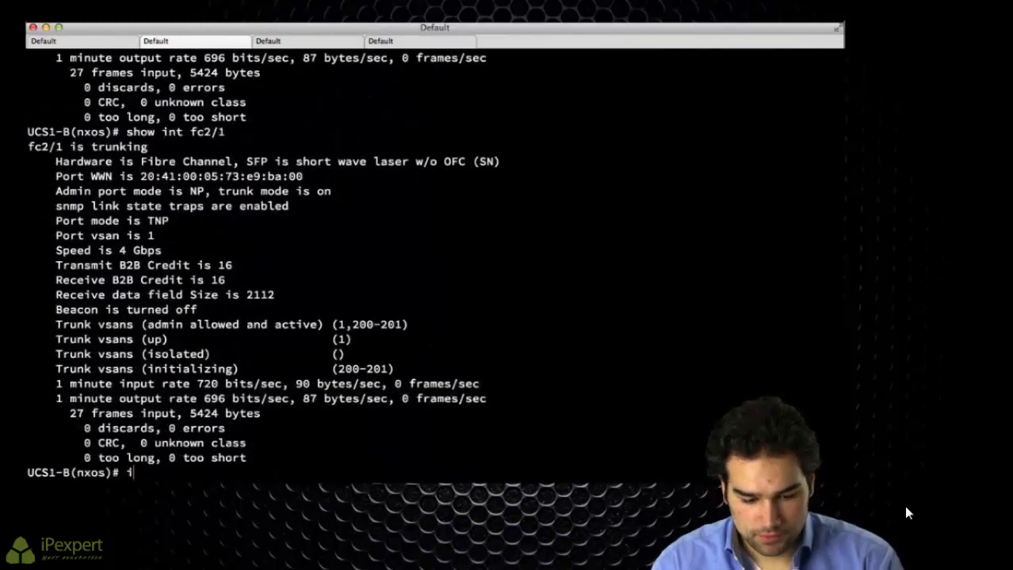
{"action": "type", "text": "nt fc"}
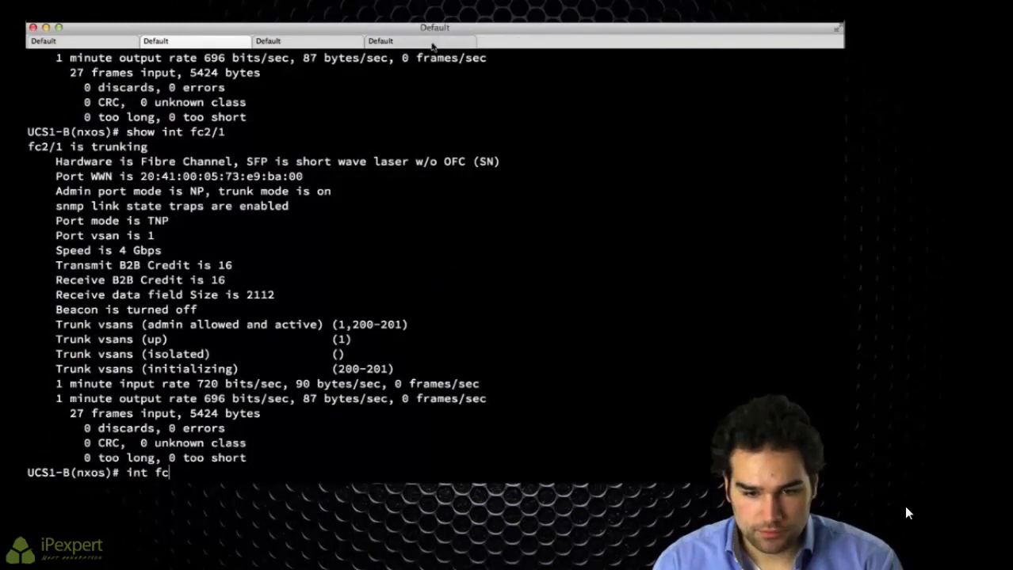
Step: On MDS2, shut and re-enable fc1/9, then confirm it trunks with VSAN 201 up
{"action": "key", "text": "super+4"}
{"action": "type", "text": "int fc1"}
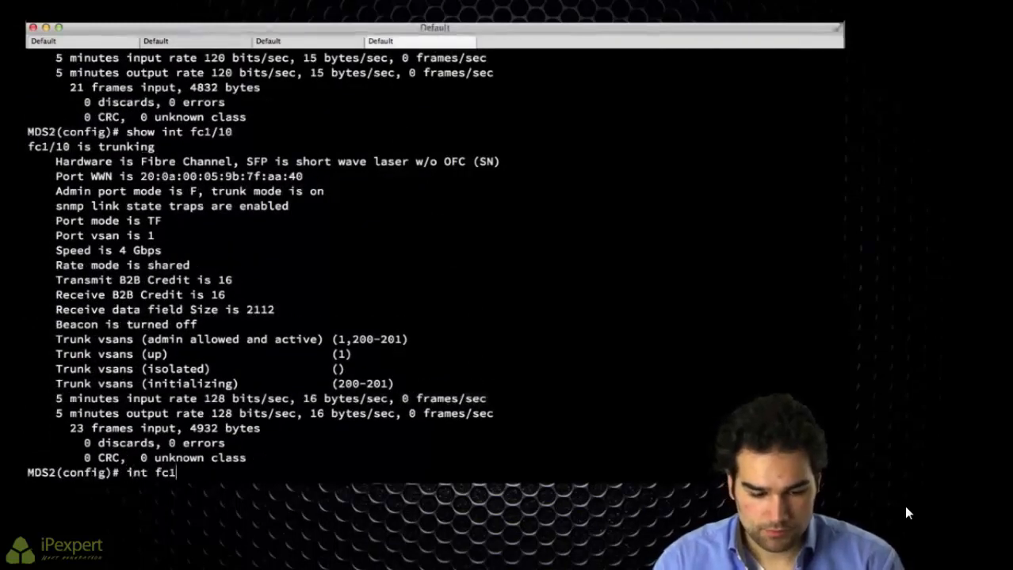
{"action": "type", "text": "/9"}
{"action": "key", "text": "Return"}
{"action": "type", "text": "shut"}
{"action": "key", "text": "Return"}
{"action": "type", "text": "no shut"}
{"action": "key", "text": "Return"}
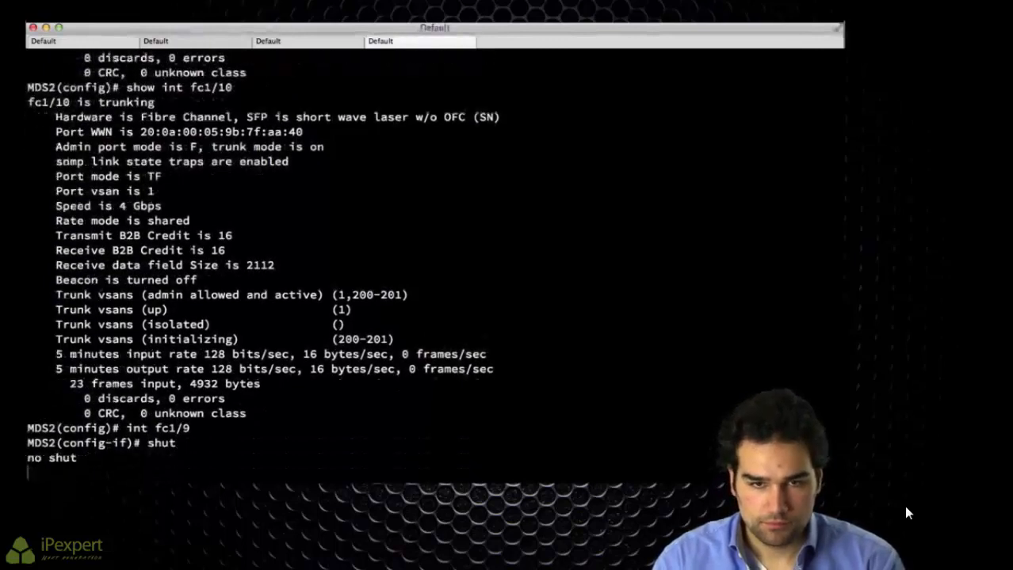
{"action": "type", "text": "sh int fc1/"}
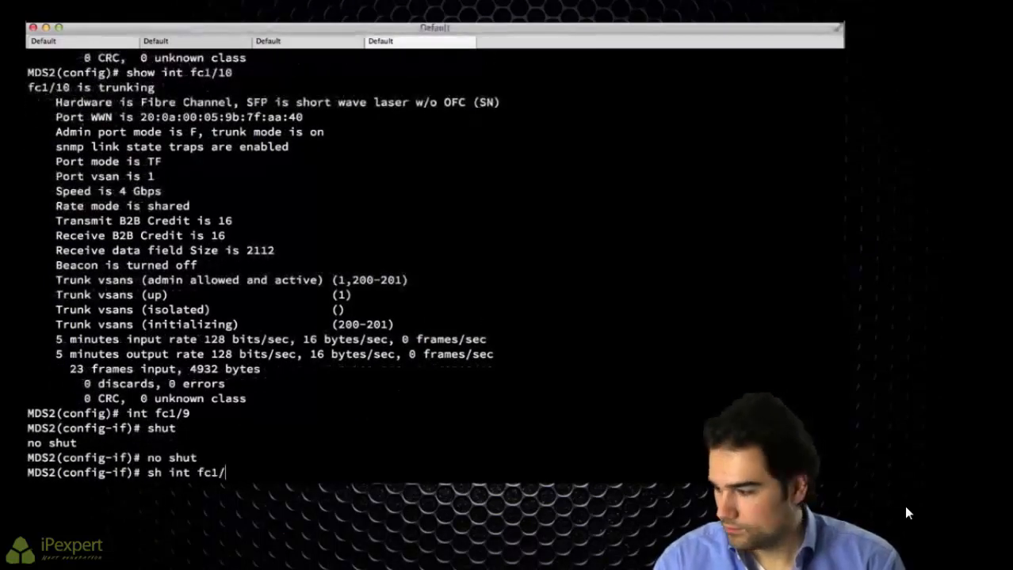
{"action": "type", "text": "9"}
{"action": "key", "text": "Return"}
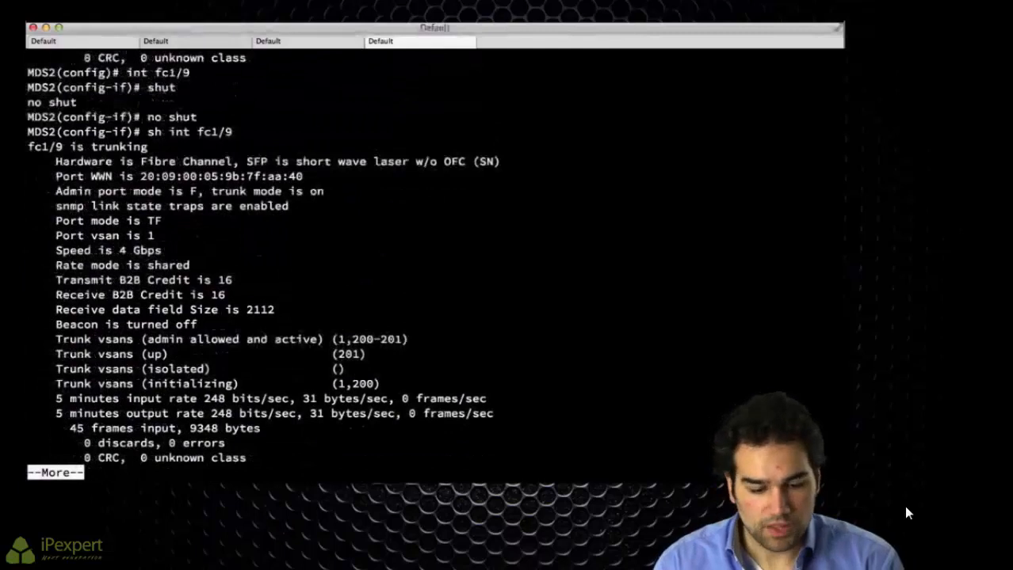
Step: List MDS2's fabric logins, showing fc1/9 in VSAN 201 and fc1/10 in VSAN 1
{"action": "type", "text": "q"}
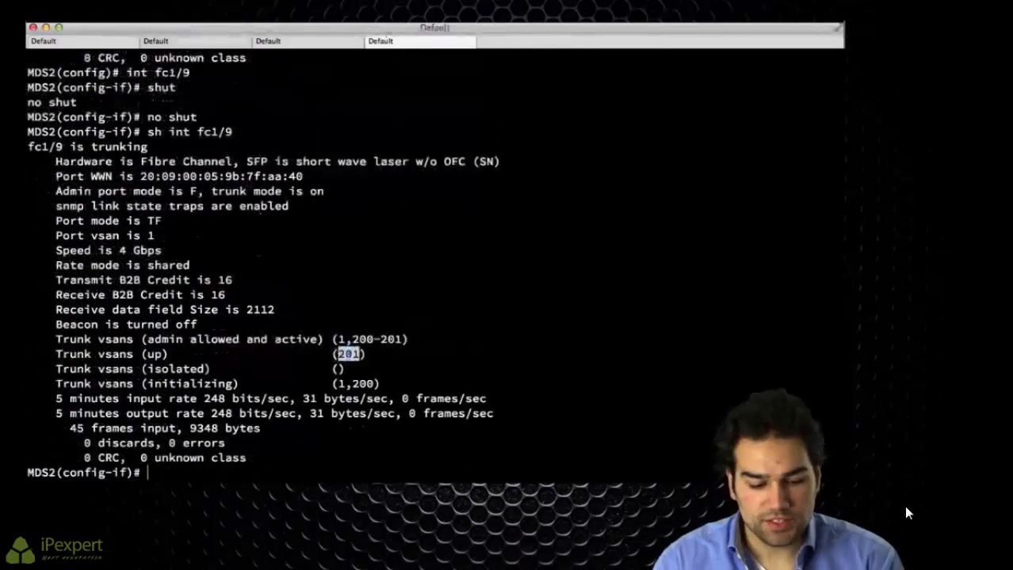
{"action": "type", "text": "show flogi data"}
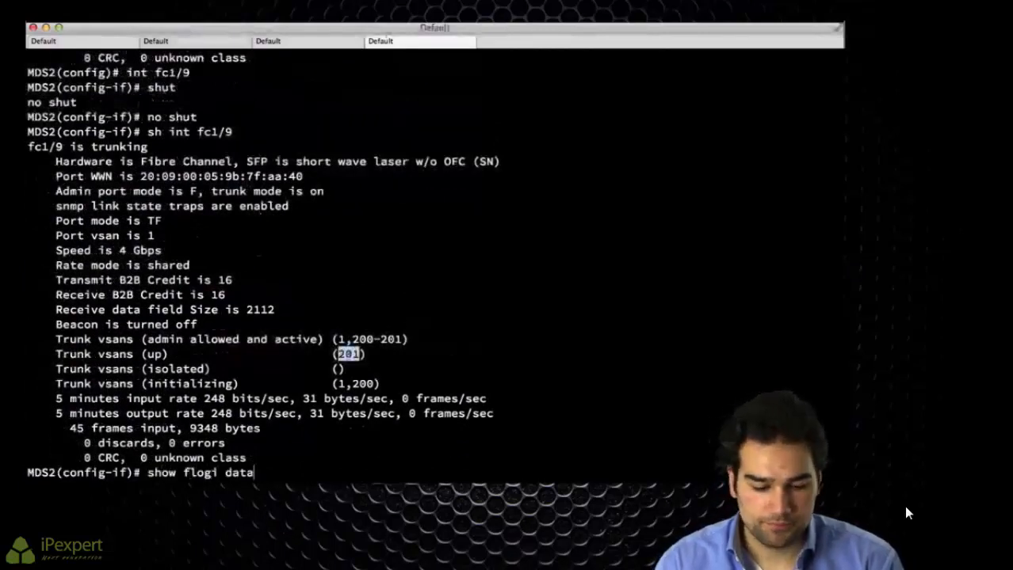
{"action": "key", "text": "Return"}
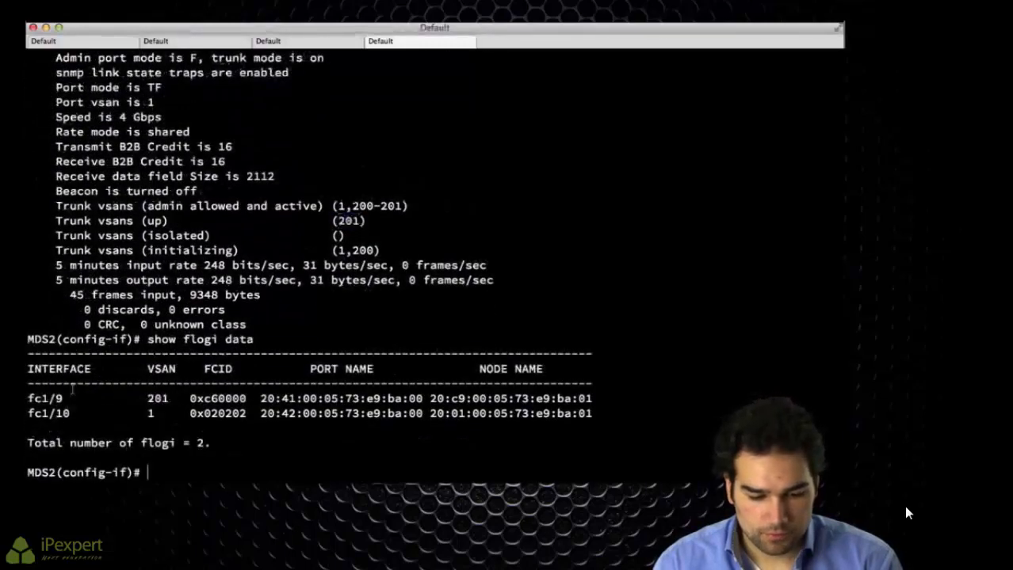
{"action": "left_click_drag", "start_coordinate": [73, 385], "coordinate": [622, 418]}
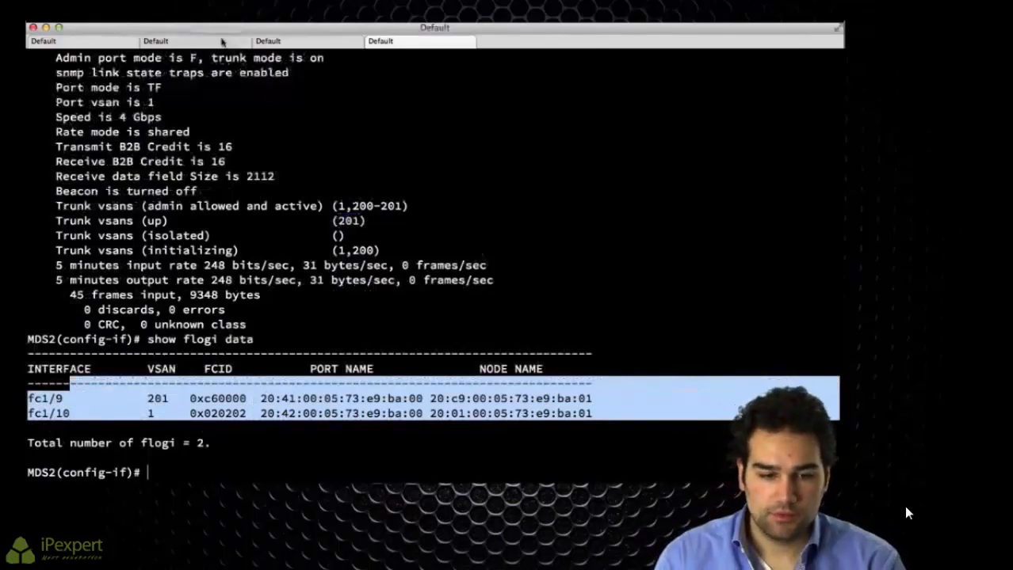
{"action": "left_click", "coordinate": [219, 41]}
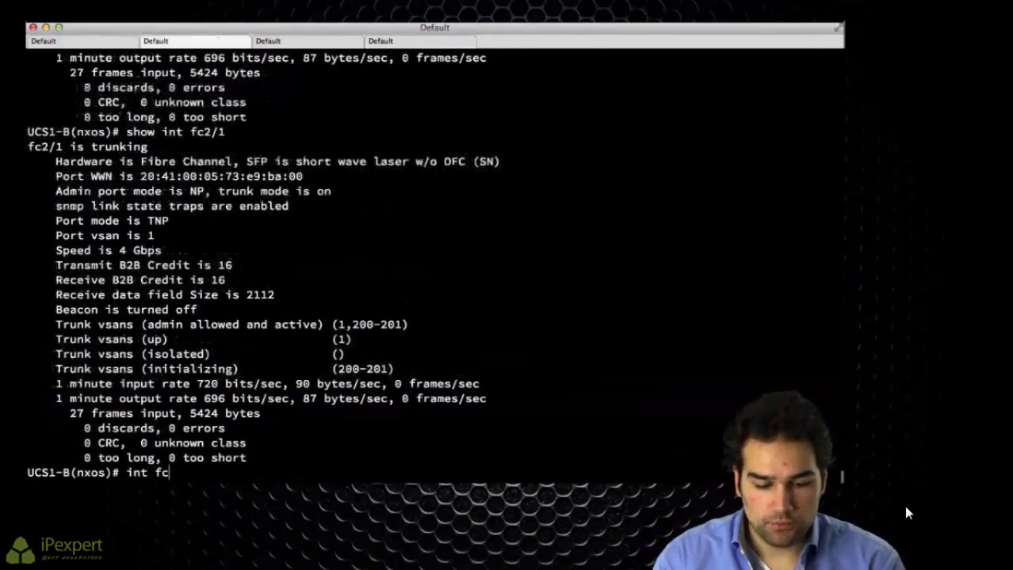
Step: Run show npv status on UCS1-B and check fc2/1 and fc2/2 trunking VSANs 1, 200, 201
{"action": "key", "text": "Return"}
{"action": "type", "text": "show npv status"}
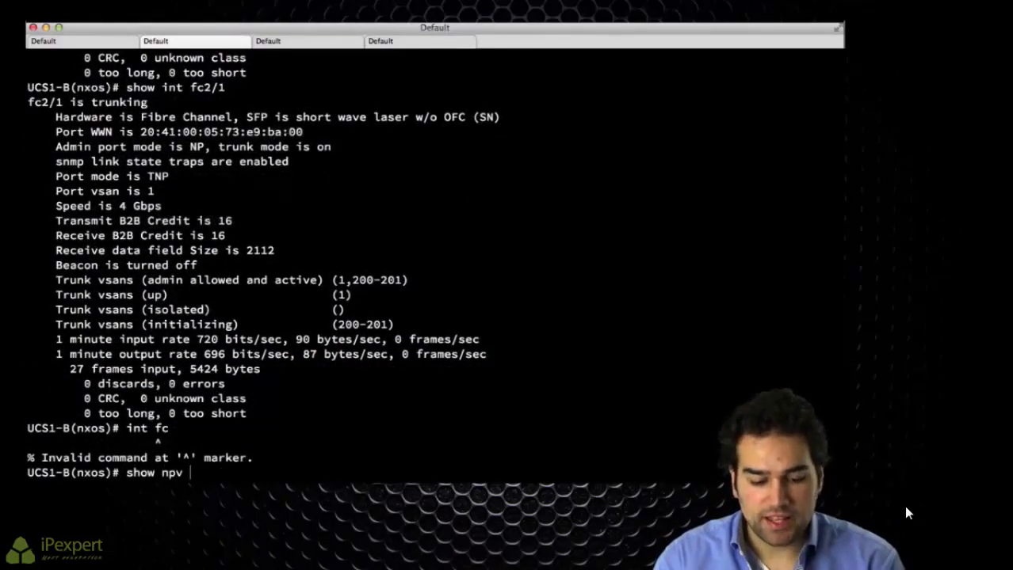
{"action": "key", "text": "Return"}
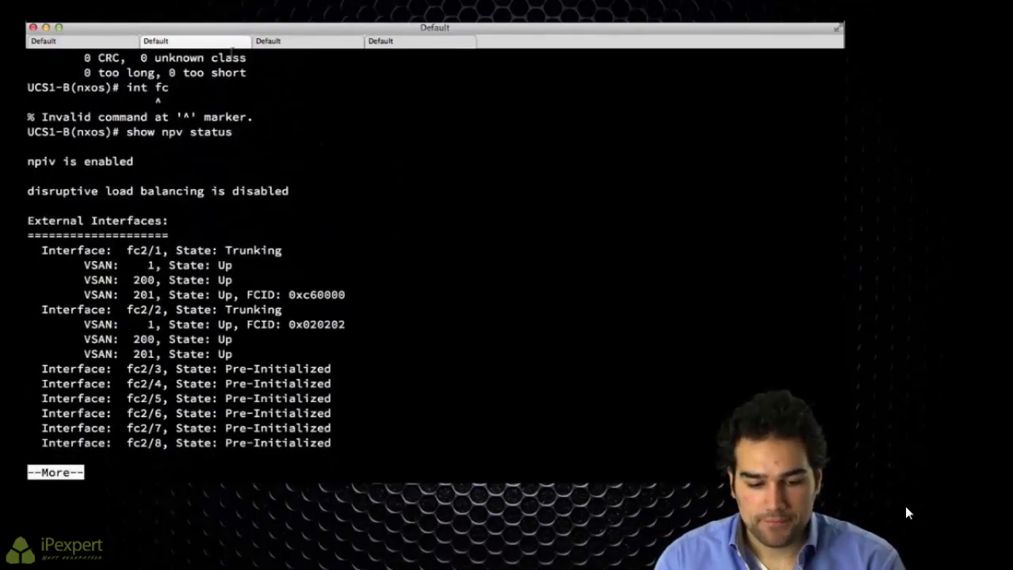
{"action": "left_click_drag", "start_coordinate": [76, 252], "coordinate": [292, 350]}
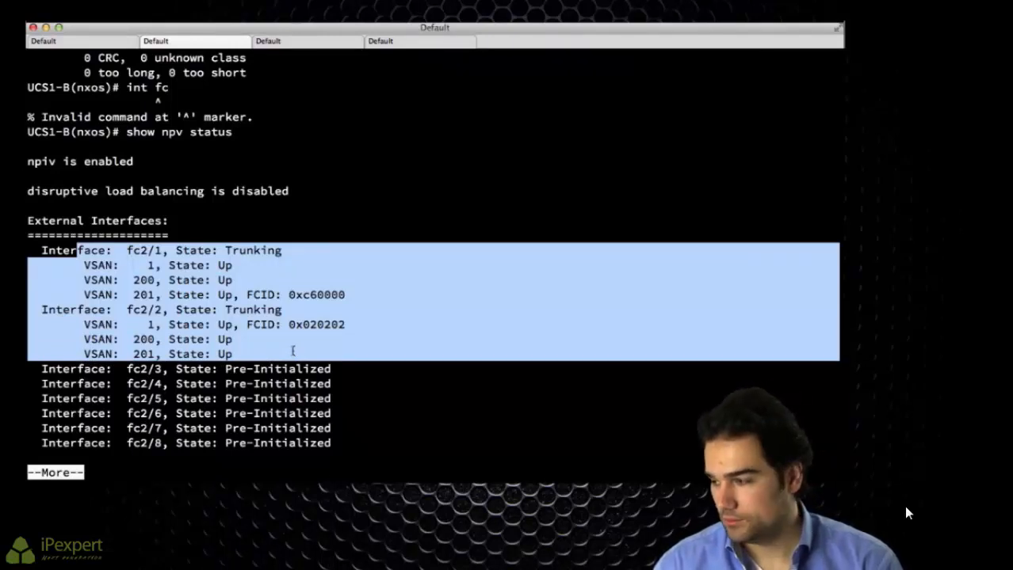
{"action": "mouse_move", "coordinate": [881, 544]}
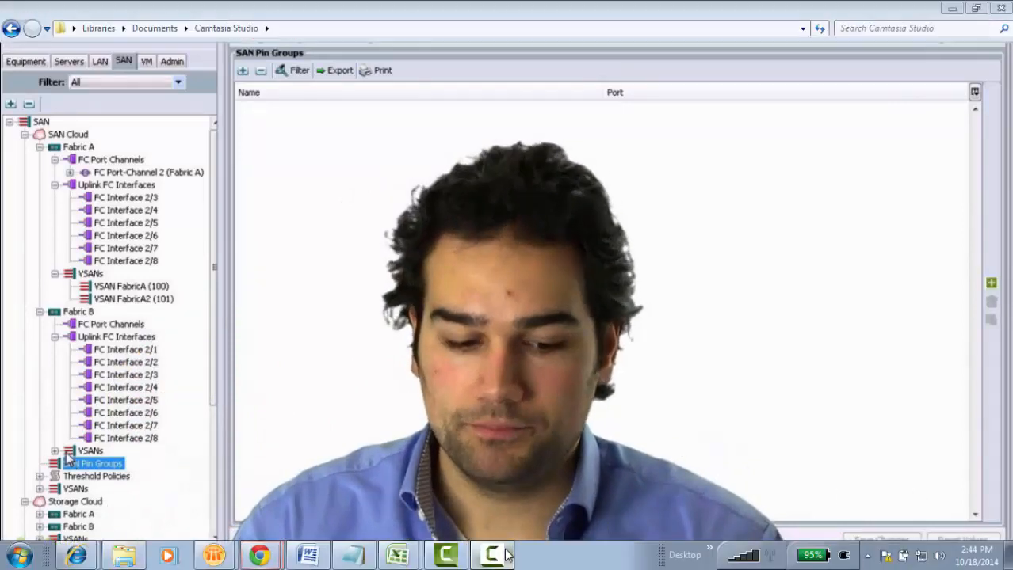
{"action": "left_click", "coordinate": [508, 557]}
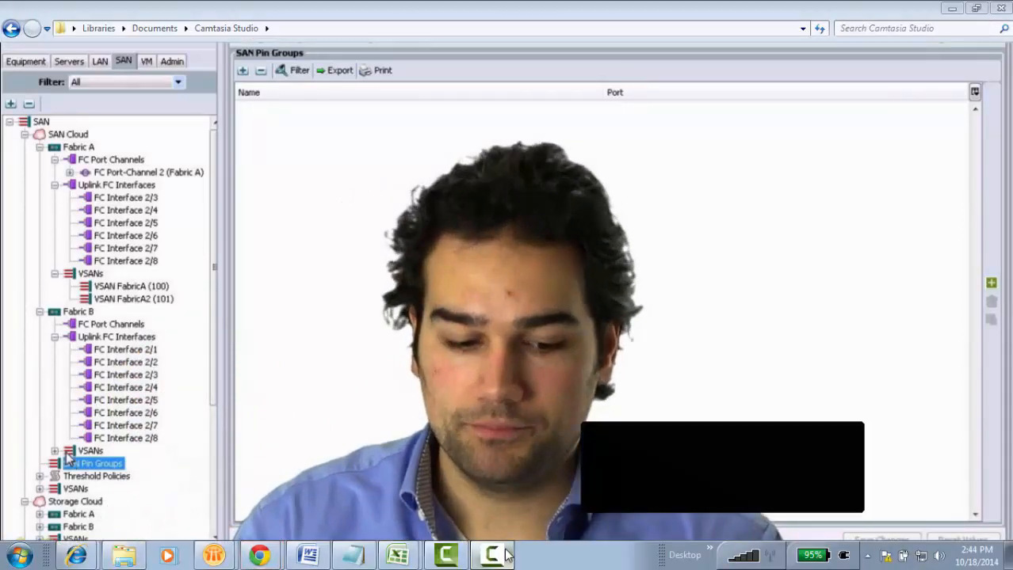